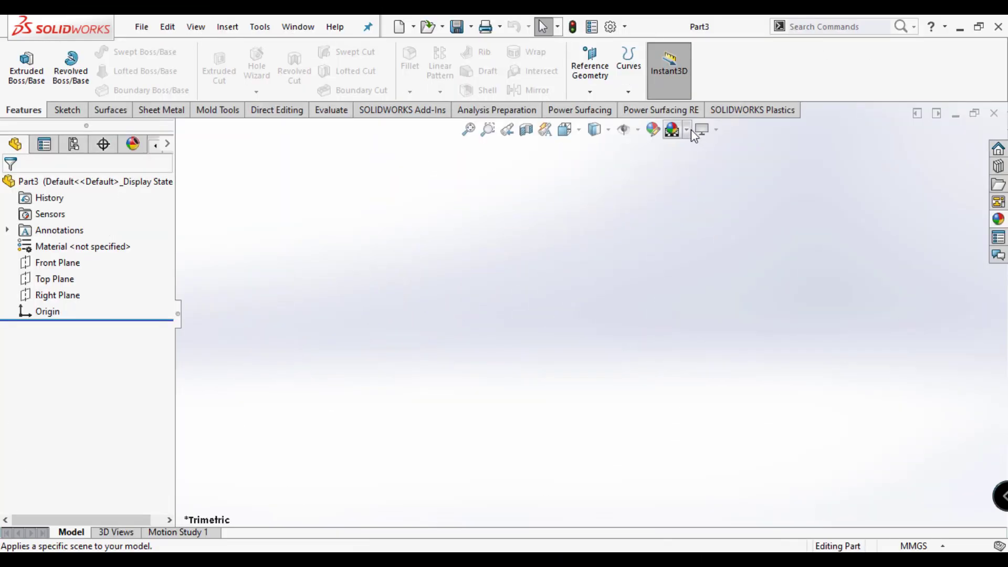
Insert the COVER FAN YT part into Part3 as the starting body.
click(227, 27)
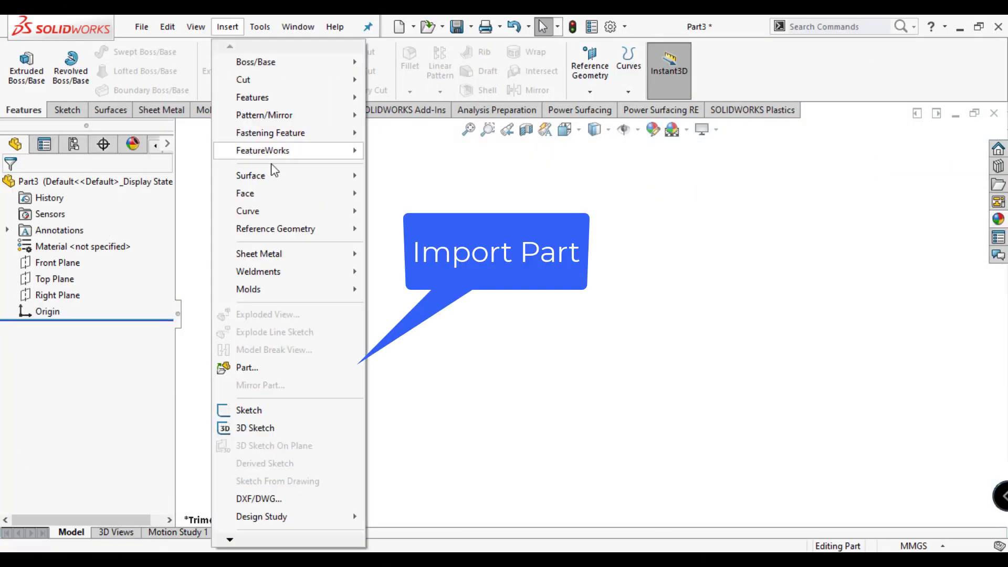
click(267, 365)
click(427, 186)
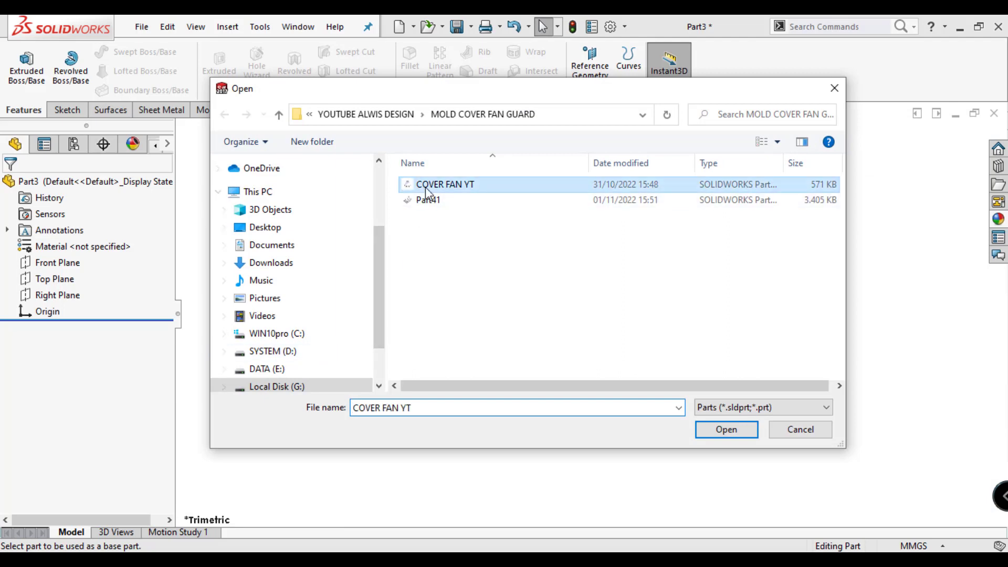
click(726, 430)
click(13, 184)
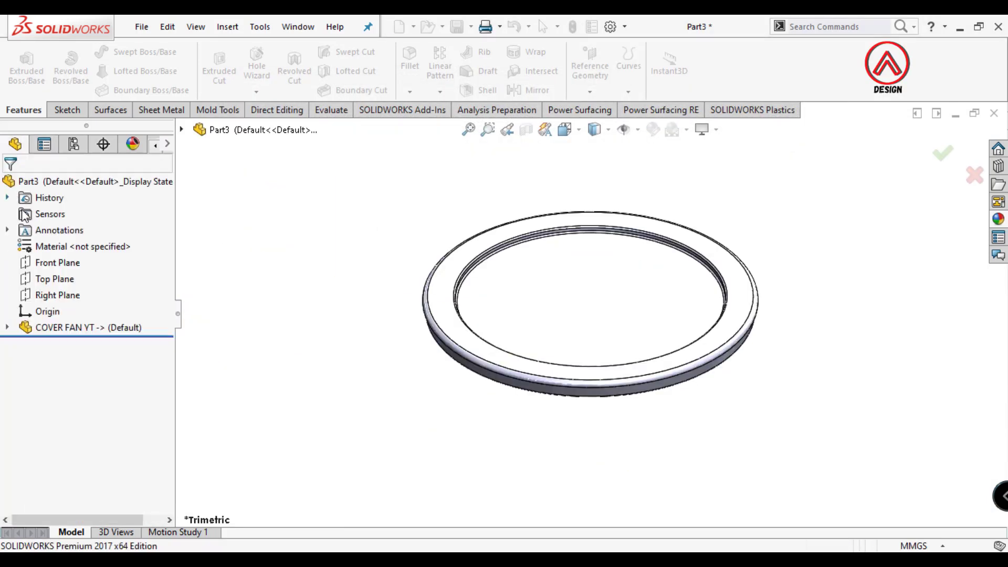
Add a Scale1 feature scaling the fan cover uniformly by 1.005 about the origin.
click(223, 28)
mouse_move(252, 98)
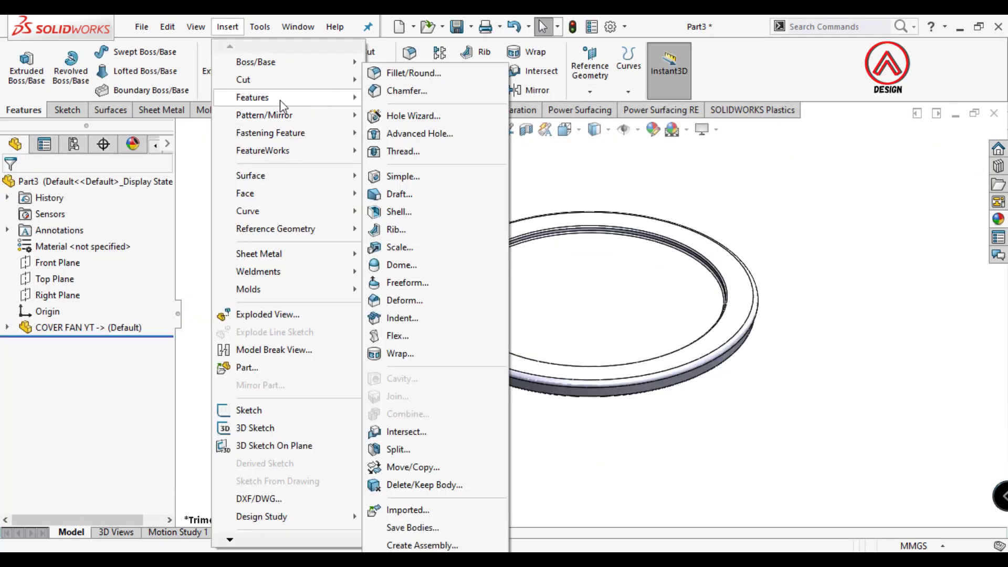
click(399, 247)
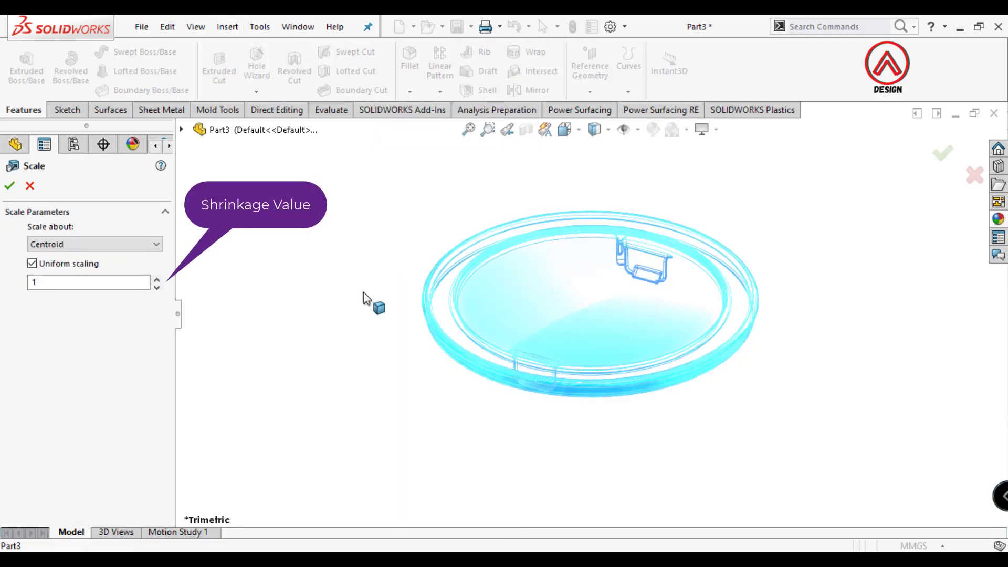
click(79, 244)
click(58, 268)
text(.005)
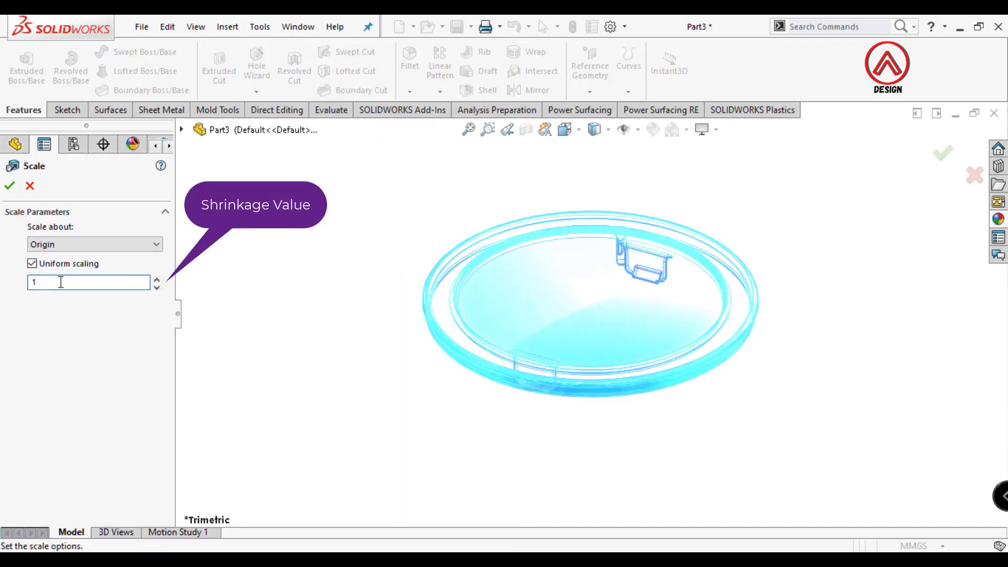
click(10, 187)
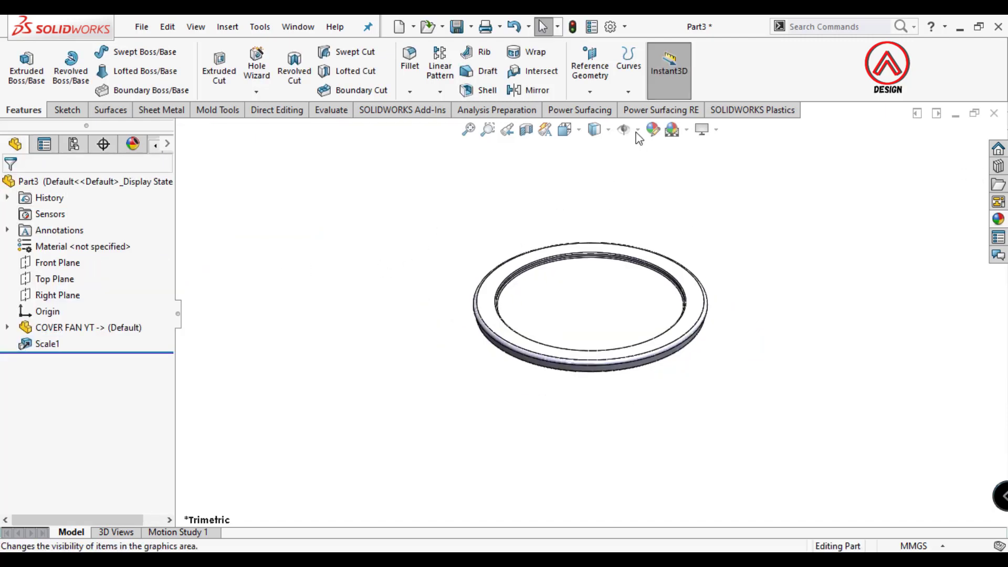
In Top view with hidden lines visible, rotate the fan cover 90° about Y around the origin.
click(566, 132)
click(591, 168)
click(594, 130)
click(602, 231)
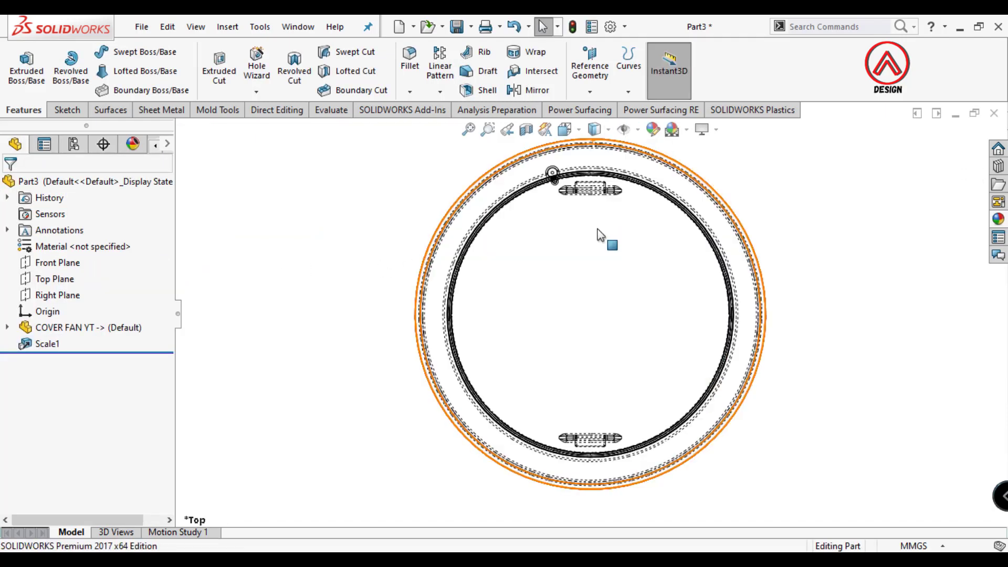
click(227, 26)
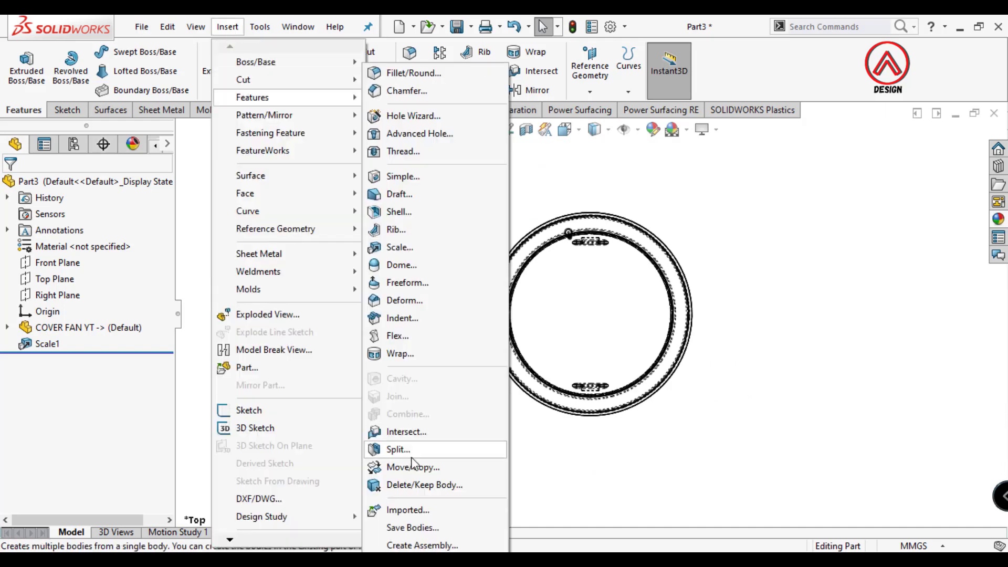
click(415, 467)
click(533, 341)
click(30, 393)
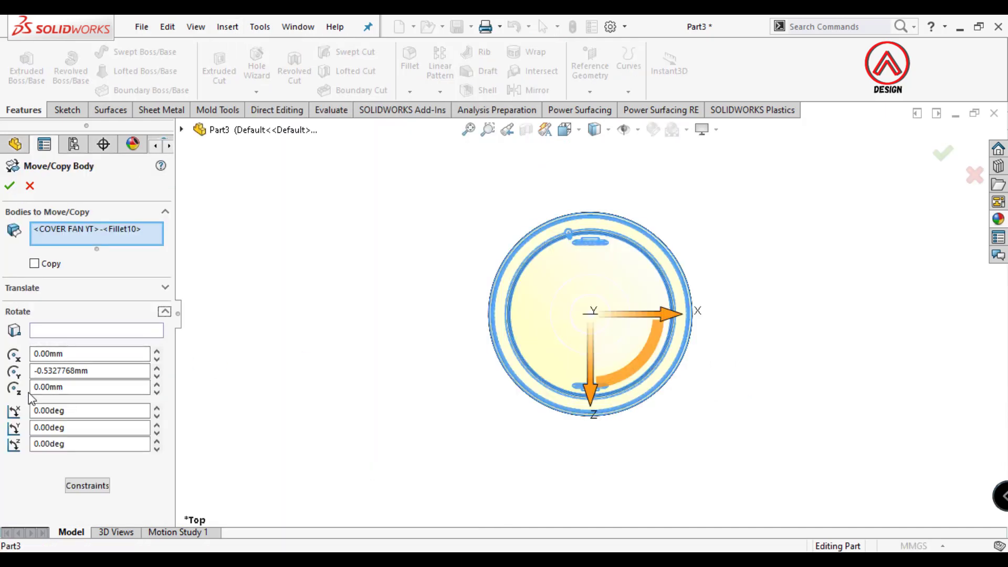
double_click(107, 377)
text(0)
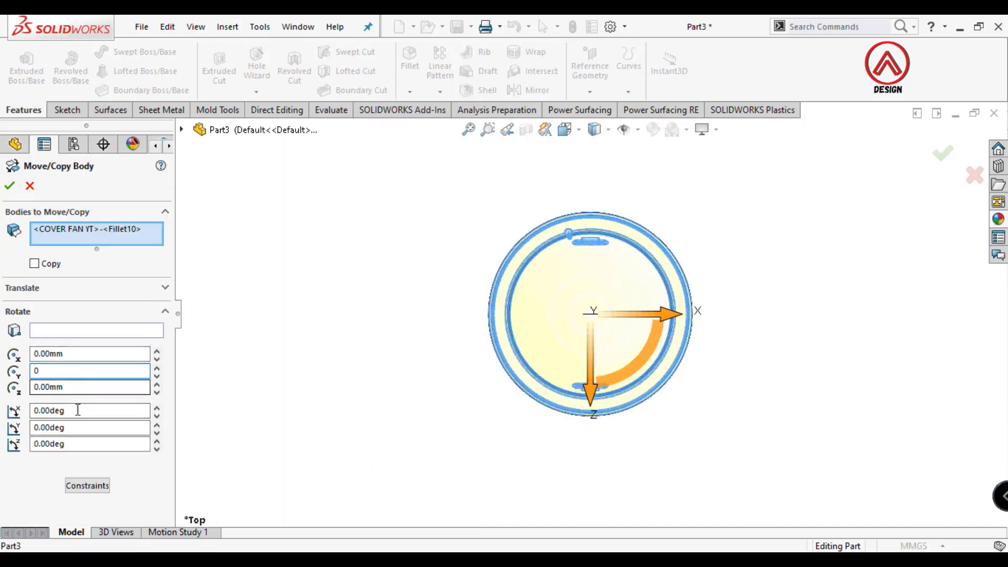
key(Tab)
key(Tab)
key(Tab)
text(90)
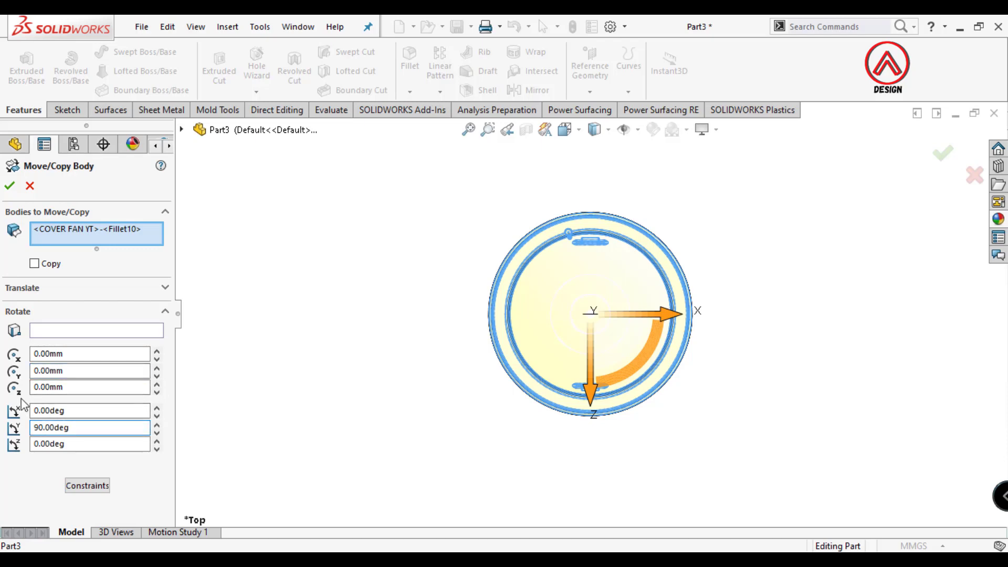
click(15, 190)
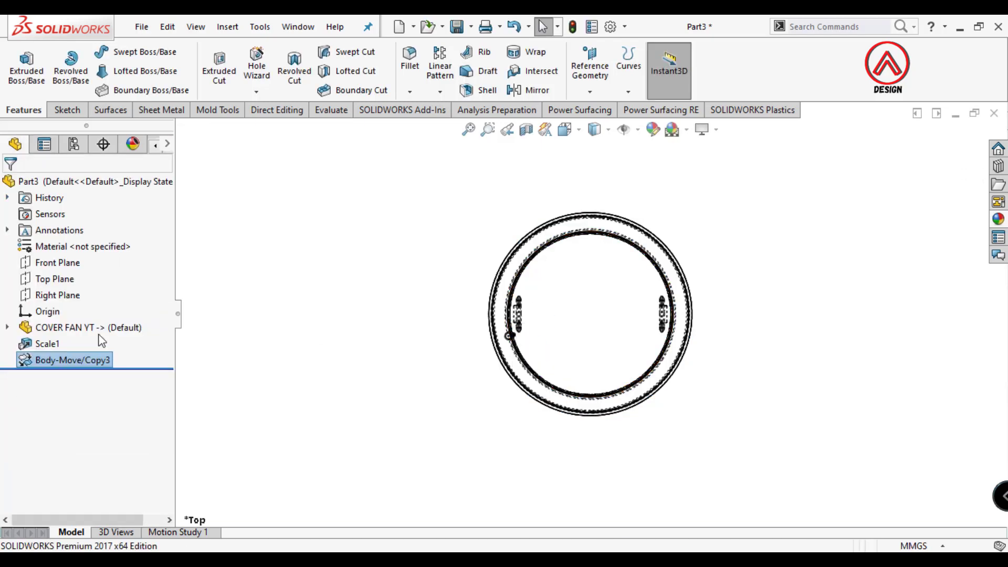
Move the fan cover 70 mm along Z with a second Move/Copy feature.
click(228, 27)
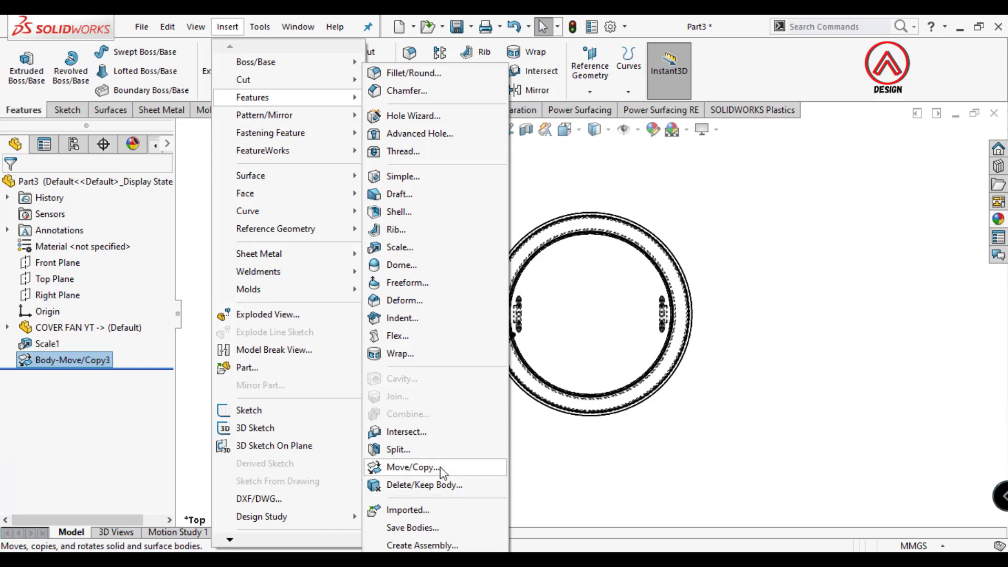
click(423, 466)
click(523, 375)
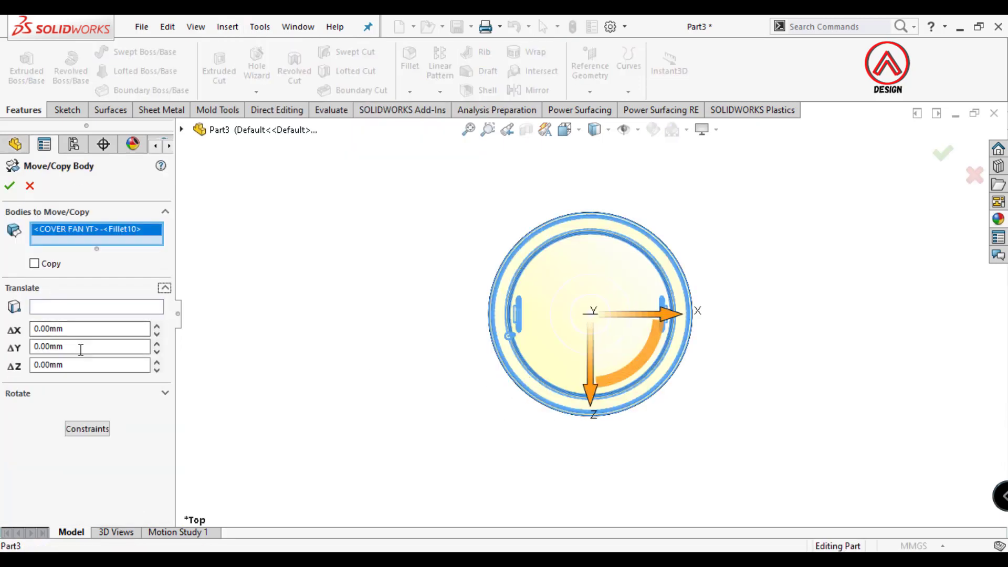
text(0)
key(Return)
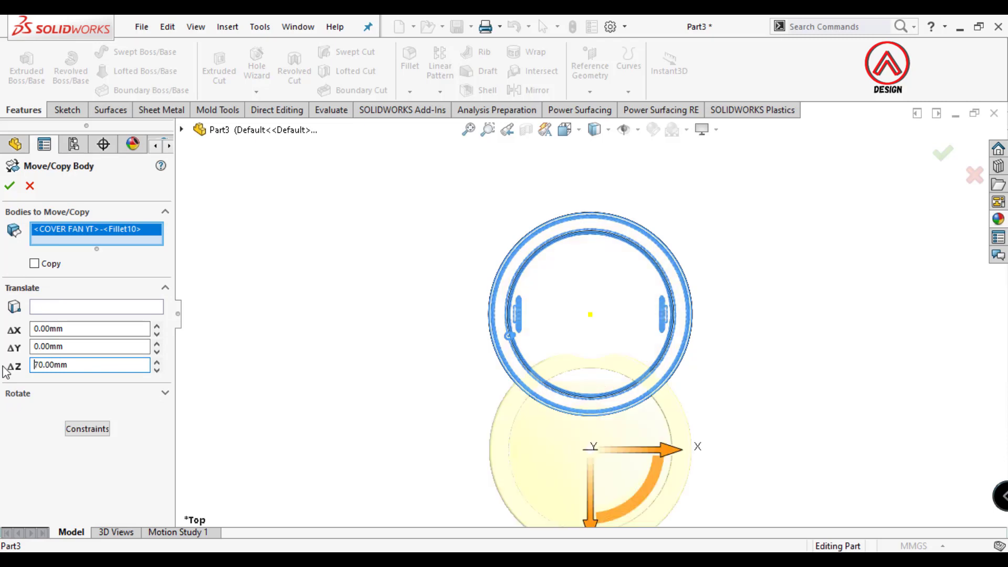
click(8, 186)
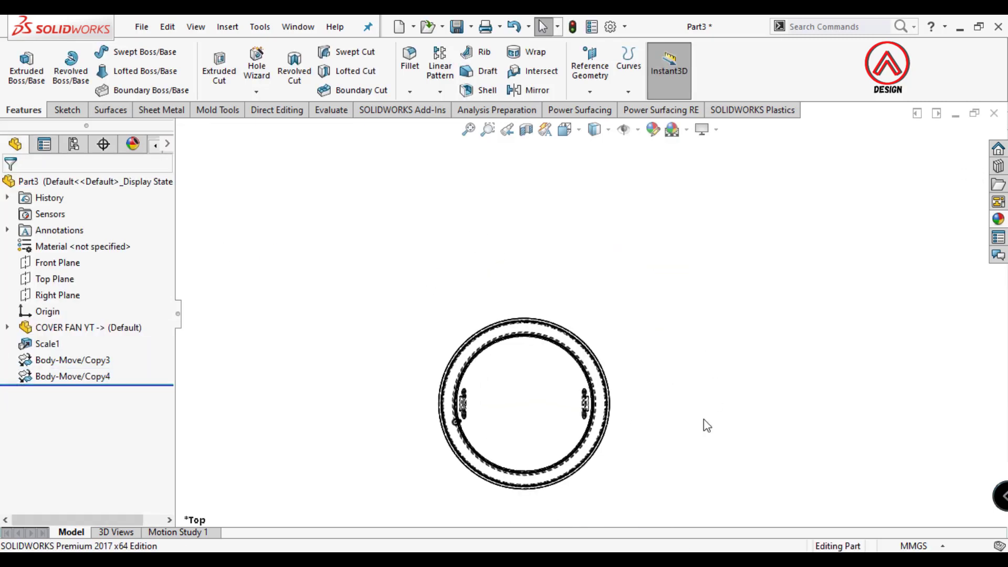
click(594, 130)
mouse_move(491, 259)
middle_down()
mouse_move(513, 357)
mouse_move(569, 348)
middle_up()
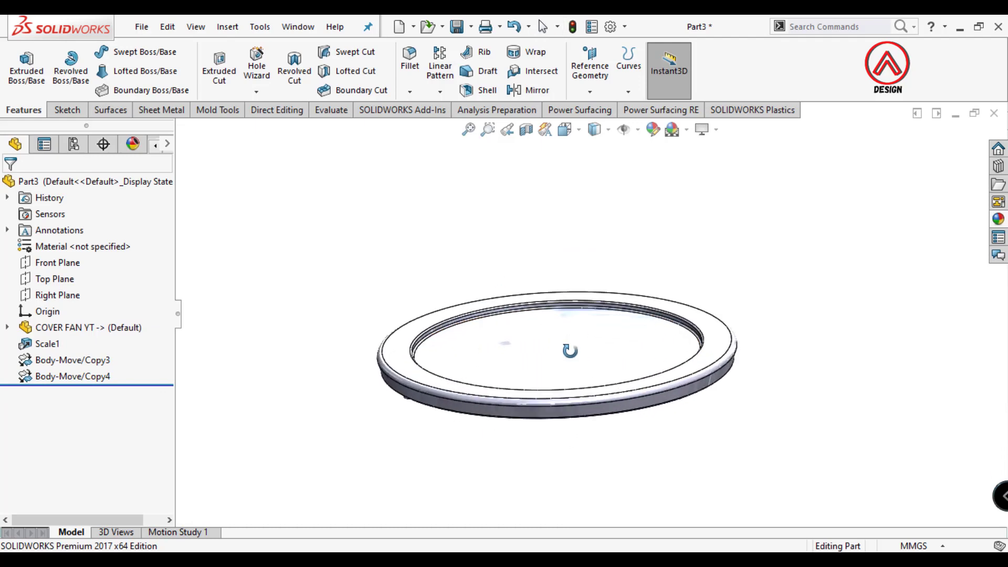
Create silhouette Split Line1 on the rim face with the Top Plane as pull direction.
click(228, 27)
mouse_move(247, 211)
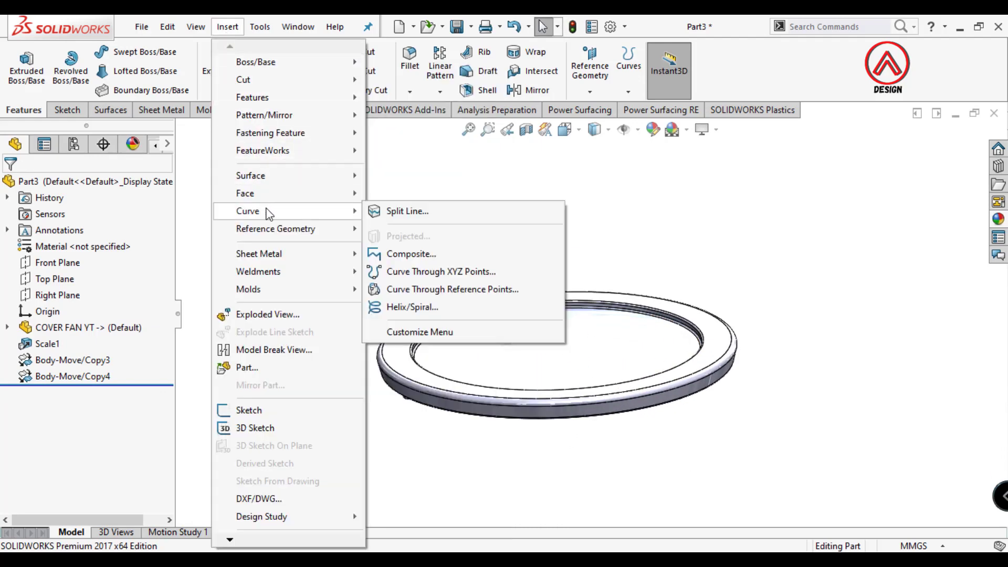
click(395, 212)
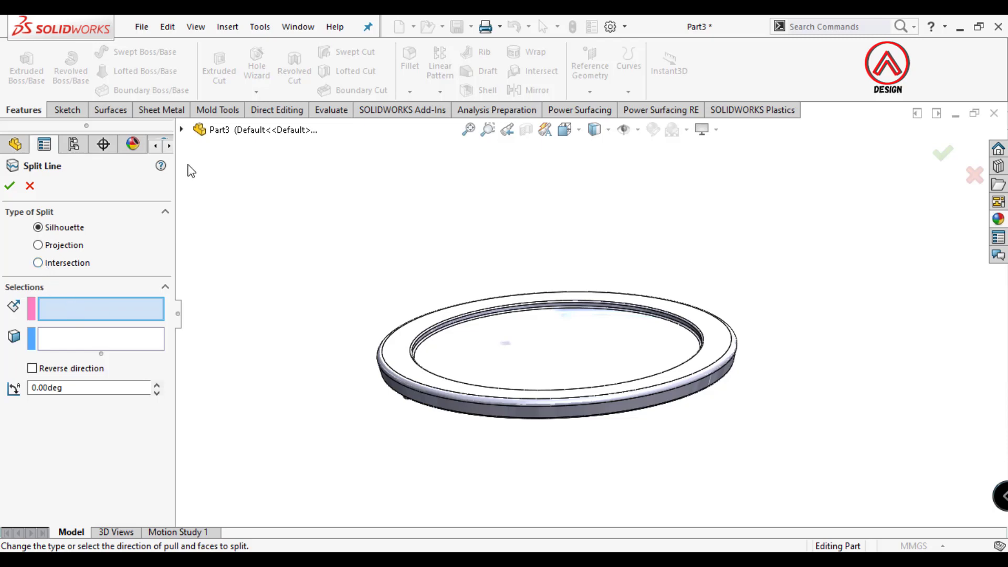
click(182, 129)
click(245, 227)
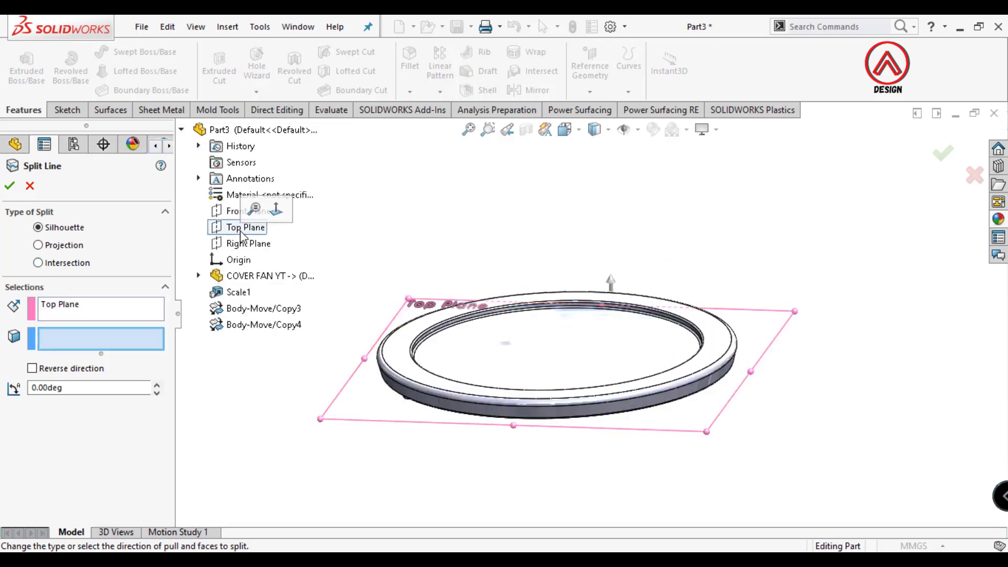
scroll(456, 391, down, 5)
click(410, 373)
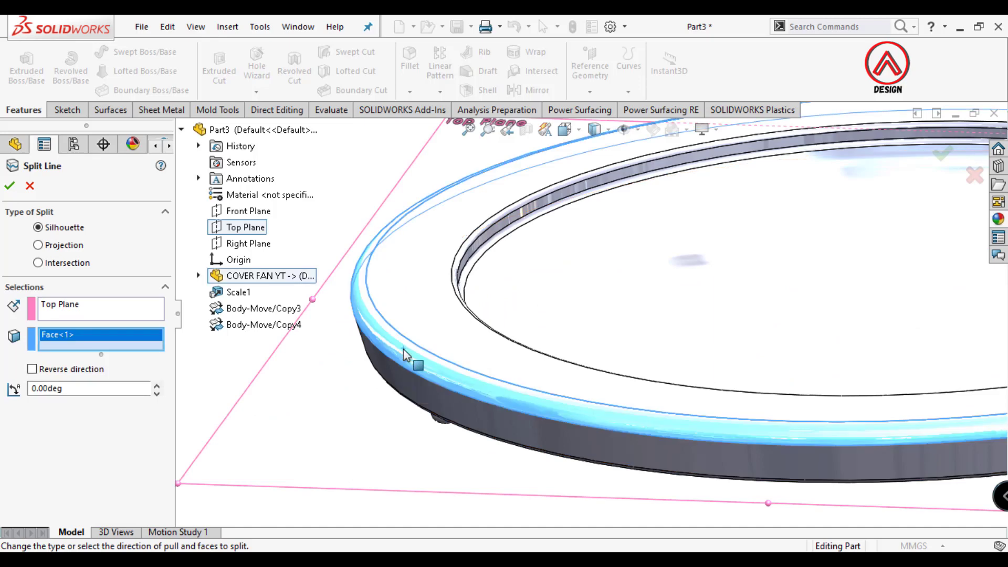
key(Return)
scroll(546, 366, up, 5)
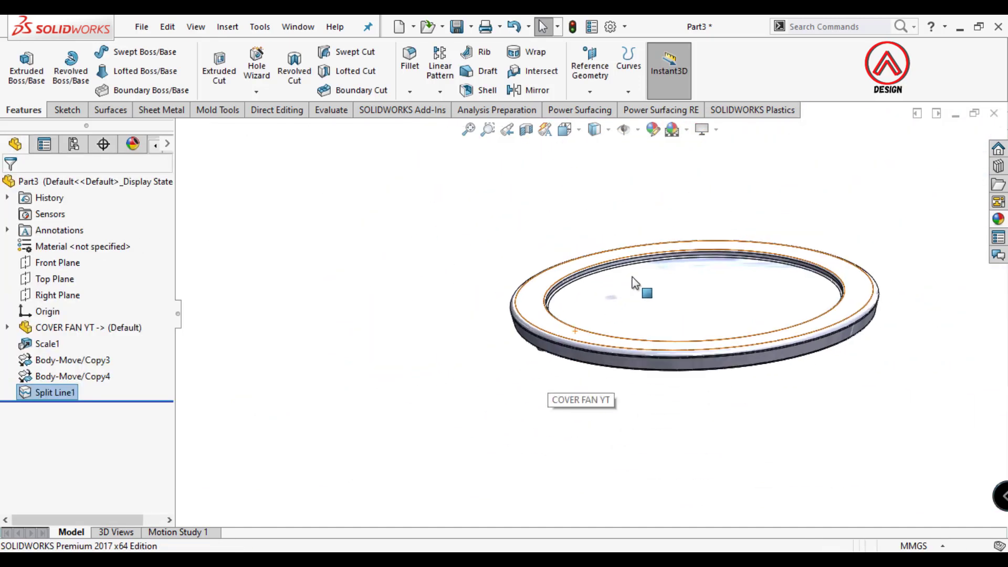
mouse_move(632, 276)
middle_down()
mouse_move(569, 306)
mouse_move(557, 265)
middle_up()
Run a draft analysis against the Top Plane with a 0.5° threshold, then close it.
click(330, 110)
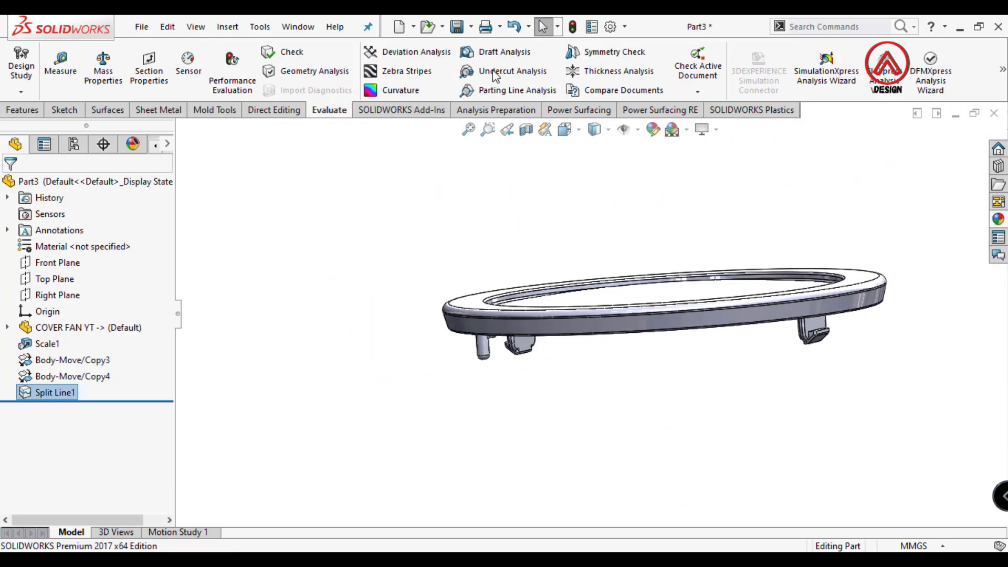
click(526, 57)
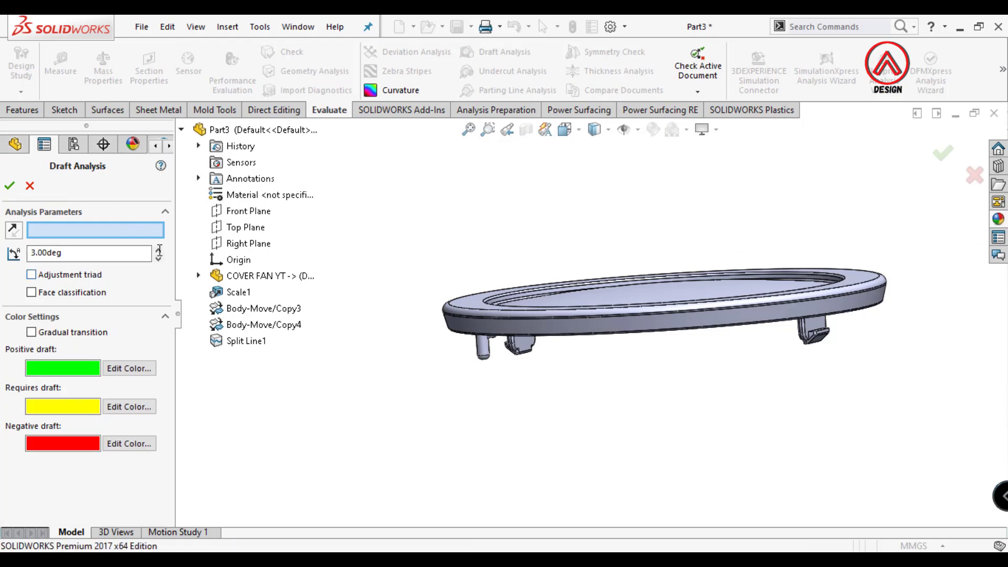
click(245, 227)
scroll(515, 317, down, 3)
scroll(435, 282, down, 3)
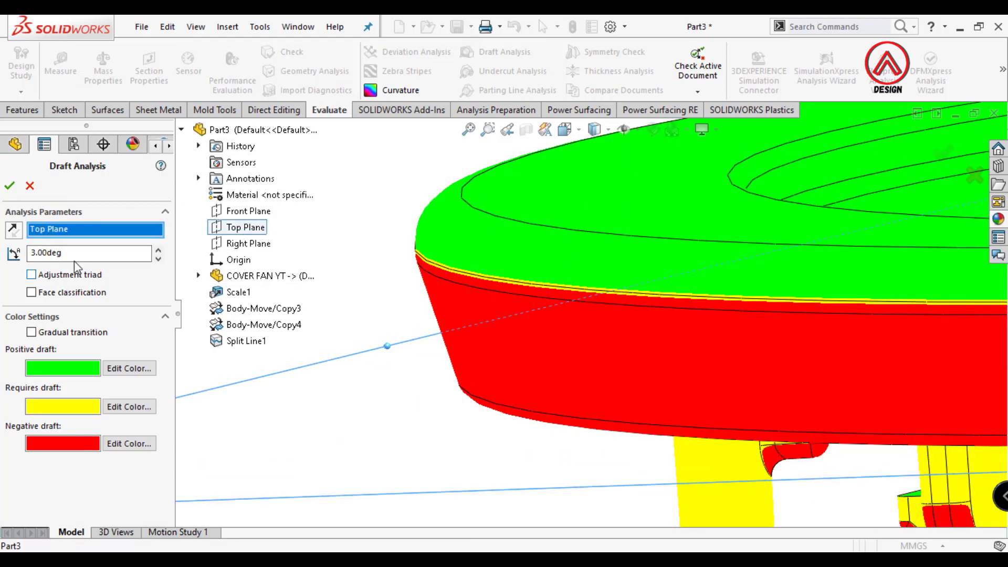
key(Return)
scroll(464, 276, up, 2)
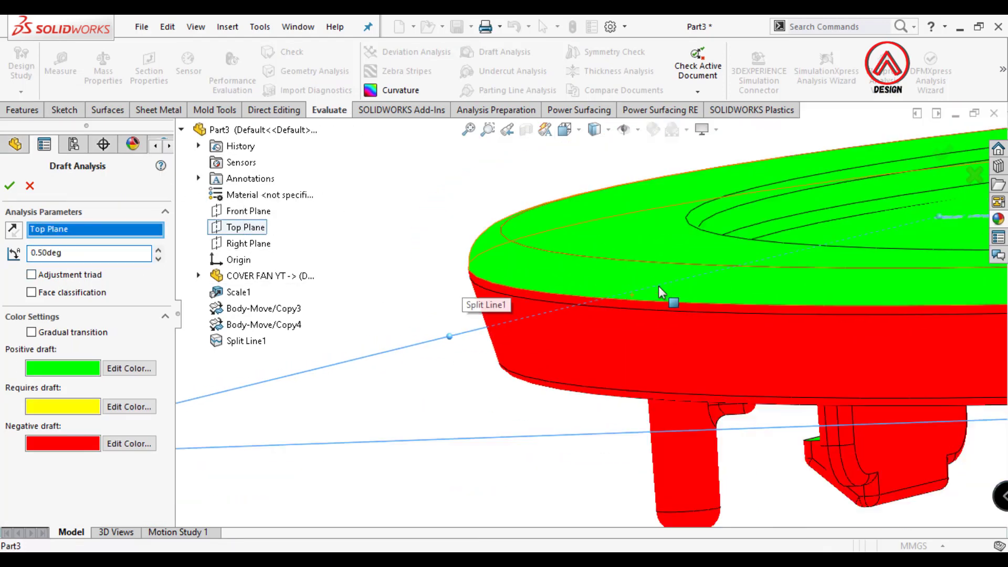
scroll(658, 286, up, 3)
scroll(649, 311, up, 2)
key(Escape)
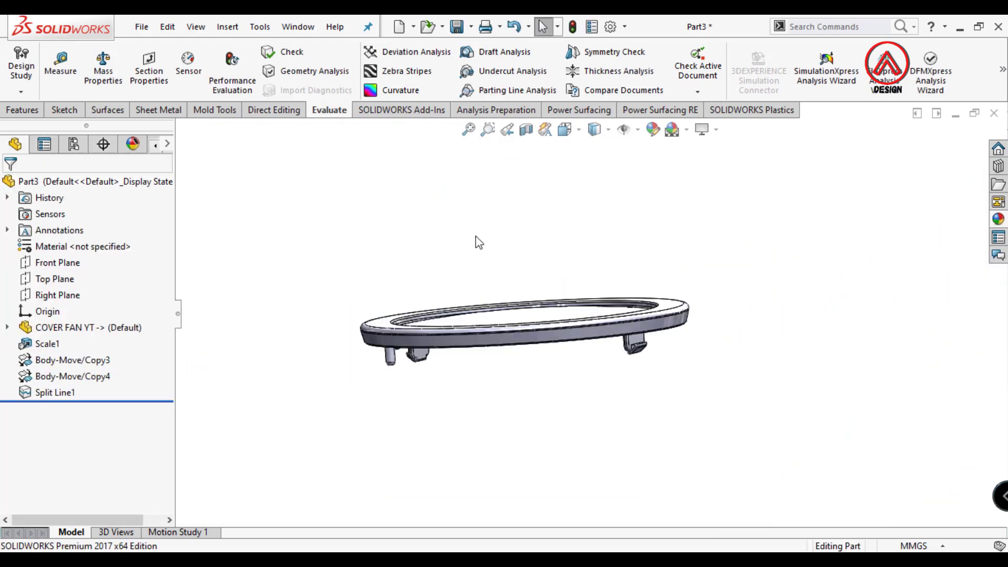
Switch to the Front view and select the Top Plane.
click(564, 130)
click(563, 153)
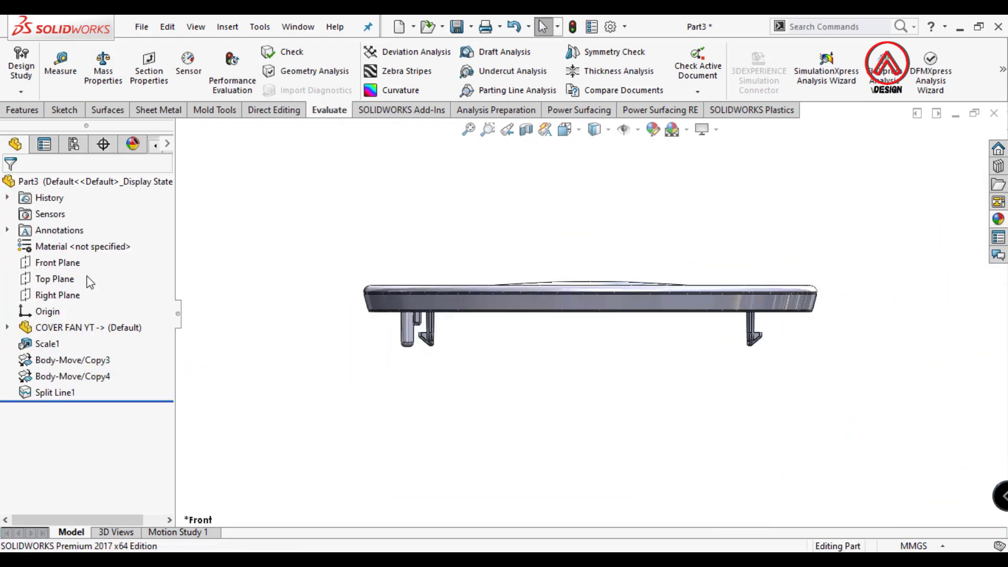
click(56, 284)
scroll(338, 298, down, 5)
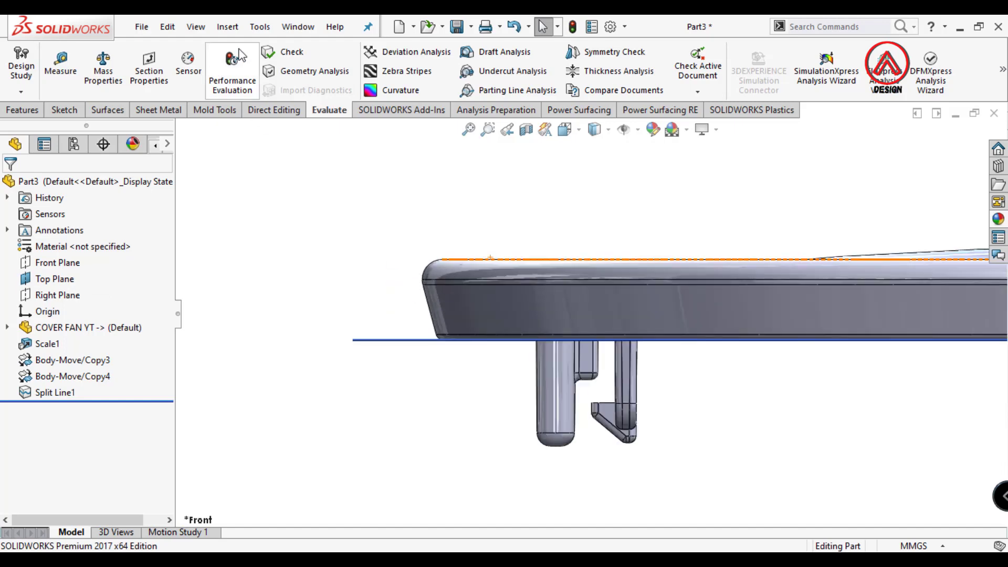
click(228, 27)
Move the fan cover body with a coincident constraint between its parting edge and the Top Plane.
click(399, 466)
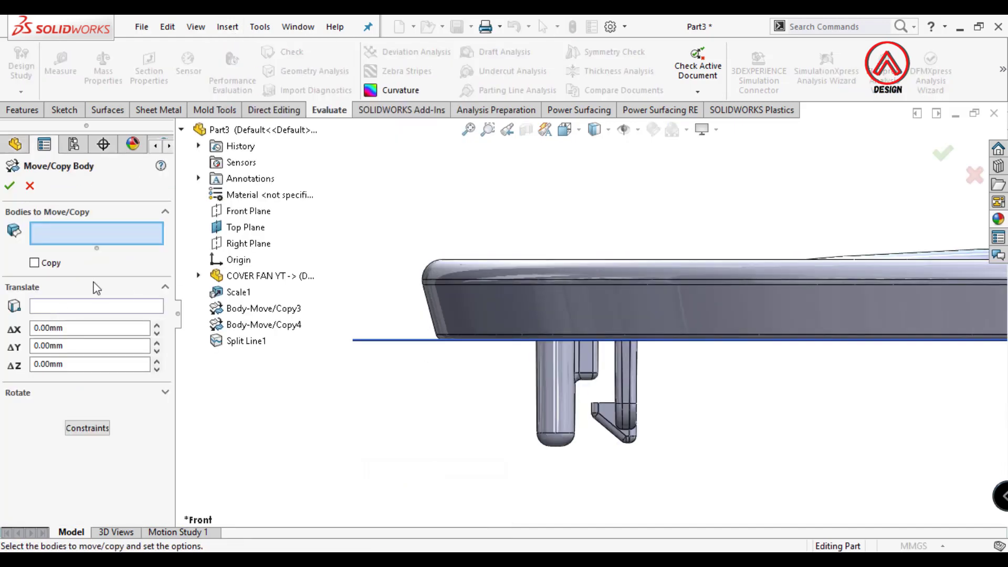
click(77, 429)
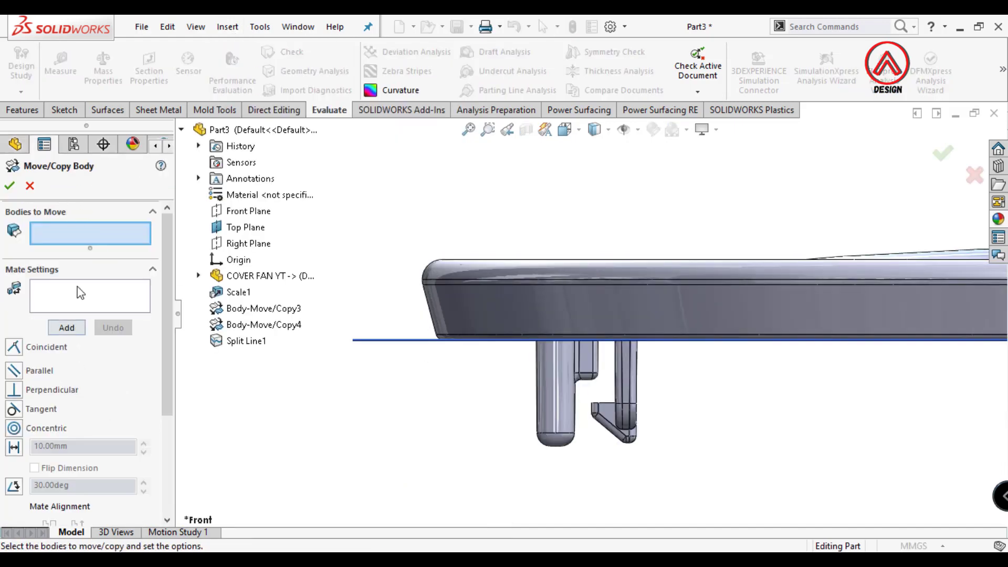
click(268, 276)
click(70, 310)
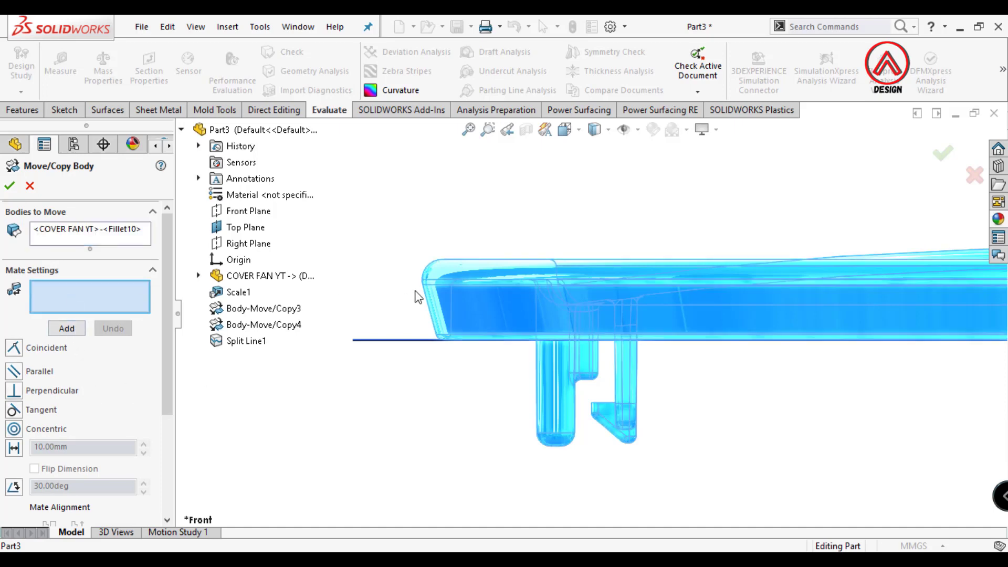
scroll(468, 302, down, 2)
scroll(477, 269, down, 2)
click(478, 272)
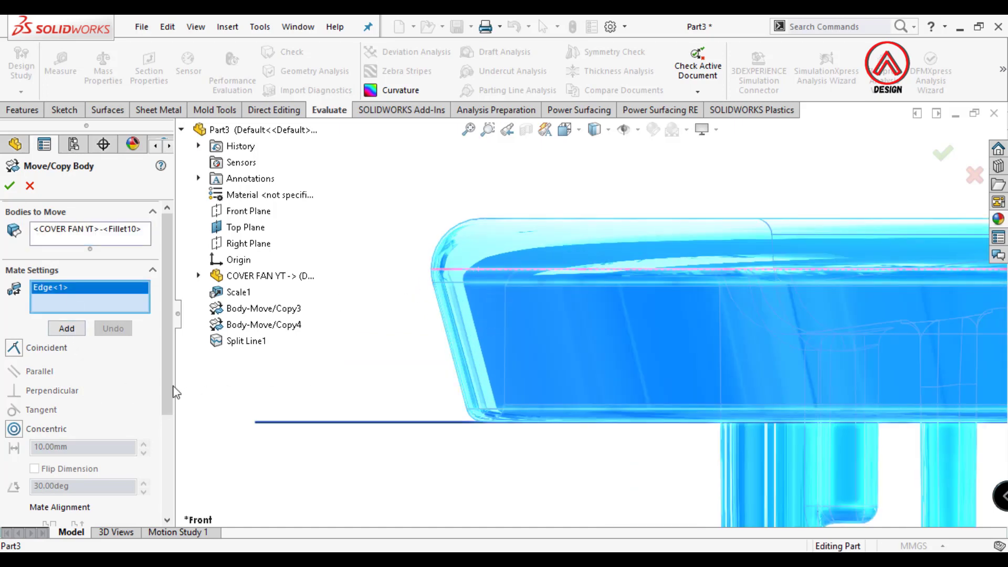
middle_drag(479, 272, 478, 395)
click(409, 398)
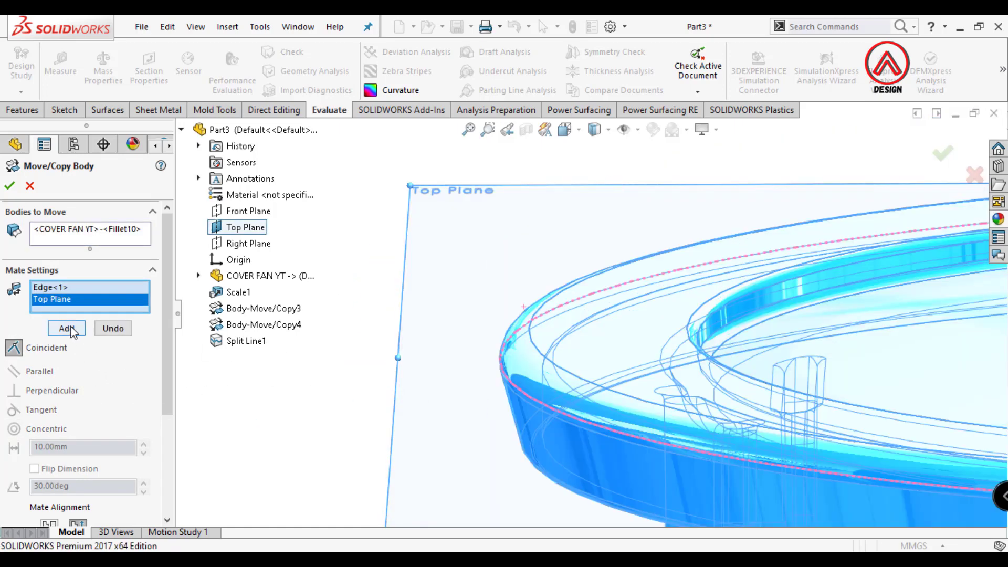
click(70, 328)
click(11, 185)
Inspect the repositioned cover from the Front view, a tilted orbit, then the Top view.
click(564, 129)
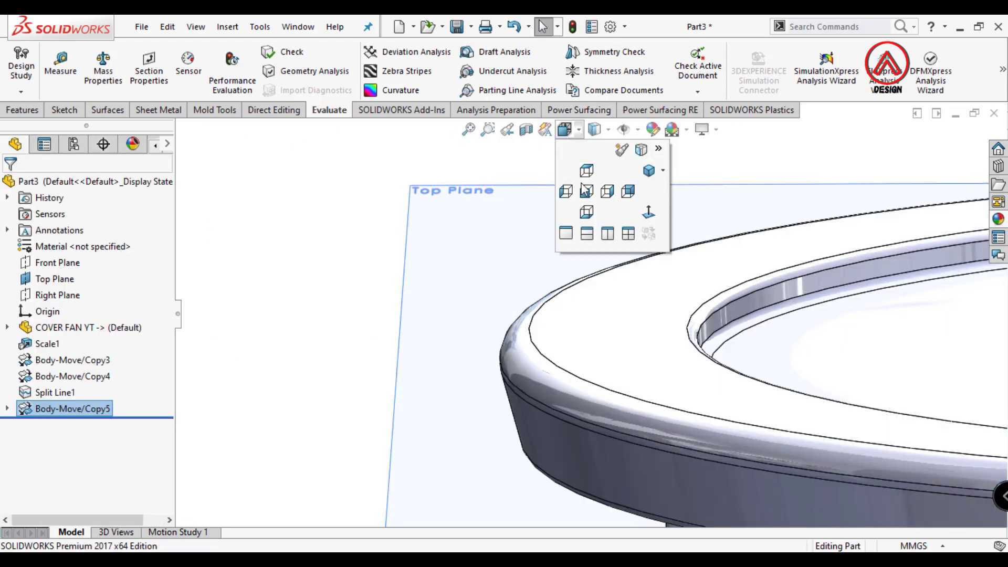
click(588, 148)
scroll(404, 296, down, 2)
scroll(455, 285, up, 3)
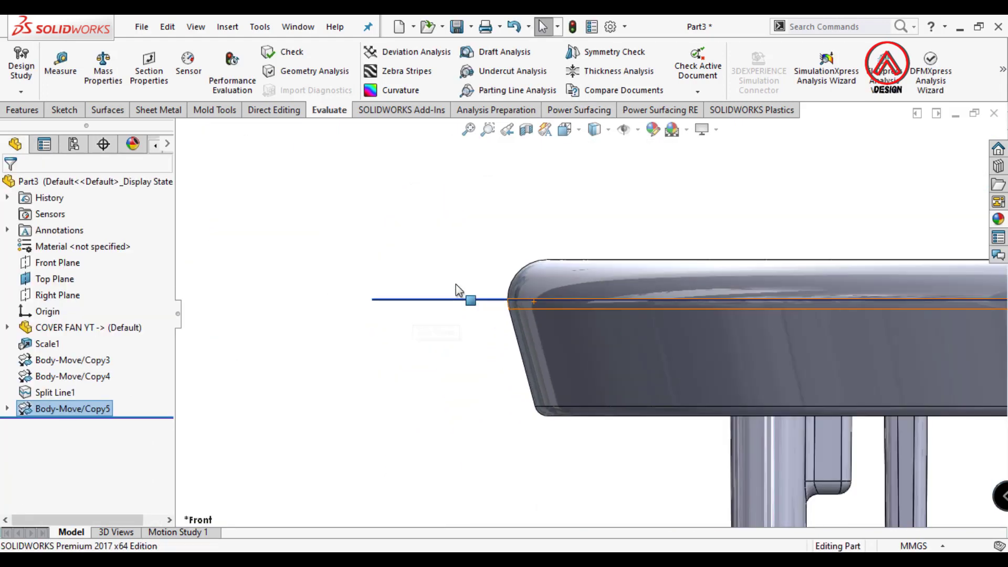
scroll(578, 284, up, 4)
scroll(754, 265, up, 3)
middle_drag(754, 265, 625, 157)
click(564, 129)
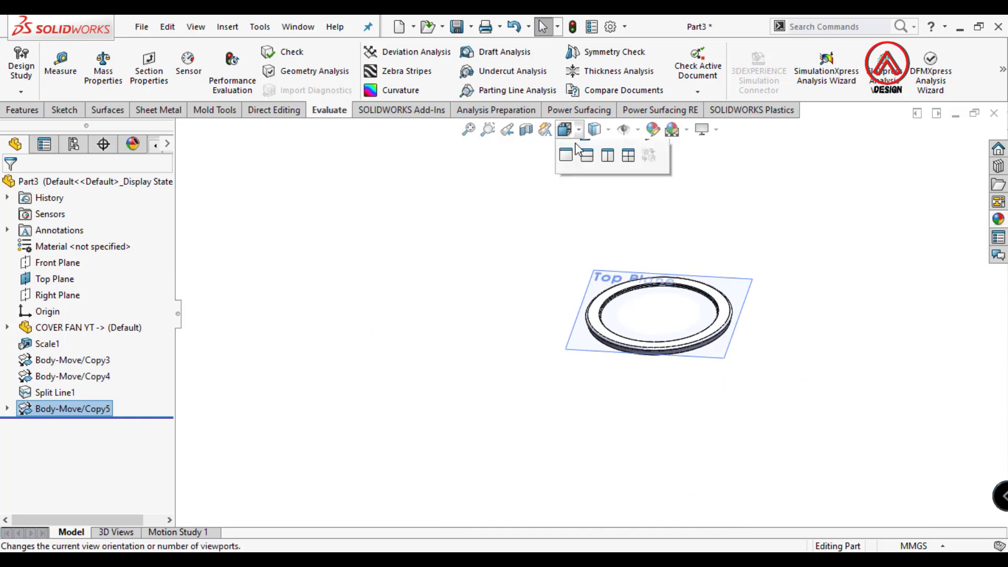
click(604, 150)
Create a copy of the fan cover rotated 180° about Y with Move/Copy.
scroll(590, 293, up, 3)
click(227, 26)
mouse_move(252, 98)
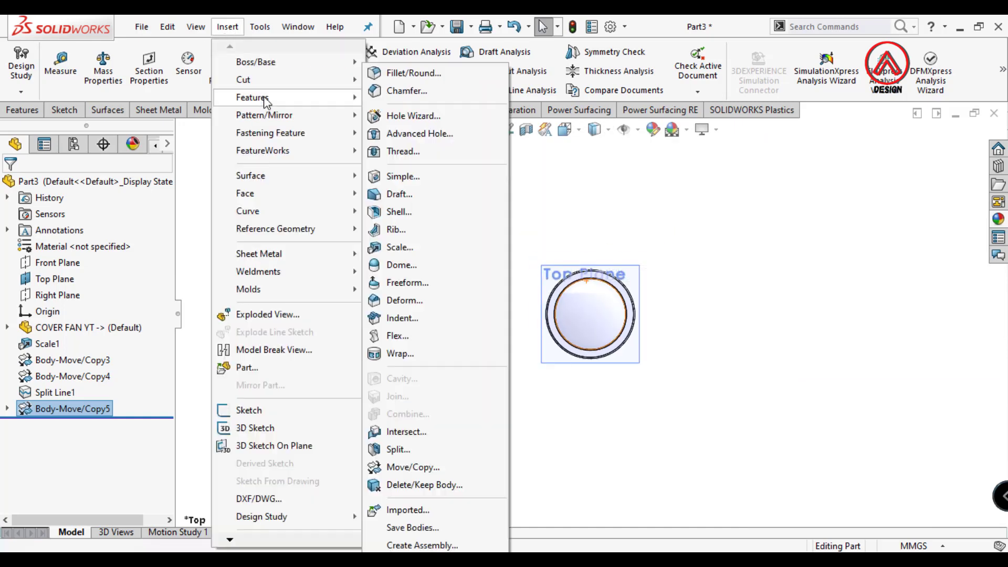
click(413, 467)
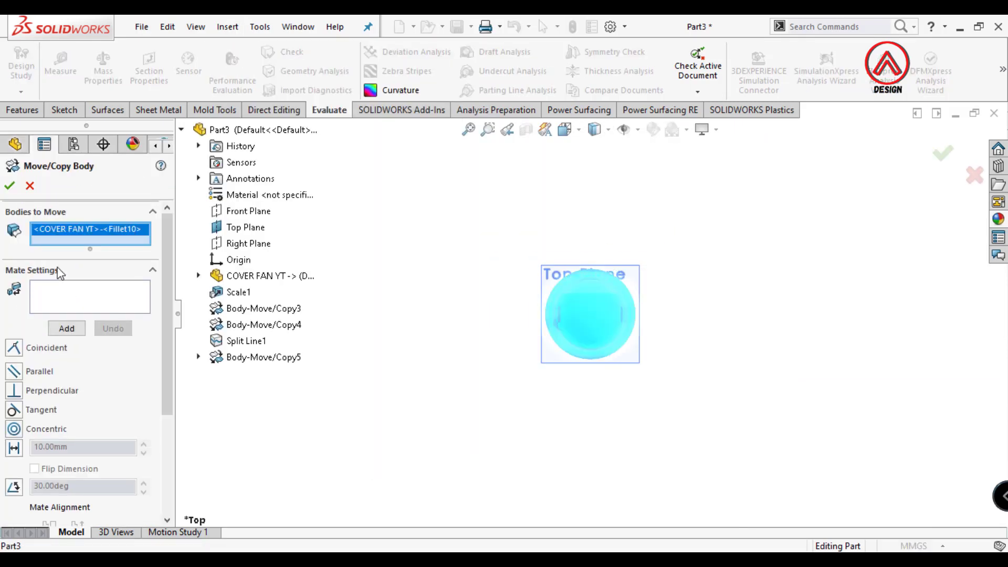
scroll(94, 461, down, 3)
click(87, 512)
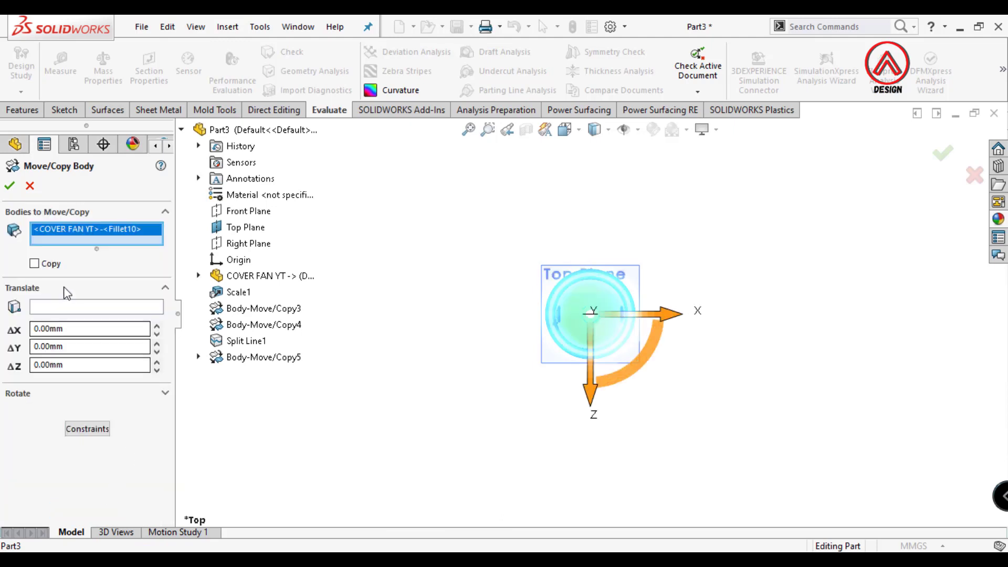
click(35, 263)
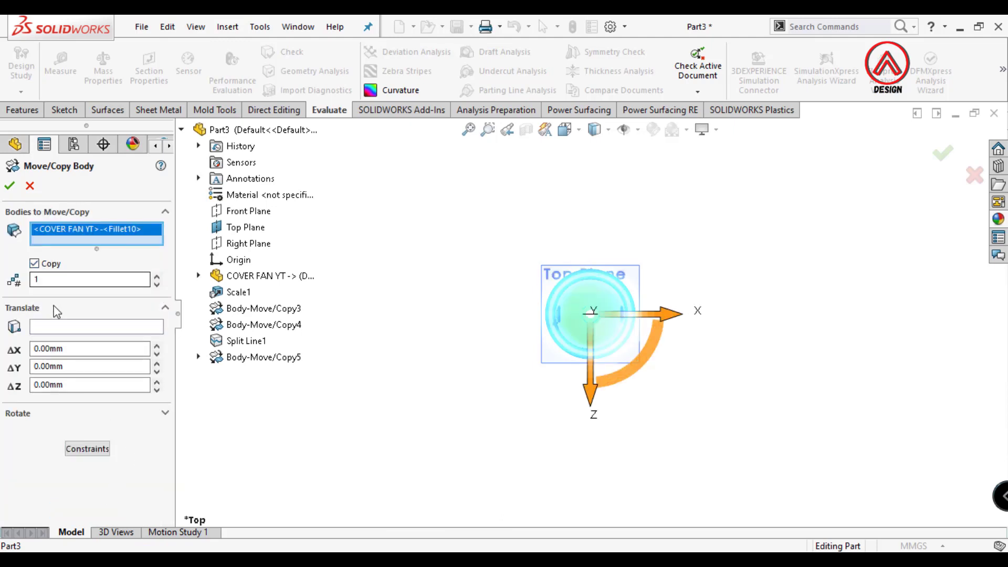
click(42, 417)
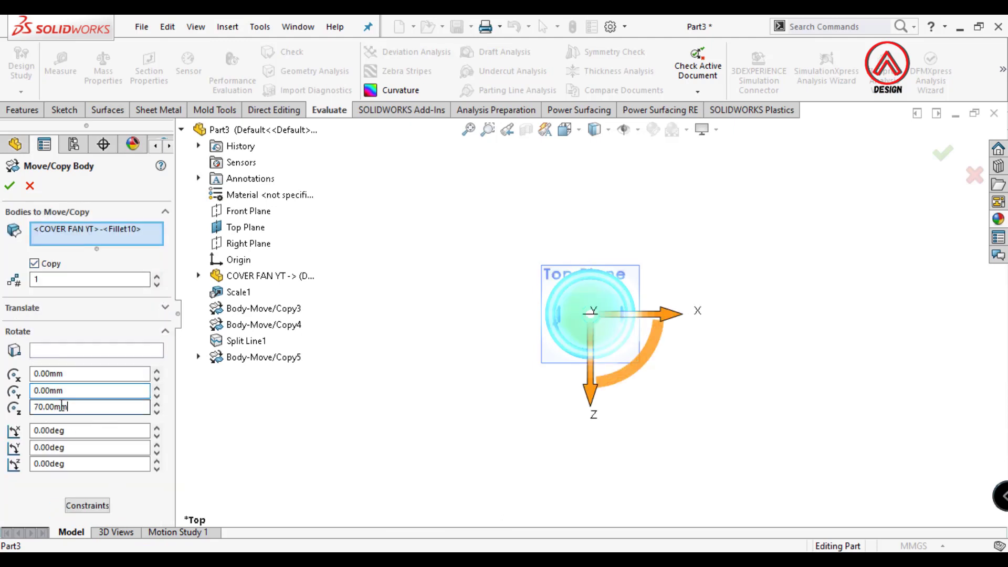
text(0)
click(75, 448)
text(180)
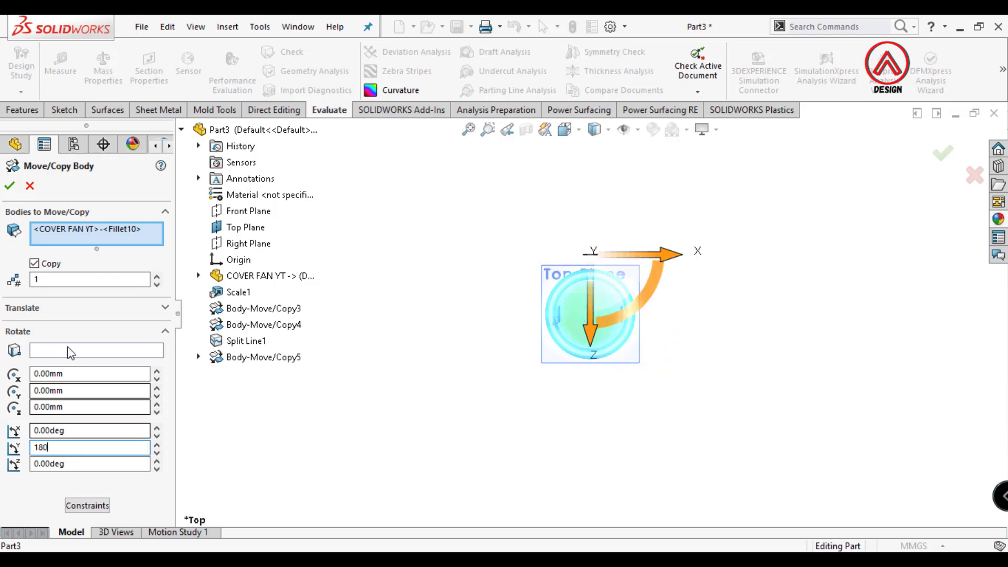
click(9, 186)
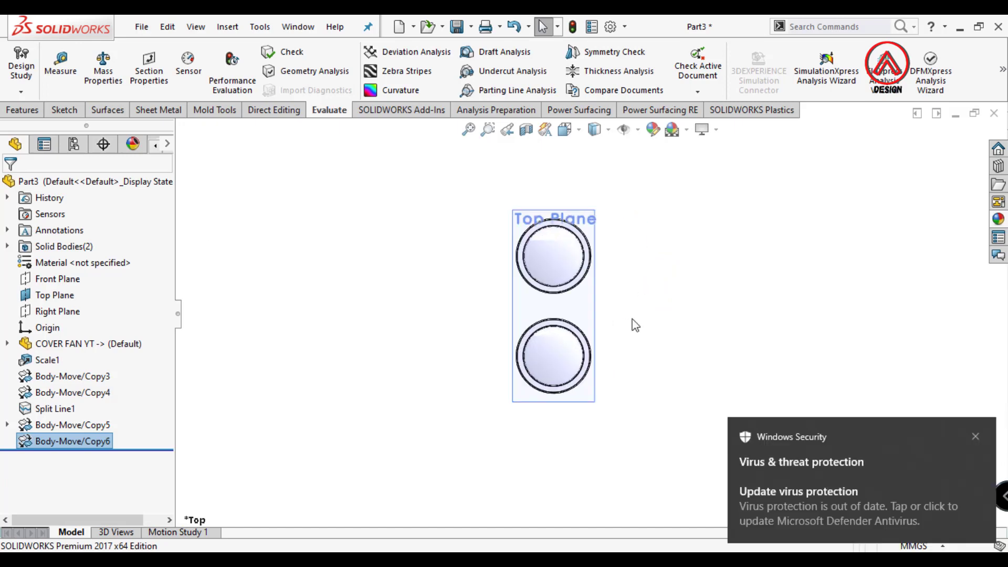
Hide the Top Plane and orbit to view both fan covers.
click(590, 353)
middle_drag(589, 353, 690, 267)
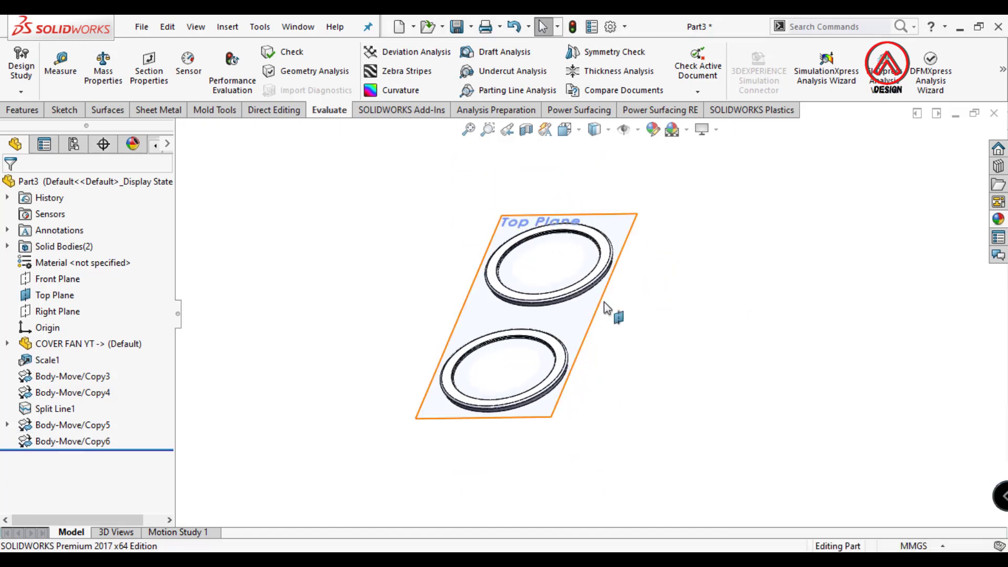
click(688, 260)
mouse_move(575, 294)
middle_down()
mouse_move(504, 268)
mouse_move(499, 184)
mouse_move(550, 369)
mouse_move(394, 182)
middle_up()
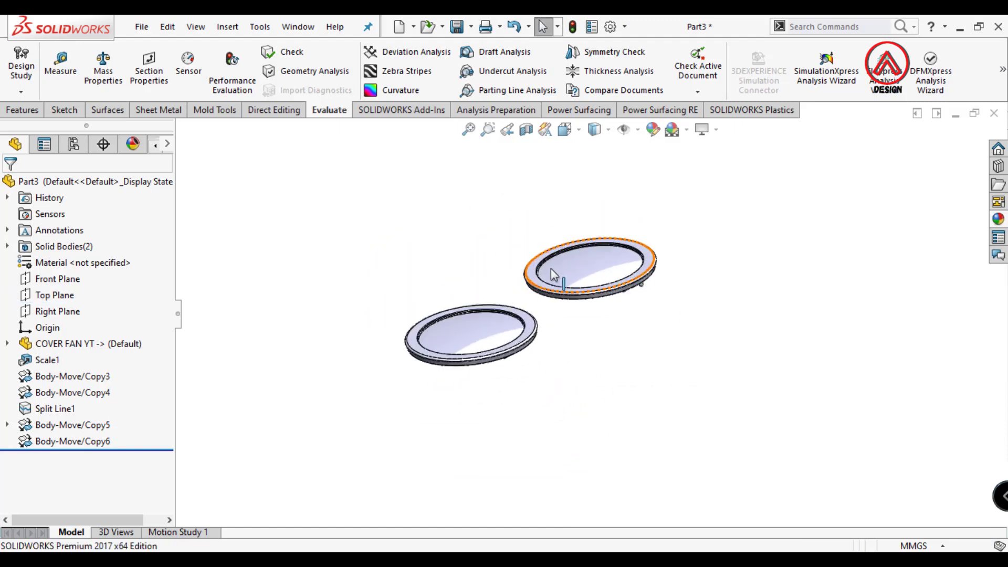
click(214, 111)
Create Parting Line1 along the lower cover's rim edge, Top Plane pull direction, after draft analysis.
click(451, 71)
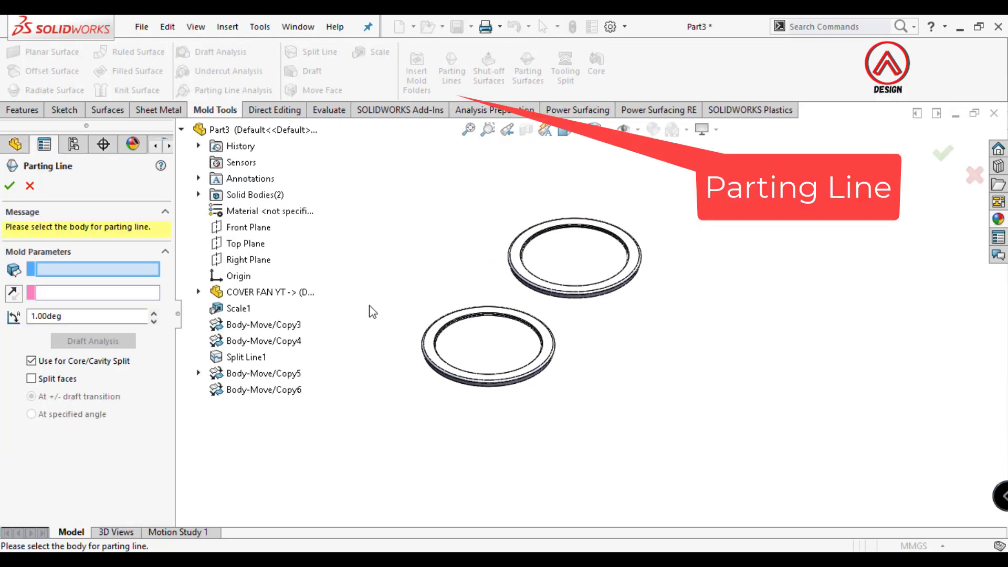
click(470, 354)
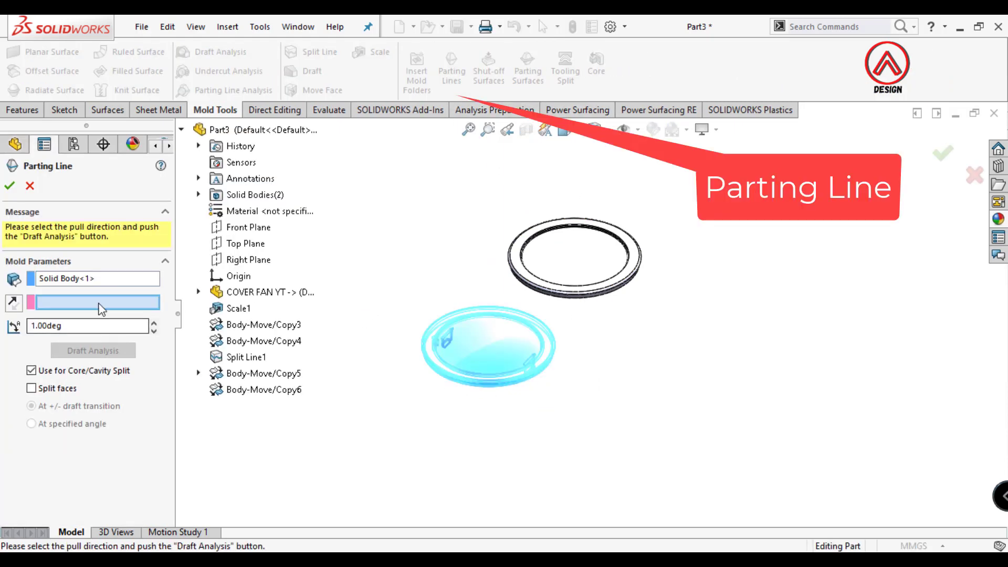
click(242, 243)
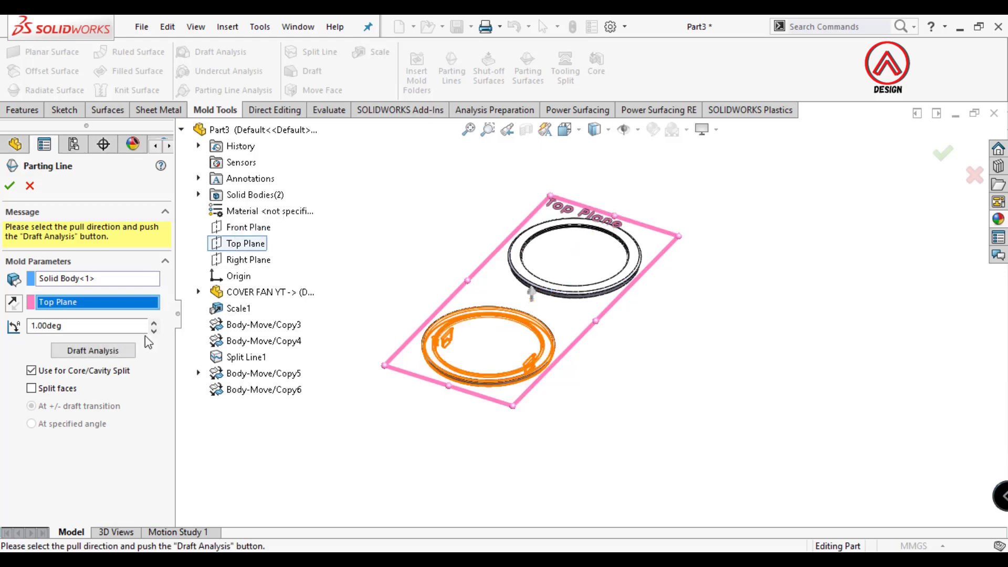
click(100, 351)
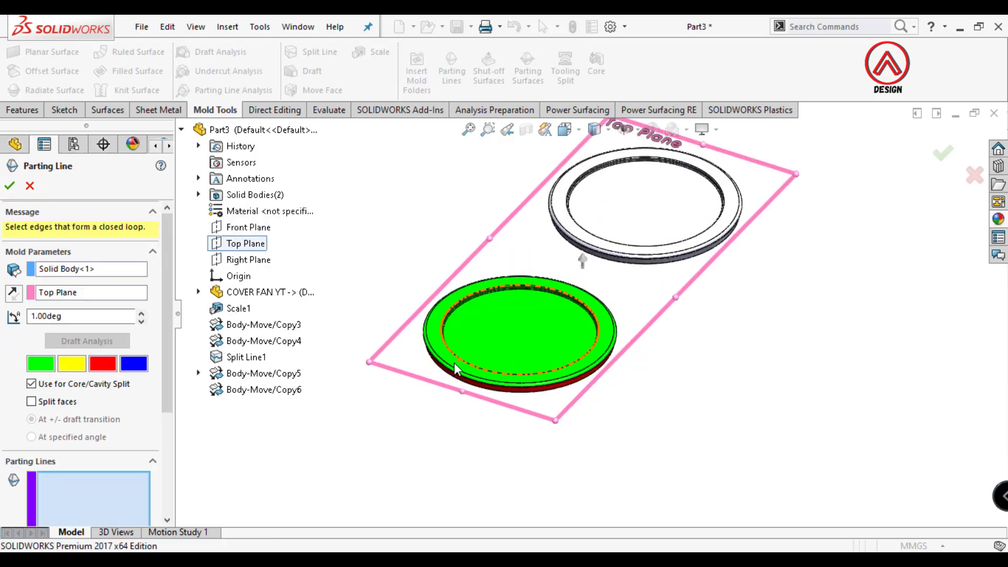
scroll(489, 347, down, 5)
middle_drag(488, 347, 472, 294)
scroll(457, 389, down, 3)
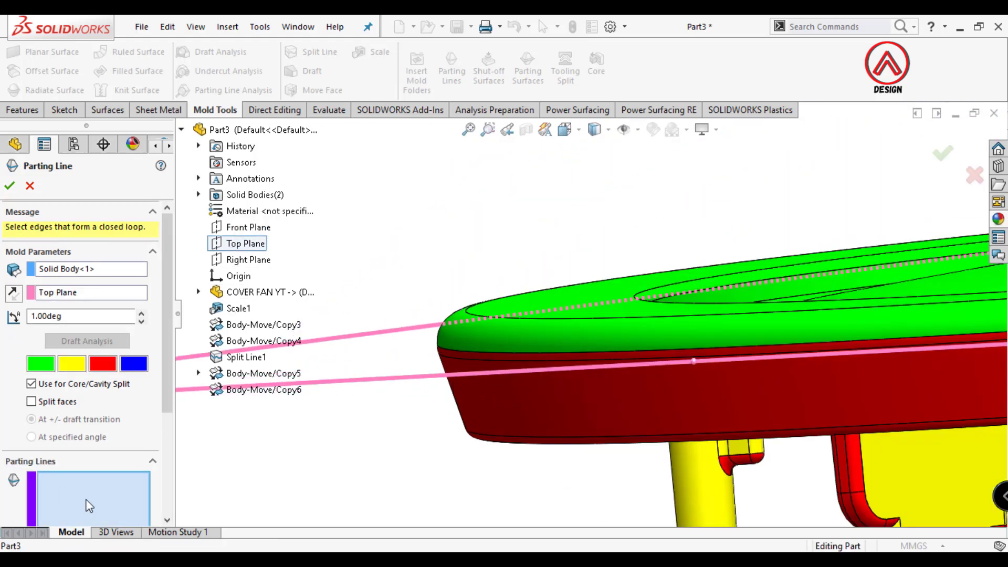
scroll(465, 347, down, 3)
middle_drag(465, 348, 62, 483)
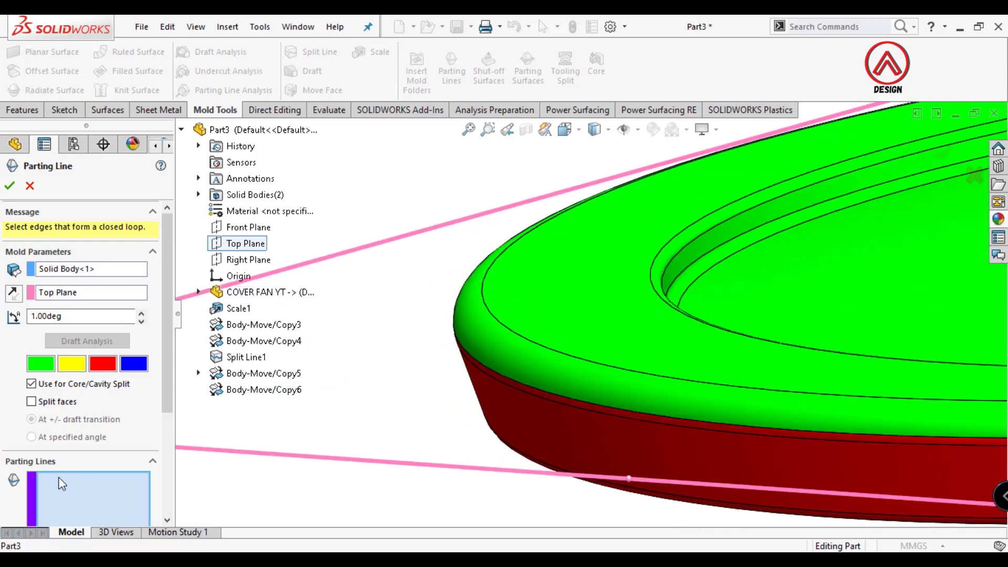
click(513, 383)
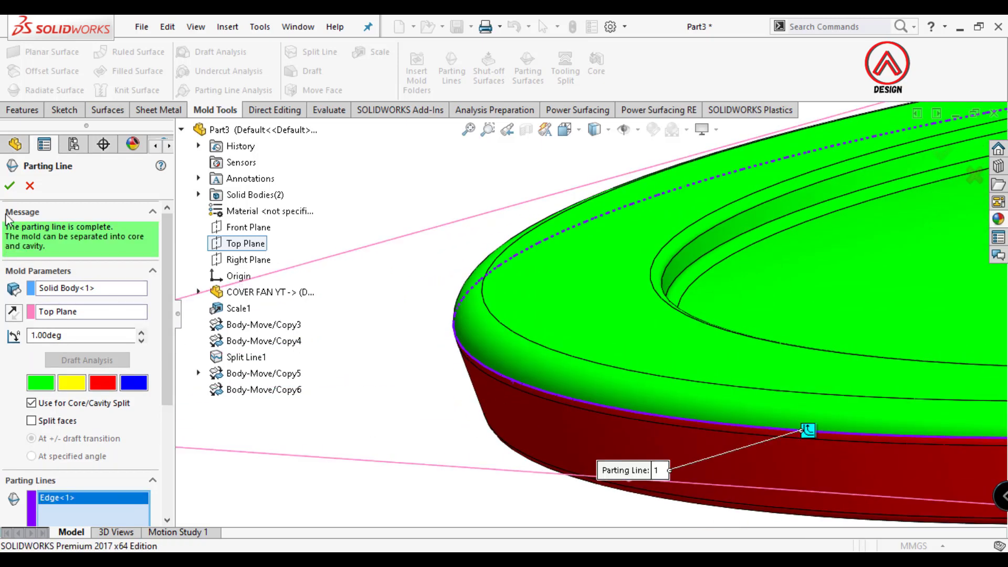
click(9, 185)
scroll(813, 292, up, 5)
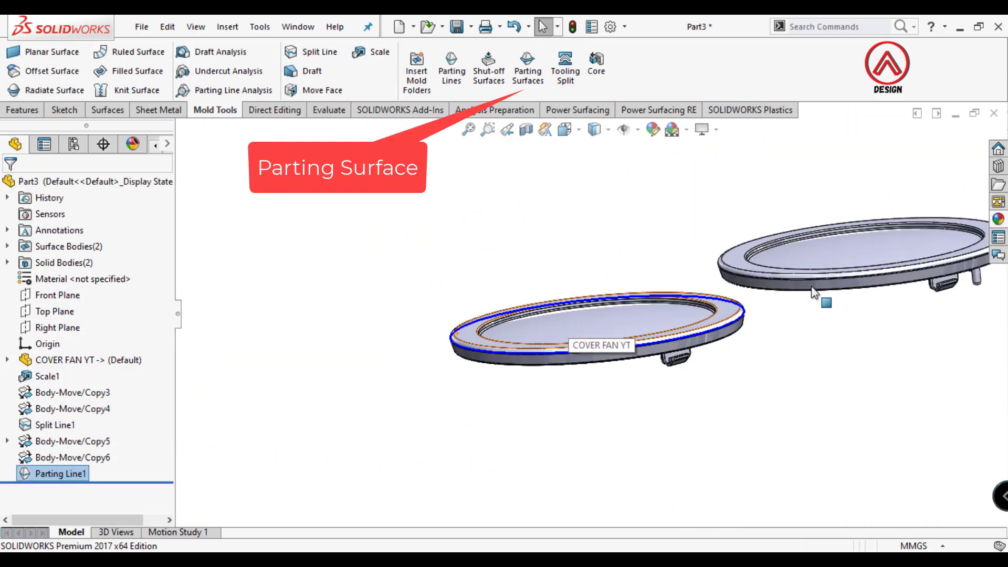
middle_drag(813, 293, 578, 152)
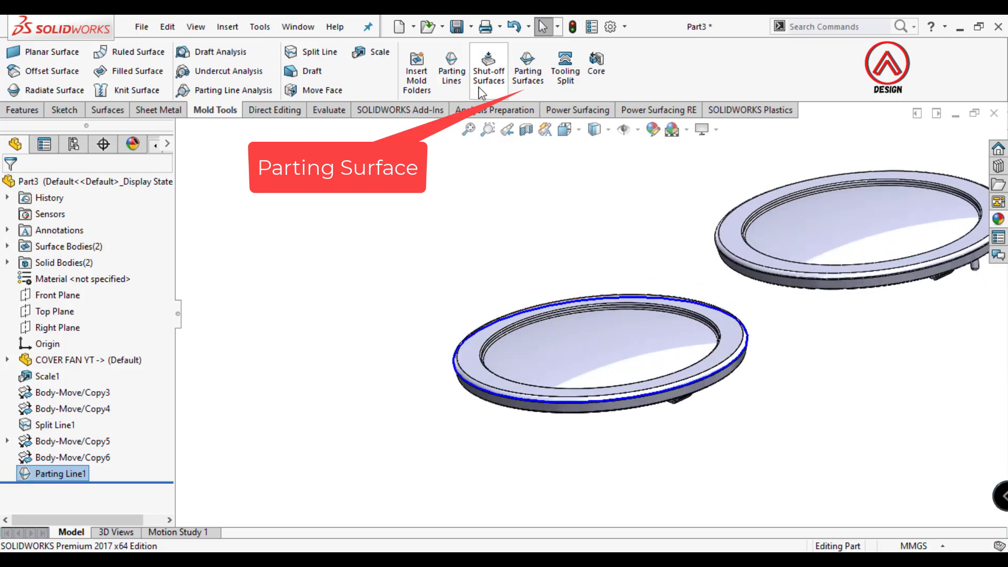
Create Parting Surface1 extending 60 mm from Parting Line1, then switch to the Top view.
click(527, 80)
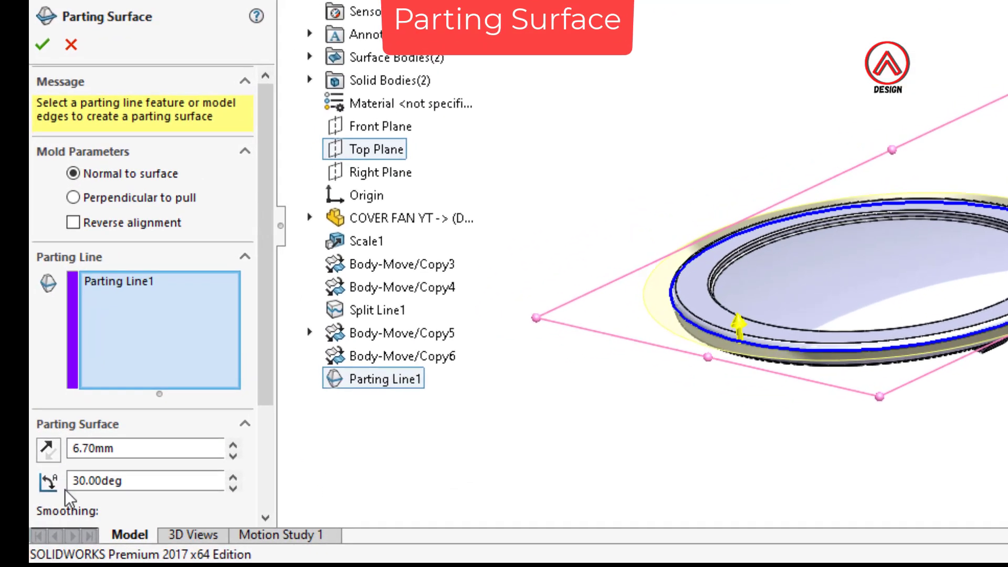
double_click(170, 439)
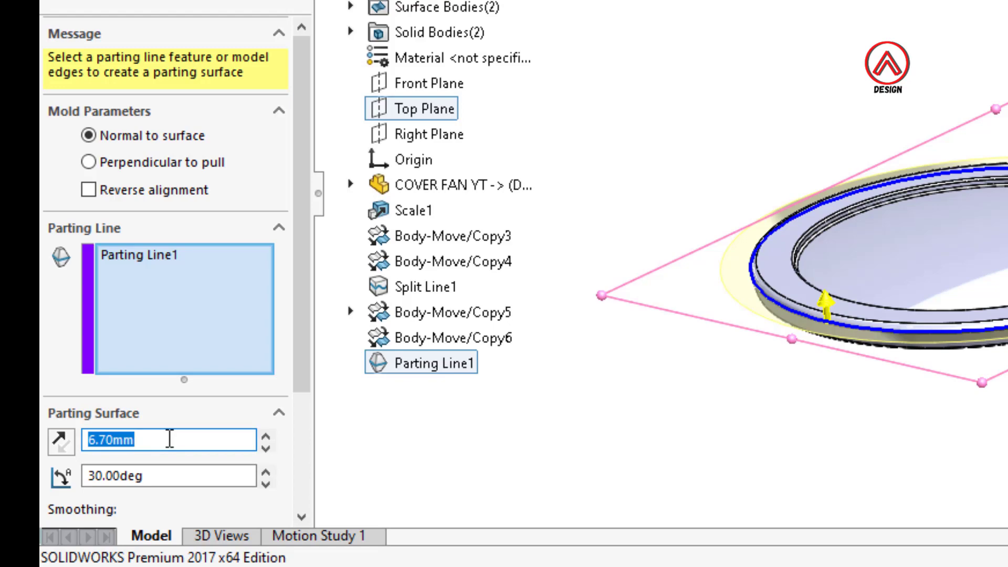
text(60)
key(Return)
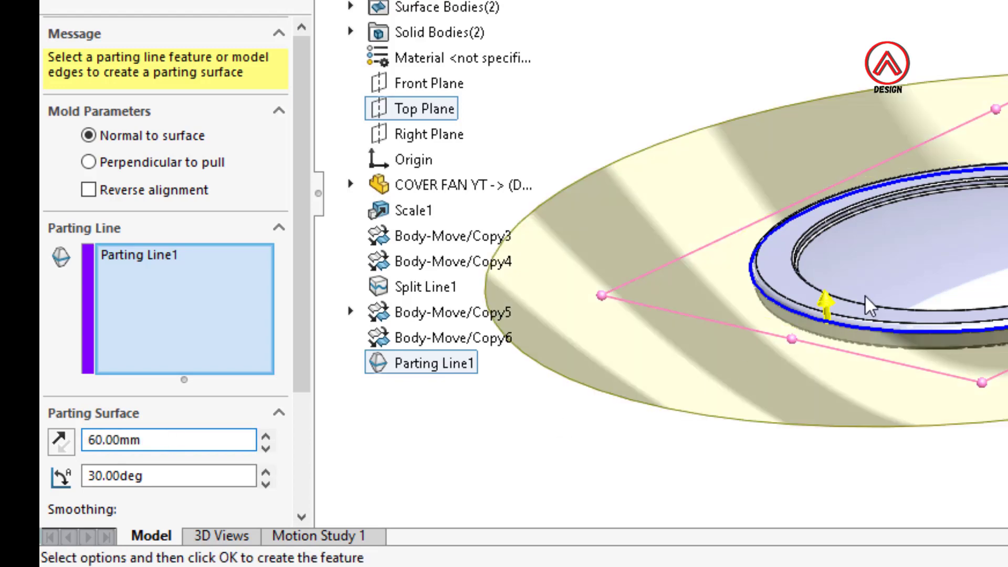
key(Return)
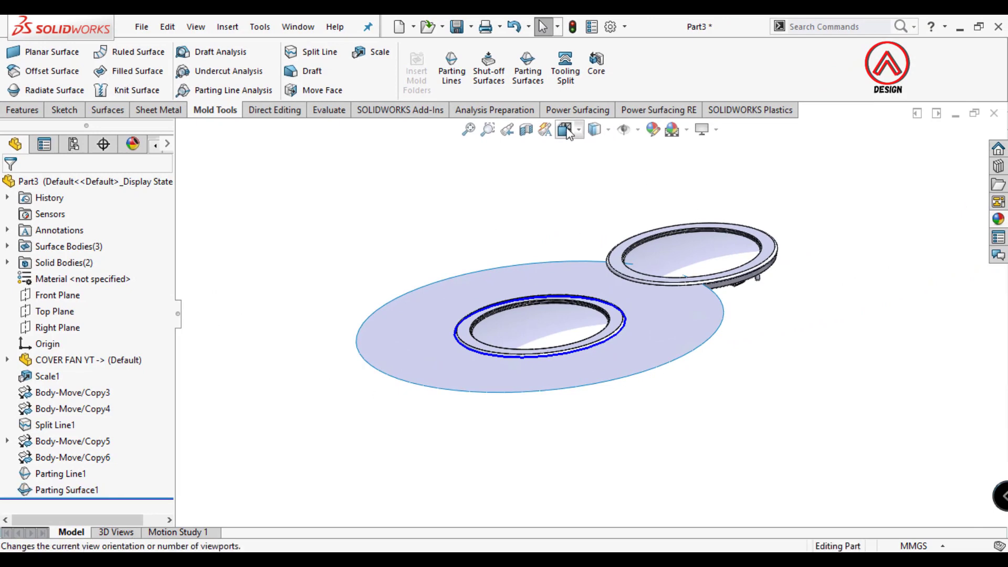
click(594, 129)
click(603, 203)
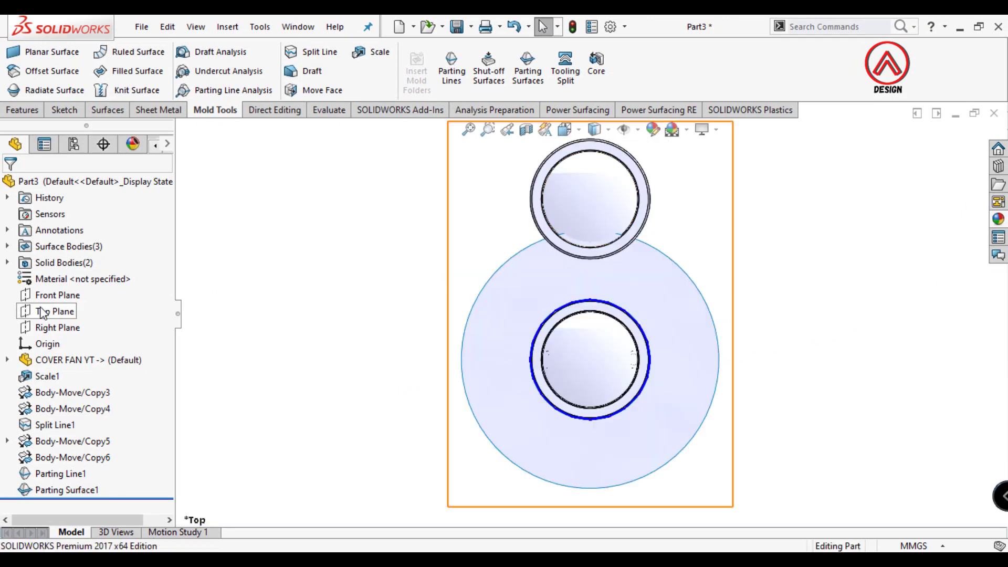
Begin a tooling split sketch on the Top Plane with a centre rectangle at the origin.
click(565, 68)
click(247, 261)
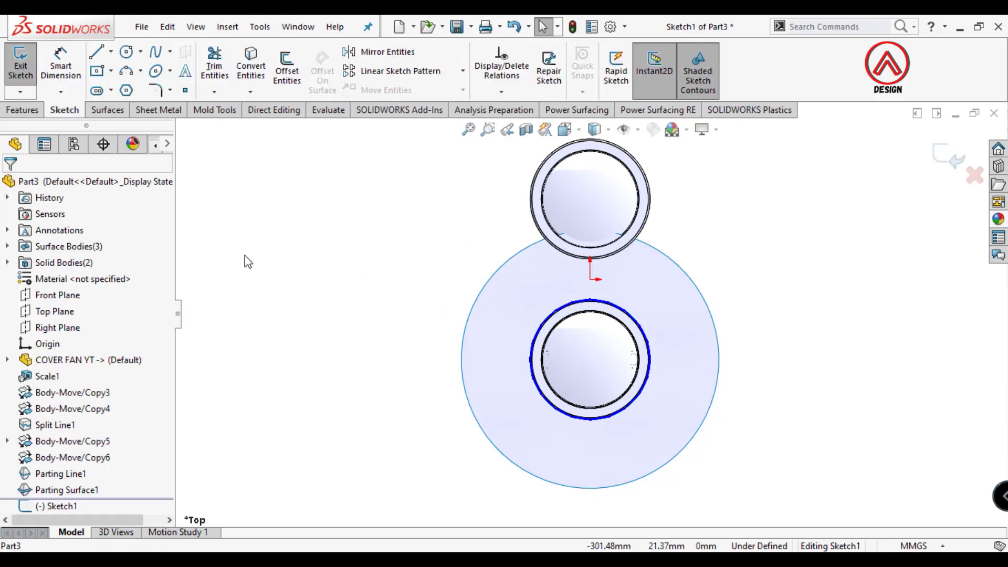
click(103, 70)
click(590, 278)
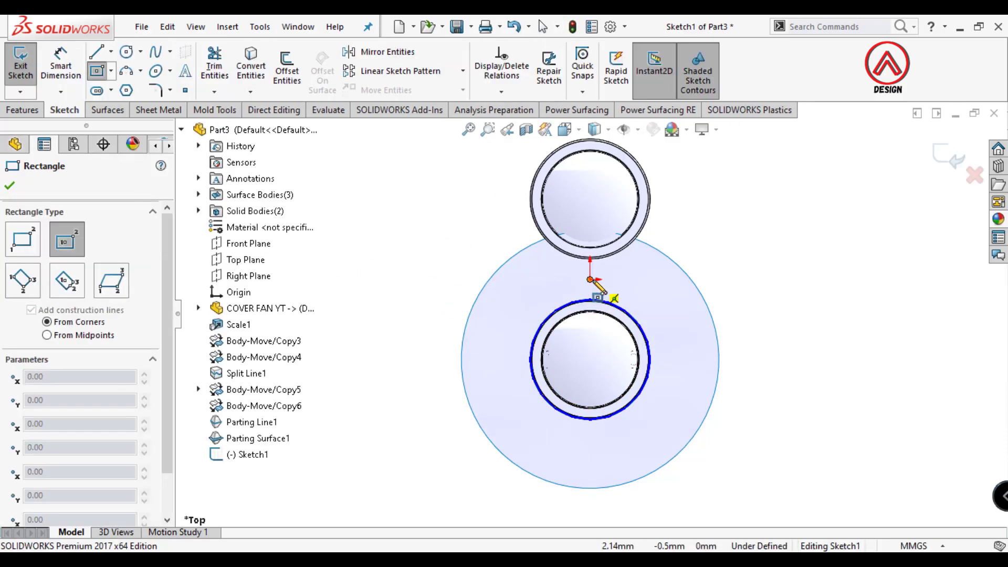
scroll(590, 315, up, 3)
Dimension the rectangle 140 mm wide by 280 mm tall, then cancel the tooling split.
click(640, 196)
click(61, 65)
click(590, 196)
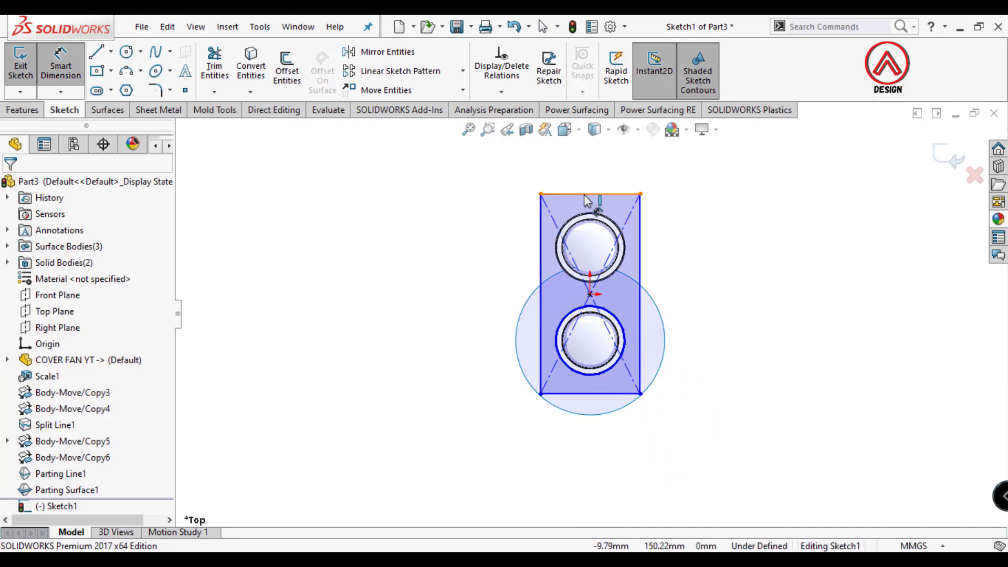
text(140)
key(Return)
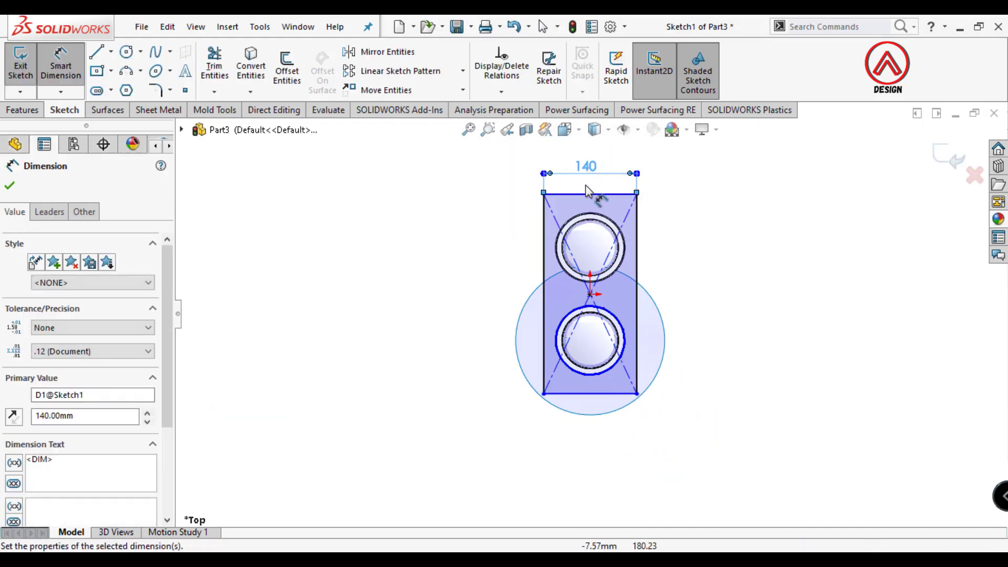
click(637, 256)
click(699, 267)
text(280)
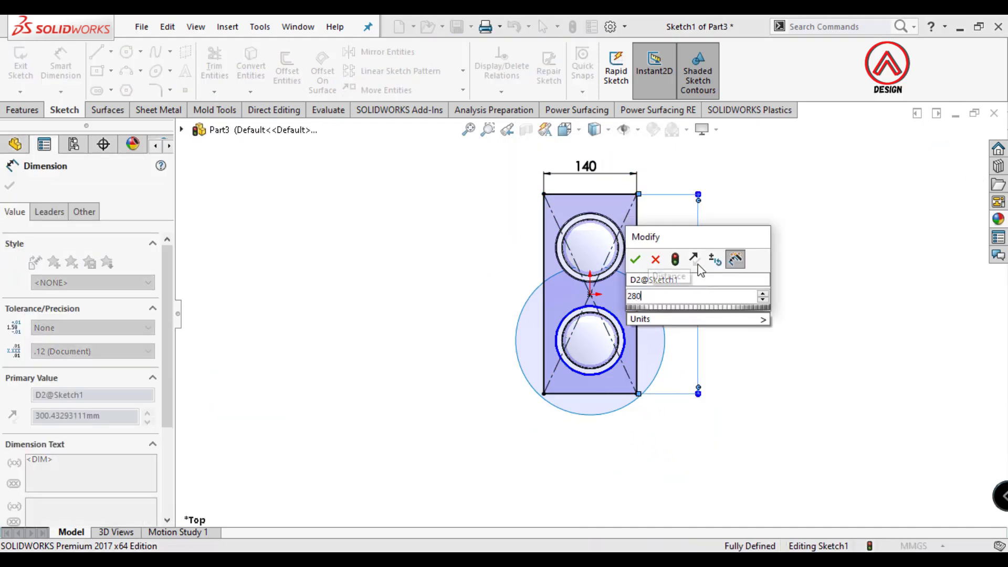
key(Return)
scroll(653, 315, down, 2)
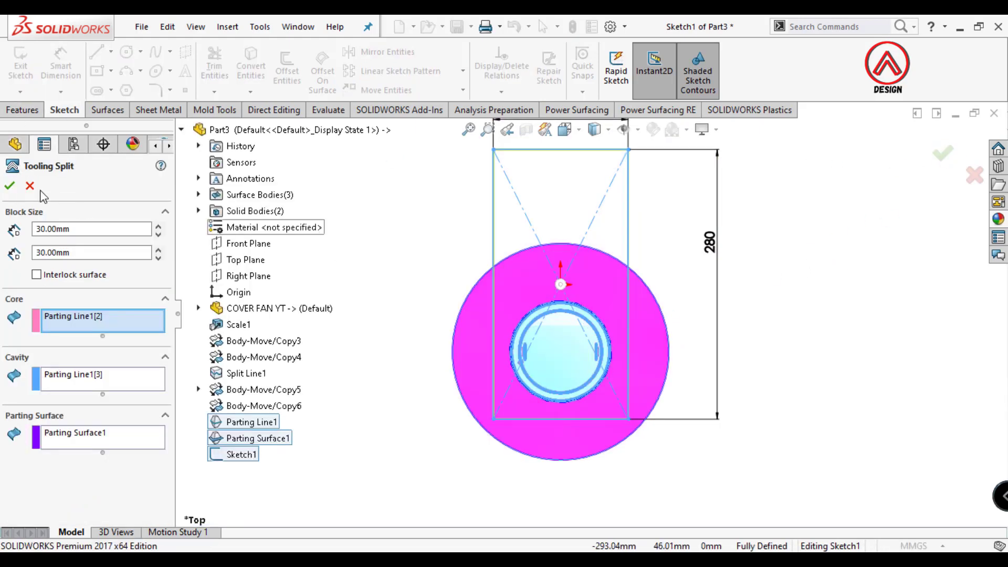
click(30, 186)
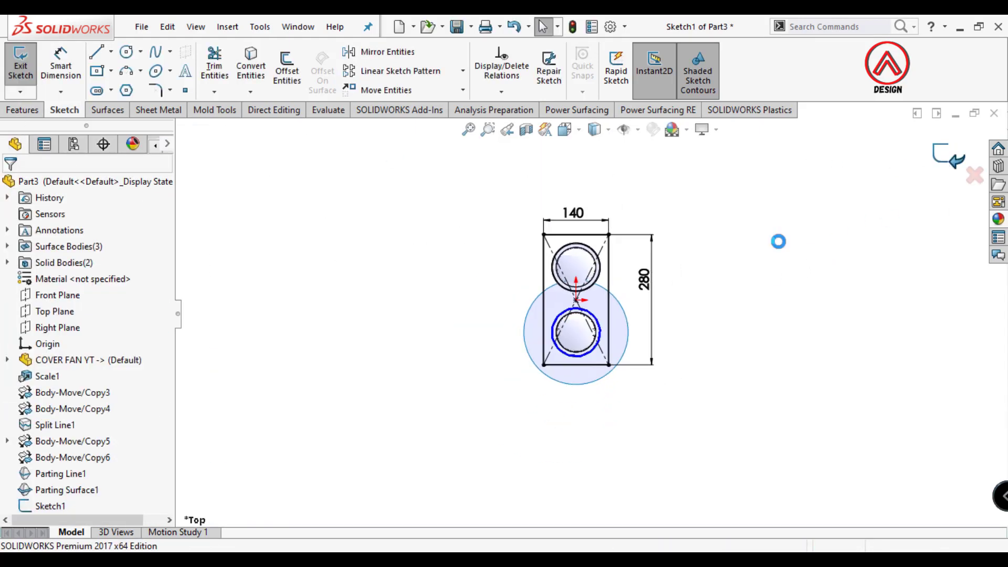
Start a circular pattern, then cancel it because no rotation axis exists yet.
scroll(619, 316, down, 3)
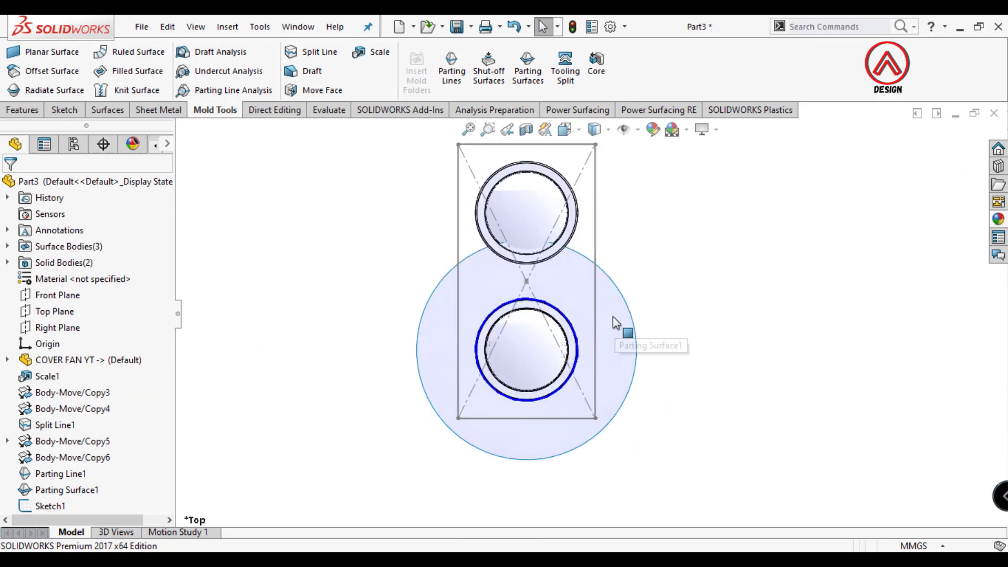
click(227, 27)
click(391, 153)
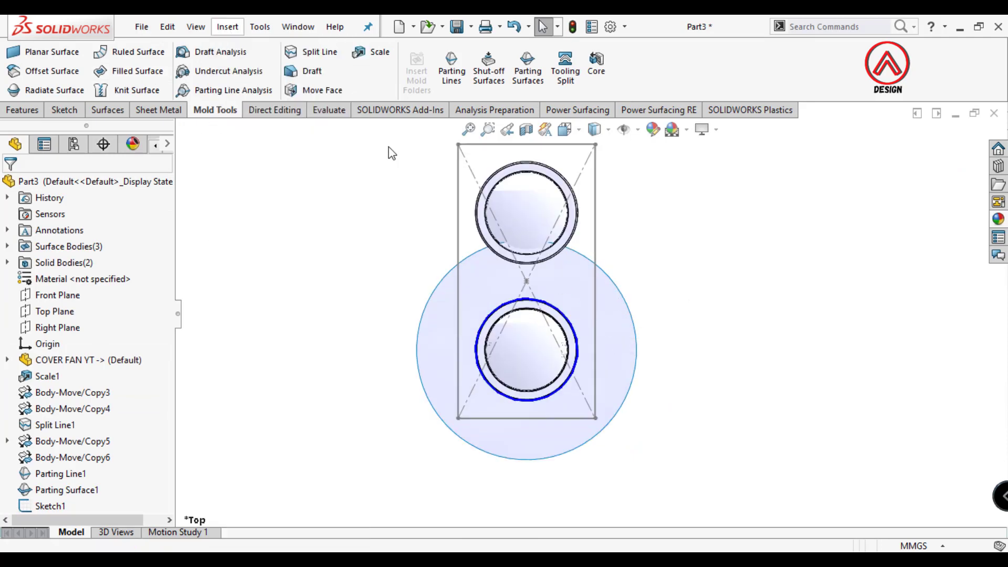
click(21, 111)
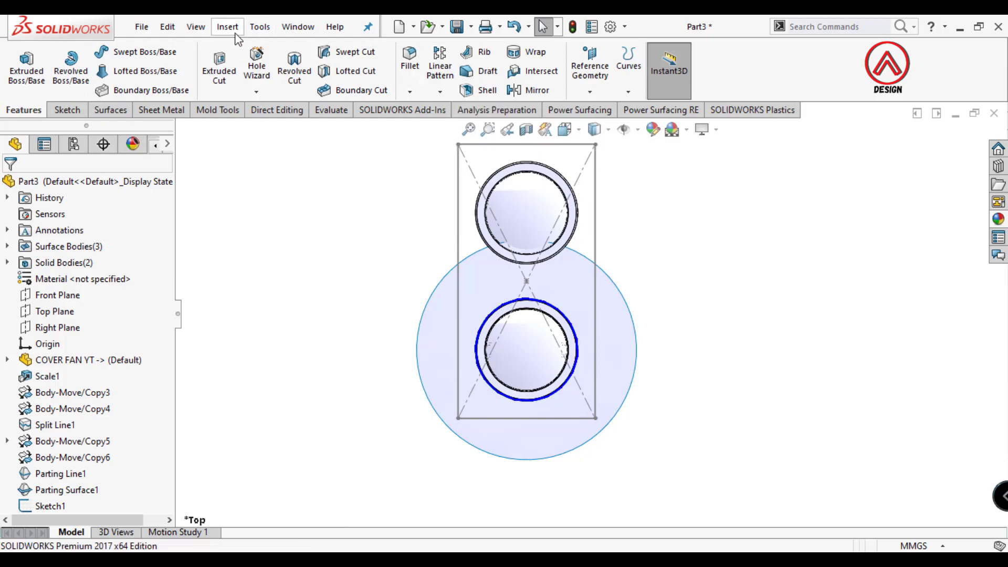
click(227, 27)
click(440, 92)
click(462, 127)
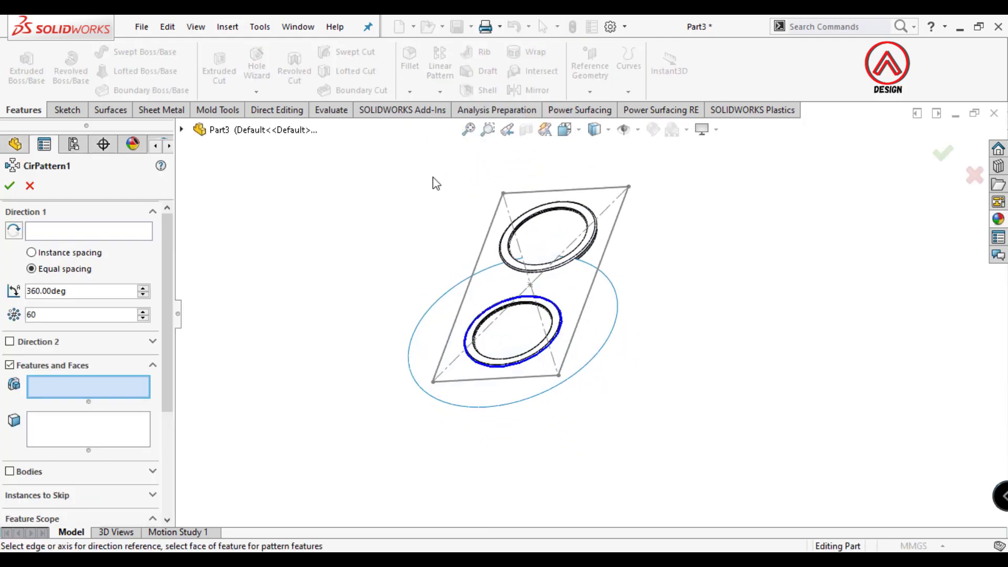
click(28, 186)
Create Axis1 from the Front and Right Planes, then start Circular Pattern again.
click(589, 93)
click(598, 125)
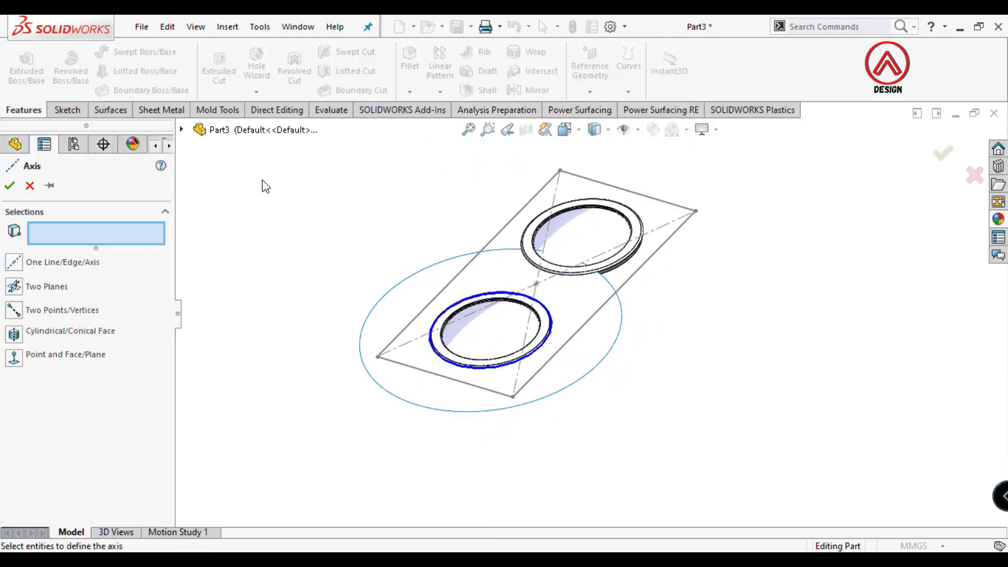
click(248, 244)
click(244, 277)
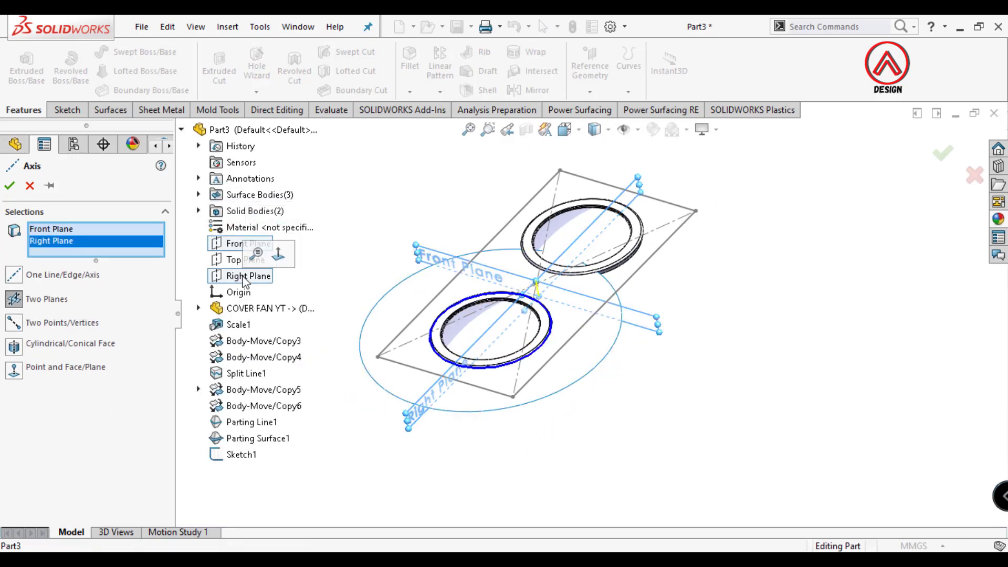
click(10, 187)
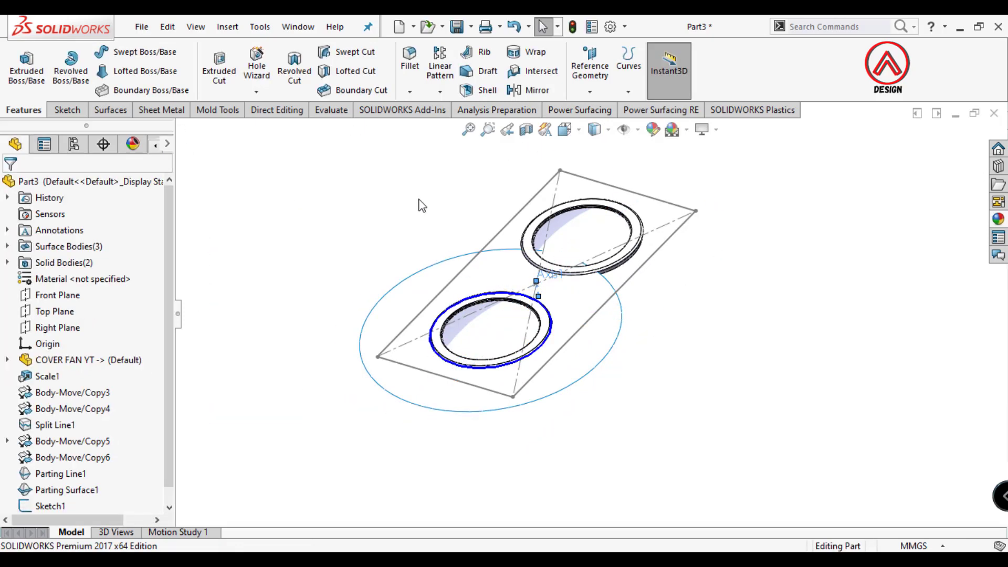
click(439, 93)
click(473, 126)
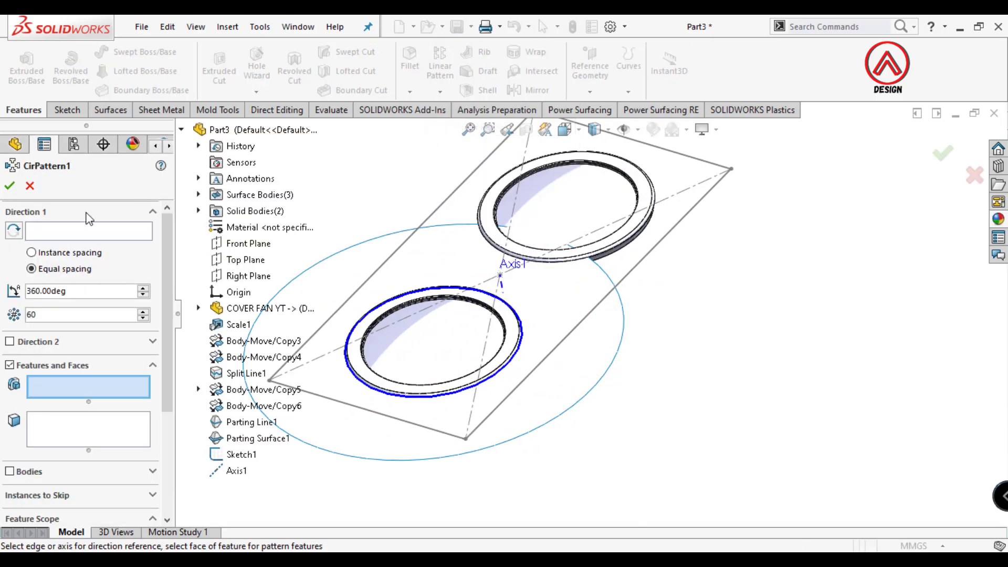
Pattern bodies around Axis1 with 2 instances, starting with cavity surface Parting Line1[3].
click(503, 289)
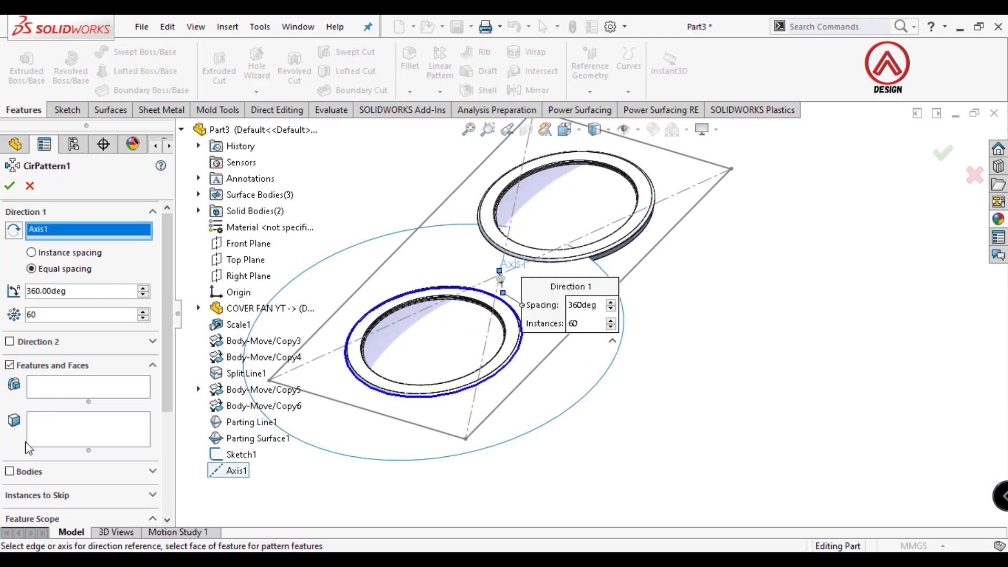
click(10, 472)
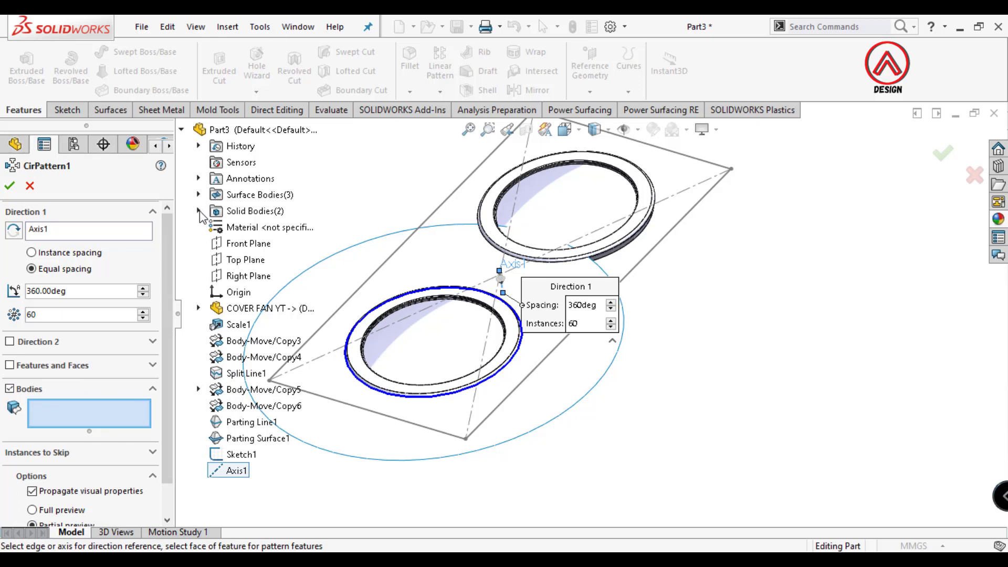
click(198, 195)
click(228, 210)
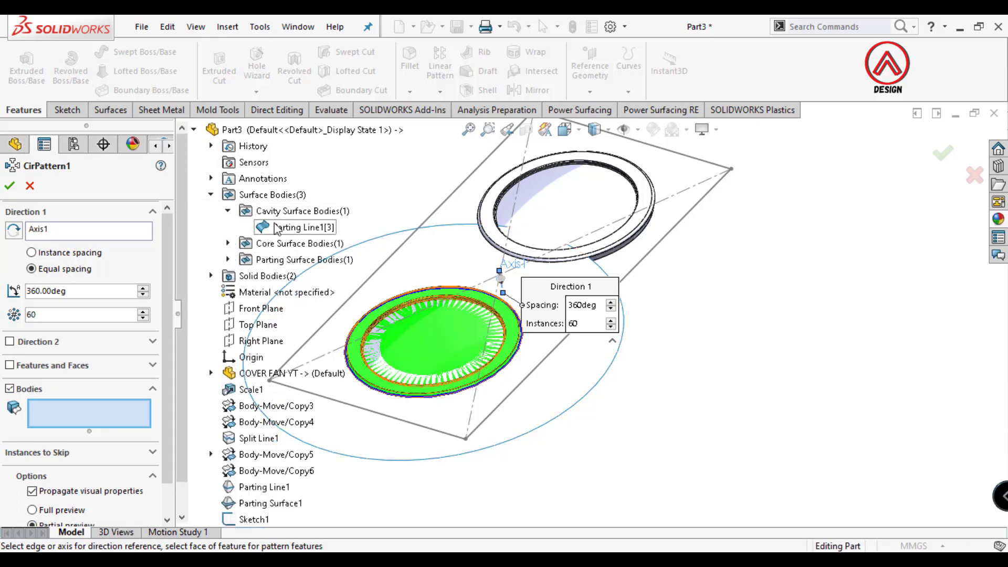
click(280, 229)
click(75, 313)
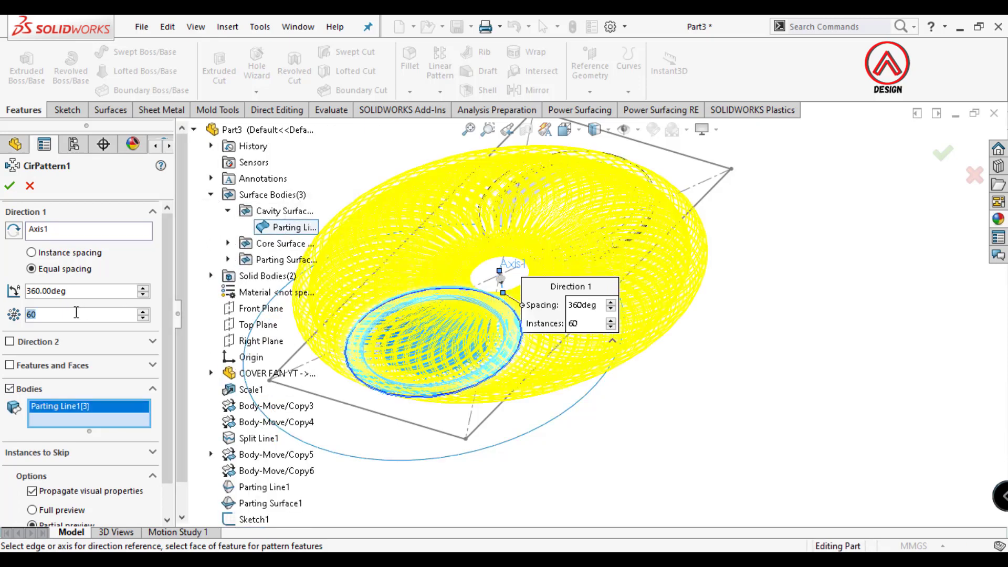
text(2)
Add Parting Line1[2] and Parting Surface1, confirm CirPattern1, and view from Top.
click(228, 244)
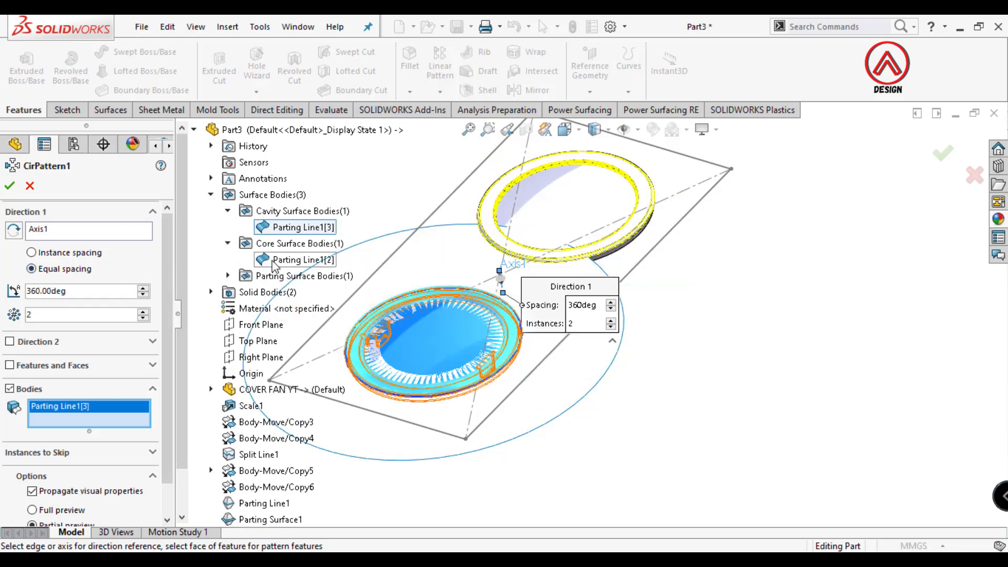
click(294, 260)
click(228, 275)
click(286, 292)
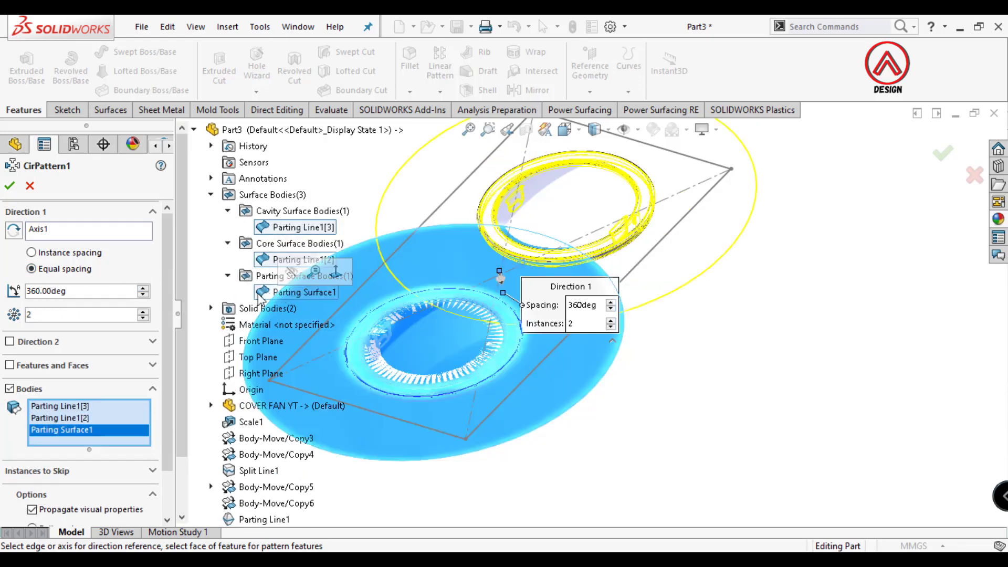
click(10, 186)
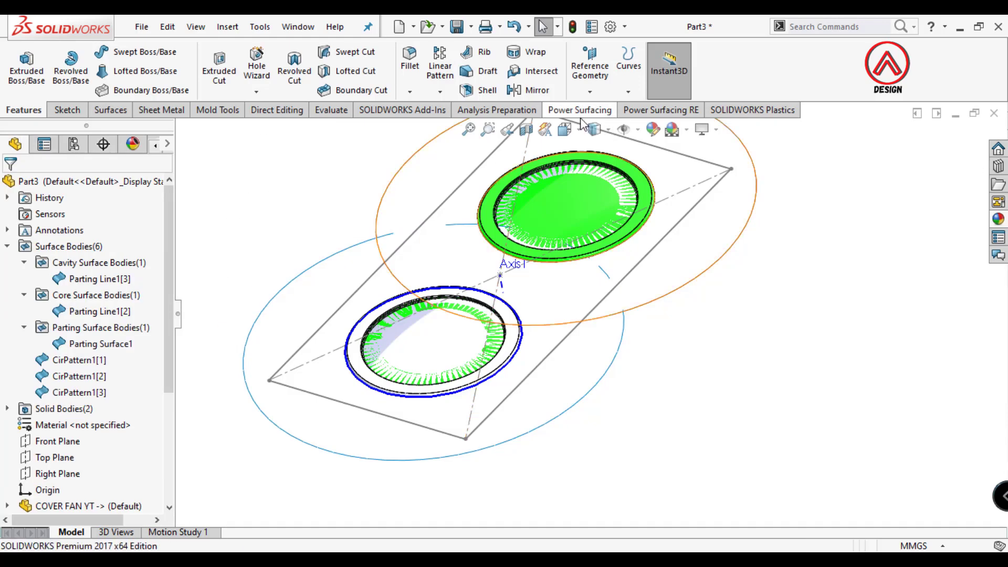
click(594, 129)
click(615, 173)
scroll(773, 336, down, 3)
scroll(564, 399, up, 2)
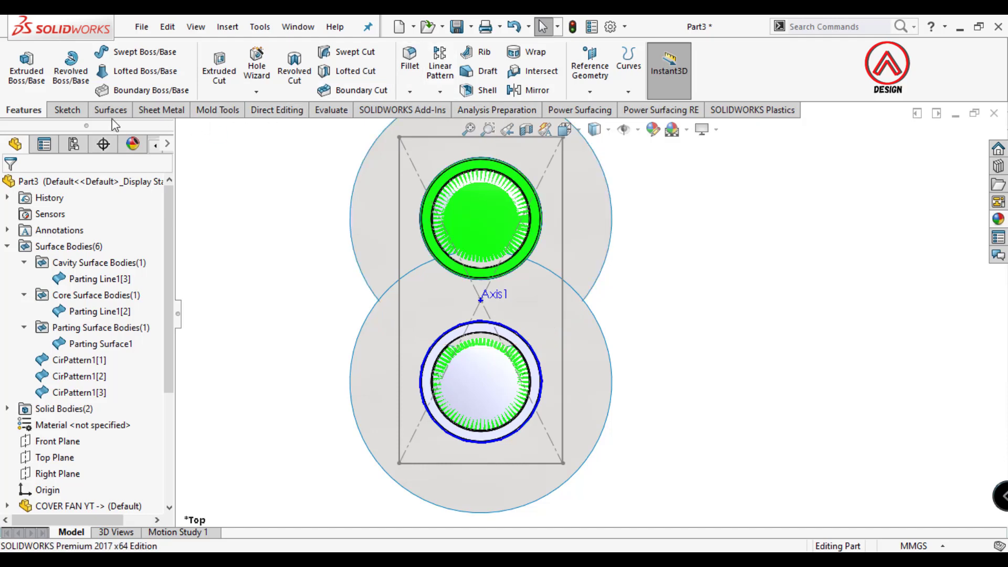
Trim both overlapping parting surfaces at the Front Plane, keeping both pieces.
scroll(525, 110, down, 2)
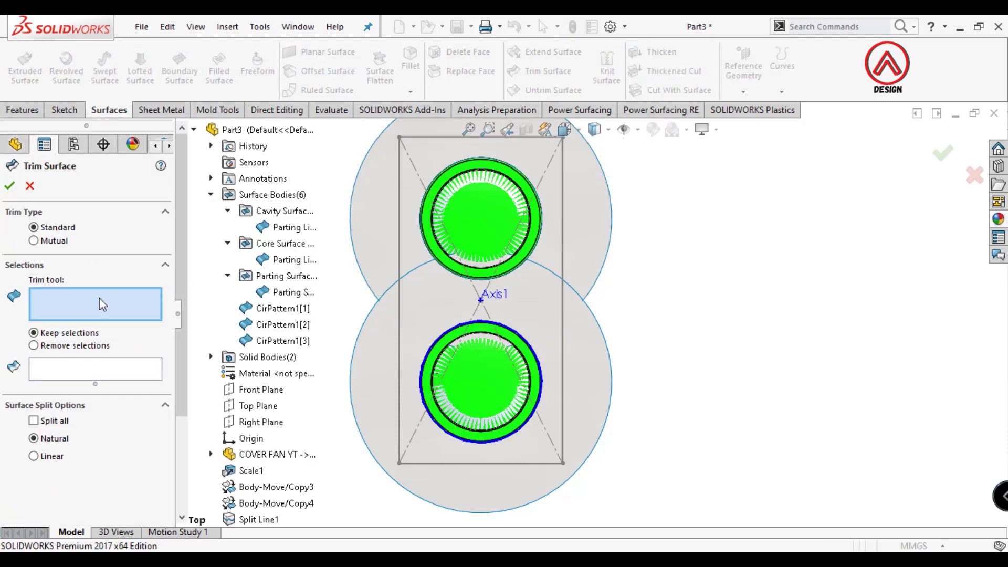
click(254, 394)
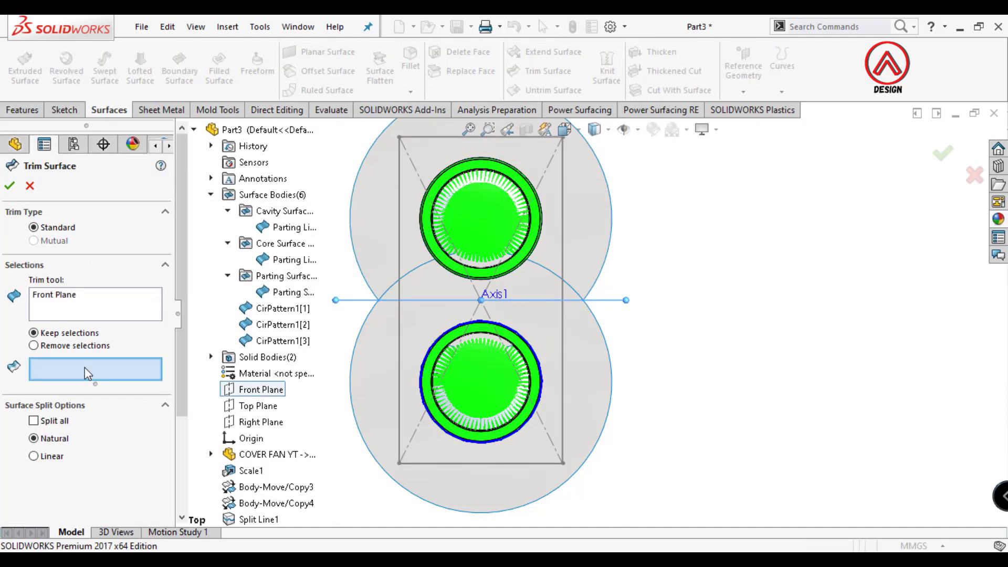
click(376, 321)
click(375, 276)
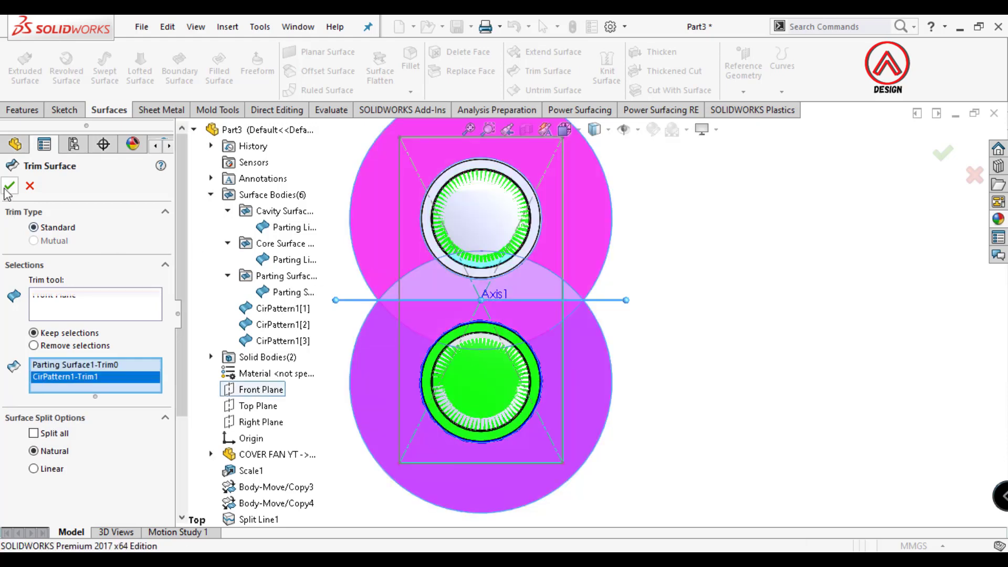
click(9, 185)
Knit the two trimmed surface halves into Surface-Knit1.
click(607, 71)
click(596, 271)
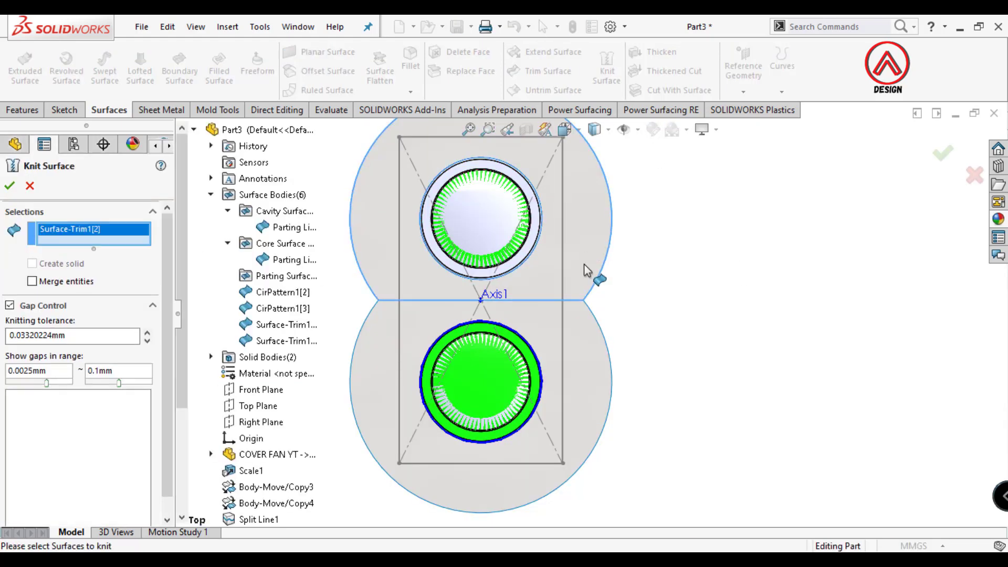
click(492, 339)
click(9, 185)
scroll(620, 347, up, 2)
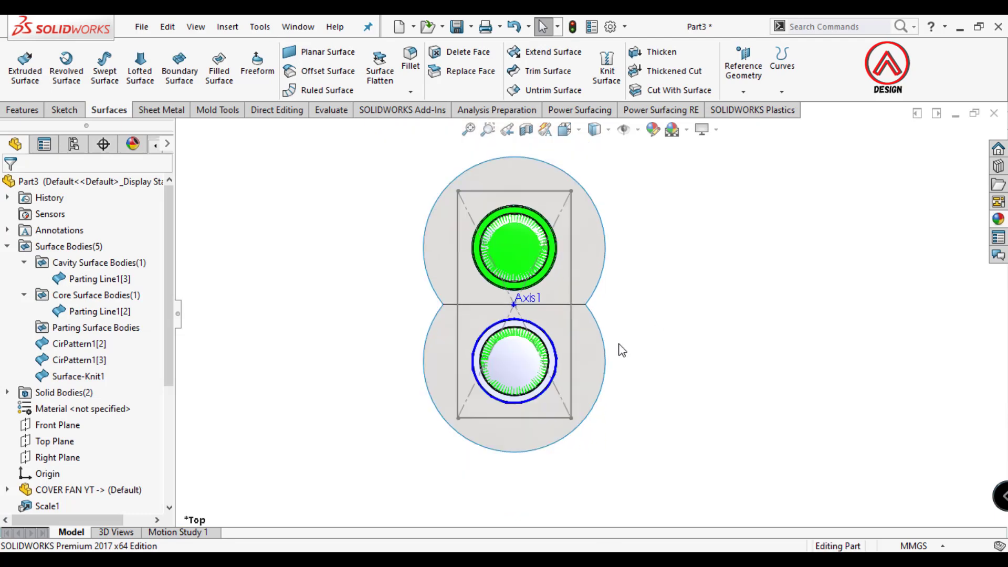
mouse_move(608, 322)
middle_down()
mouse_move(571, 238)
mouse_move(597, 198)
mouse_move(596, 315)
middle_up()
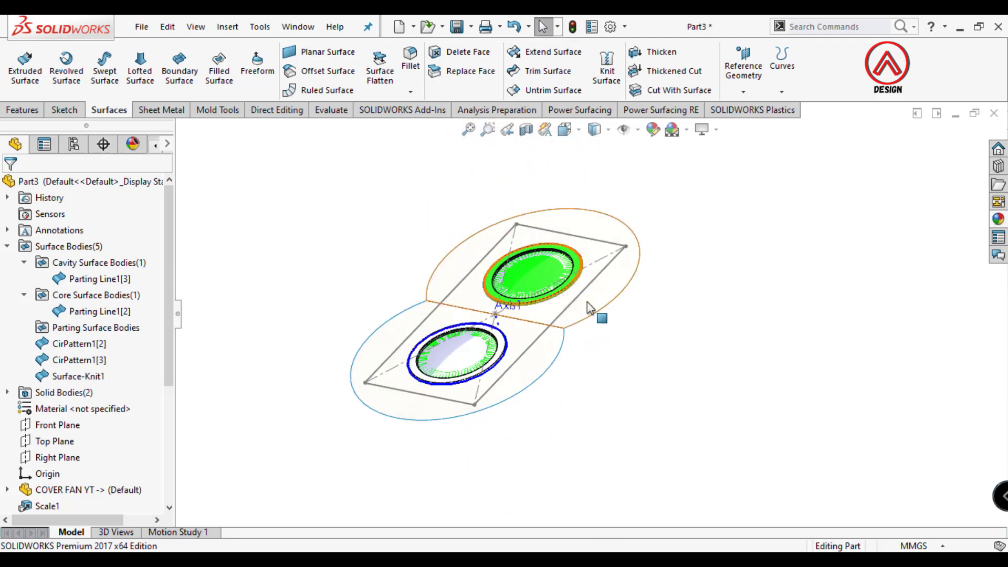
scroll(636, 146, down, 2)
click(212, 112)
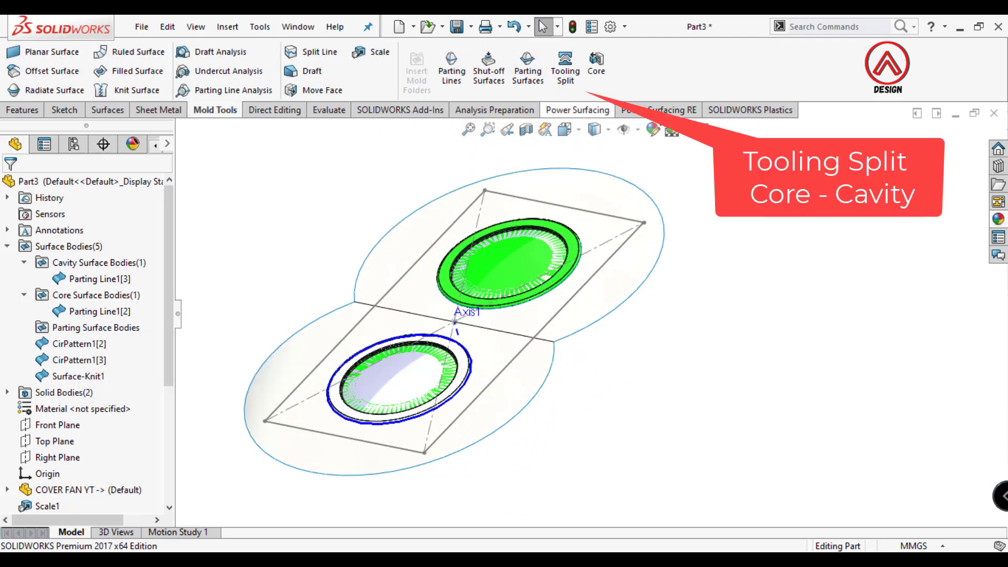
Start a Tooling Split on the 140 × 280 sketch, set block thickness, add CirPattern1[2] as core.
click(566, 82)
click(579, 288)
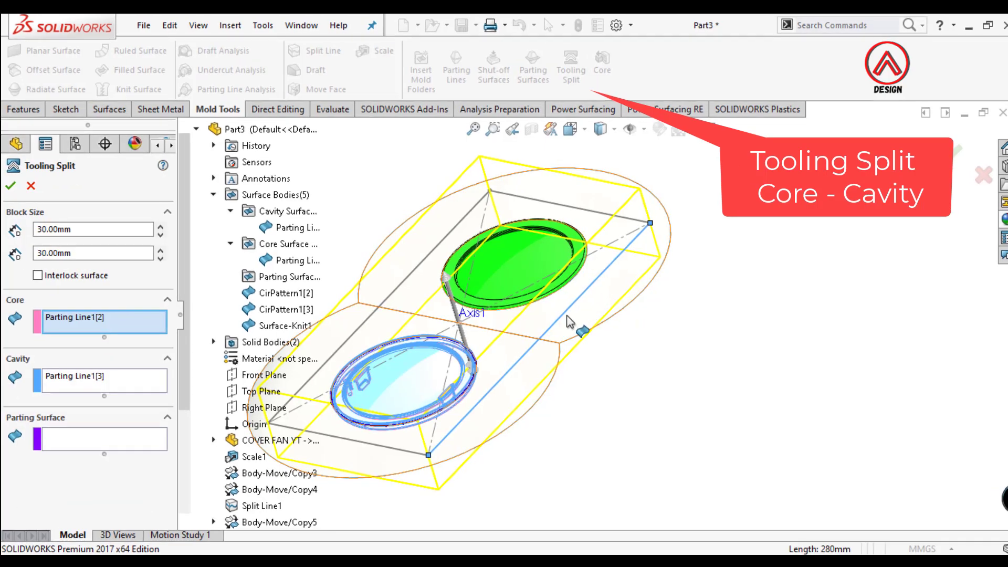
click(84, 229)
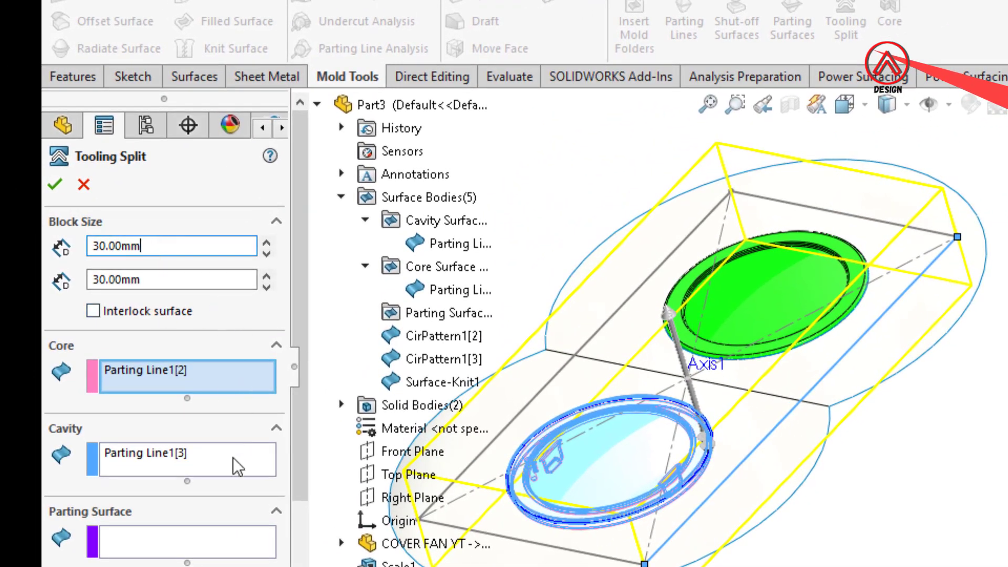
click(222, 372)
mouse_move(708, 341)
middle_down()
mouse_move(801, 307)
mouse_move(657, 333)
middle_up()
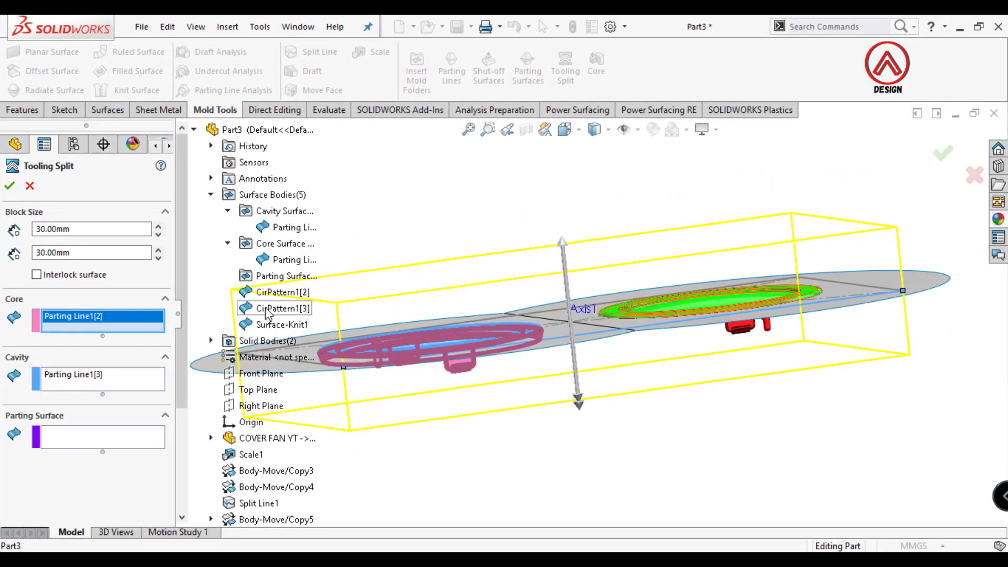
click(266, 299)
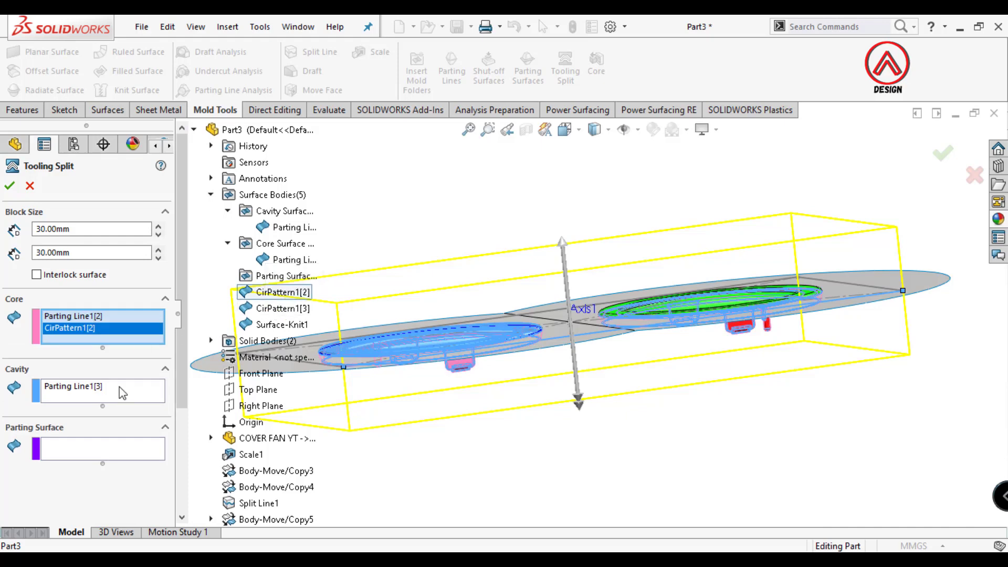
Add CirPattern1[3] to Cavity, use Surface-Knit1 as the parting surface, and confirm.
click(127, 385)
click(266, 310)
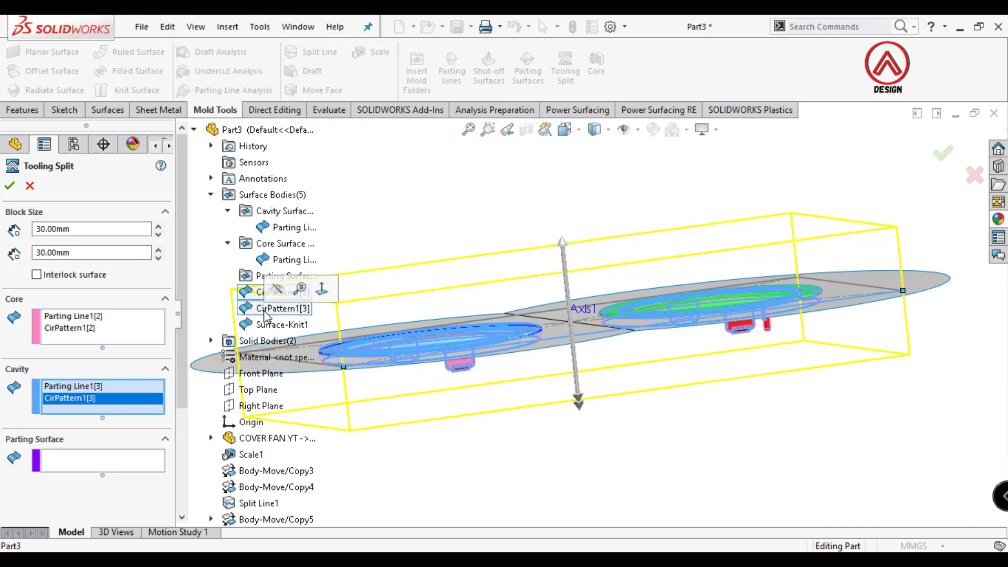
click(96, 462)
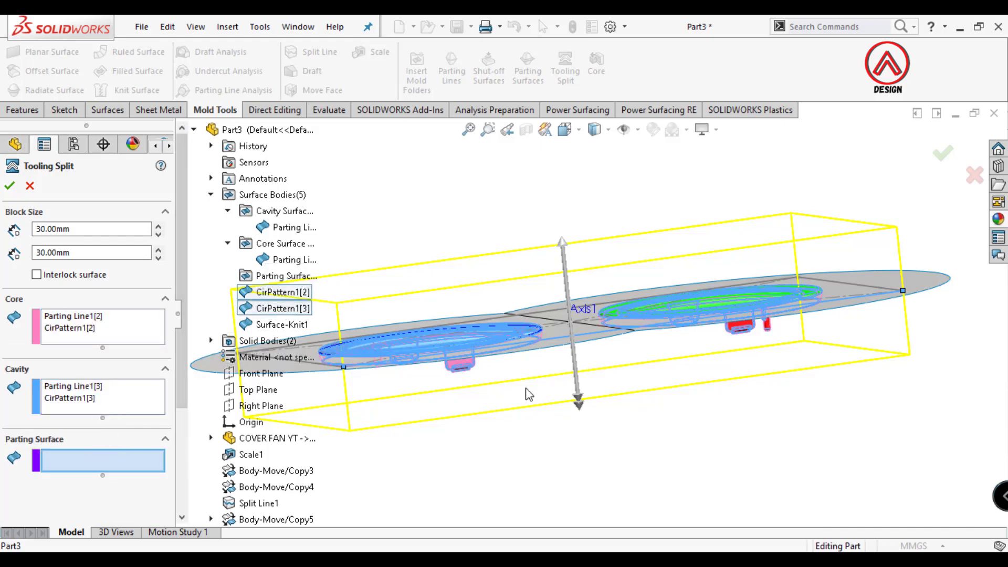
scroll(528, 393, up, 3)
middle_drag(340, 357, 353, 395)
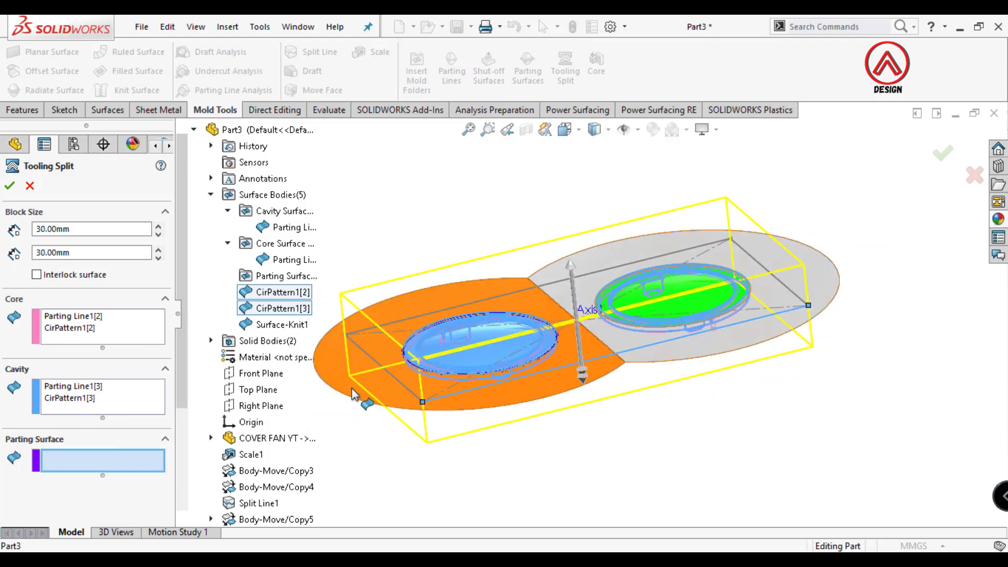
click(384, 394)
scroll(577, 370, up, 1)
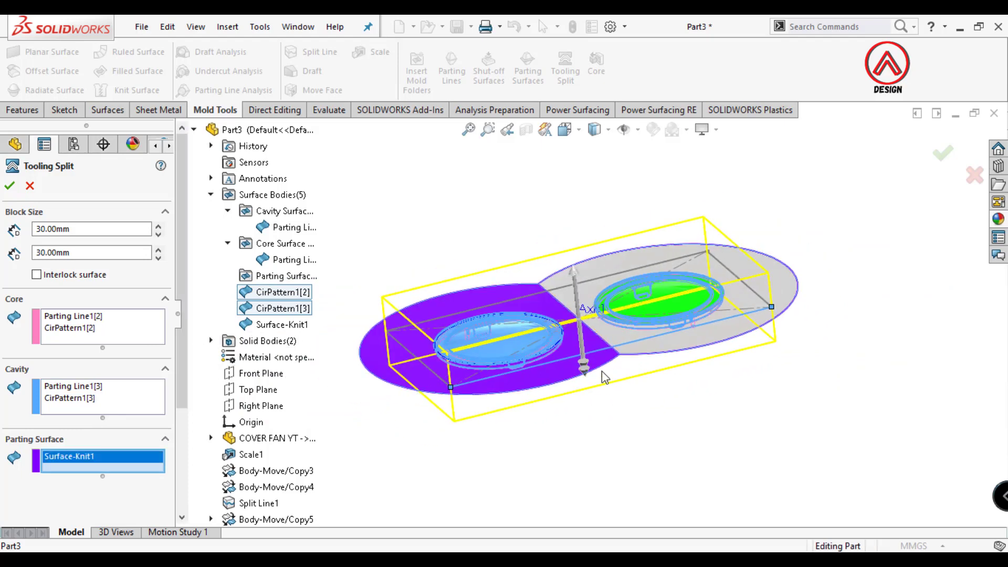
click(9, 187)
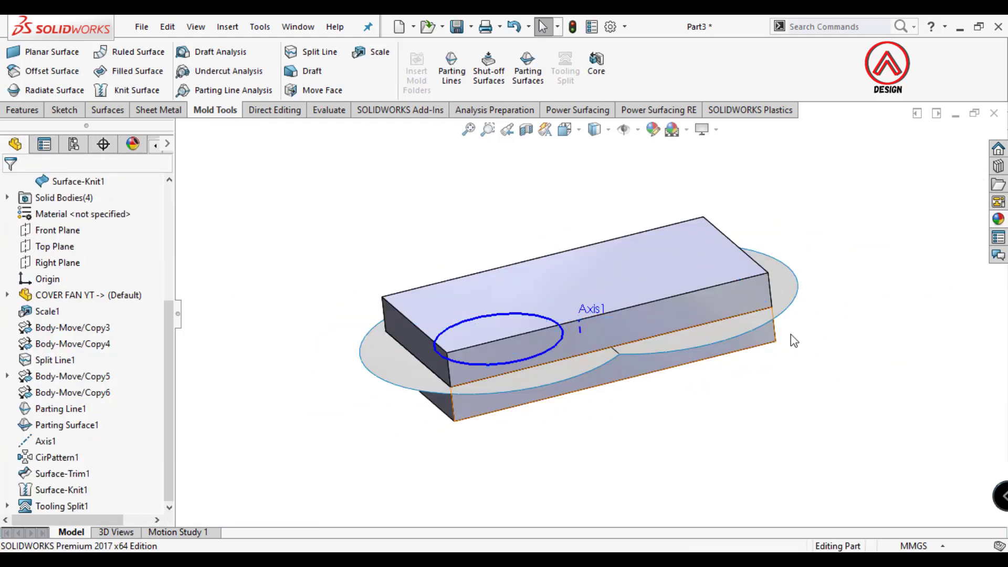
Hide the parting surface, CirPattern1 and Parting Line1[2]/[3] surface bodies, then collapse Surface Bodies.
click(789, 300)
click(863, 242)
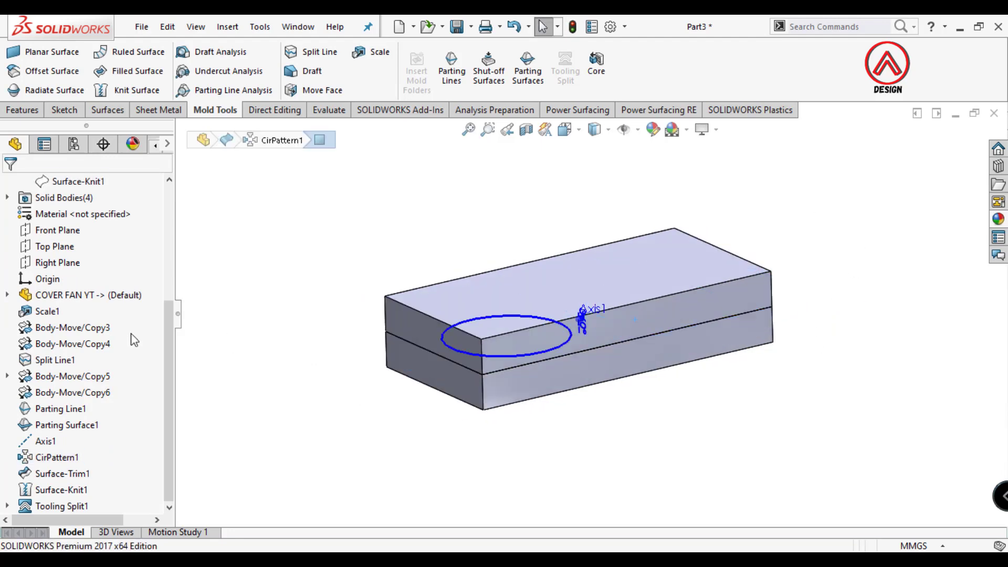
click(70, 312)
click(70, 294)
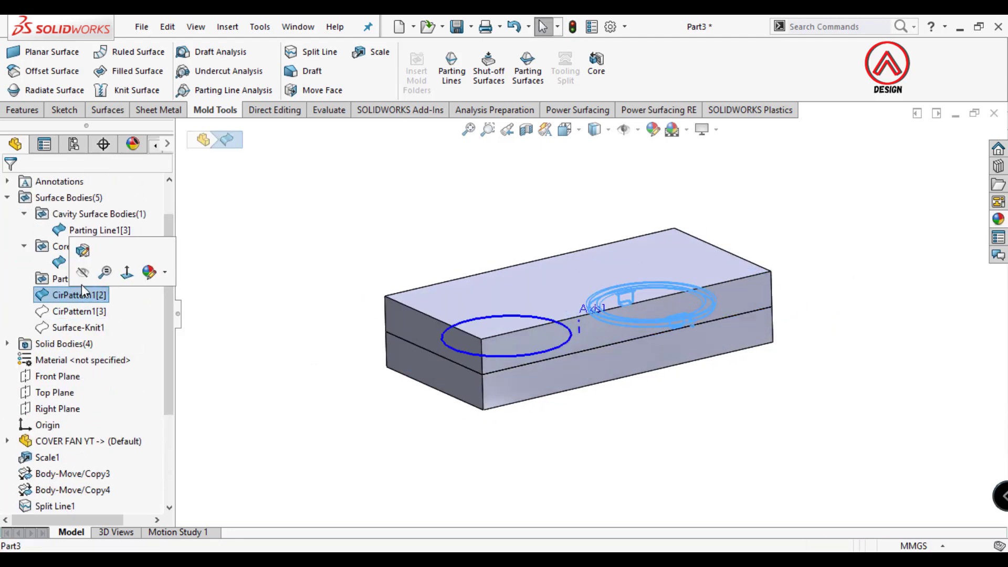
click(82, 277)
click(86, 241)
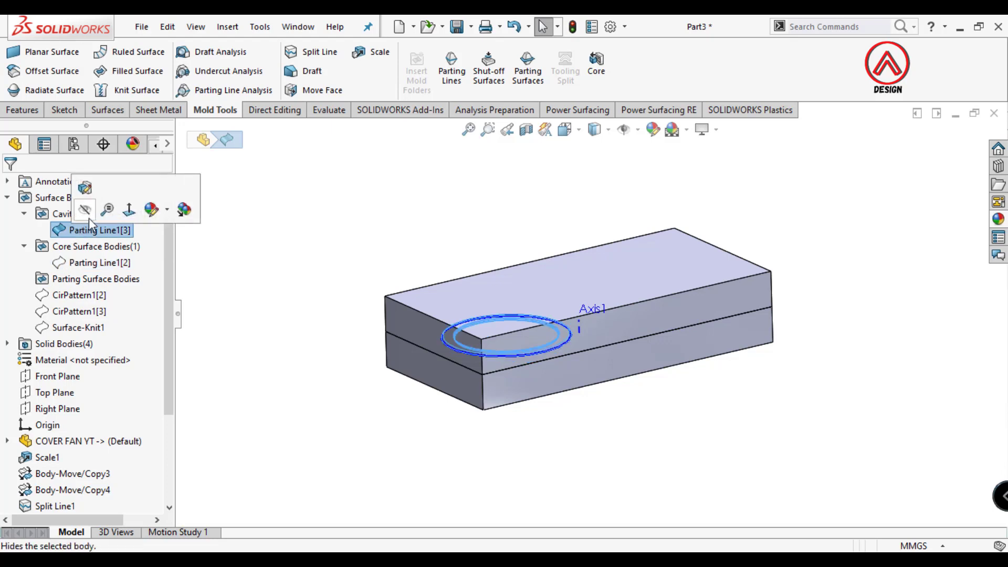
click(86, 208)
click(25, 246)
click(24, 214)
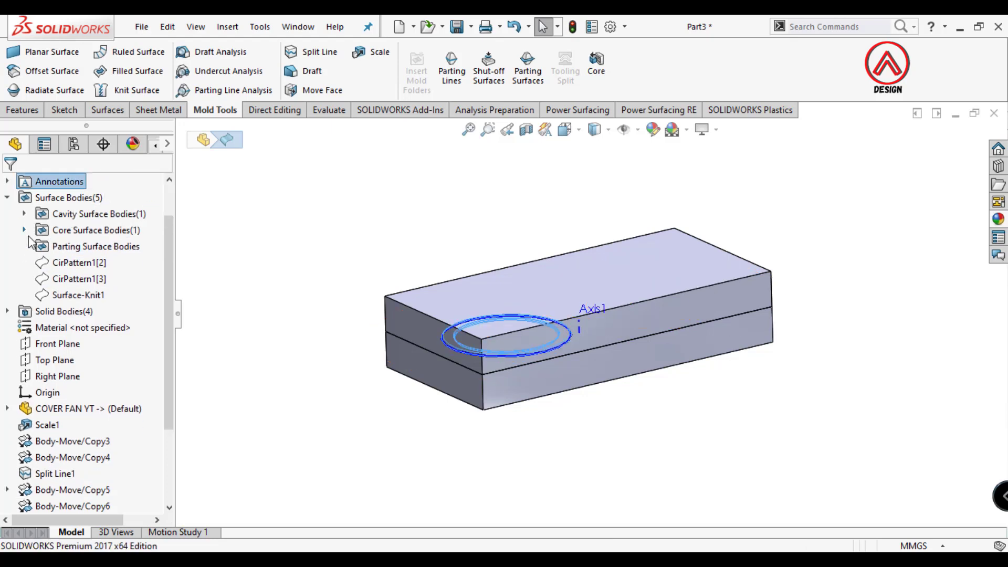
click(7, 197)
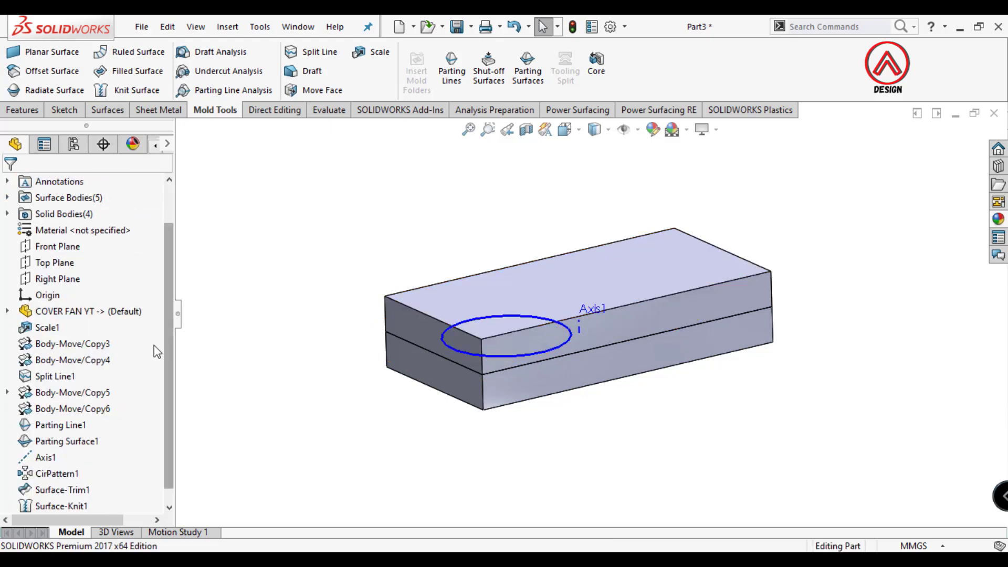
scroll(27, 493, down, 1)
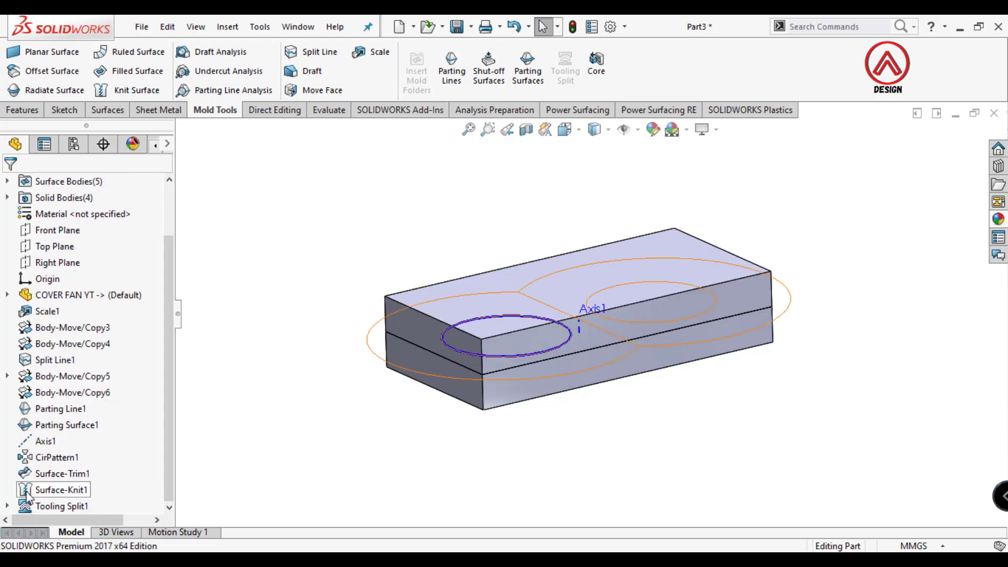
Hide the Parting Line1 ring.
click(496, 335)
click(58, 408)
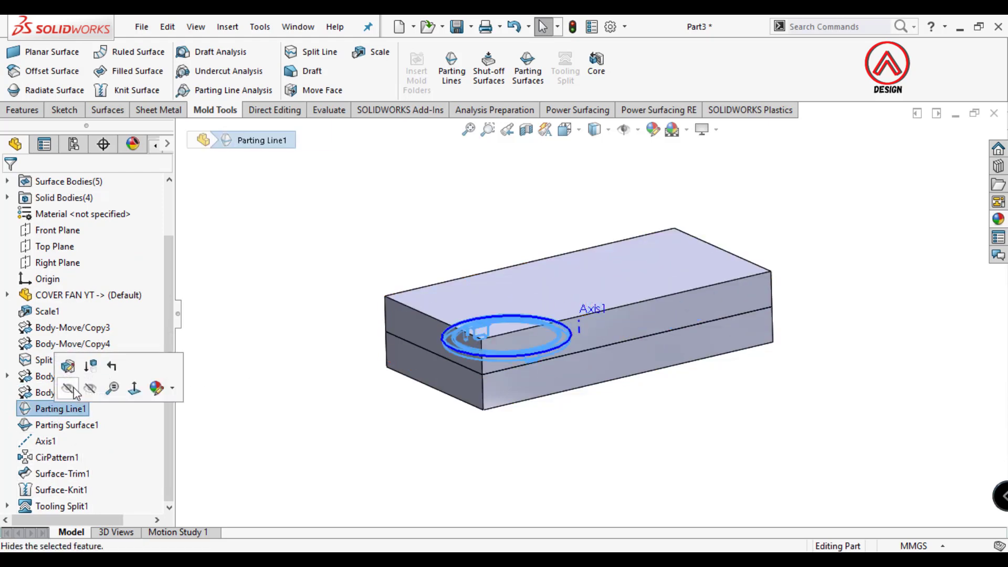
click(308, 356)
click(59, 408)
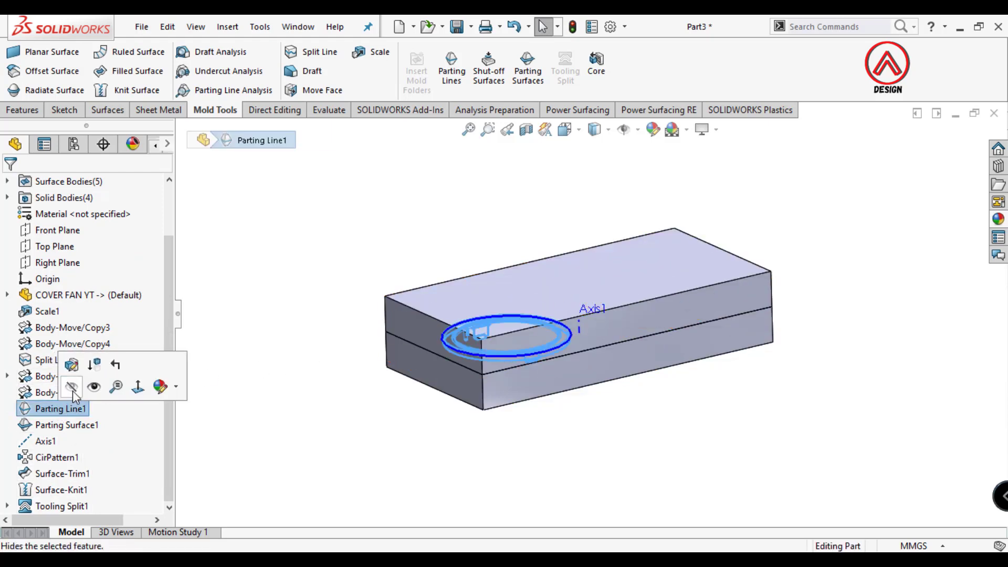
click(90, 389)
scroll(596, 346, down, 2)
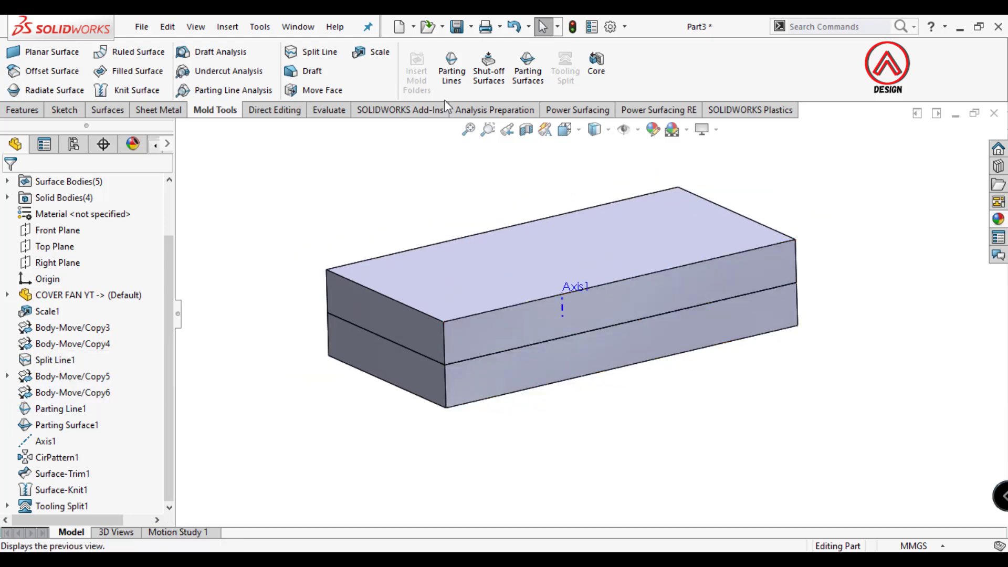
click(226, 27)
click(420, 465)
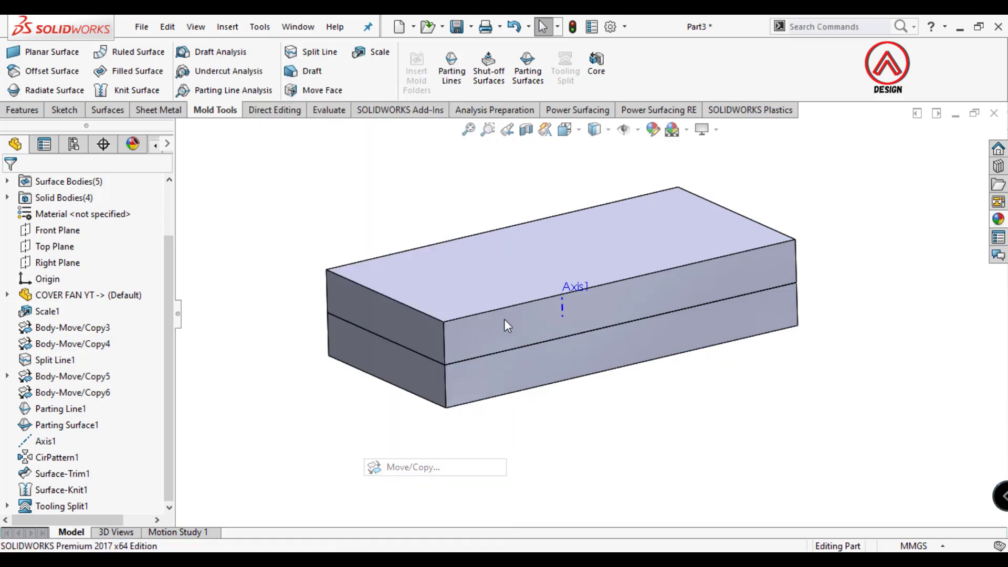
click(506, 318)
drag(559, 206, 551, 97)
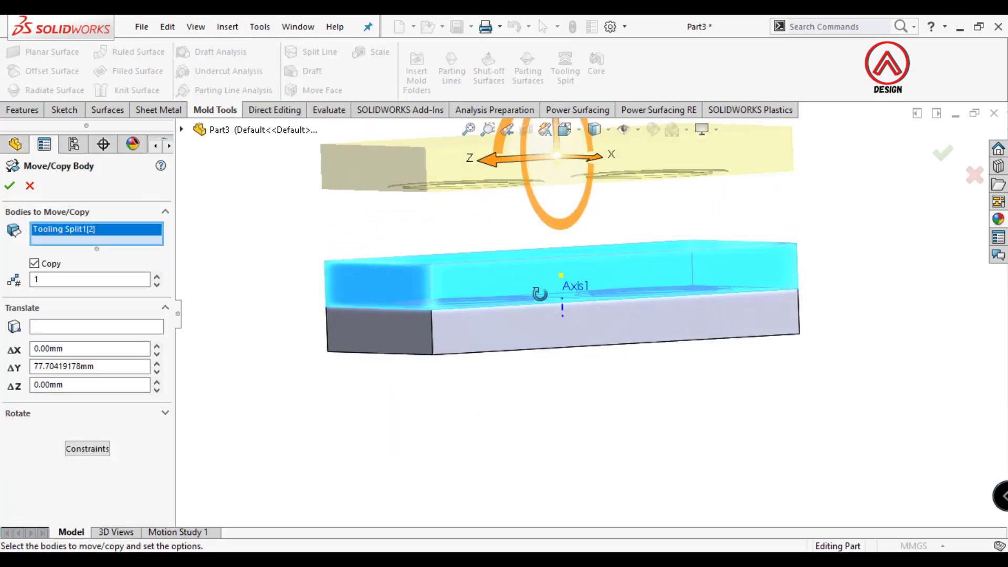
click(34, 263)
click(10, 185)
mouse_move(525, 199)
middle_down()
mouse_move(532, 267)
mouse_move(581, 383)
mouse_move(588, 362)
mouse_move(640, 325)
mouse_move(577, 294)
mouse_move(541, 257)
mouse_move(525, 304)
middle_up()
scroll(678, 309, down, 3)
click(677, 310)
scroll(682, 294, up, 3)
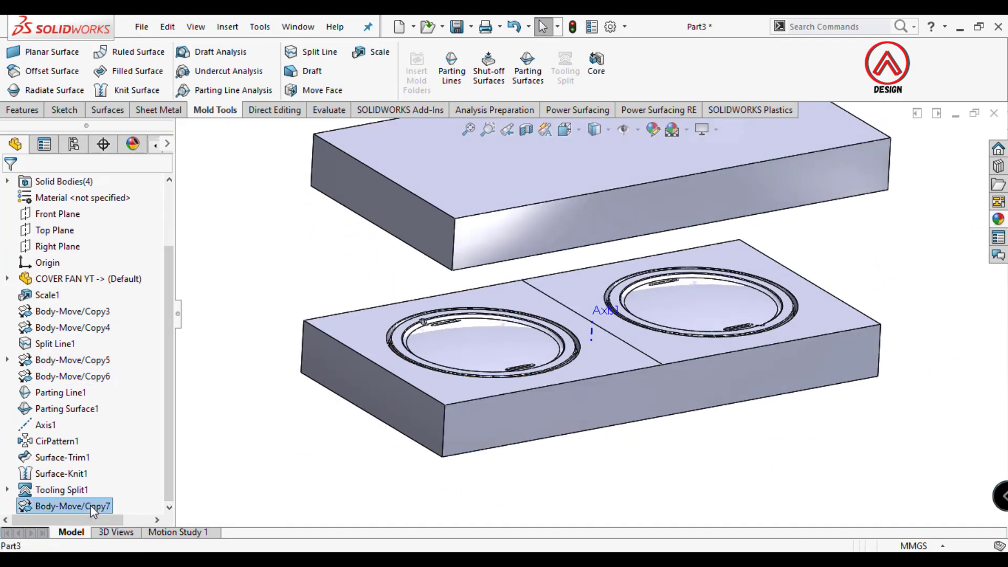
right_click(93, 506)
click(180, 306)
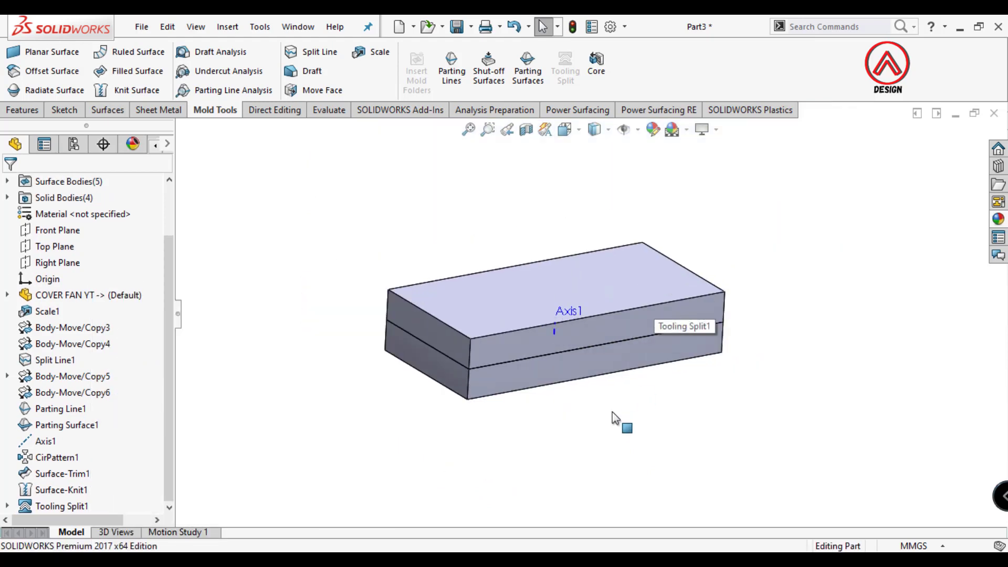
middle_drag(612, 412, 534, 345)
View the parting face straight on and start a sketch on the Top Plane.
click(556, 336)
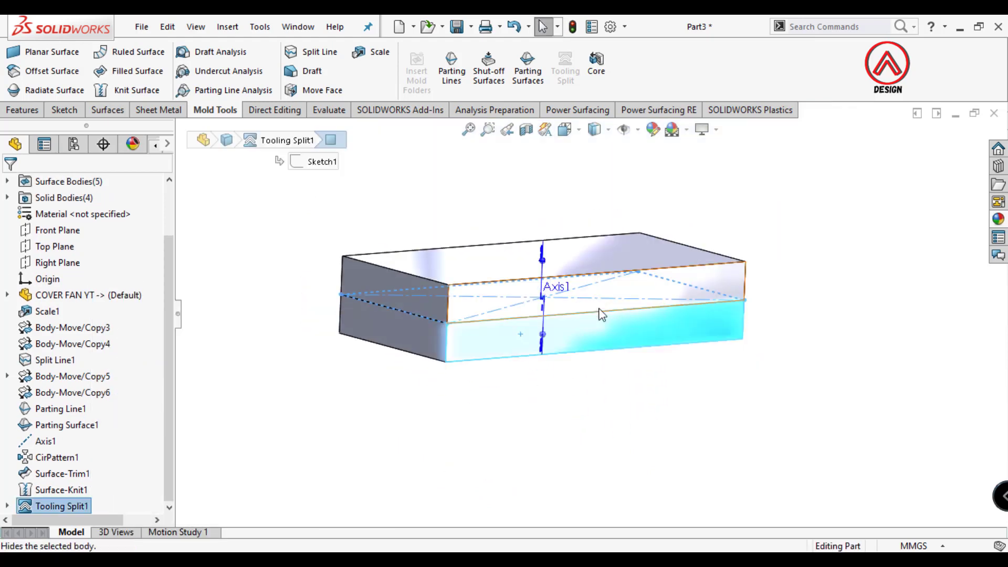
mouse_move(601, 314)
middle_down()
mouse_move(517, 371)
mouse_move(582, 266)
middle_up()
click(581, 261)
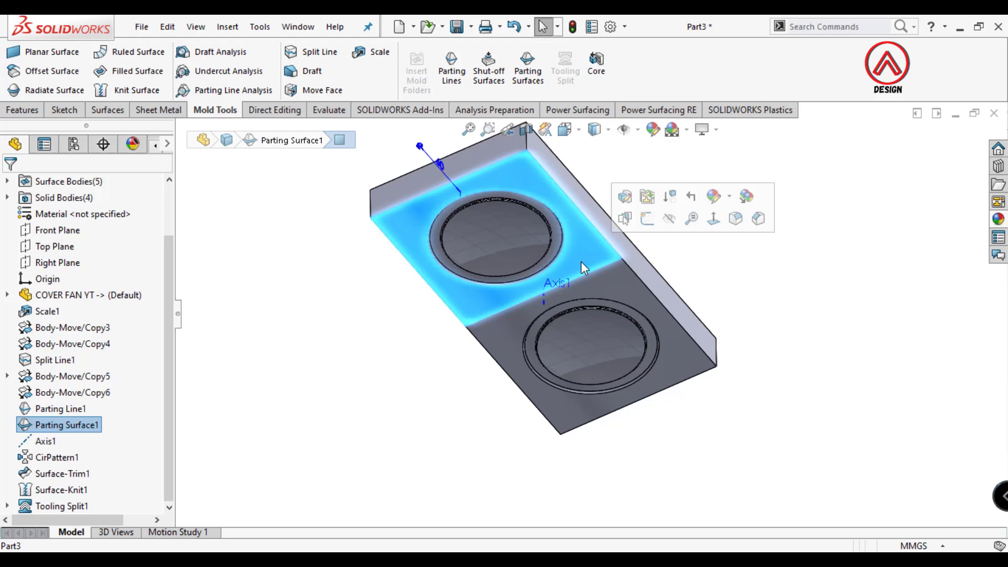
click(713, 223)
click(358, 339)
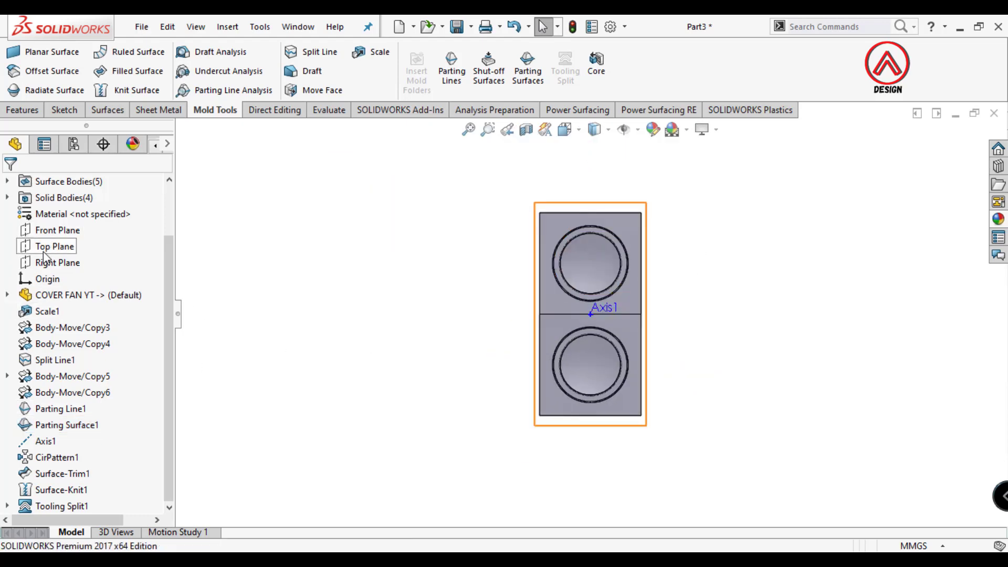
click(46, 249)
click(54, 227)
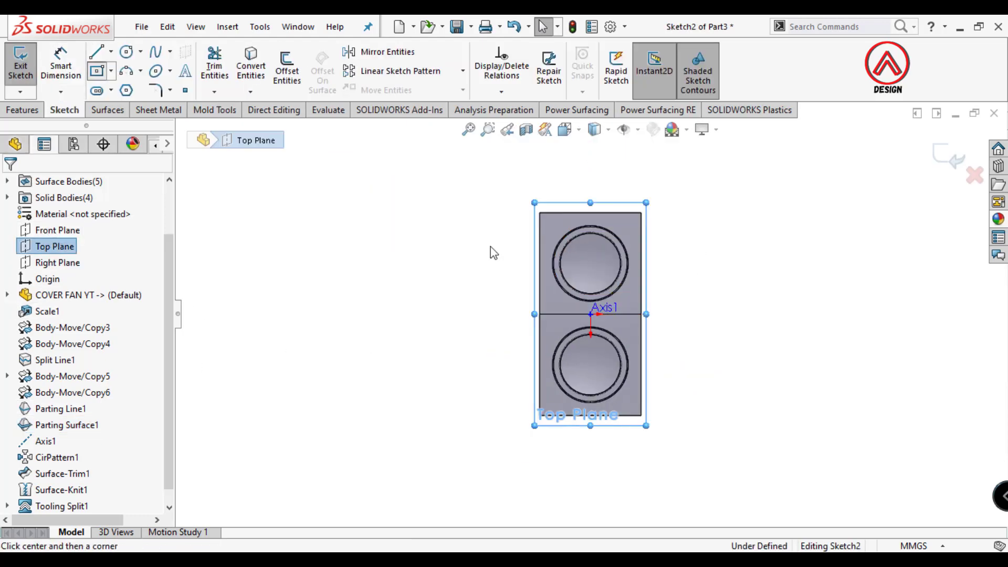
scroll(535, 443, down, 2)
scroll(444, 370, down, 3)
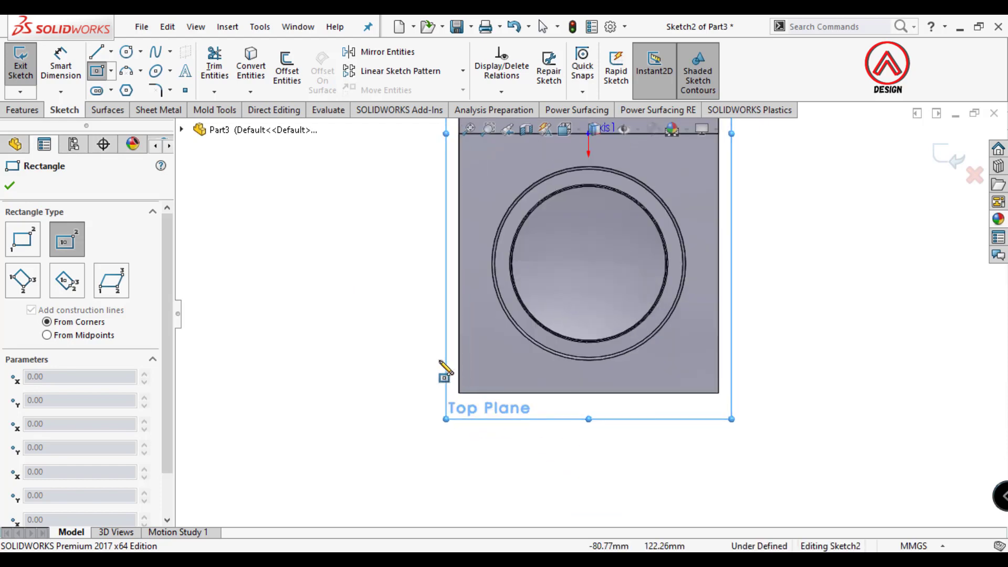
Draw a square at the block's bottom-left corner, 20 mm tall from the bottom edge.
click(26, 244)
click(412, 350)
click(499, 438)
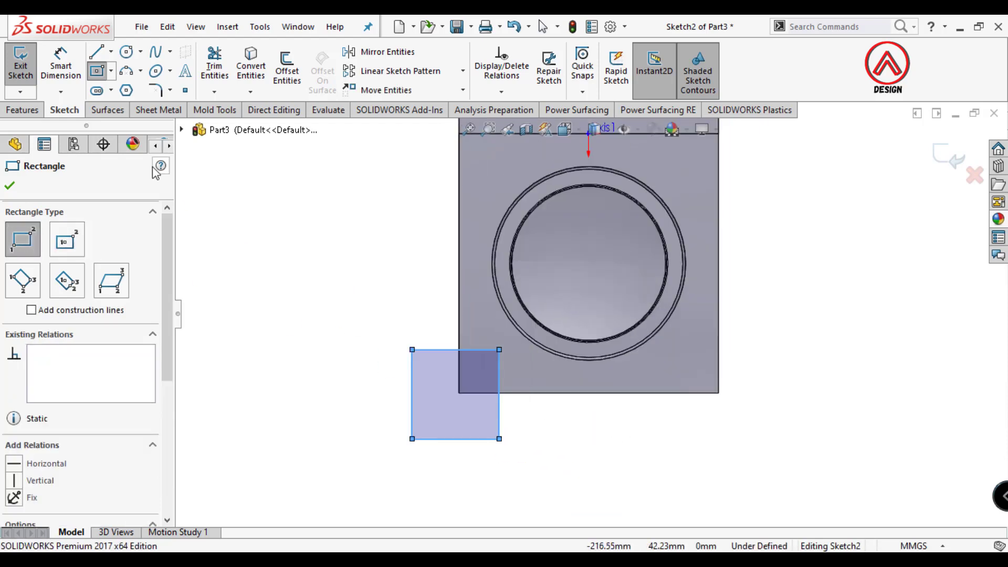
click(61, 60)
click(485, 350)
click(484, 392)
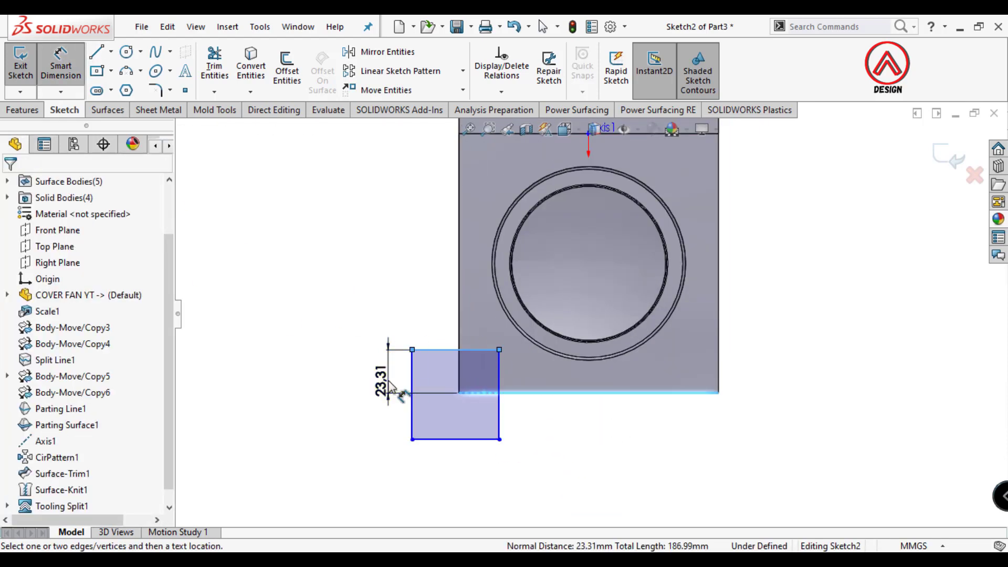
click(391, 387)
text(20)
key(Return)
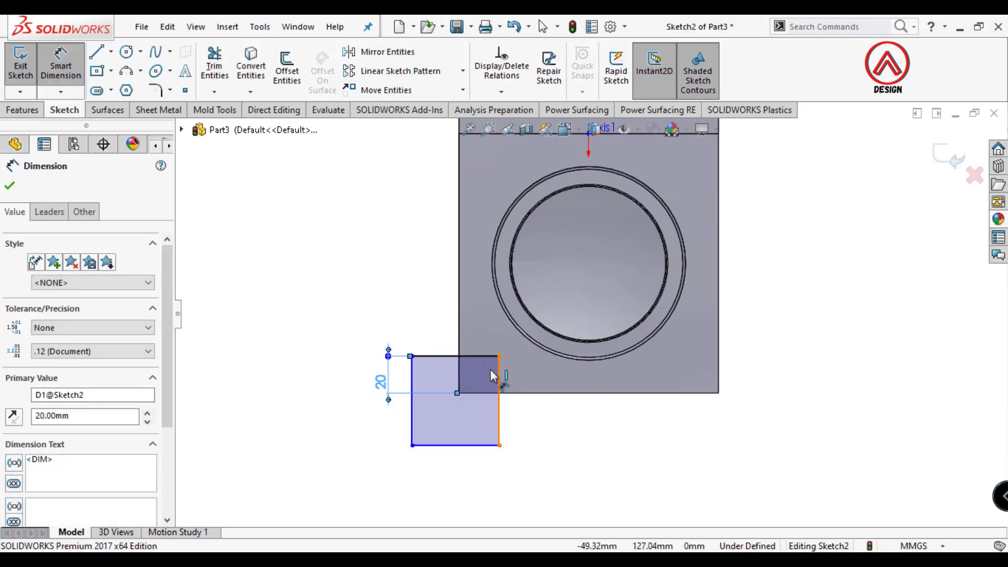
Dimension the square 20 mm wide from the block's left edge.
click(490, 375)
click(461, 369)
click(487, 341)
text(20)
key(Return)
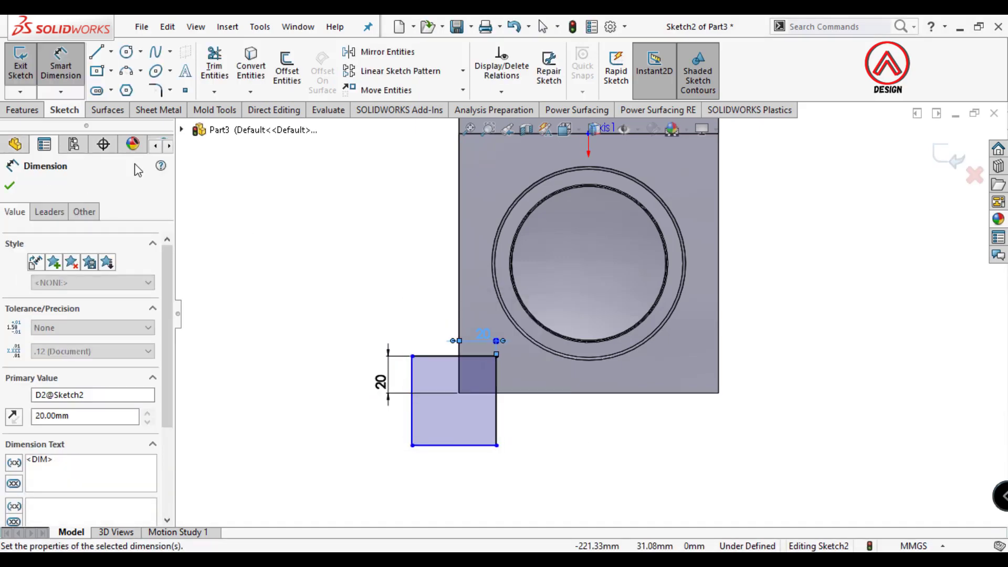
Fillet the square's inner corner with a 10 mm radius.
click(159, 90)
click(480, 357)
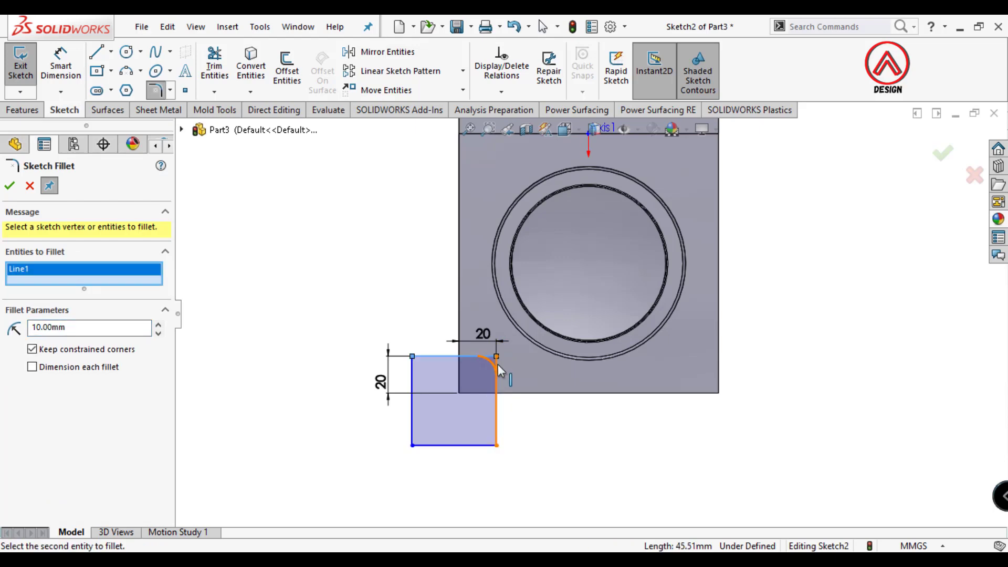
click(9, 185)
scroll(545, 308, up, 2)
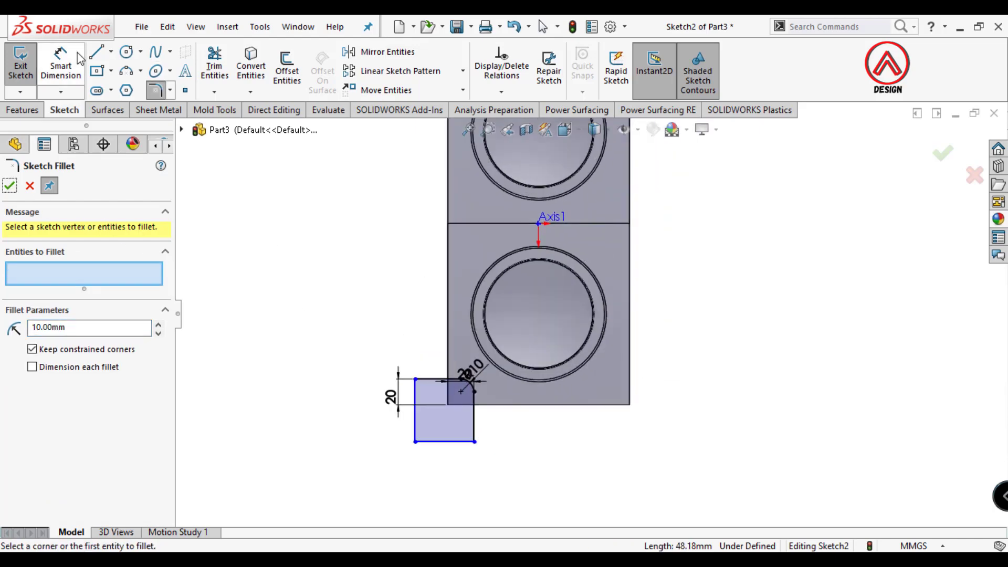
click(112, 52)
Draw vertical and horizontal construction centrelines through the origin.
click(131, 73)
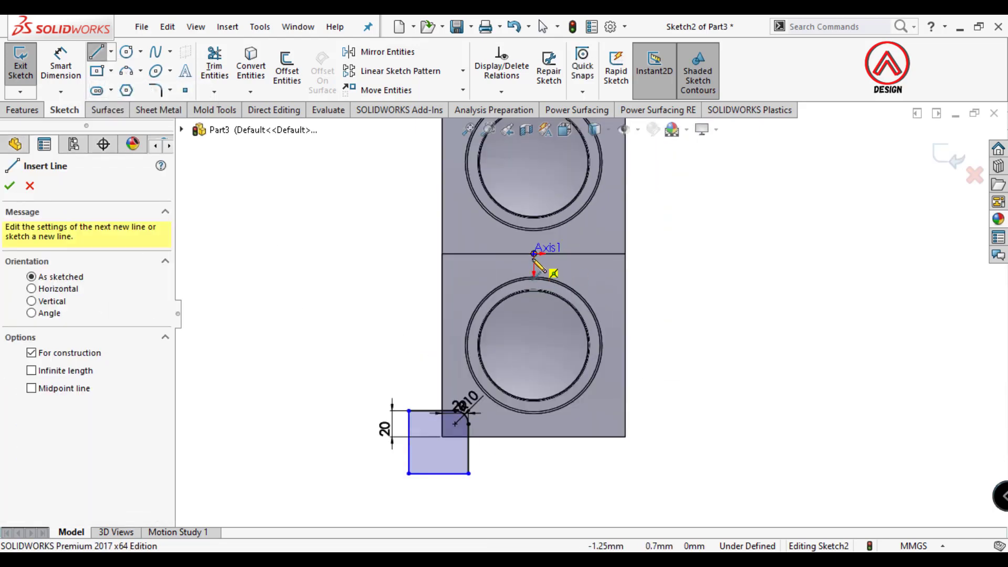
drag(534, 254, 534, 333)
click(534, 254)
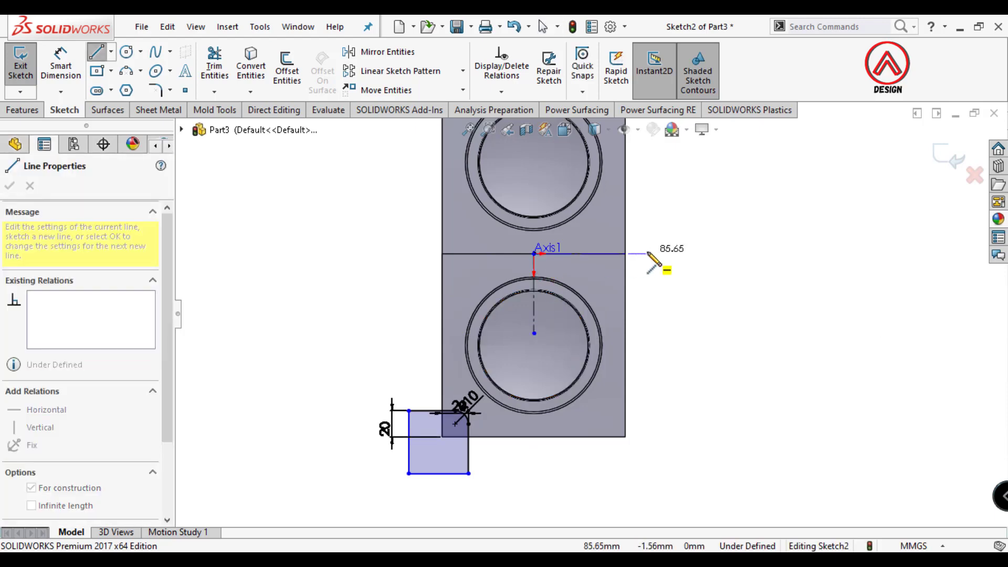
click(648, 254)
key(Escape)
Mirror the filleted square across the vertical centreline to the bottom-right corner.
click(378, 52)
drag(483, 482, 196, 434)
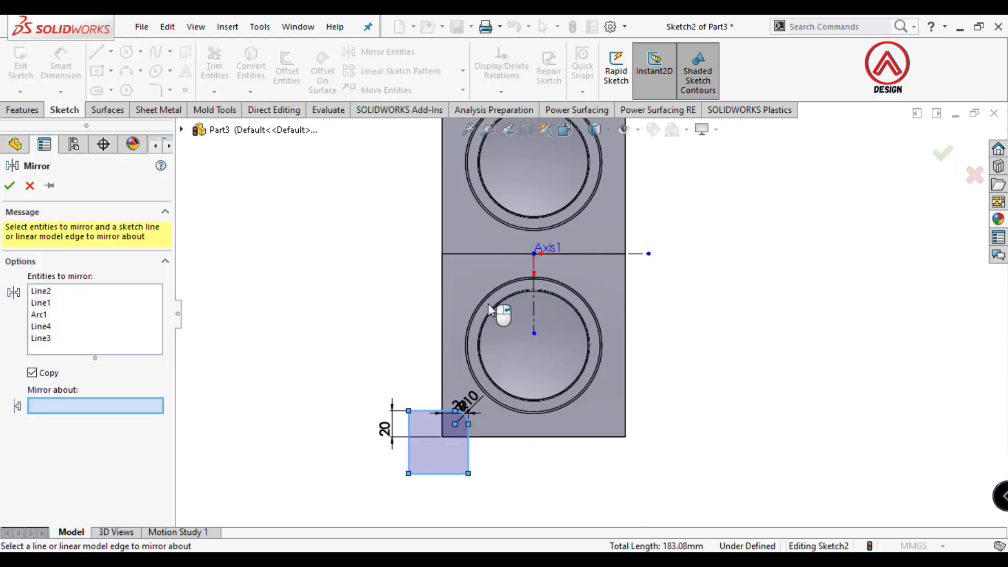
click(534, 314)
click(10, 185)
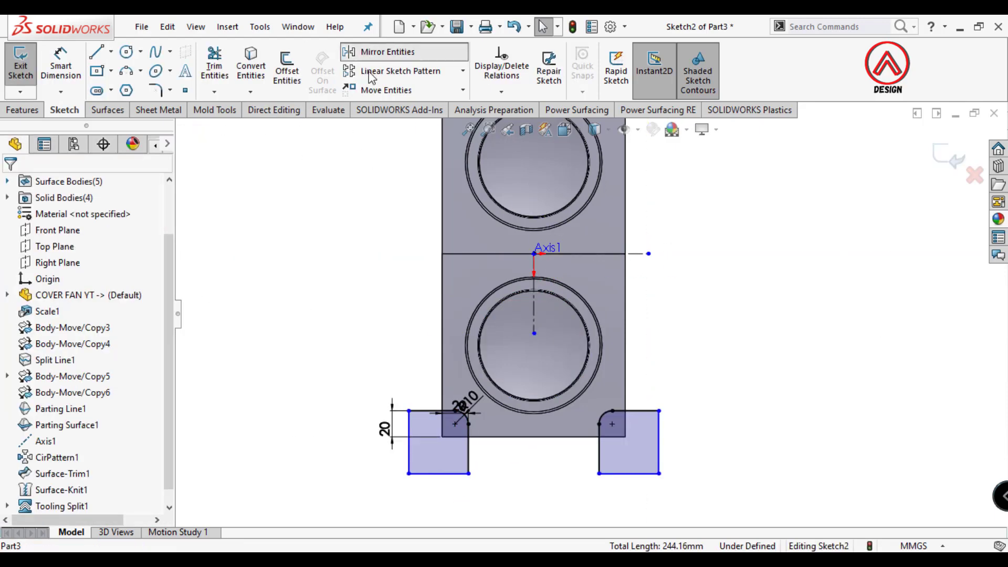
Mirror both bottom squares across the horizontal centreline to the top, then exit the sketch.
click(378, 51)
click(443, 461)
click(629, 465)
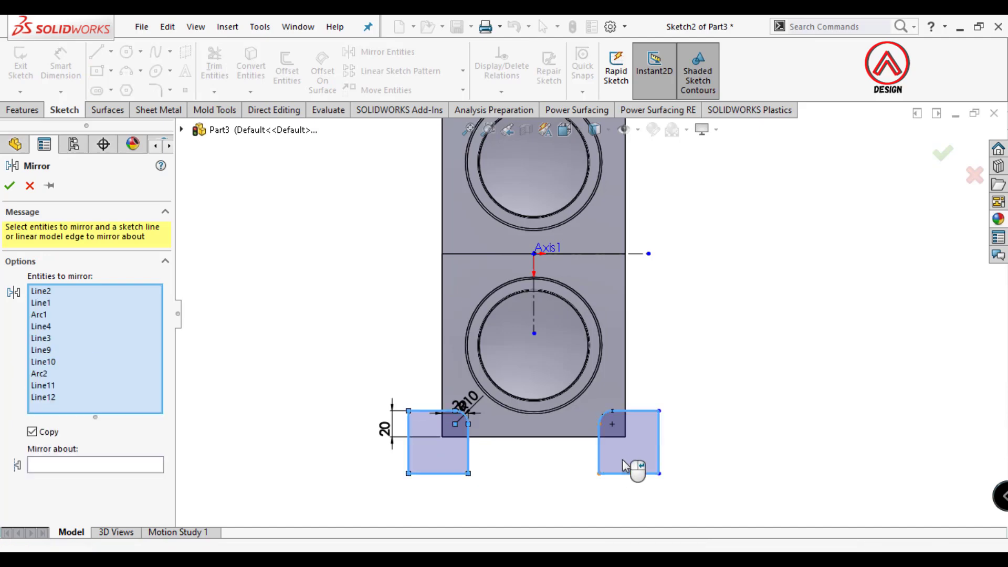
click(641, 254)
key(f)
click(10, 186)
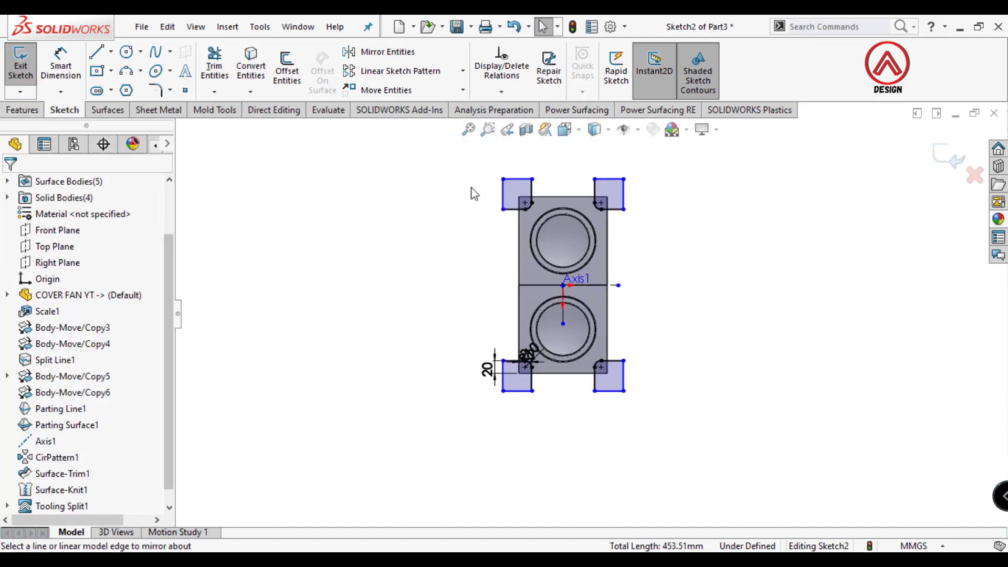
click(948, 155)
click(217, 111)
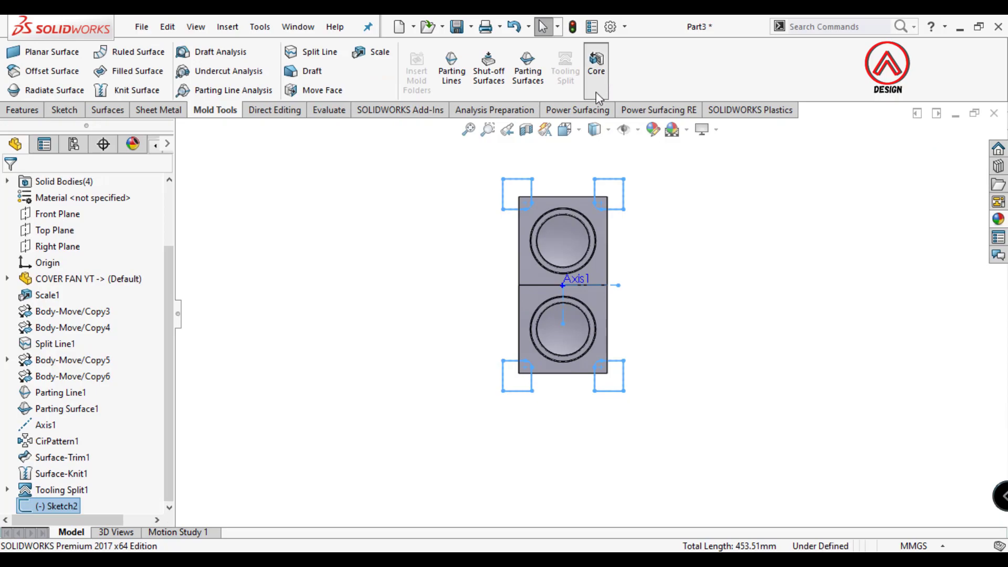
Extract 5 mm interlock cores from Sketch2 out of the core block, outward draft off.
click(596, 73)
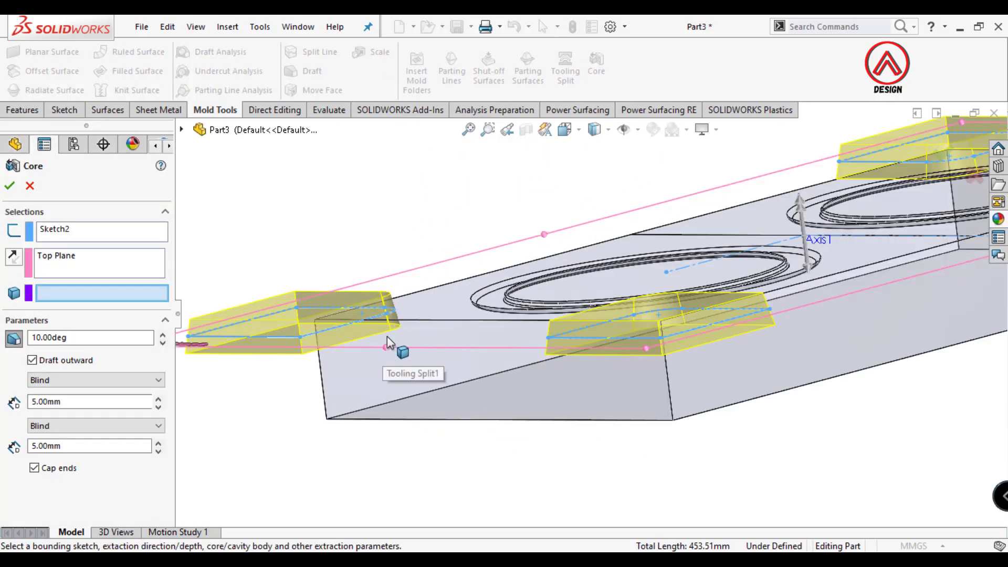
mouse_move(389, 344)
middle_down()
mouse_move(349, 338)
mouse_move(326, 371)
middle_up()
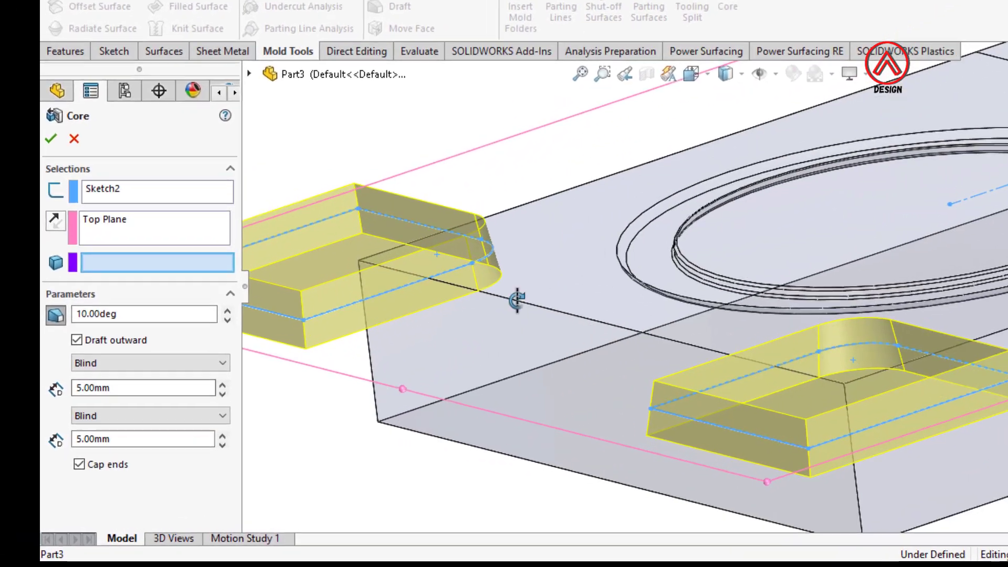
mouse_move(518, 301)
middle_down()
mouse_move(526, 255)
mouse_move(540, 291)
middle_up()
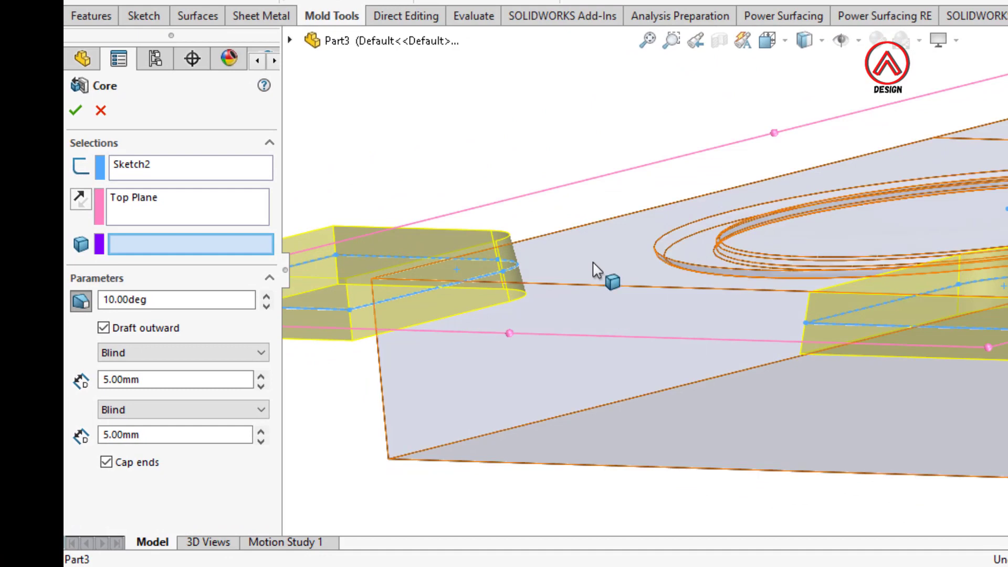
click(105, 330)
mouse_move(614, 281)
middle_down()
mouse_move(600, 263)
mouse_move(585, 284)
middle_up()
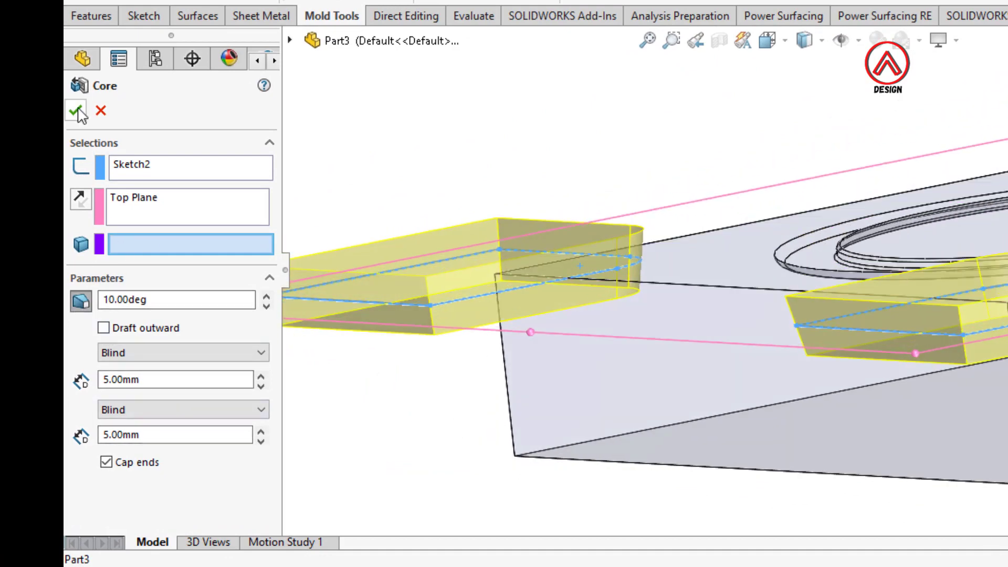
click(525, 315)
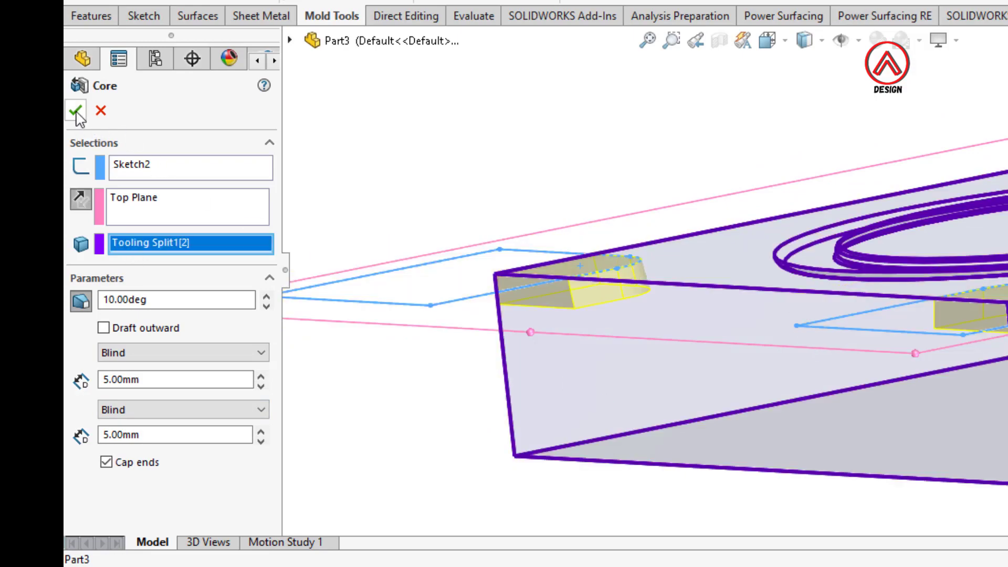
middle_drag(718, 371, 646, 294)
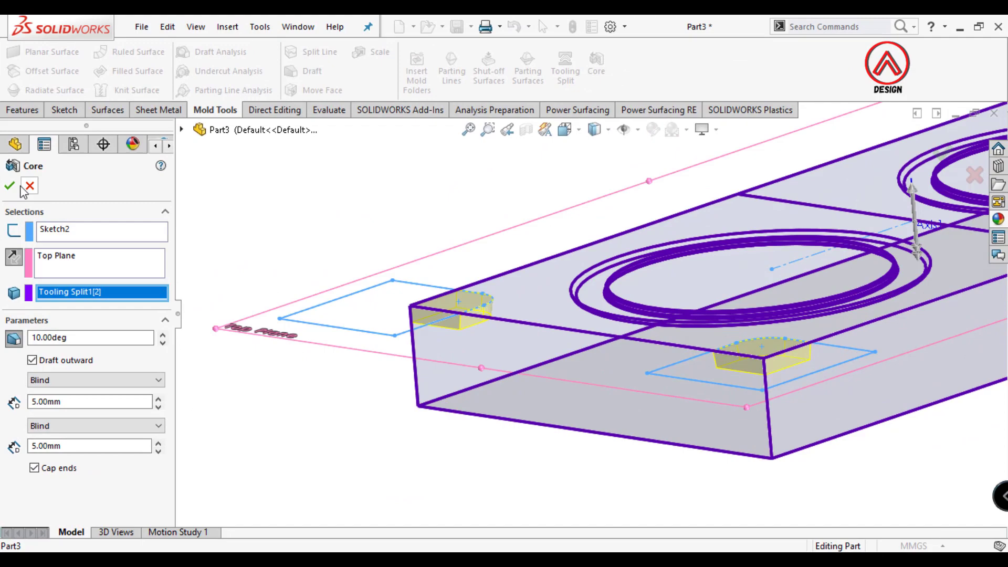
click(10, 184)
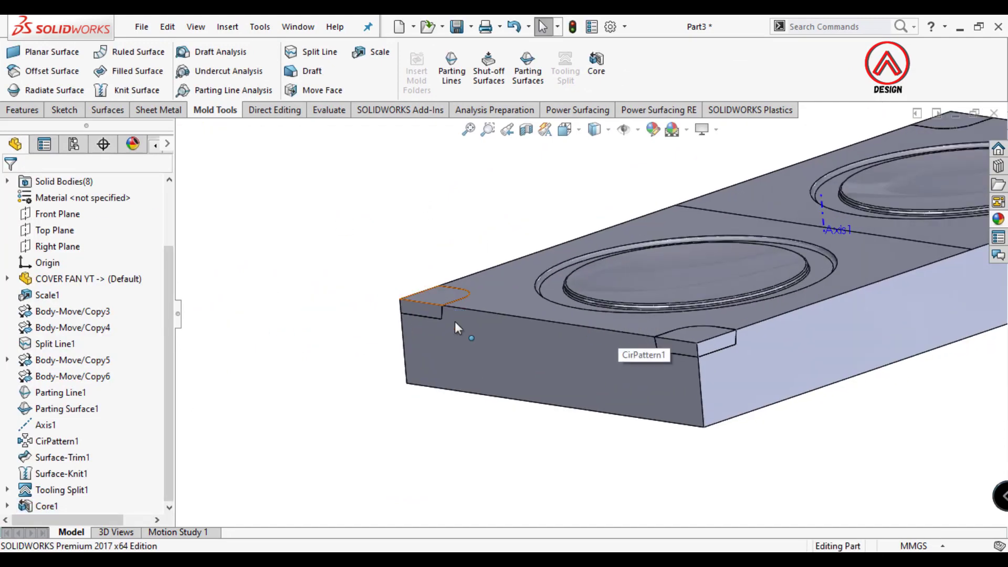
Show the Tooling Split1[1] body and hide the extra extracted core body.
scroll(47, 269, up, 3)
click(7, 262)
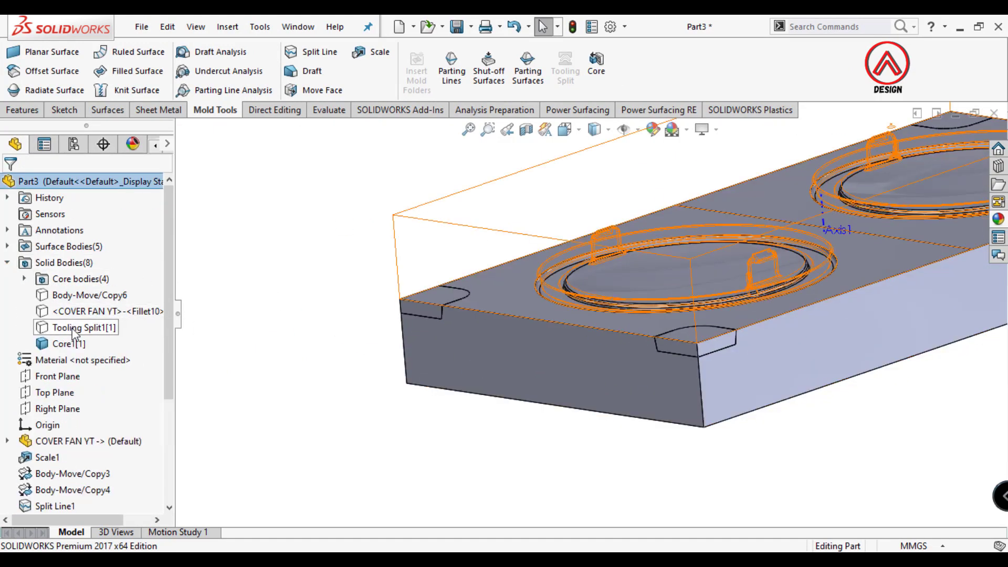
click(79, 327)
click(87, 307)
click(635, 317)
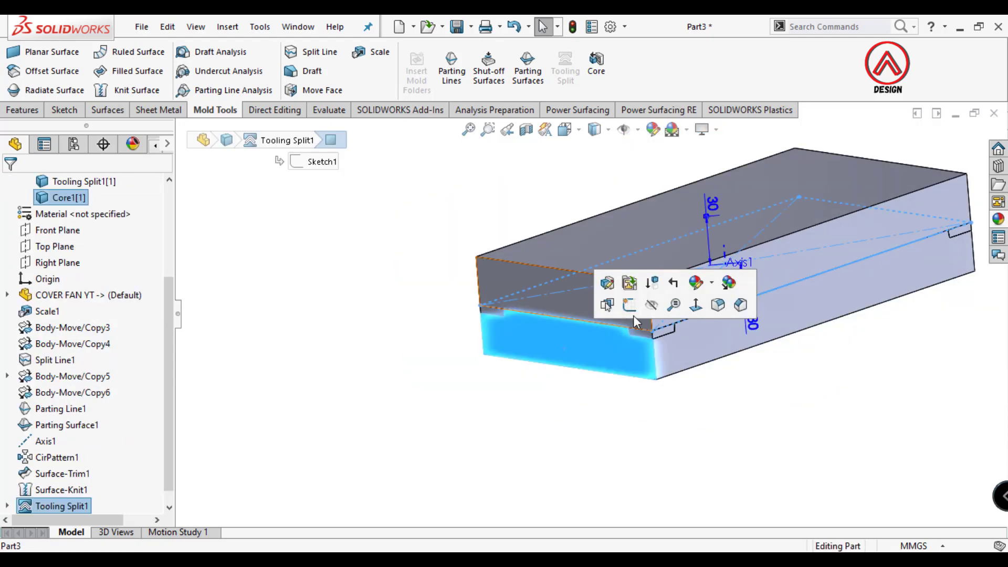
click(652, 314)
middle_drag(653, 314, 712, 222)
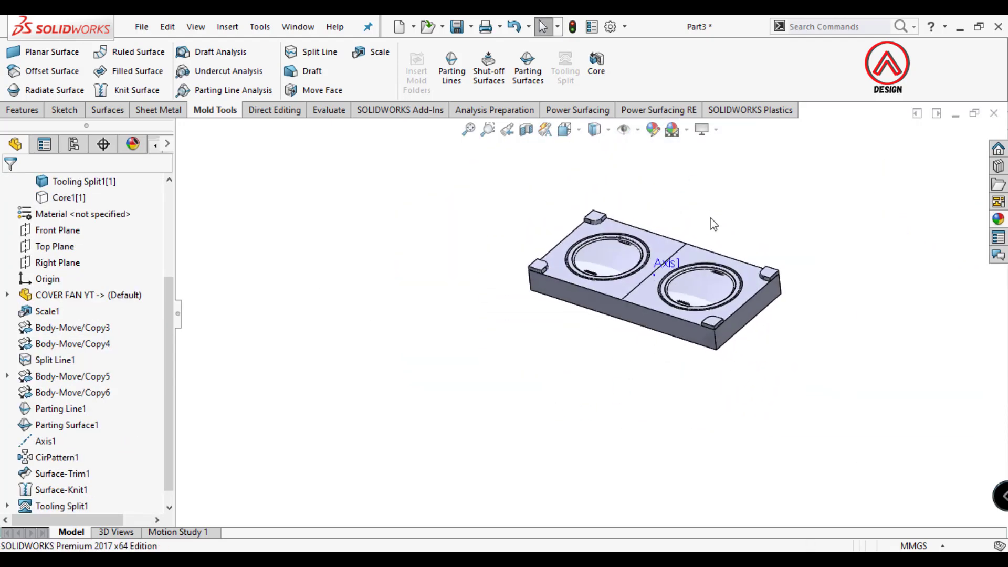
click(227, 32)
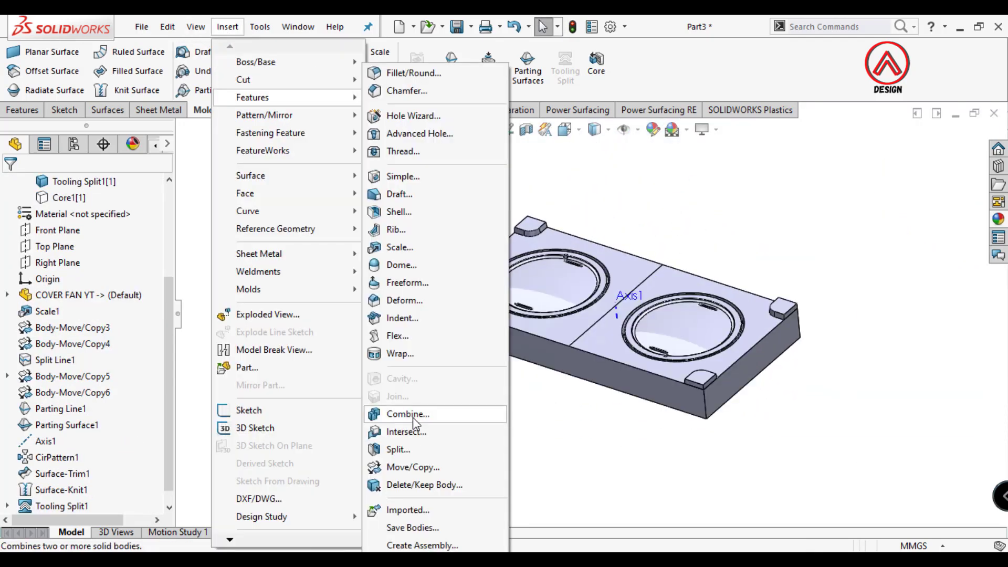
Combine (Add) Tooling Split1[1] with the four corner interlock bodies into one solid.
click(407, 414)
click(450, 317)
click(452, 299)
click(530, 226)
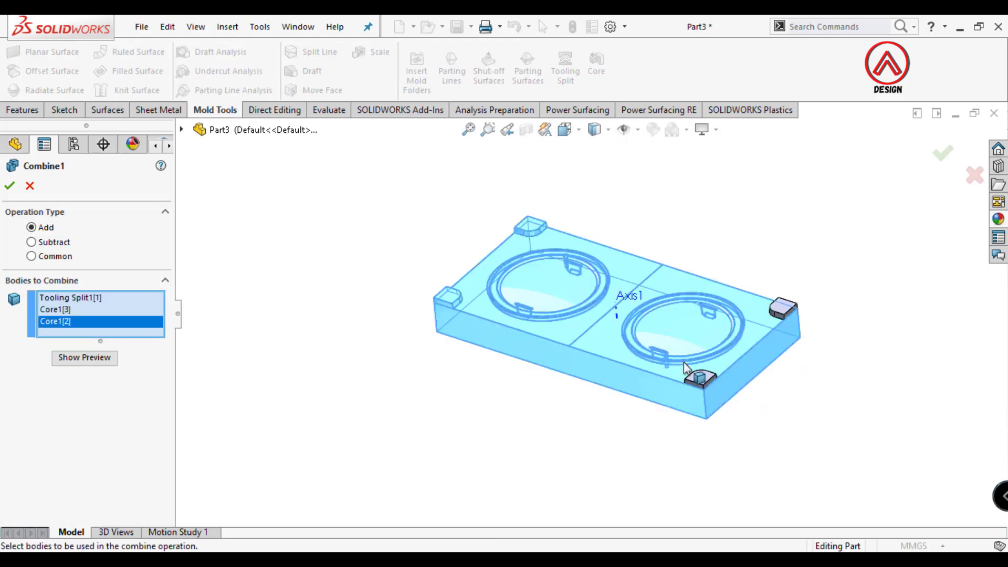
click(700, 379)
click(782, 308)
click(9, 185)
scroll(467, 383, down, 2)
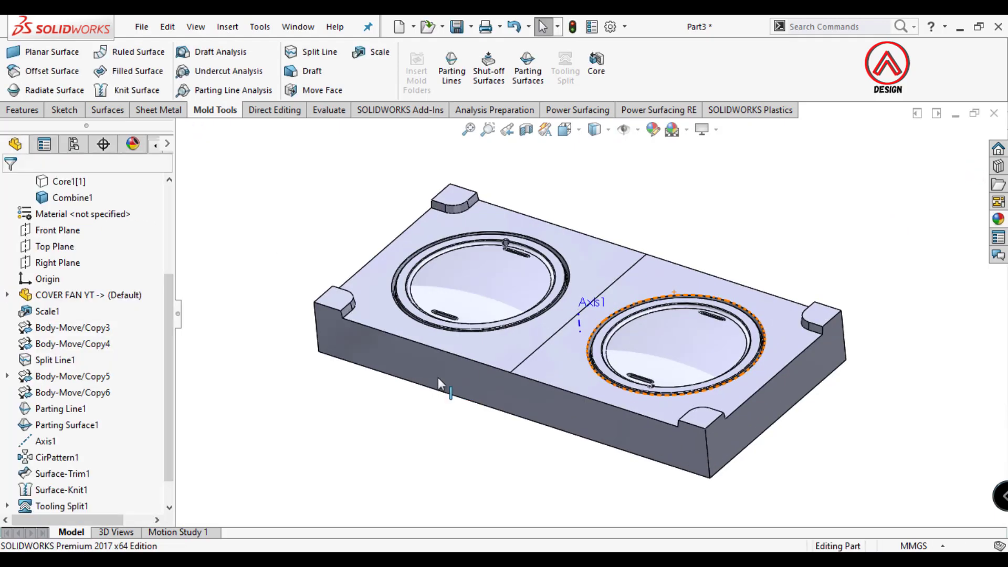
scroll(446, 315, down, 3)
scroll(412, 167, up, 3)
middle_drag(511, 278, 326, 174)
text(m)
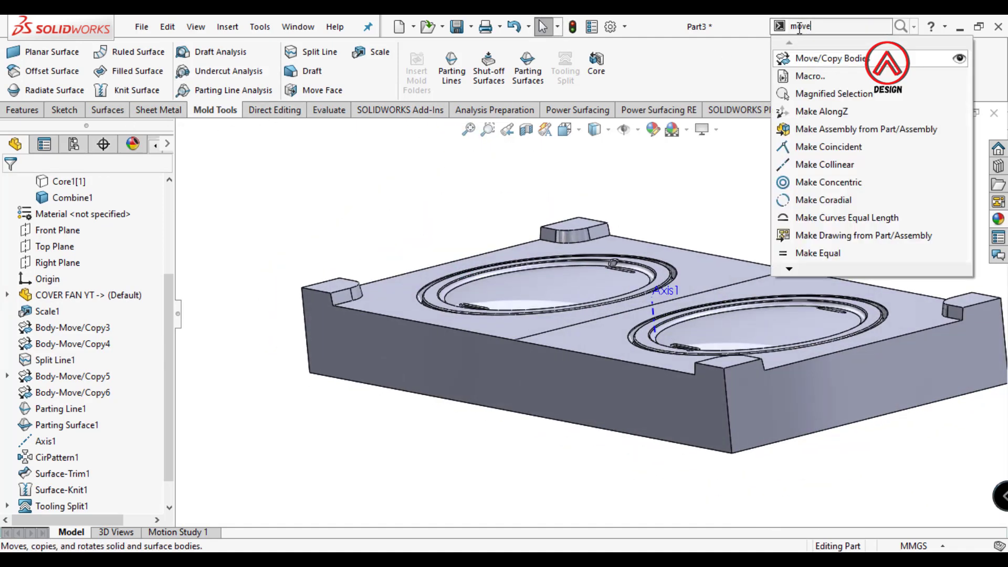
Start Move Face and select the top faces of the four corner interlocks.
text(ove)
click(811, 60)
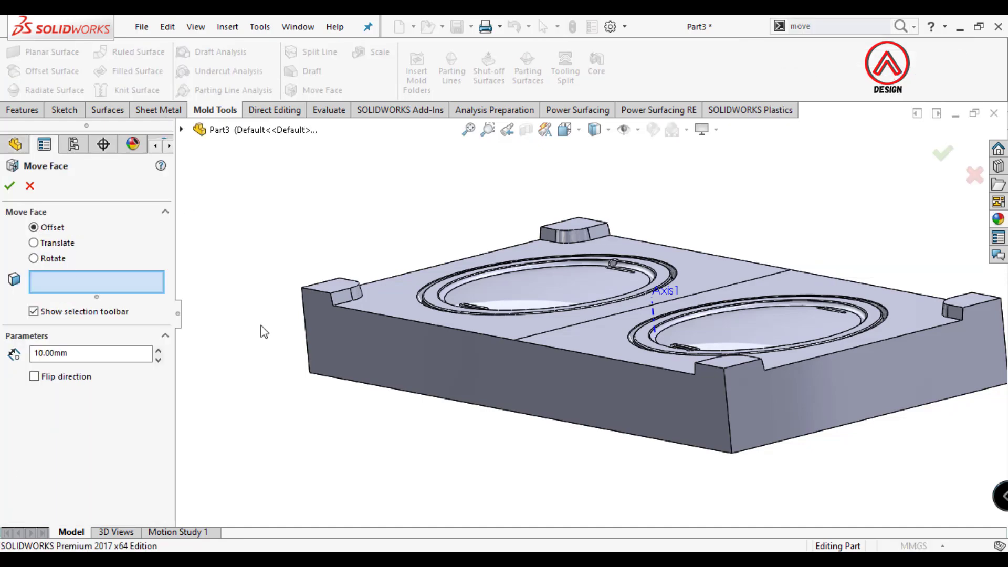
middle_drag(263, 331, 337, 265)
click(333, 264)
scroll(594, 176, up, 2)
scroll(595, 178, down, 2)
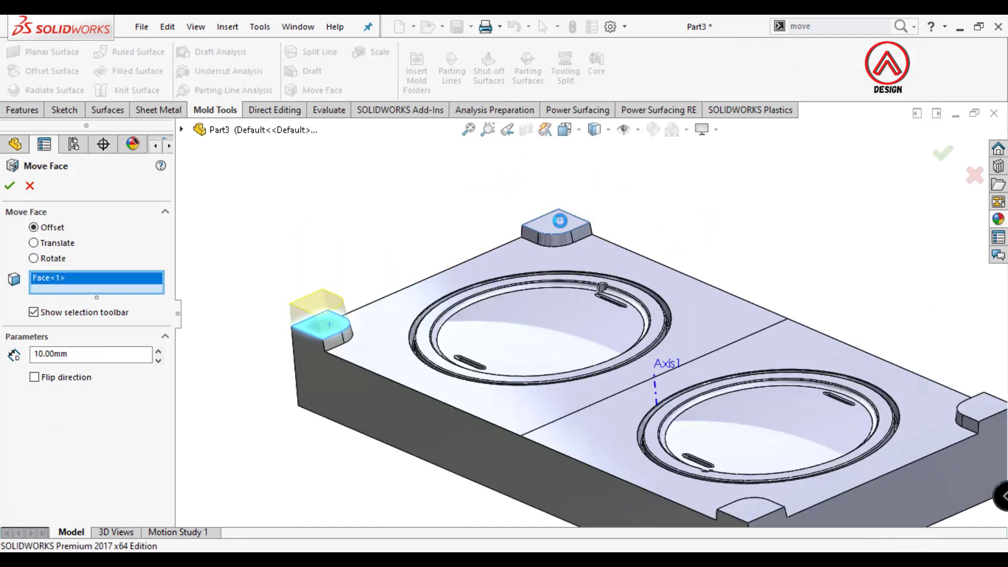
click(551, 220)
scroll(672, 435, down, 2)
scroll(672, 434, down, 2)
click(672, 435)
click(939, 312)
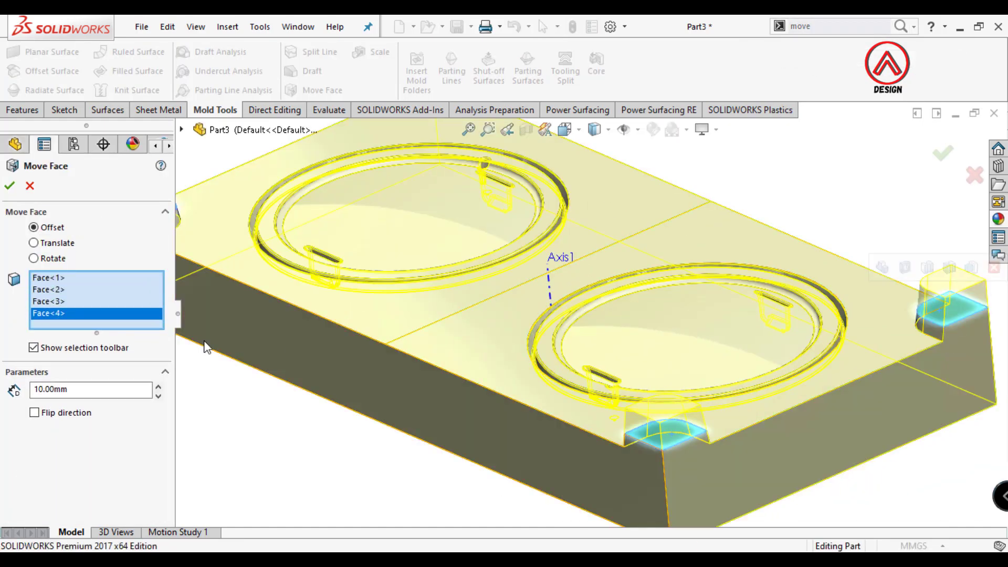
click(85, 388)
text(5)
Offset the selected interlock faces by 0.5 mm in the flipped direction.
key(Return)
click(34, 413)
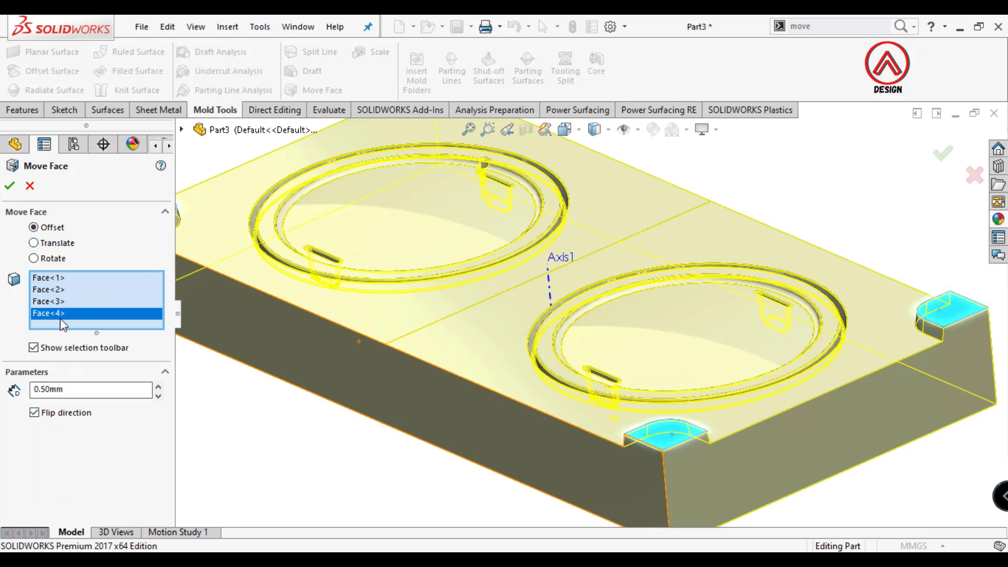
scroll(665, 451, down, 3)
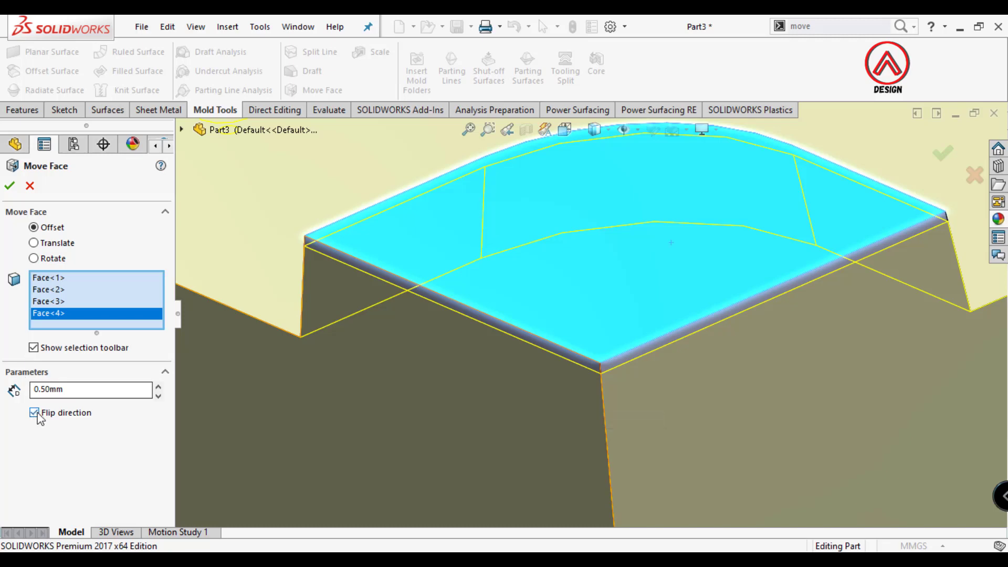
click(9, 185)
scroll(522, 299, up, 5)
scroll(387, 378, up, 3)
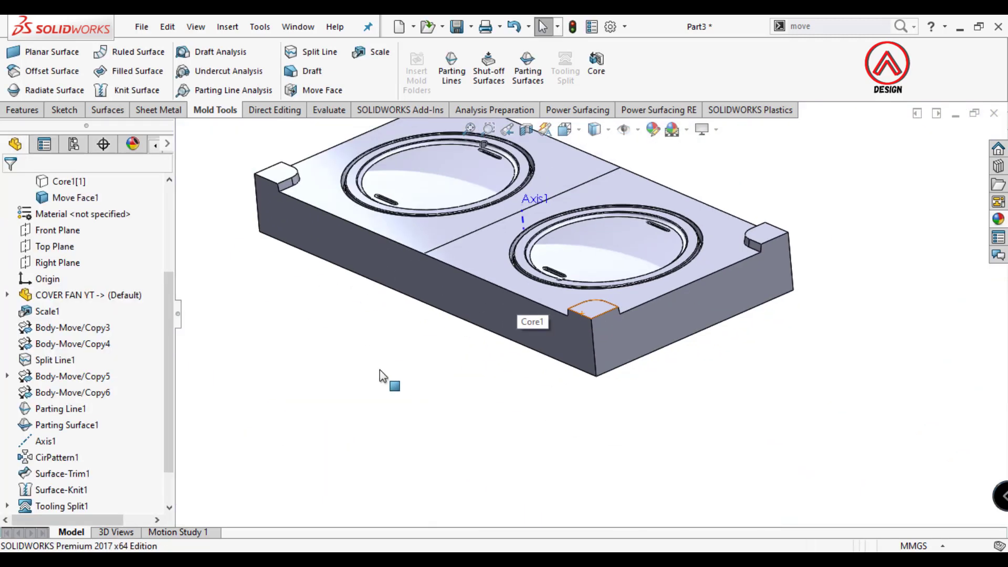
scroll(540, 279, down, 2)
scroll(540, 279, down, 2)
scroll(525, 273, up, 2)
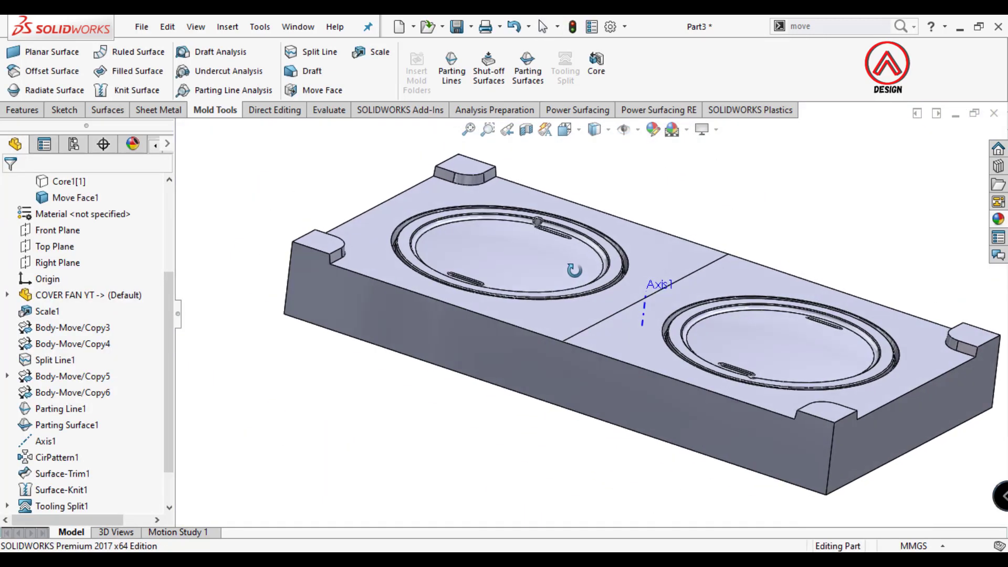
click(24, 110)
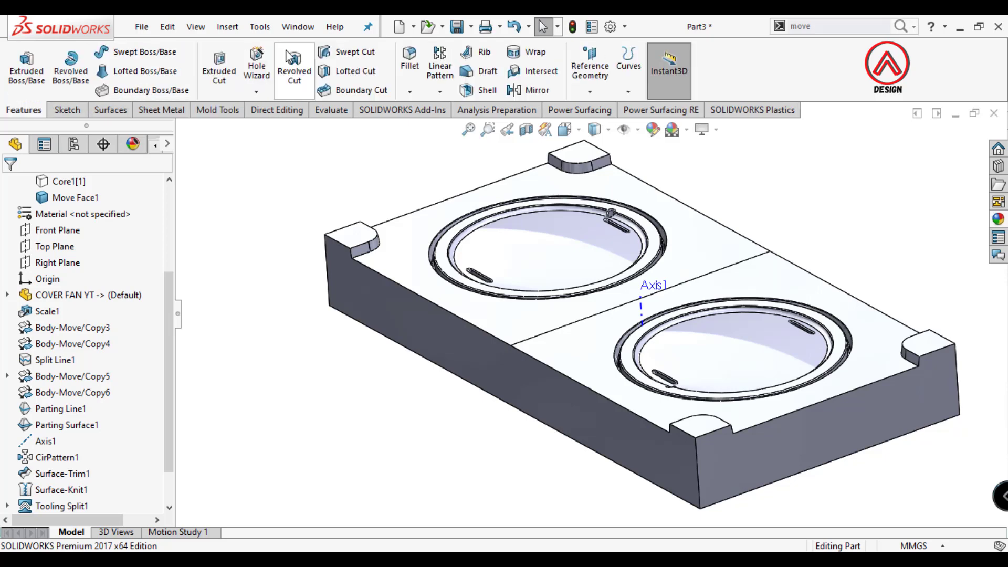
Fillet the four interlock corner edges with a 1.5 mm radius.
click(410, 62)
click(363, 245)
text(1.5mm)
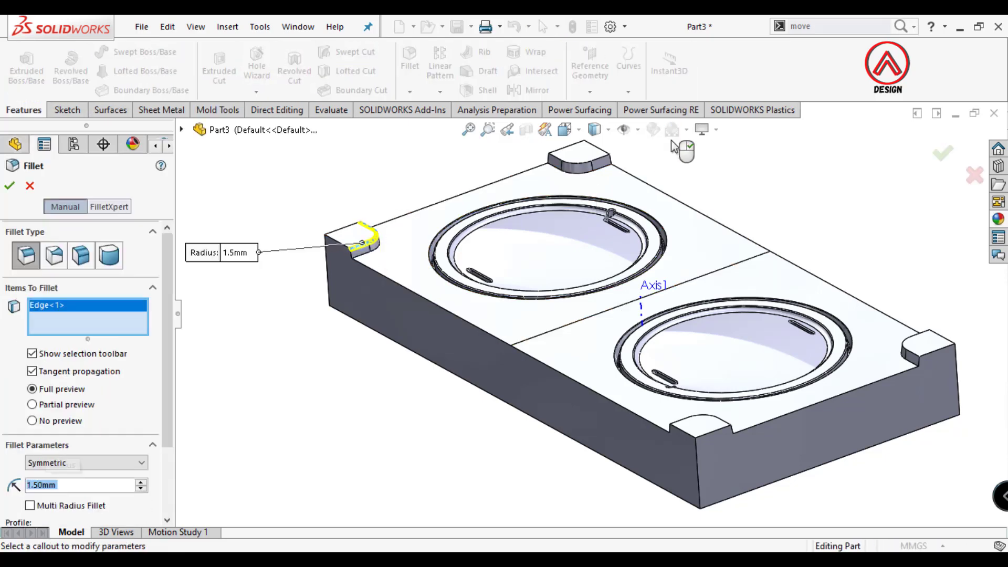
click(577, 160)
click(698, 420)
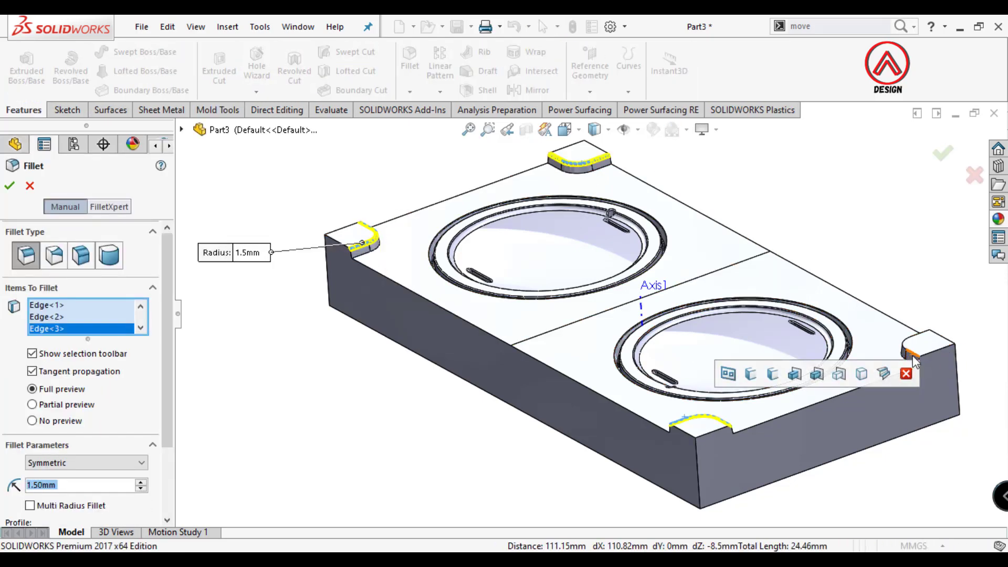
click(929, 349)
key(Return)
Collapse Solid Bodies, set the block to the Top view and select the Top Plane.
scroll(593, 310, up, 3)
mouse_move(593, 310)
middle_down()
mouse_move(540, 231)
mouse_move(589, 349)
mouse_move(628, 323)
middle_up()
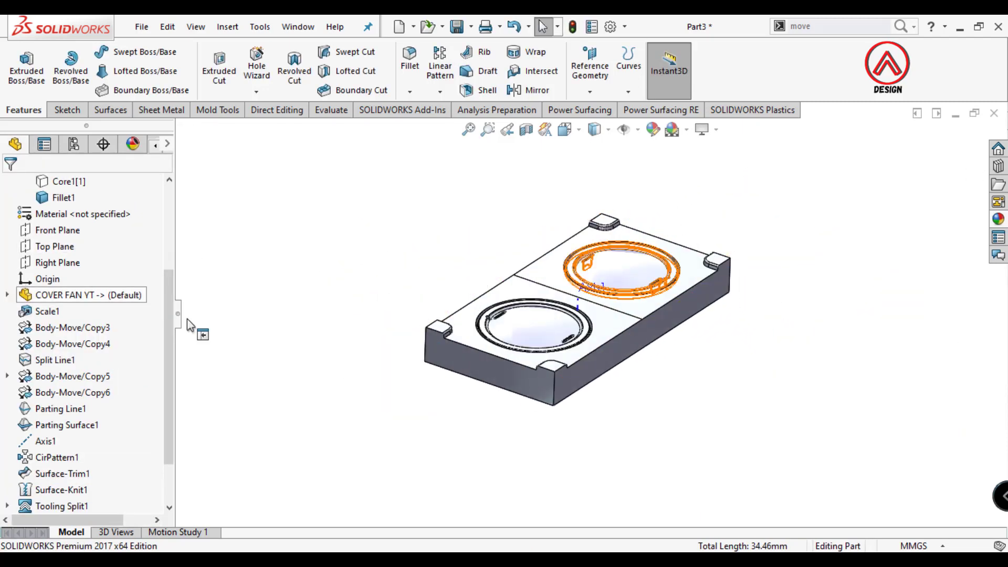
scroll(175, 247, up, 3)
click(8, 230)
scroll(502, 309, down, 2)
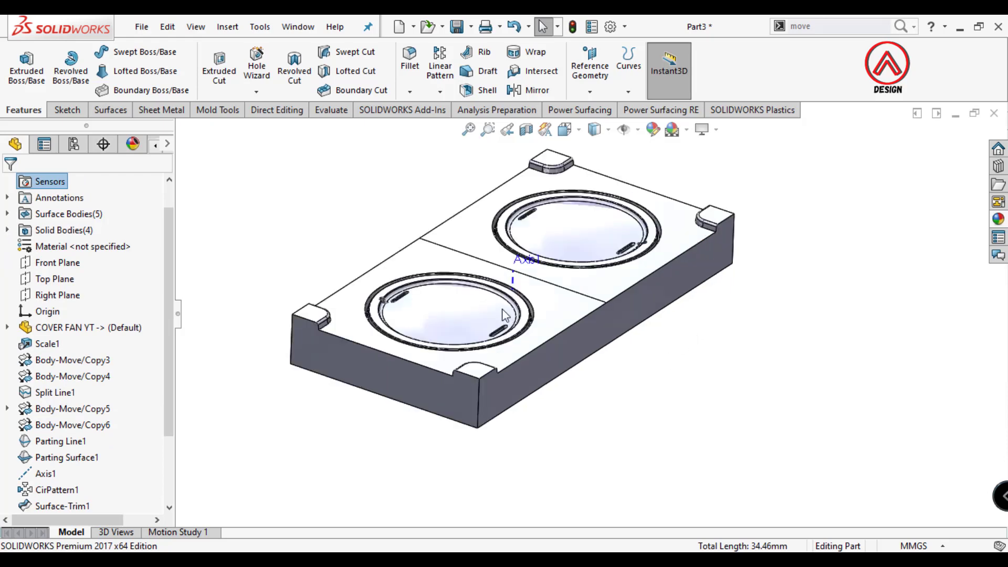
scroll(502, 308, down, 2)
scroll(460, 289, down, 1)
middle_drag(443, 341, 444, 355)
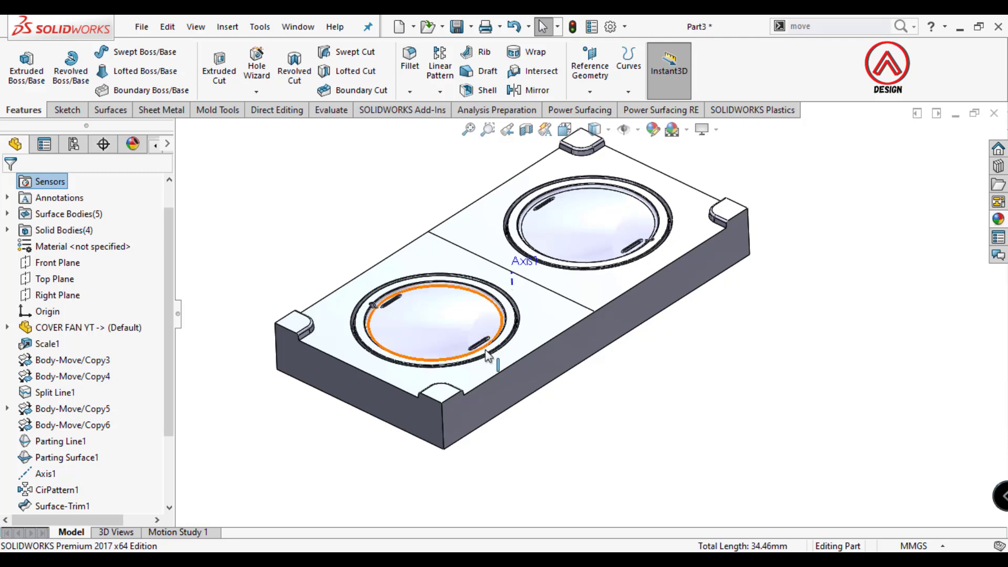
middle_drag(443, 351, 494, 284)
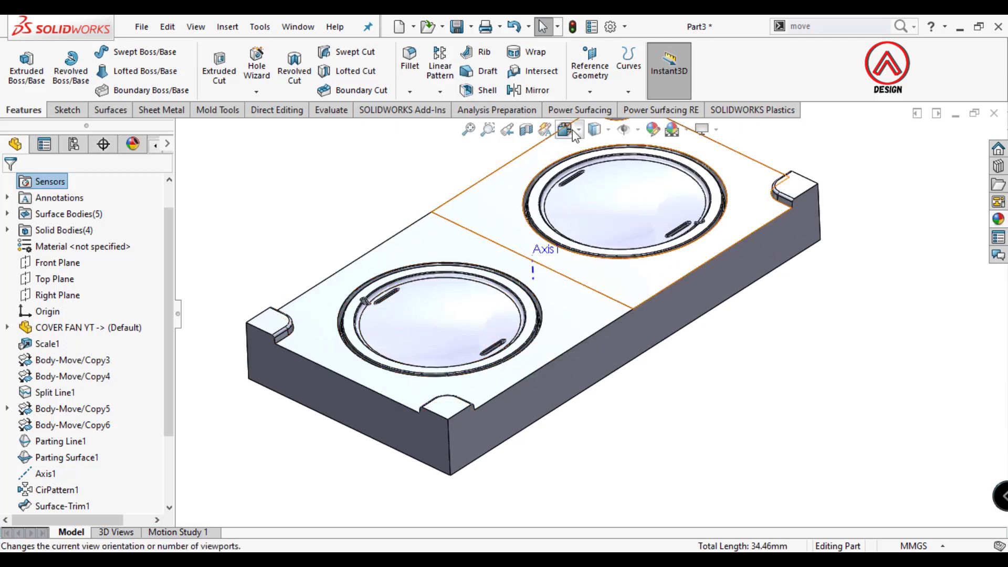
click(594, 129)
click(531, 230)
click(53, 278)
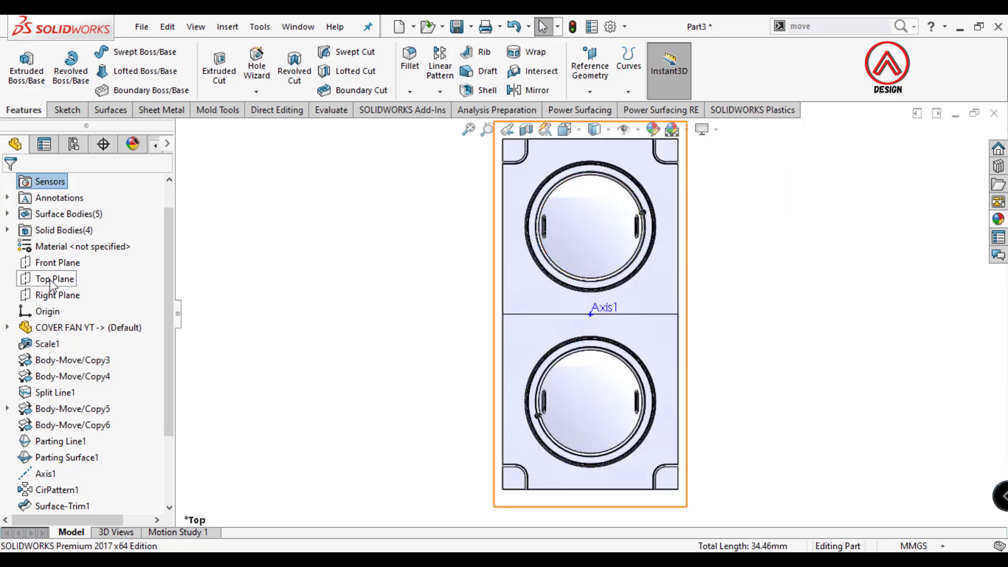
Sketch on the Top Plane a circle at the lower cavity centre, 70 from the top edge.
click(63, 258)
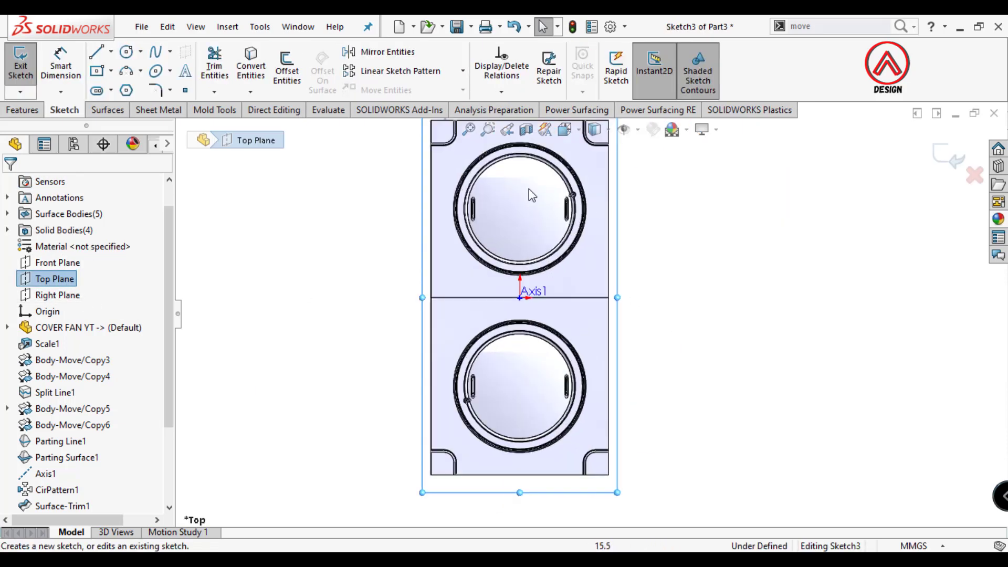
click(126, 51)
scroll(524, 448, down, 3)
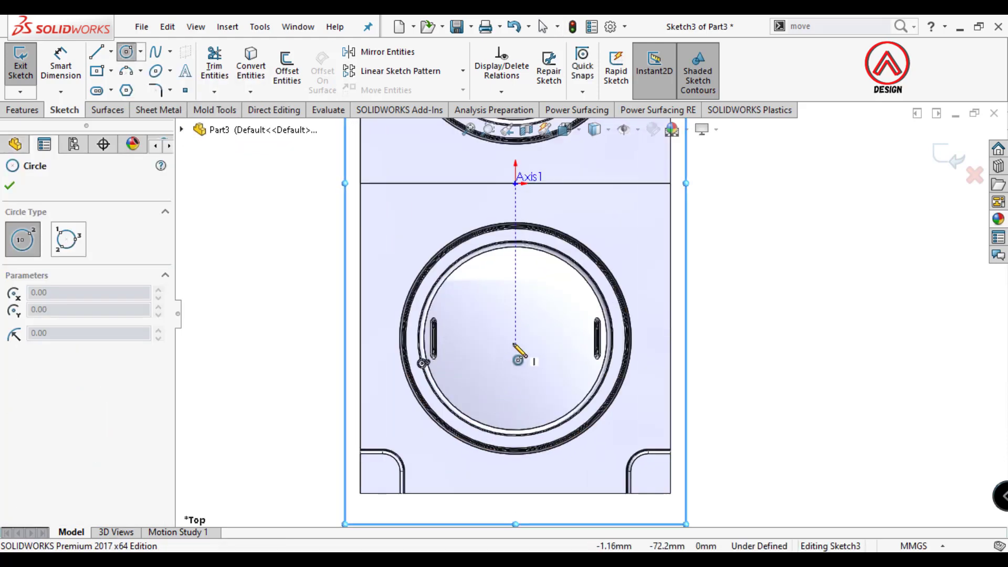
click(515, 343)
click(61, 66)
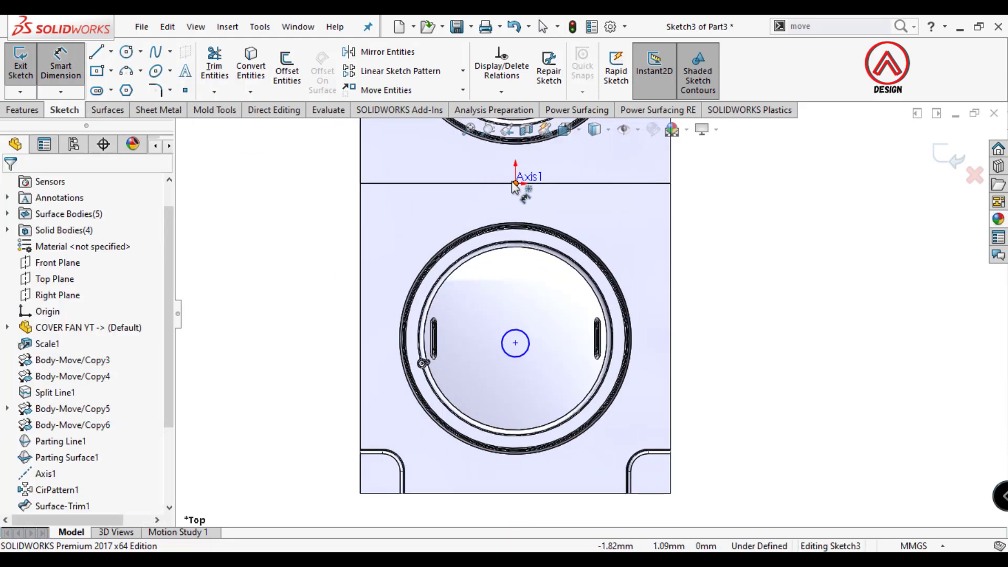
click(515, 343)
click(604, 183)
click(809, 315)
text(70)
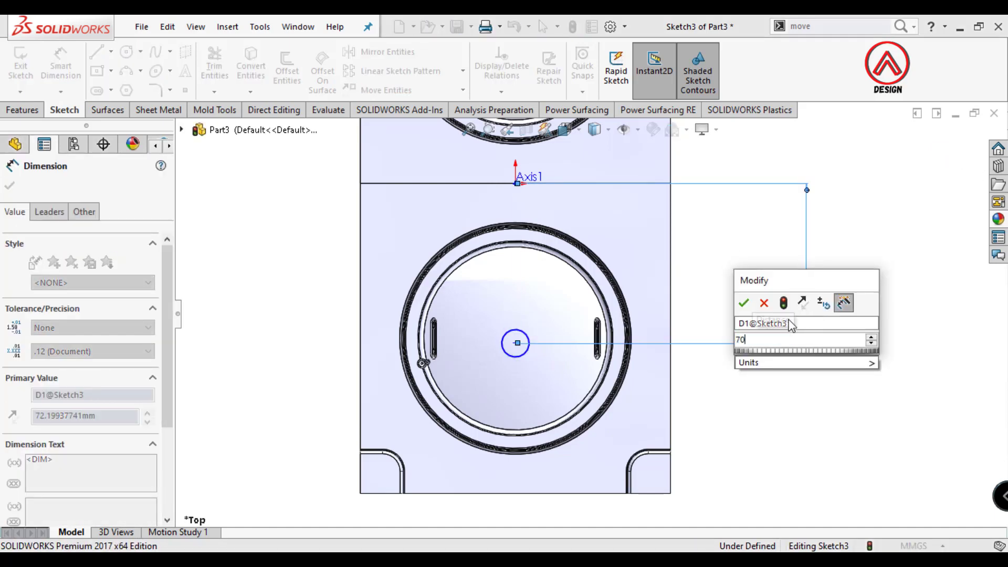
key(Return)
key(Escape)
Draw a small hole circle near the lower-left ring of the cavity.
click(515, 339)
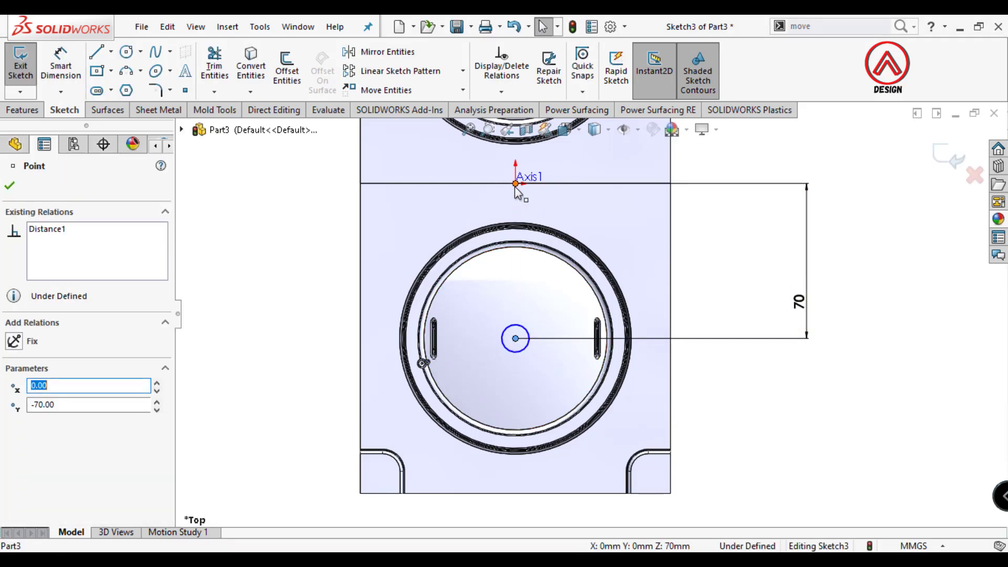
ctrl+click(515, 183)
click(720, 218)
click(529, 336)
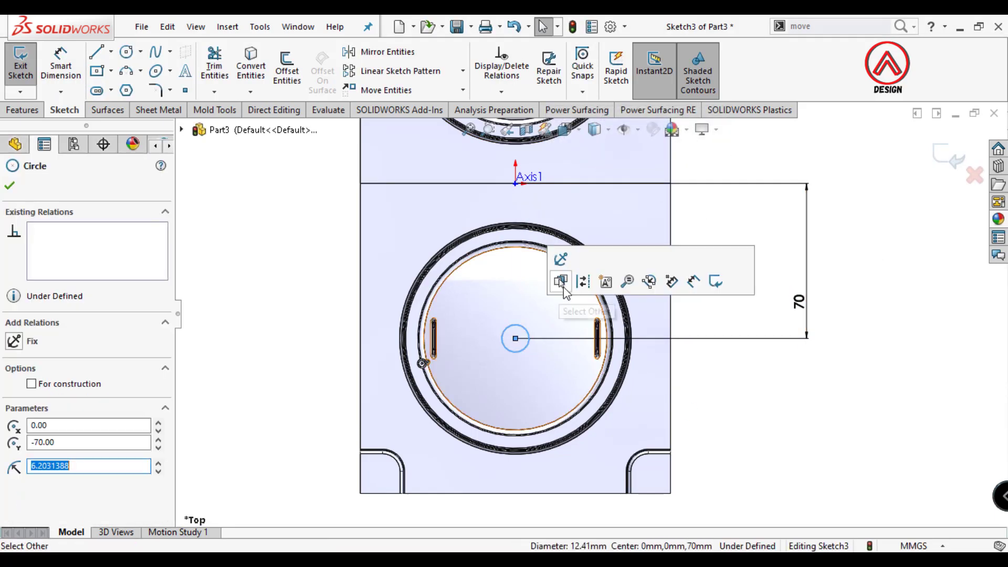
click(757, 248)
scroll(683, 293, up, 2)
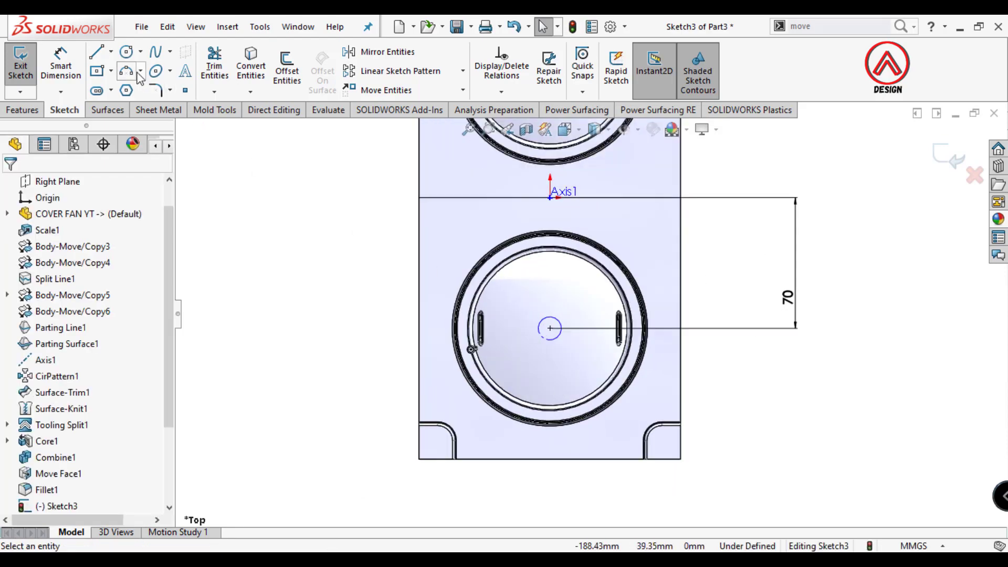
click(126, 51)
scroll(497, 401, down, 5)
scroll(496, 401, down, 1)
click(479, 361)
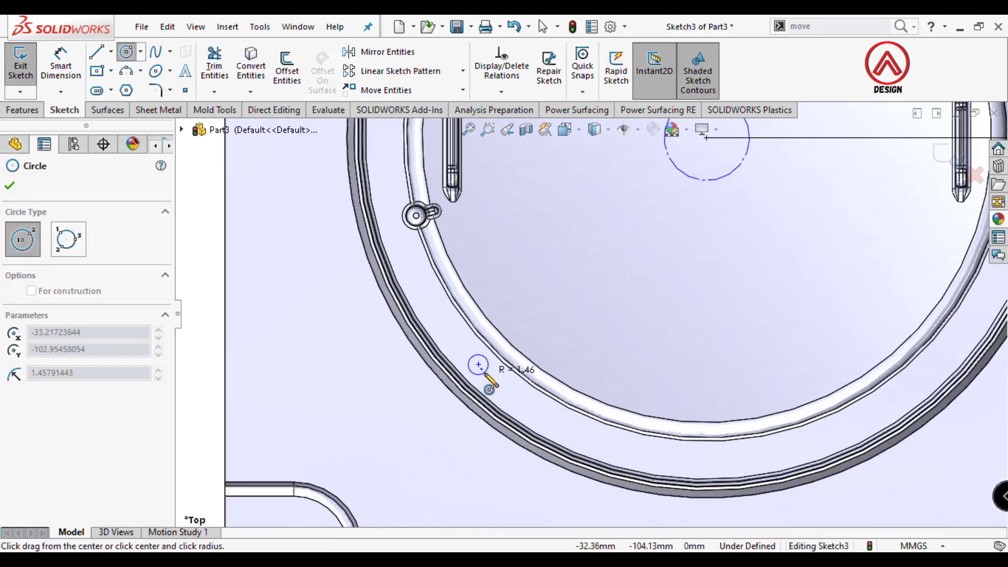
click(511, 386)
scroll(596, 315, up, 3)
scroll(673, 253, down, 2)
key(Escape)
Draw vertical and horizontal centerlines from the cavity centre.
click(111, 51)
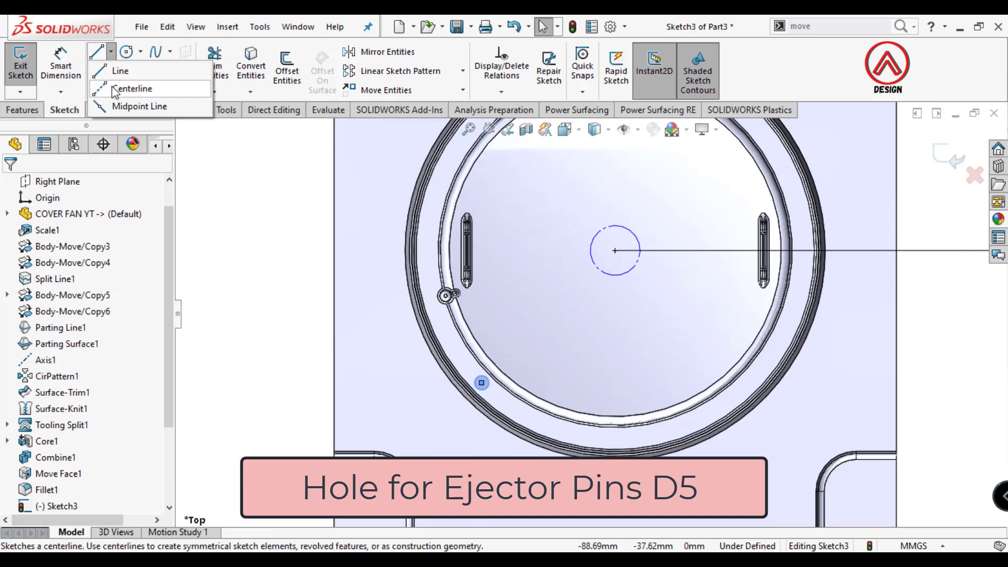
click(139, 85)
click(615, 251)
click(615, 212)
key(Escape)
key(Return)
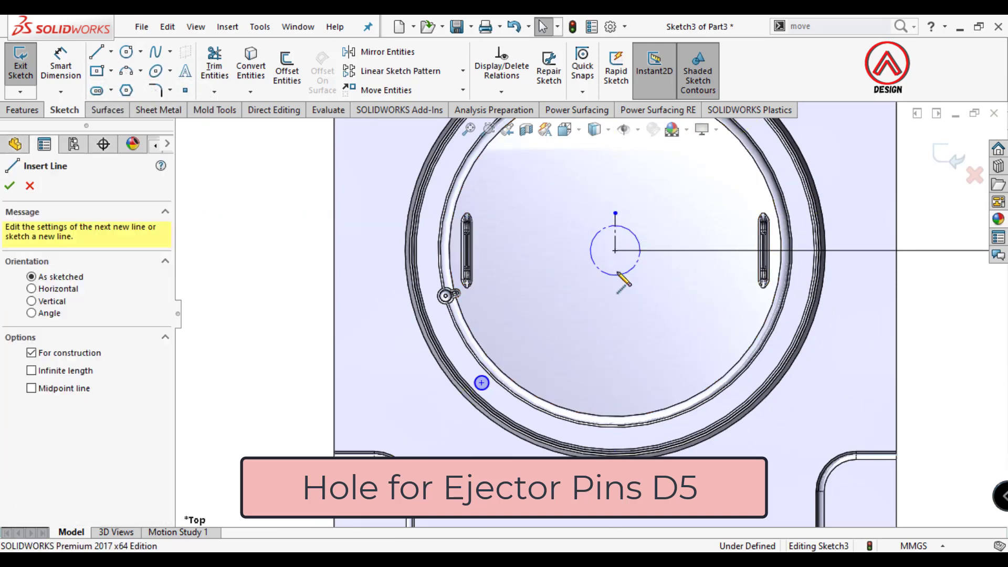
click(615, 250)
click(580, 251)
key(Escape)
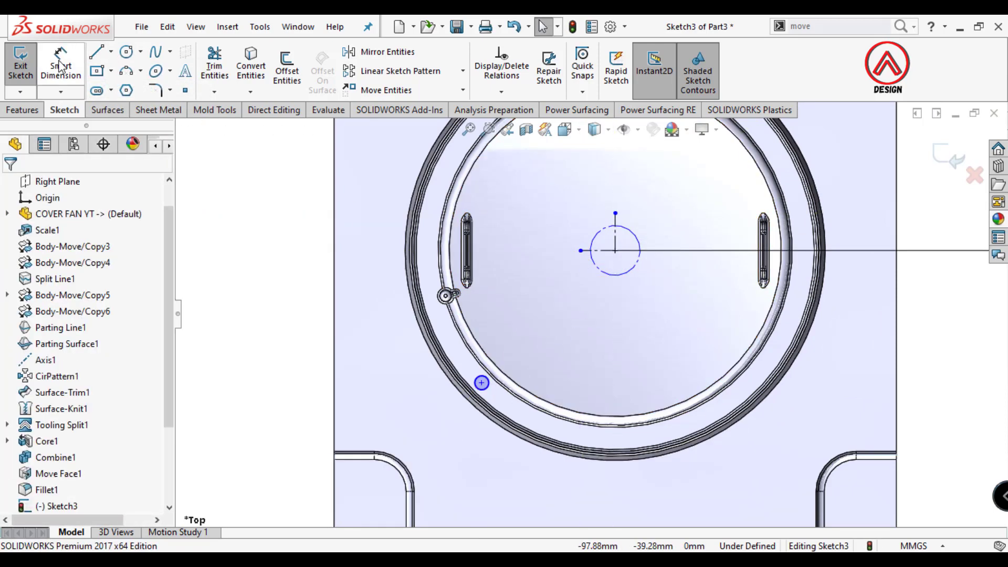
Dimension the hole centre 27.5 from the vertical centerline.
click(61, 66)
click(481, 383)
click(616, 243)
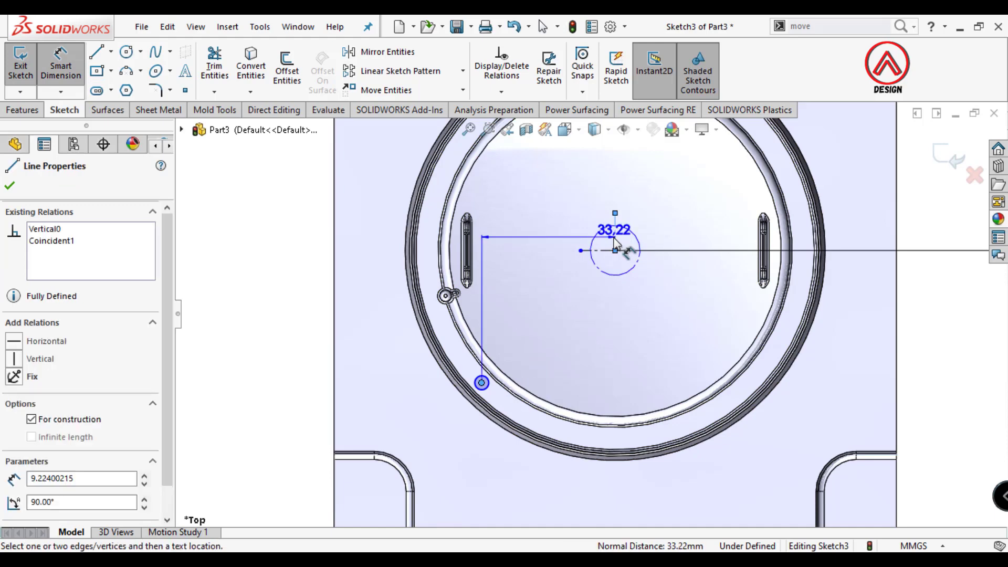
scroll(614, 251, up, 3)
scroll(609, 414, up, 2)
click(578, 446)
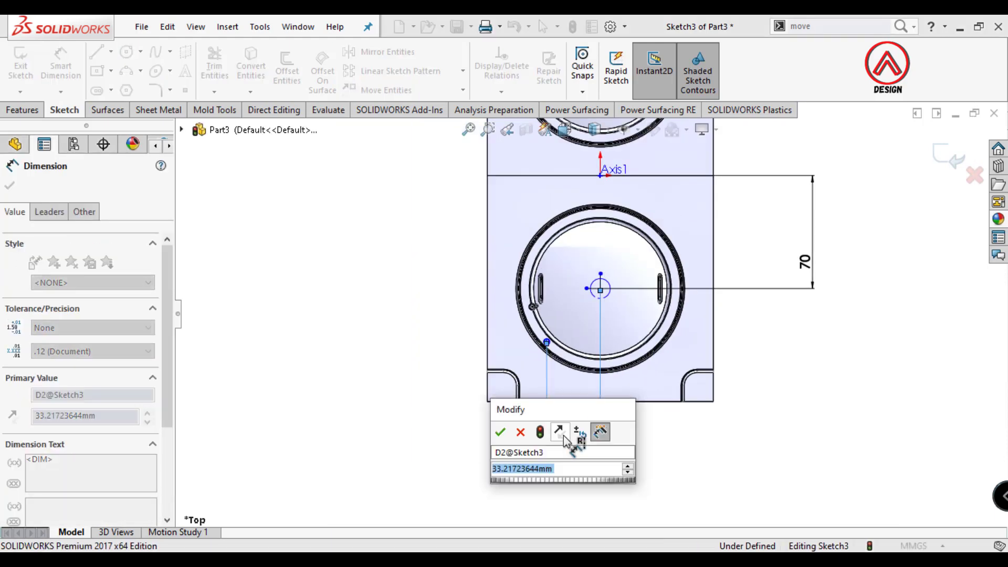
text(27.5)
key(Return)
scroll(559, 347, down, 2)
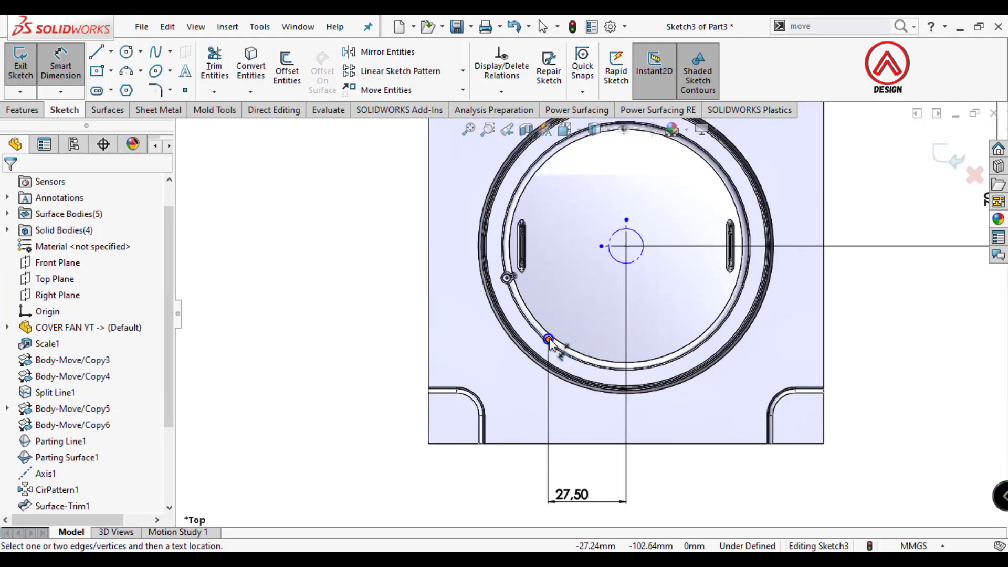
Dimension the hole 38 from the horizontal centerline and give it a Ø5 diameter.
click(548, 339)
click(600, 246)
click(338, 294)
text(38)
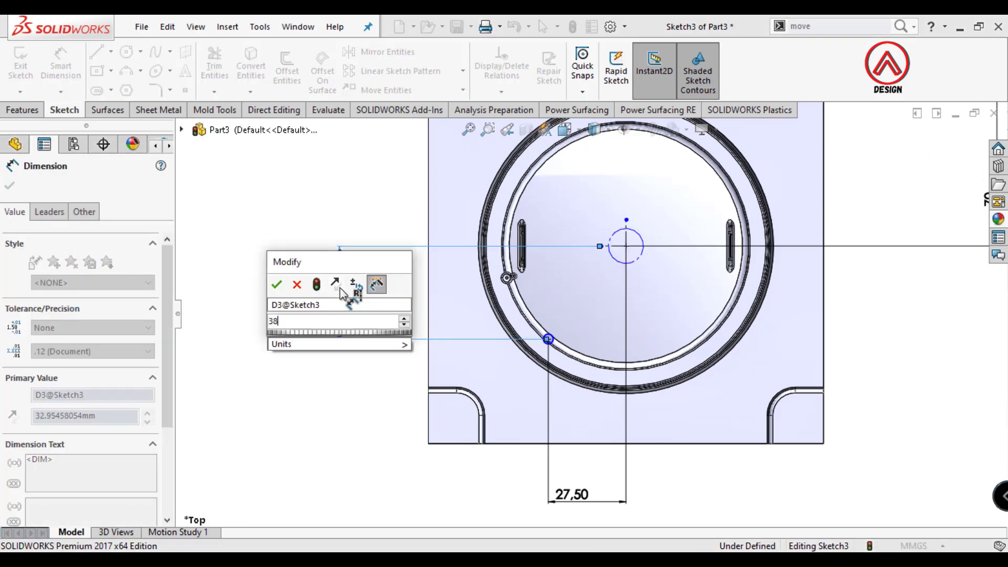
key(Return)
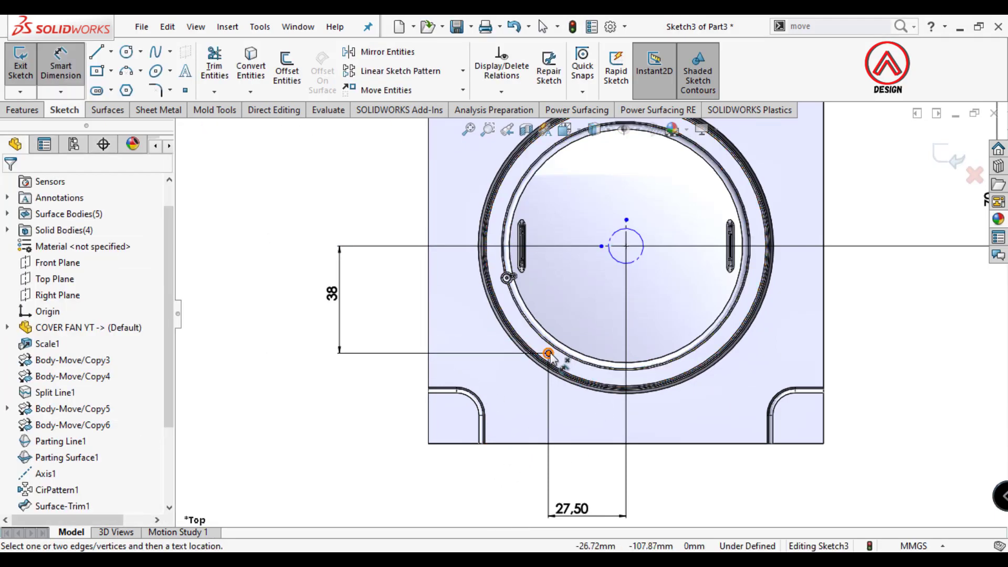
click(548, 353)
click(579, 322)
text(5)
key(Return)
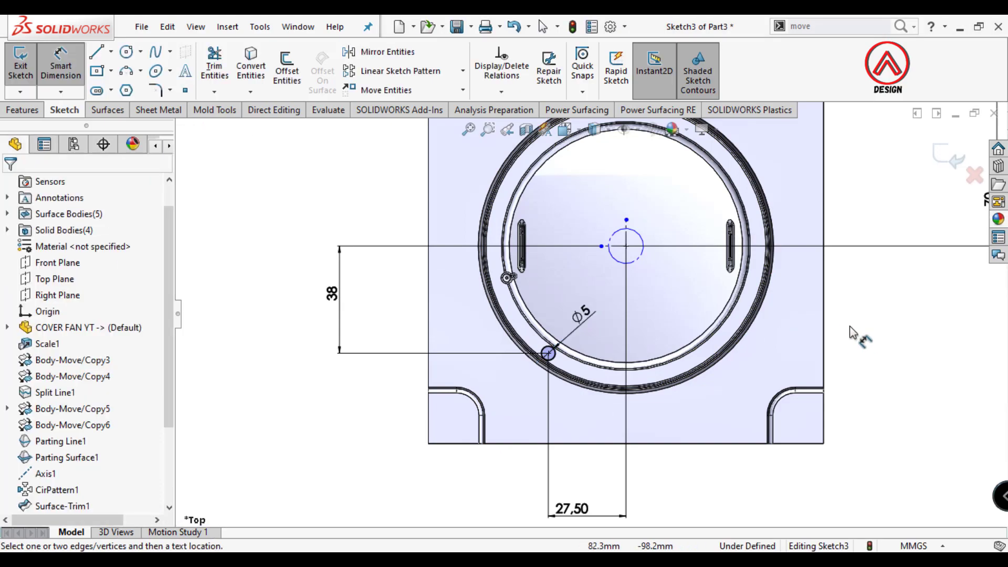
scroll(483, 394, down, 3)
scroll(483, 368, up, 3)
scroll(483, 315, up, 2)
Mirror the Ø5 hole across the vertical centerline to the right side.
click(387, 51)
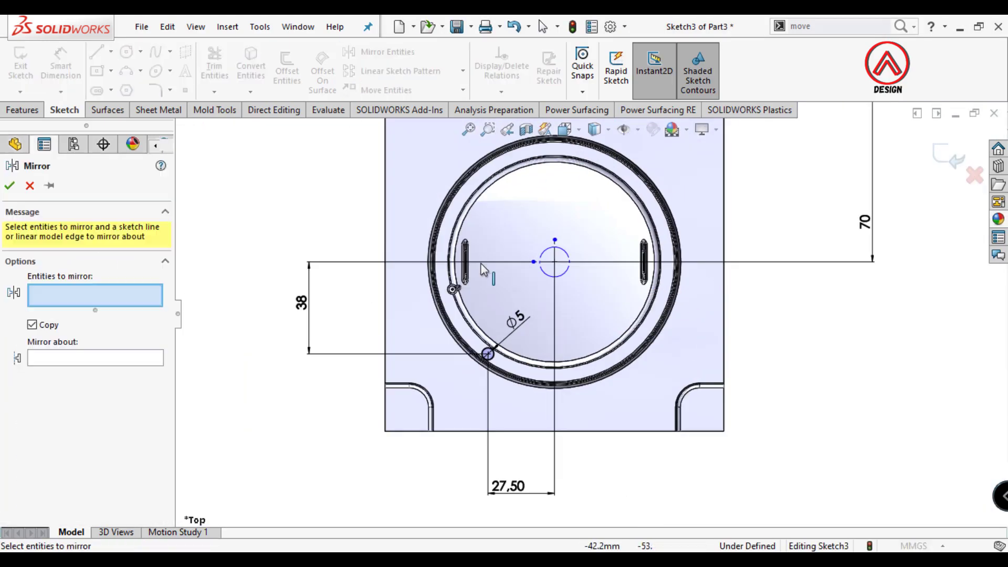
scroll(478, 334, down, 3)
click(499, 375)
click(101, 361)
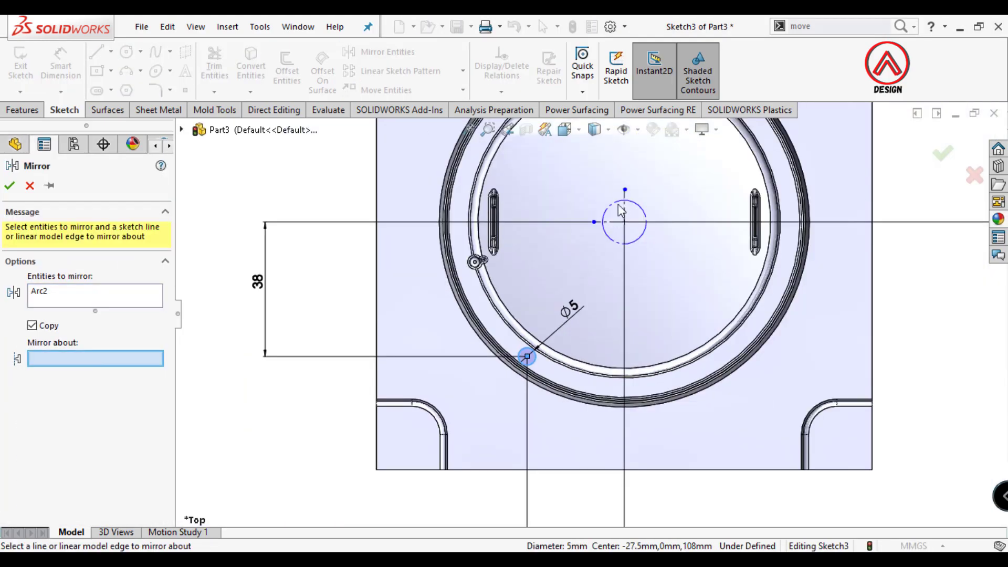
click(9, 185)
Mirror both lower Ø5 holes across the horizontal centerline, giving four around the lower cavity.
click(388, 51)
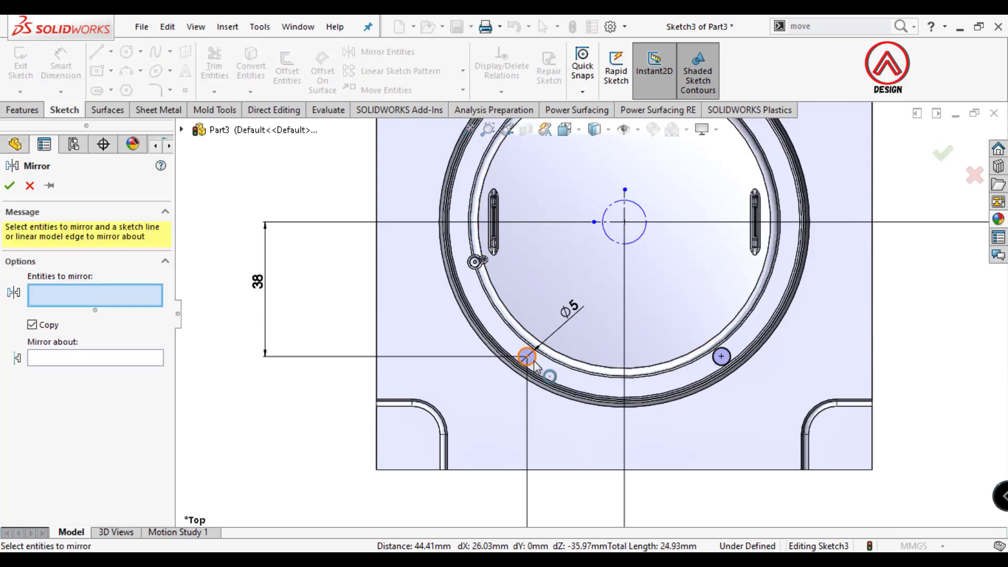
click(527, 356)
click(721, 357)
right_click(113, 303)
click(115, 330)
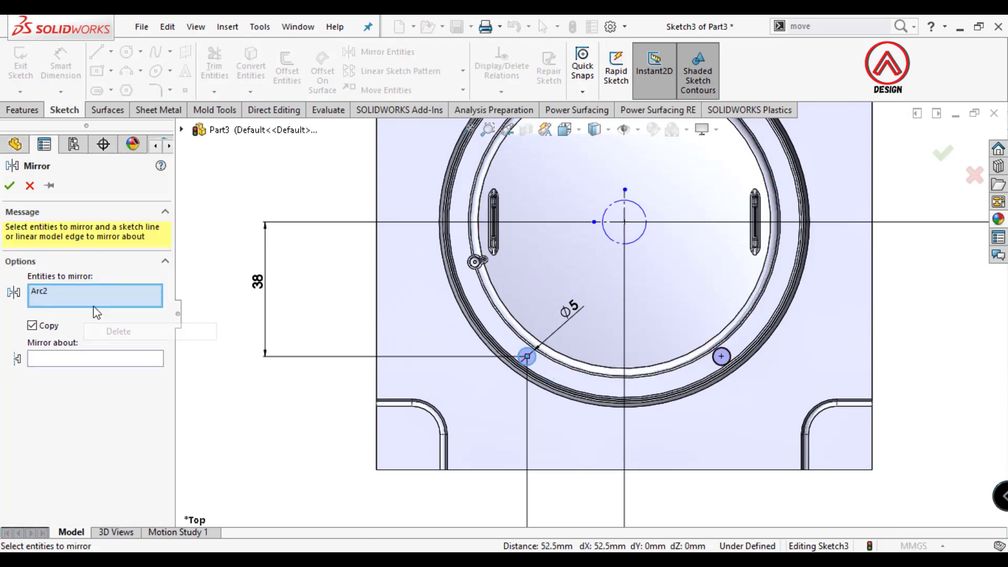
click(710, 369)
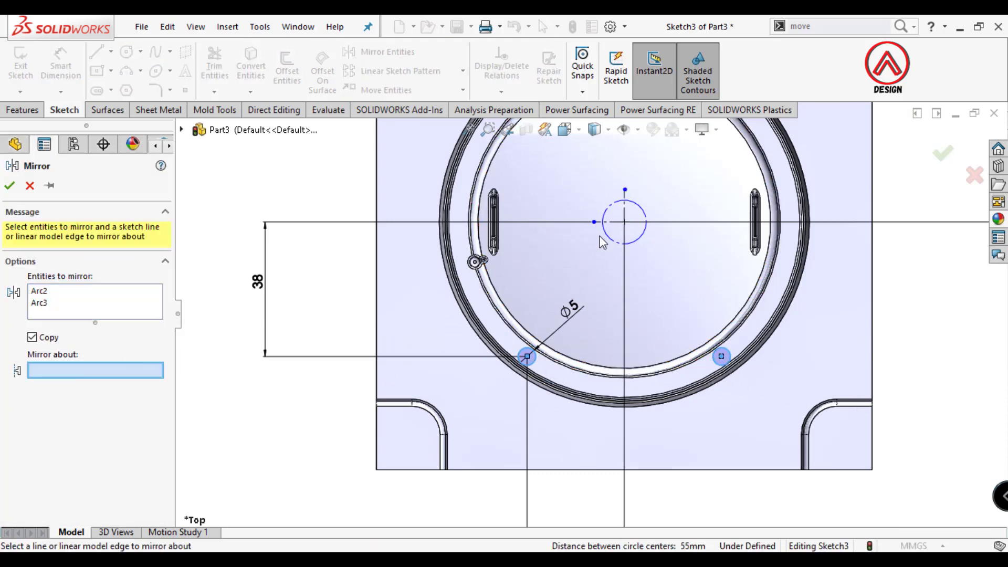
click(607, 223)
click(9, 185)
Draw a centerline along Axis1 between the two cavities.
scroll(606, 275, up, 5)
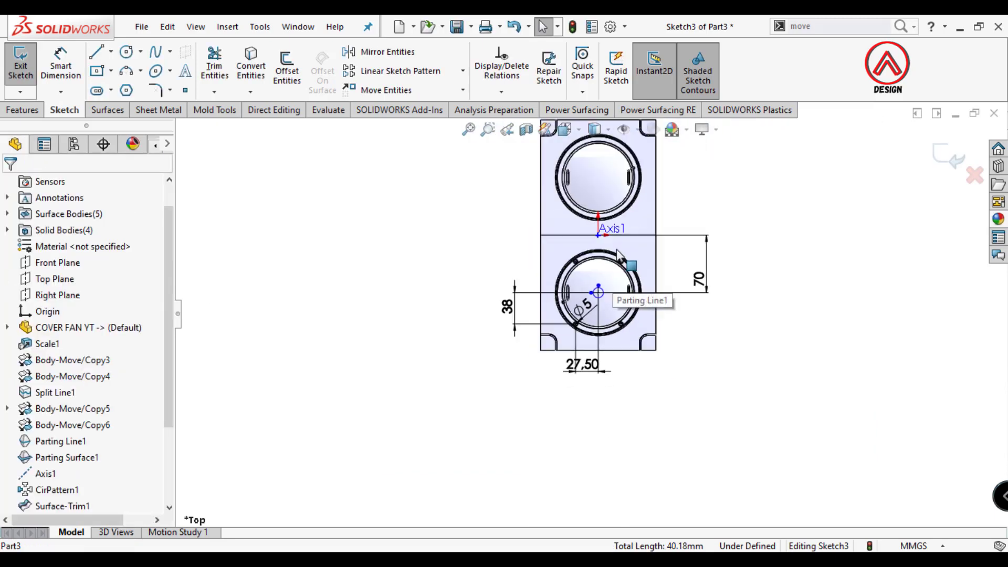
scroll(609, 256, up, 2)
scroll(609, 256, down, 3)
scroll(603, 343, down, 1)
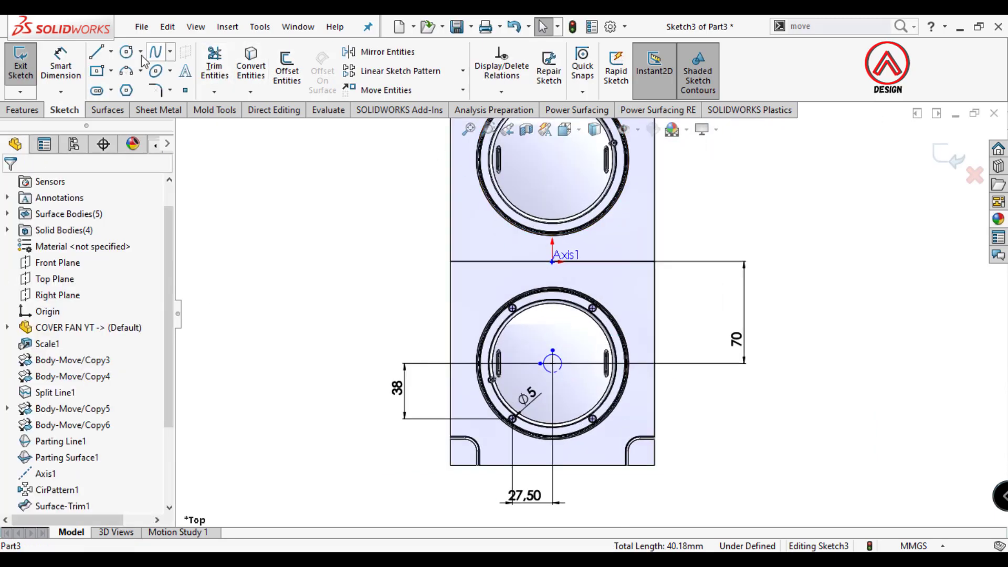
click(111, 52)
click(129, 88)
drag(552, 261, 552, 363)
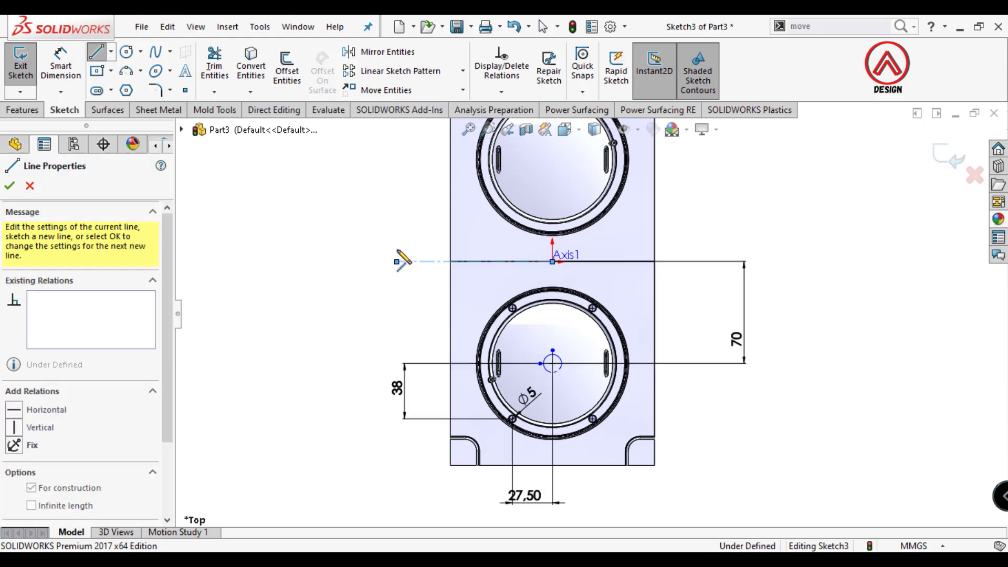
Mirror the four Ø5 holes across the Axis1 centerline into the upper cavity.
click(387, 51)
scroll(535, 417, down, 3)
click(511, 381)
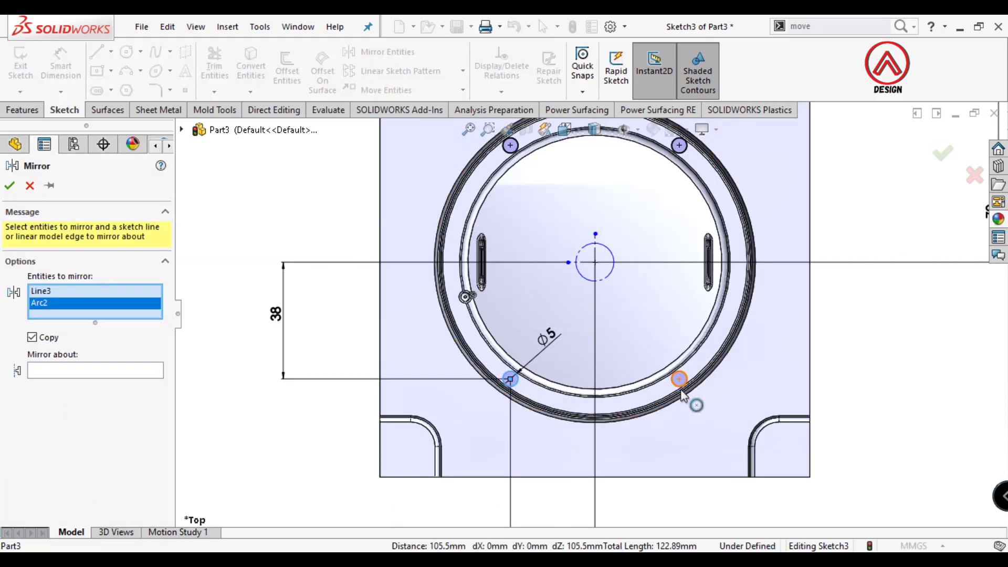
click(679, 379)
scroll(659, 312, up, 2)
click(620, 303)
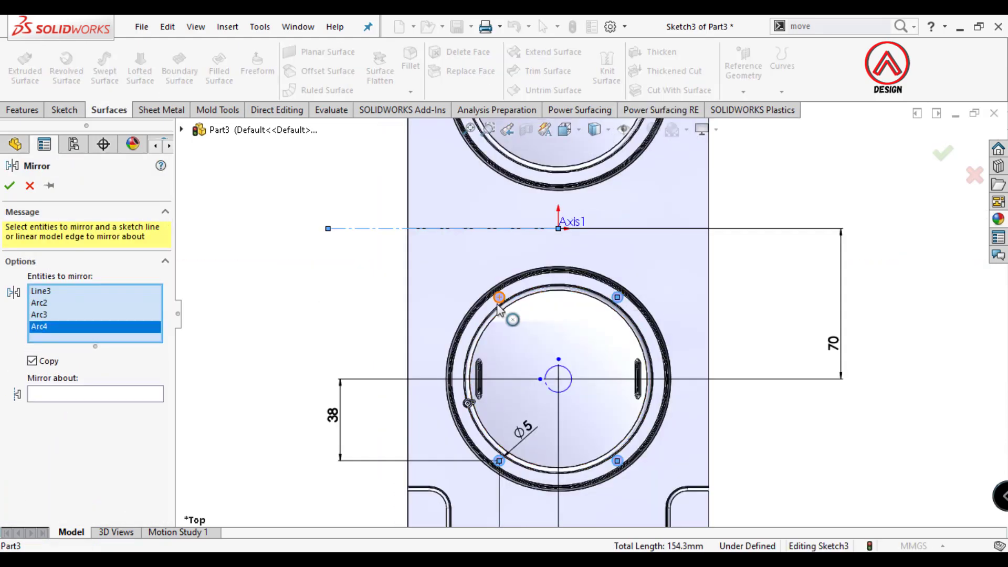
click(499, 297)
click(63, 291)
right_click(67, 291)
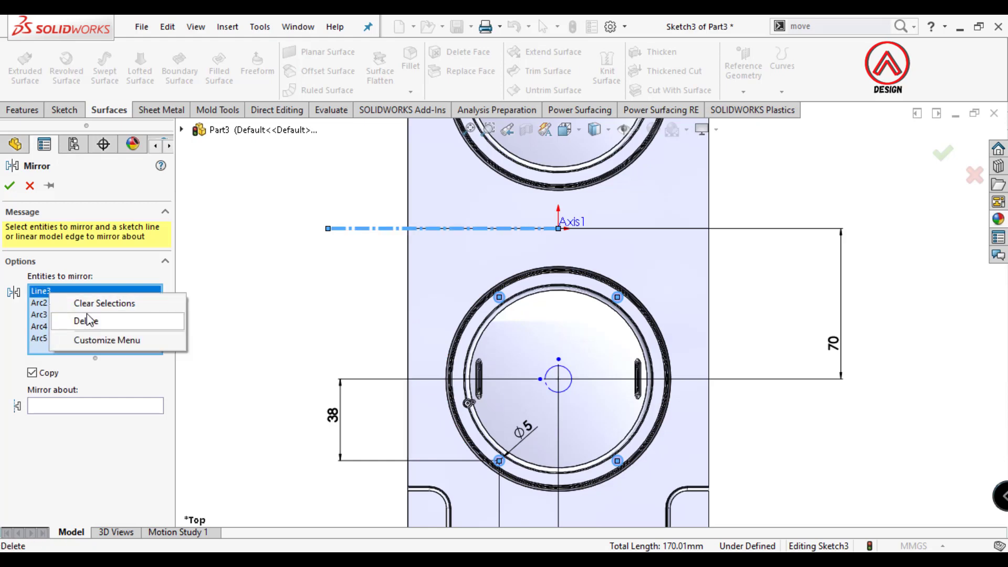
click(86, 319)
click(89, 396)
click(381, 229)
key(z)
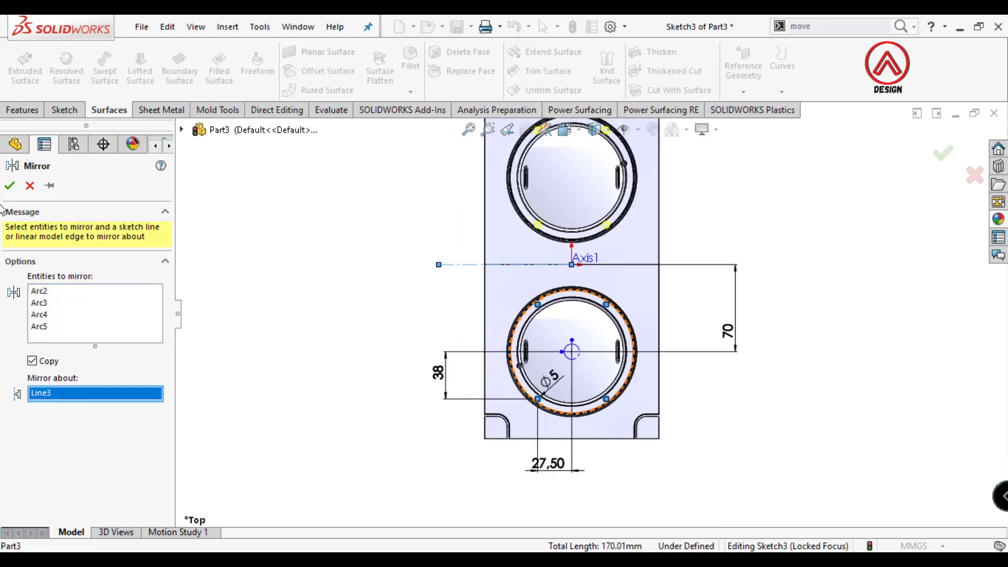
key(Return)
scroll(427, 254, up, 1)
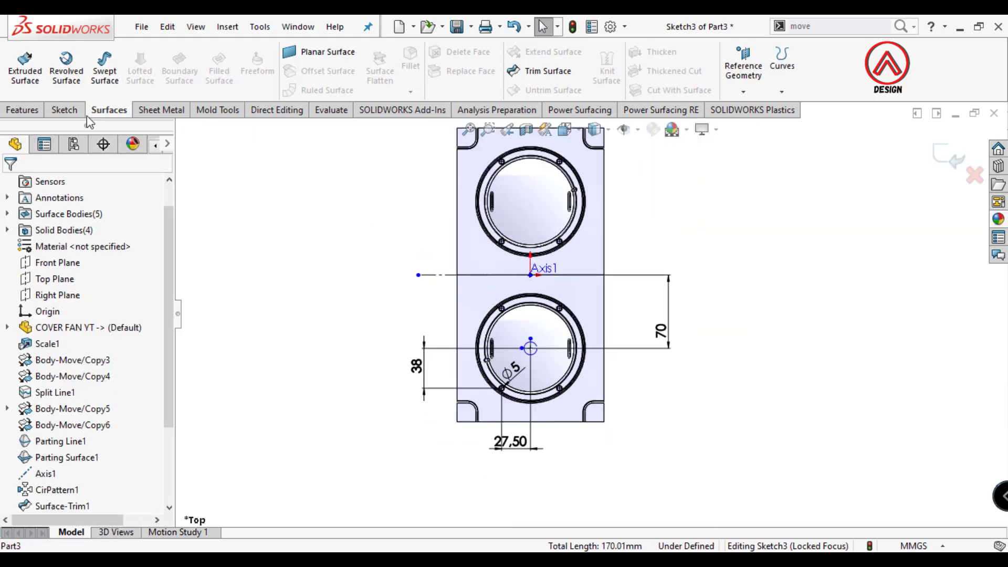
Draw a small circle centred on Axis1 and dimension it to Ø5.
click(68, 112)
click(126, 51)
scroll(512, 273, down, 4)
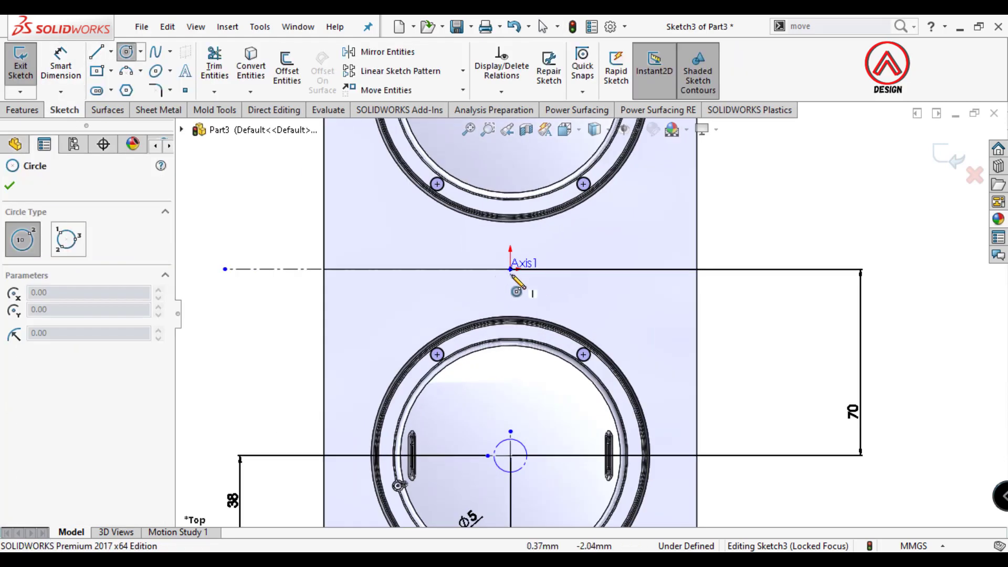
drag(510, 268, 517, 268)
key(d)
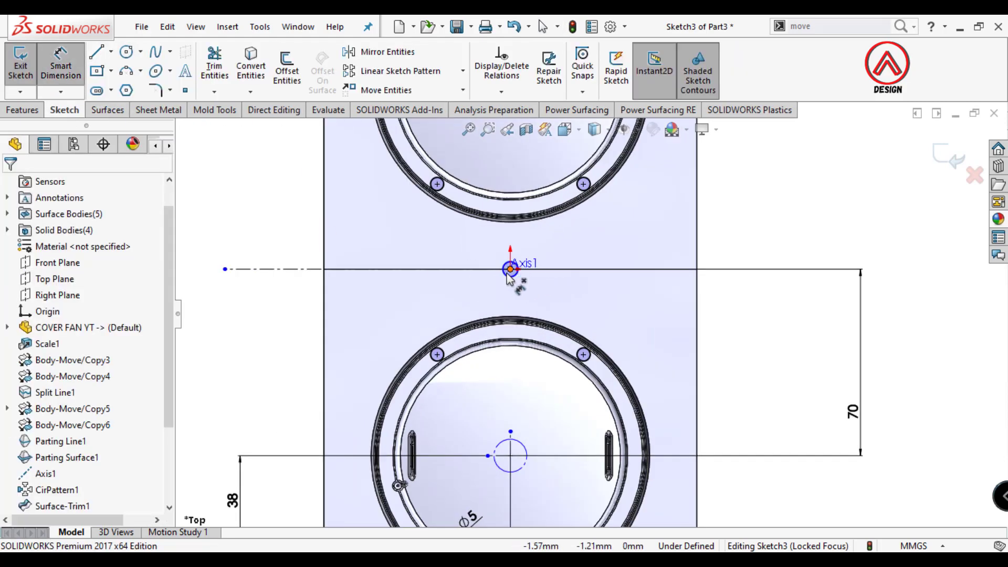
click(509, 277)
scroll(515, 268, down, 2)
click(518, 262)
click(470, 310)
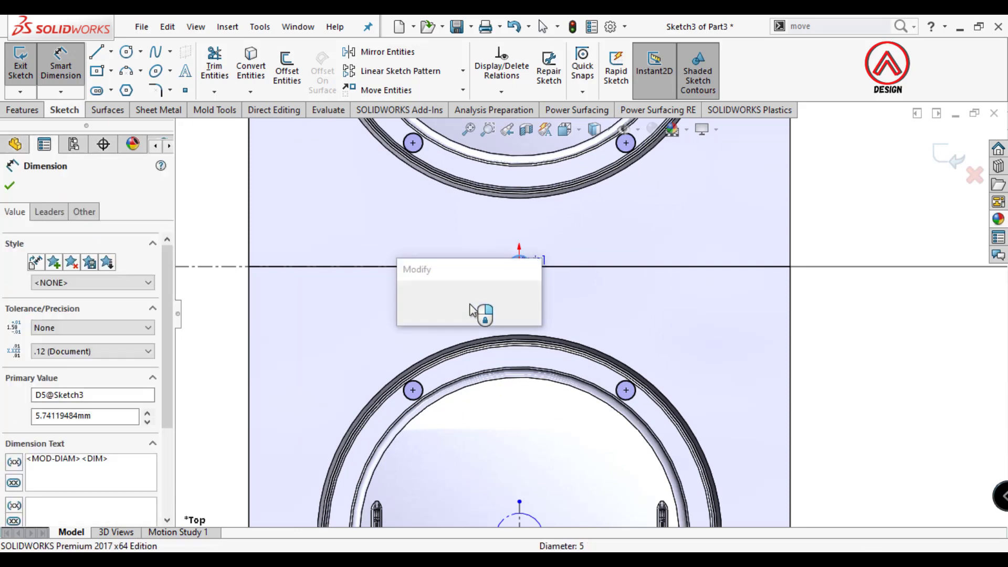
key(Return)
Exit Sketch3 and view the core block's top face Normal To.
scroll(837, 338, up, 3)
scroll(760, 354, up, 3)
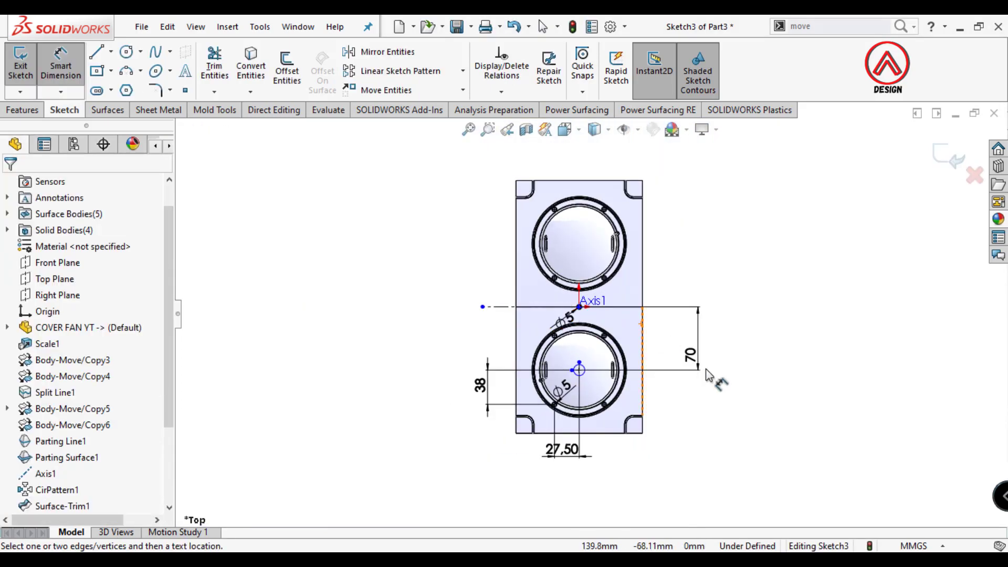
scroll(719, 345, down, 1)
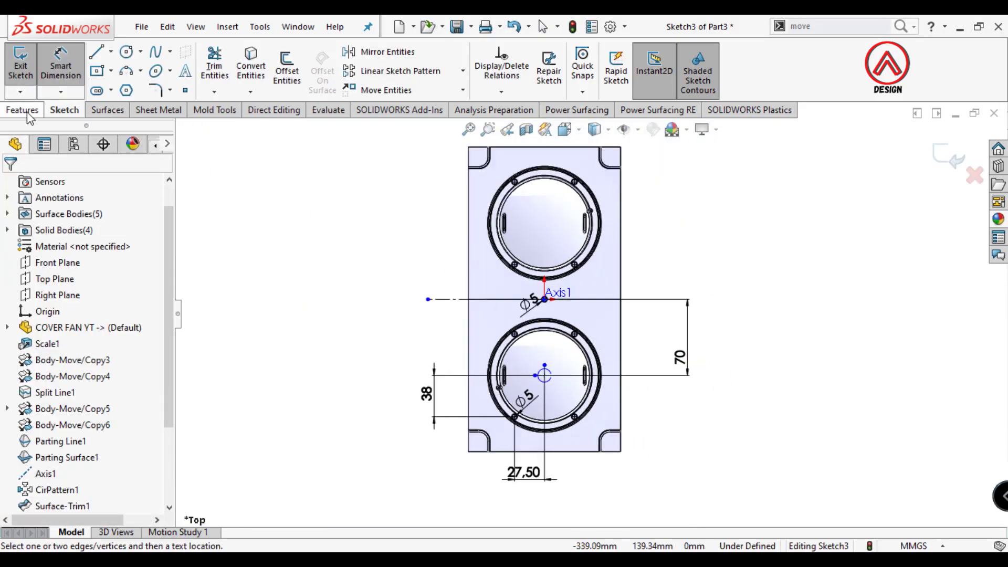
click(942, 155)
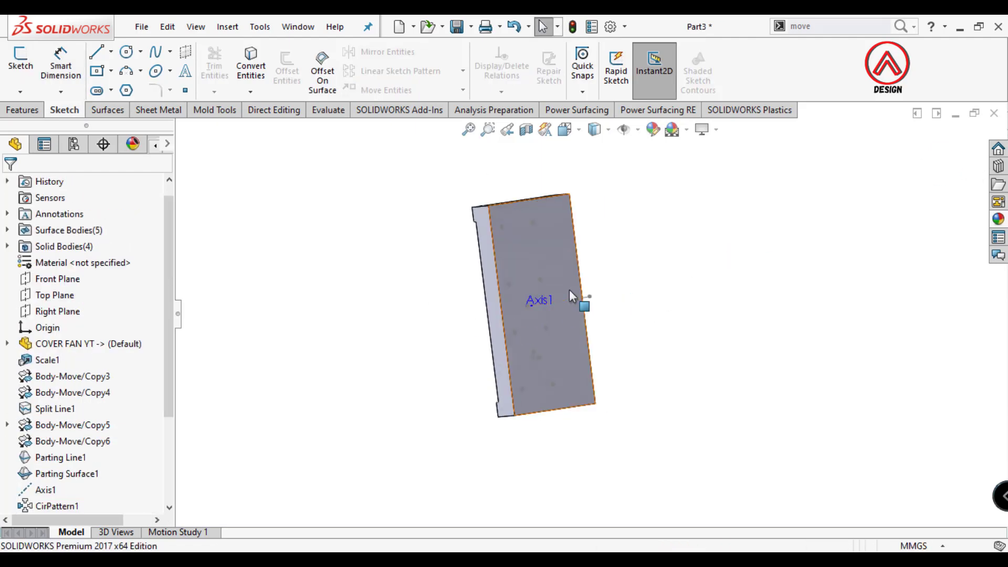
scroll(567, 286, down, 2)
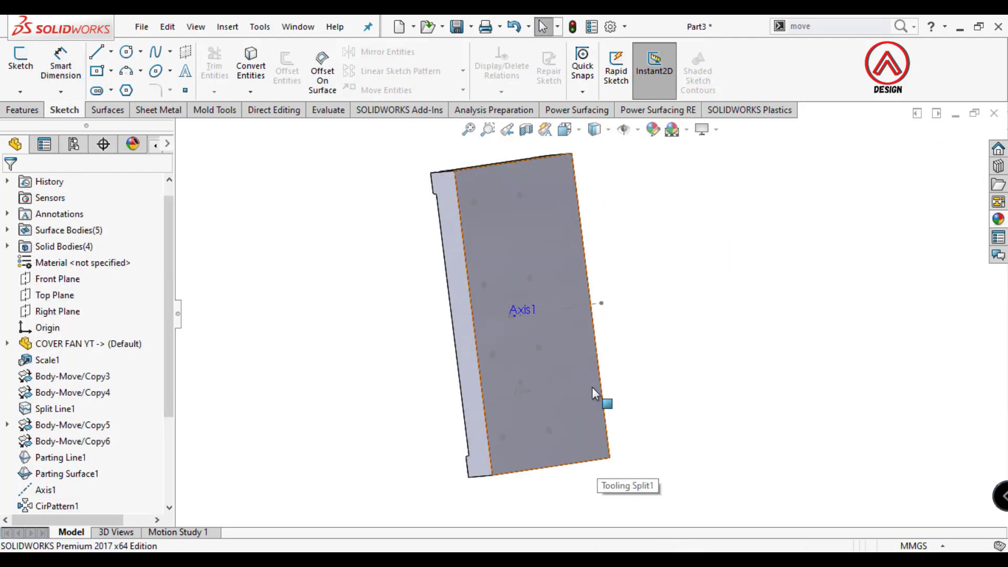
click(576, 370)
click(708, 333)
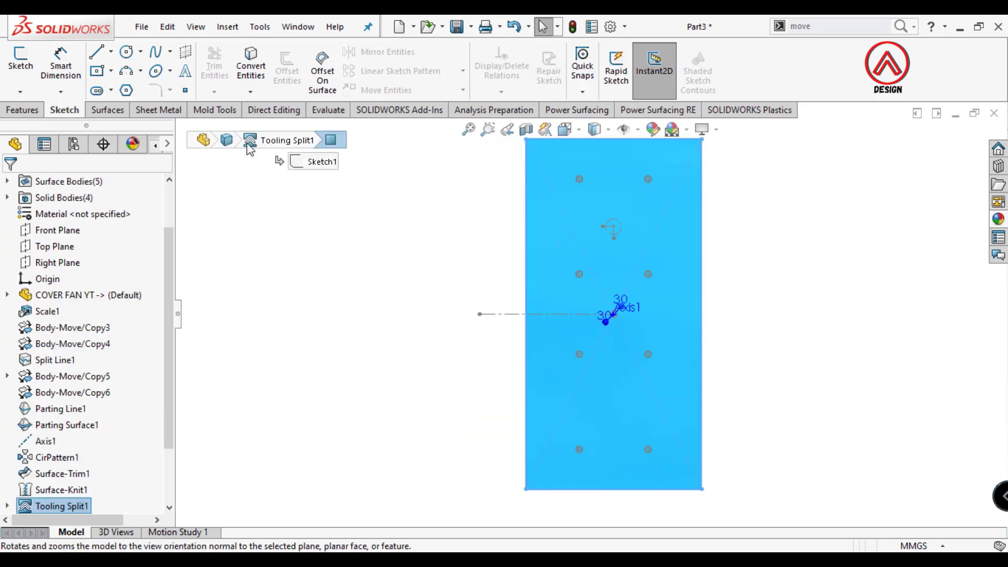
Set up a Hole Wizard hole as an ISO Ø5.0 dowel hole, Through All.
click(22, 110)
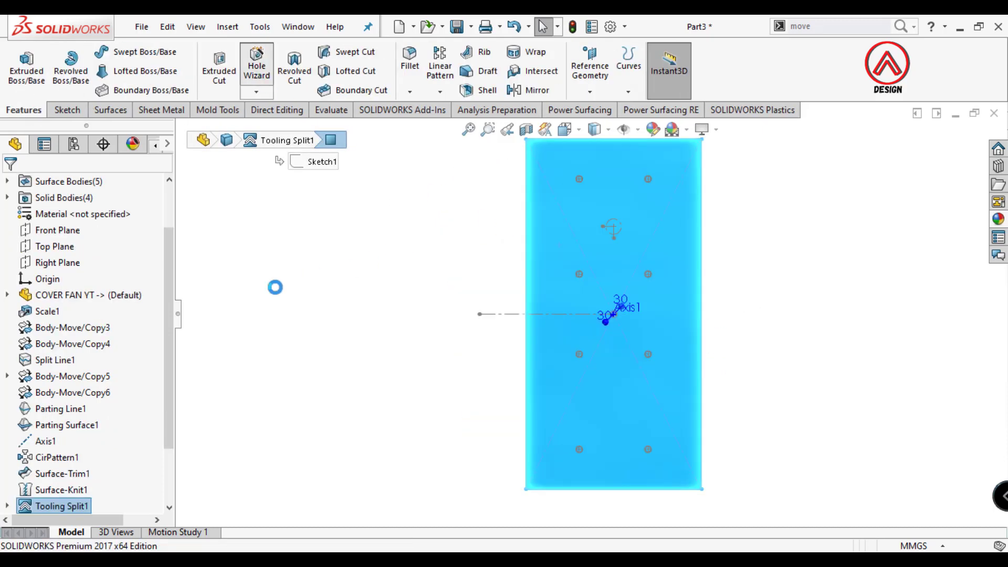
scroll(163, 361, down, 1)
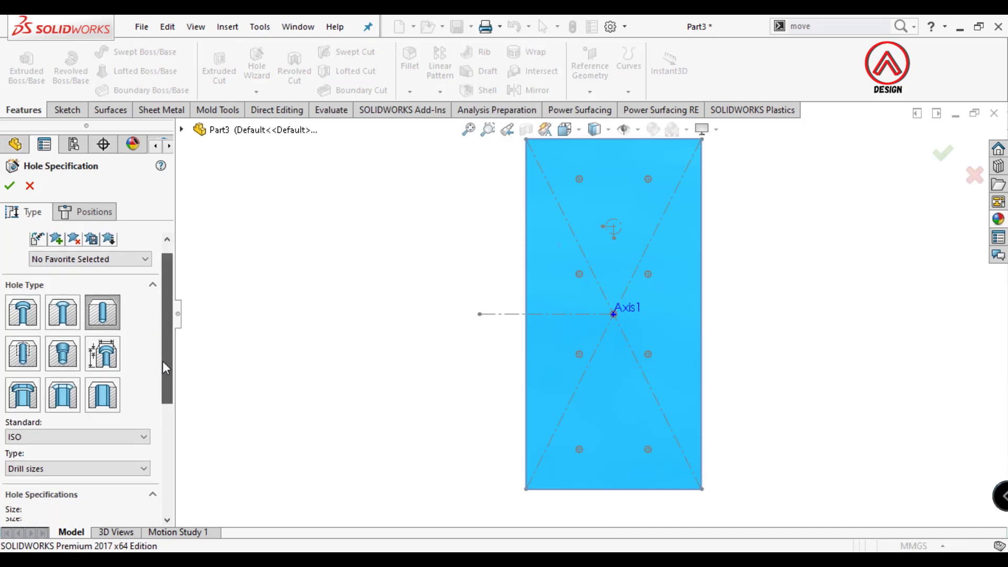
scroll(163, 367, down, 3)
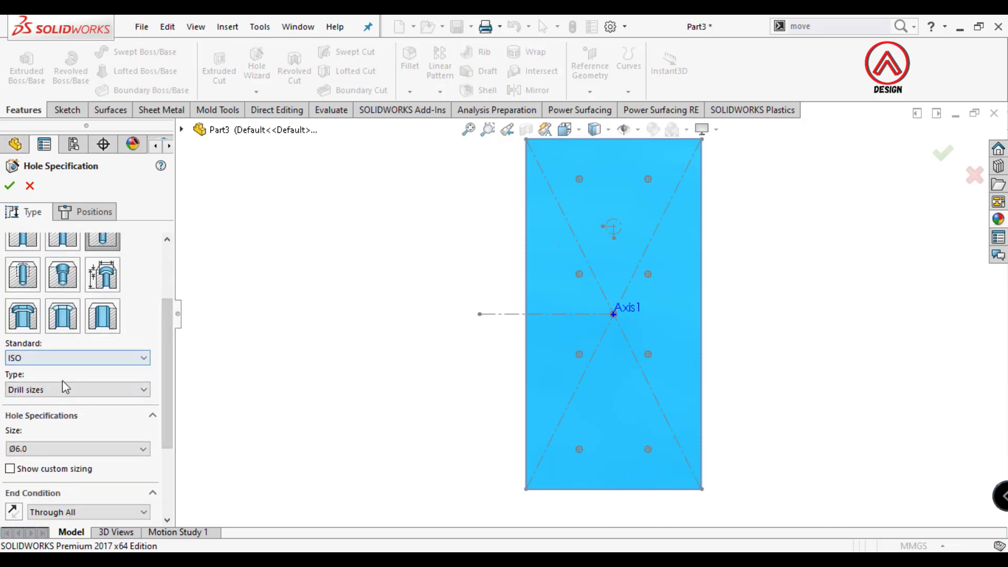
click(62, 389)
click(57, 405)
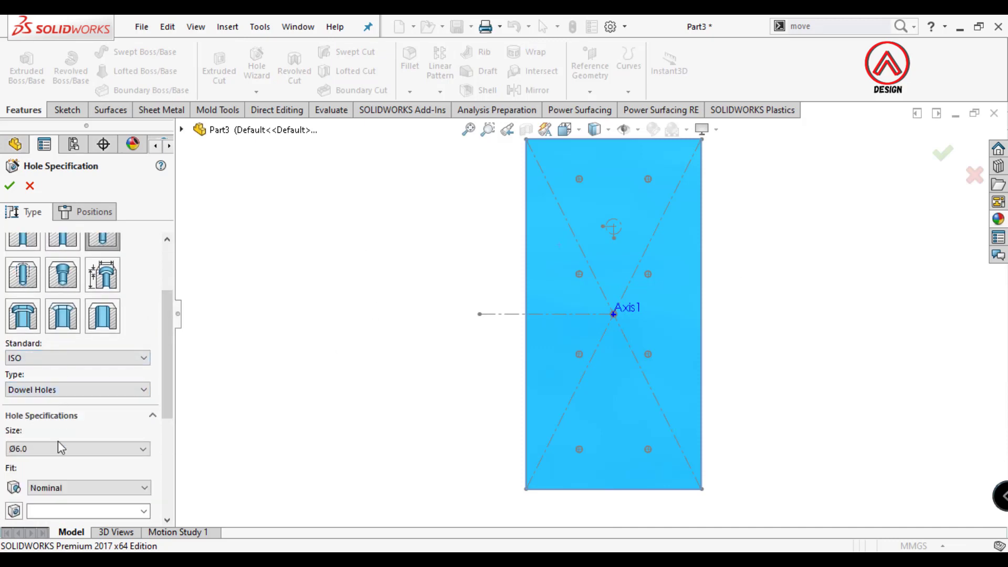
scroll(157, 422, down, 2)
click(74, 396)
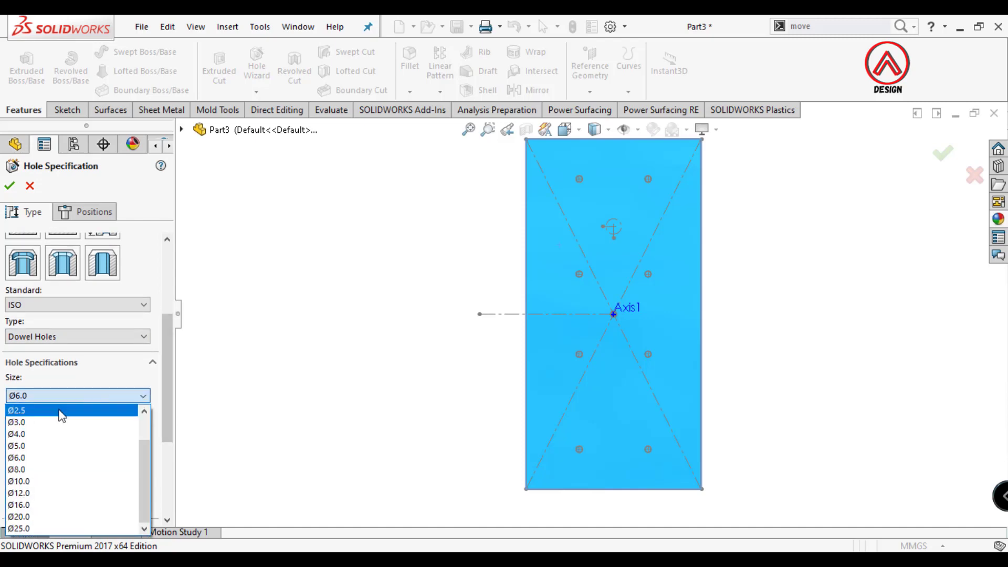
click(41, 446)
drag(162, 338, 160, 350)
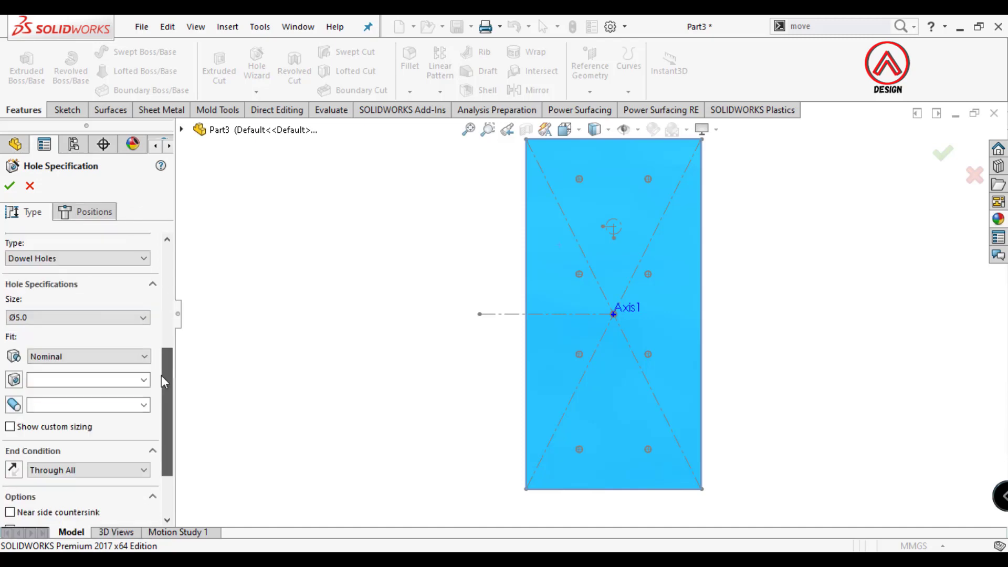
Place the dowel holes on the pin points around both cavities and create Dowel Hole1.
click(86, 211)
click(521, 200)
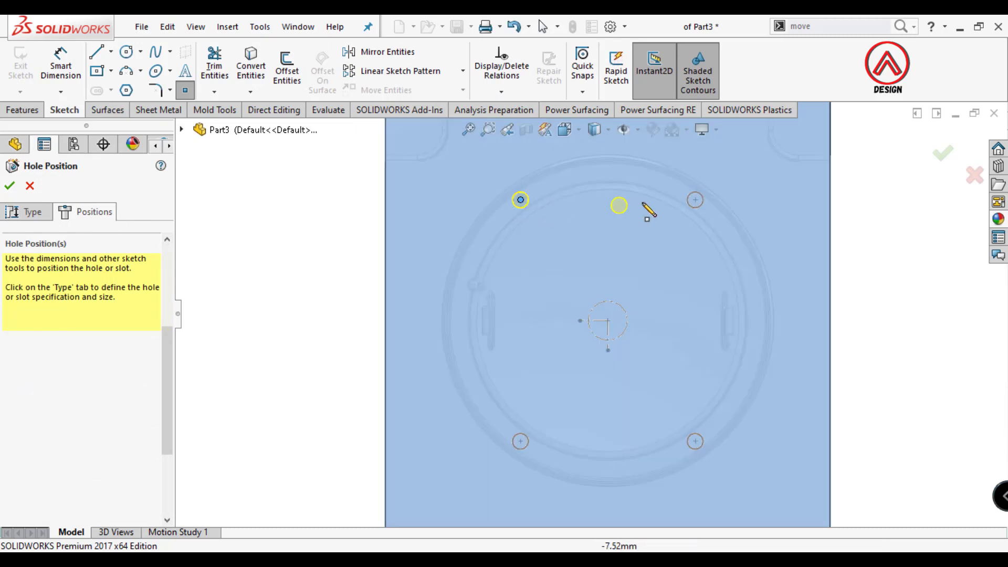
click(695, 199)
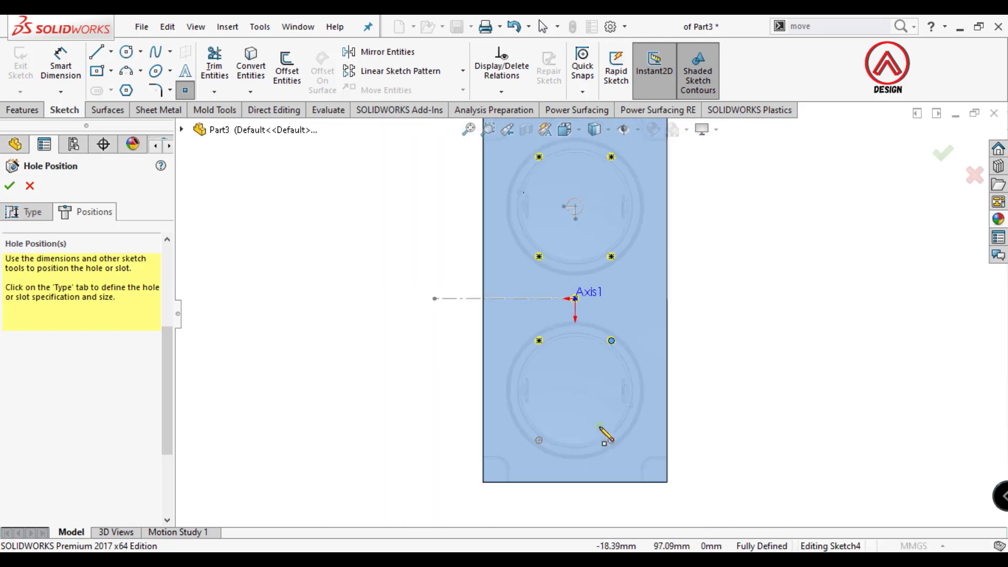
click(705, 400)
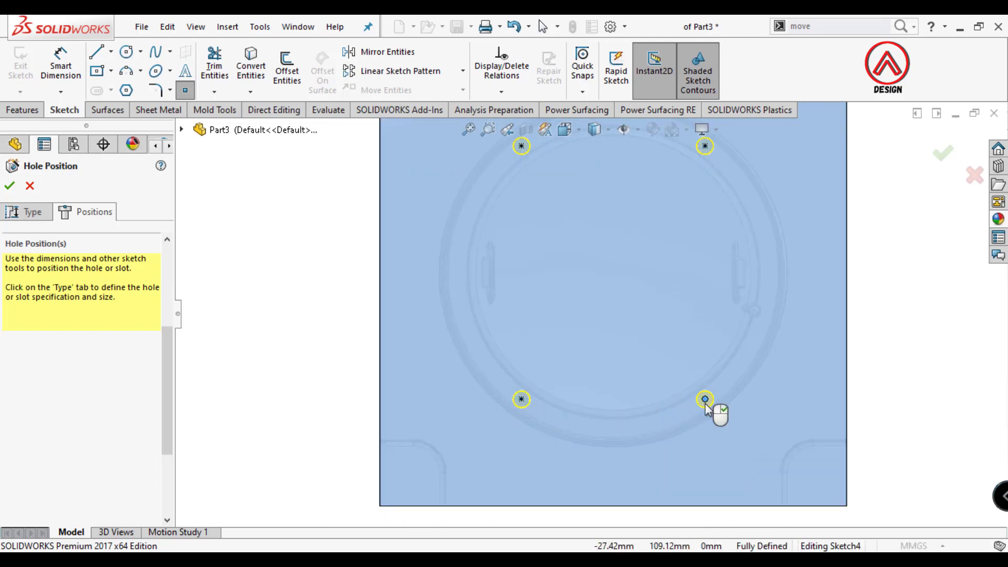
click(10, 185)
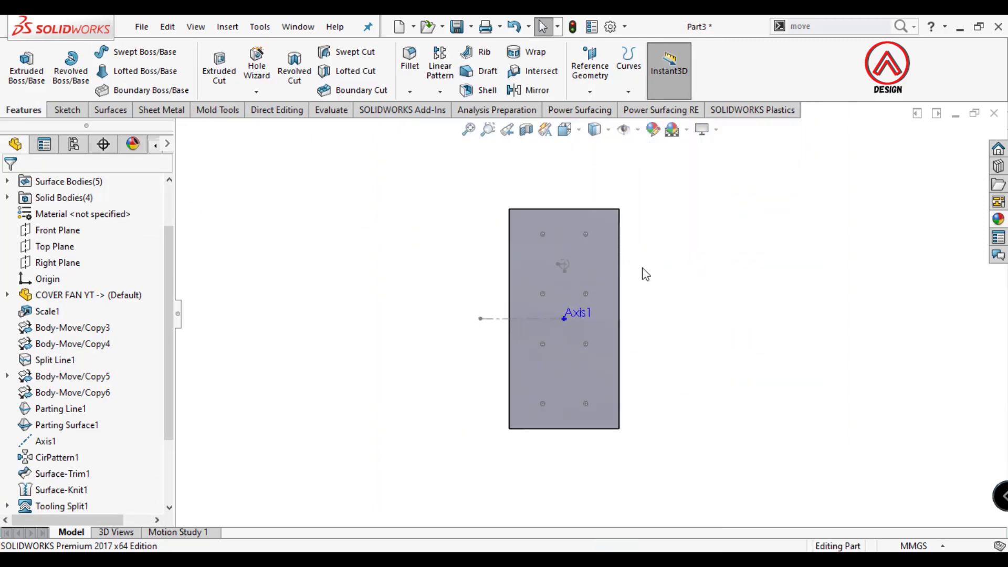
mouse_move(646, 272)
middle_down()
mouse_move(554, 419)
mouse_move(549, 383)
mouse_move(492, 438)
mouse_move(525, 367)
middle_up()
Select the core block's top face and view it Normal To.
scroll(577, 262, up, 5)
scroll(30, 485, down, 2)
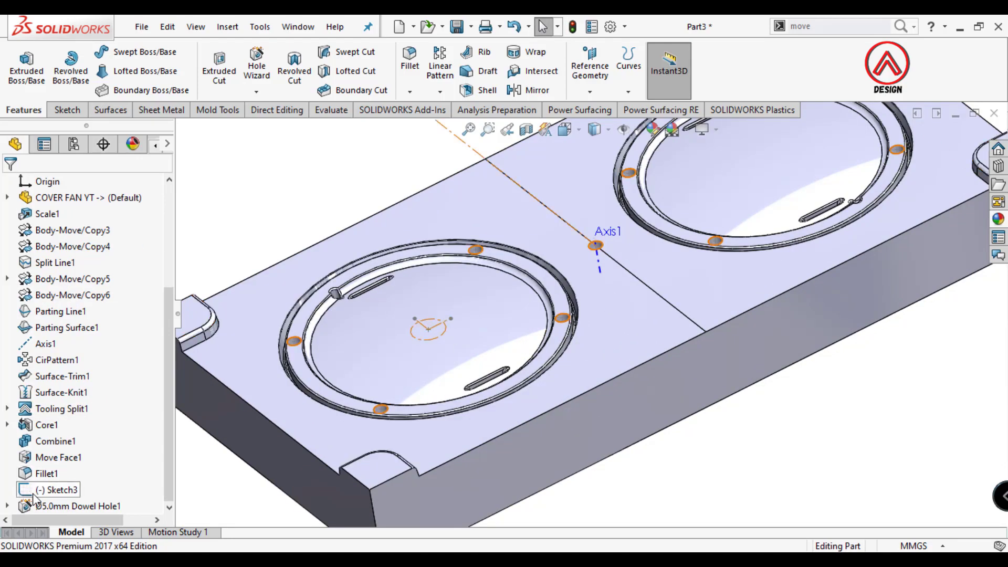
scroll(577, 289, up, 5)
middle_drag(500, 405, 566, 239)
click(566, 240)
click(697, 199)
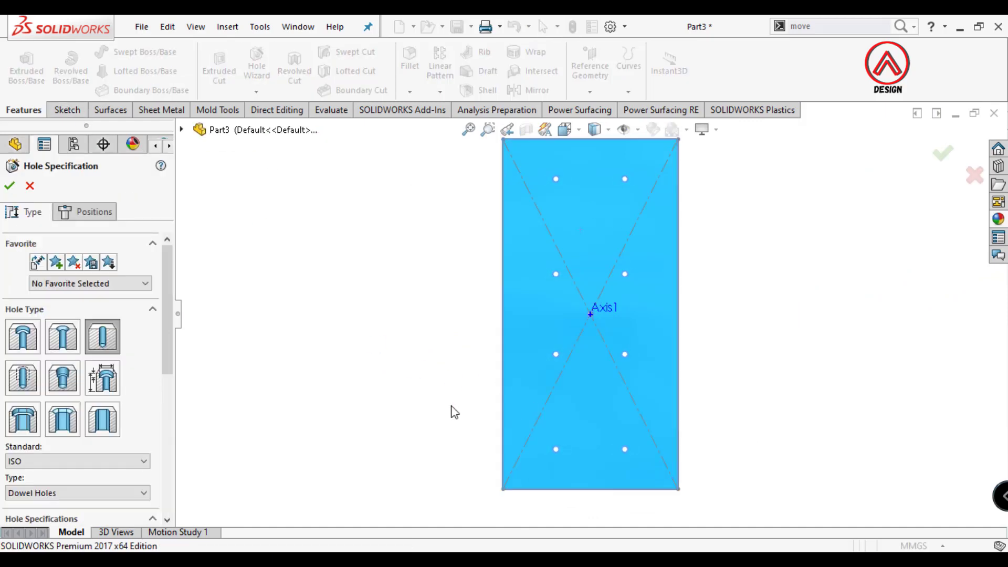
Configure an ISO M8 bottoming tapped hole, blind 19.75 mm with 16 mm thread depth.
drag(169, 293, 167, 332)
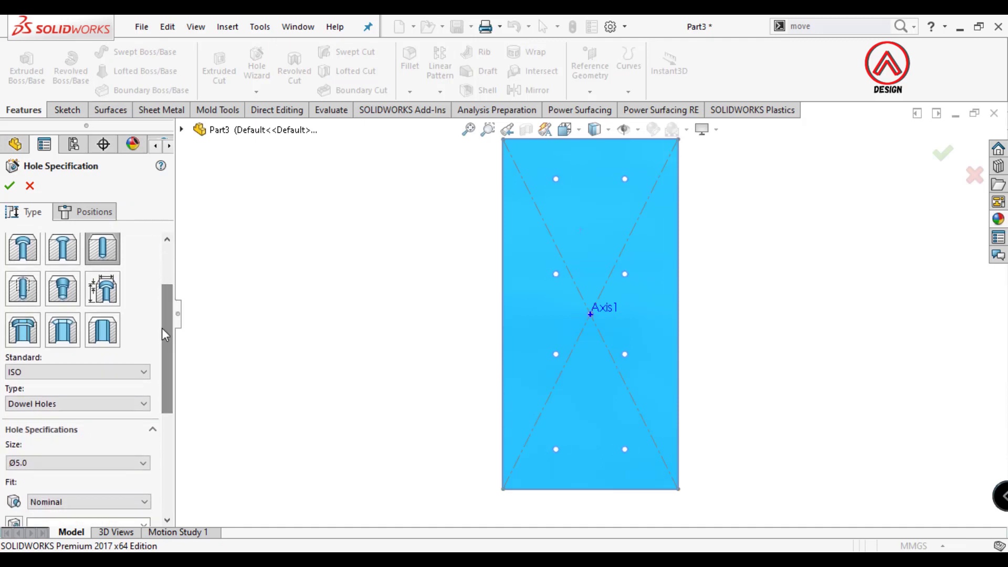
scroll(175, 303, up, 3)
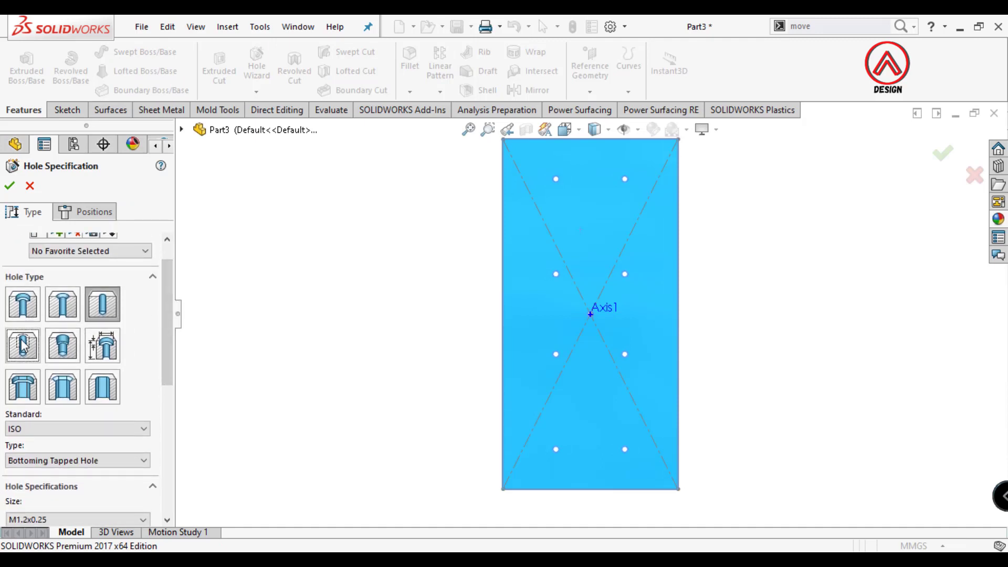
drag(168, 344, 168, 405)
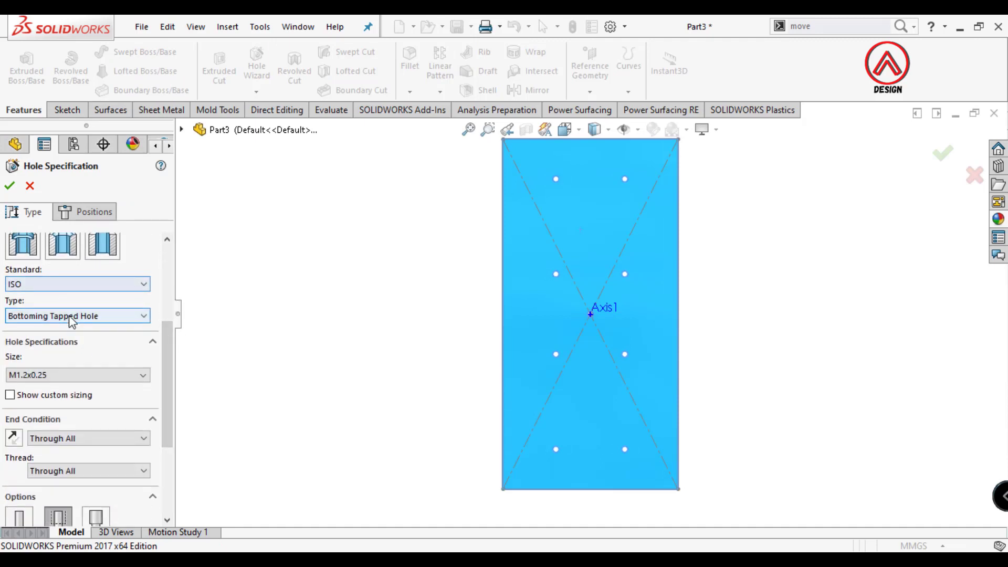
click(67, 376)
scroll(27, 485, down, 2)
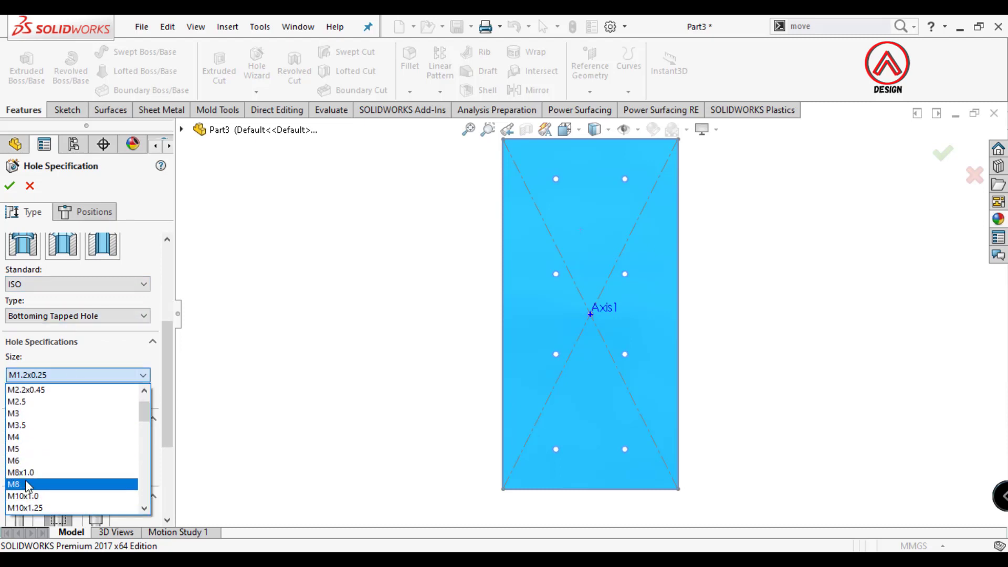
click(27, 485)
scroll(99, 384, down, 1)
click(84, 365)
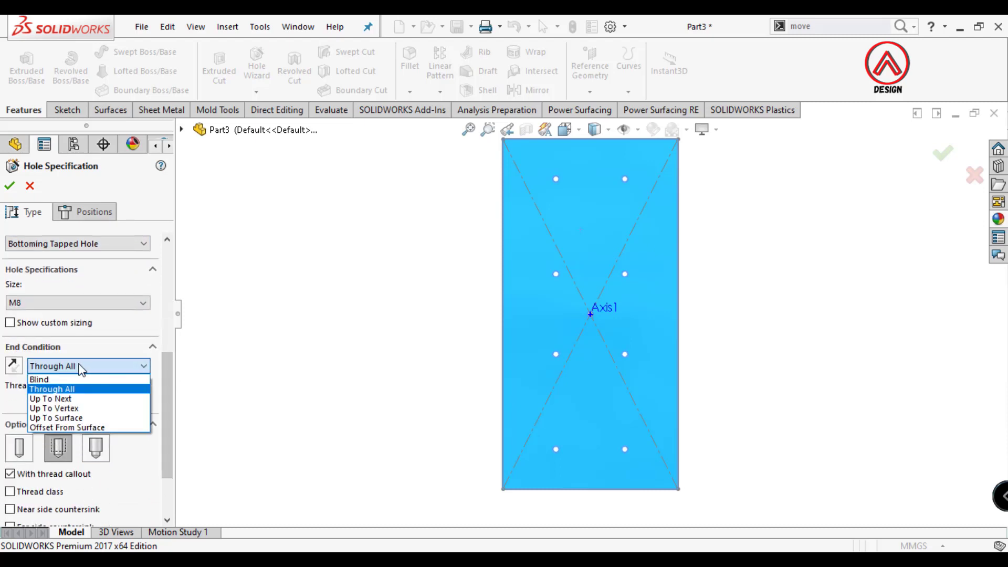
click(71, 386)
mouse_move(165, 408)
mouse_down()
mouse_move(163, 462)
mouse_move(171, 320)
mouse_up()
click(100, 216)
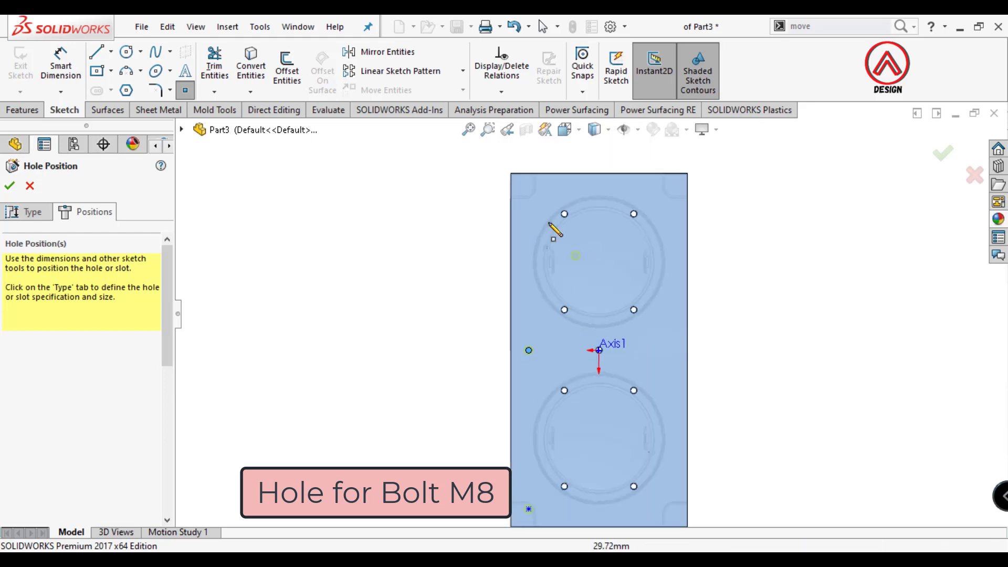
Draw a vertical construction line at Axis1 in the hole sketch.
click(111, 52)
click(122, 81)
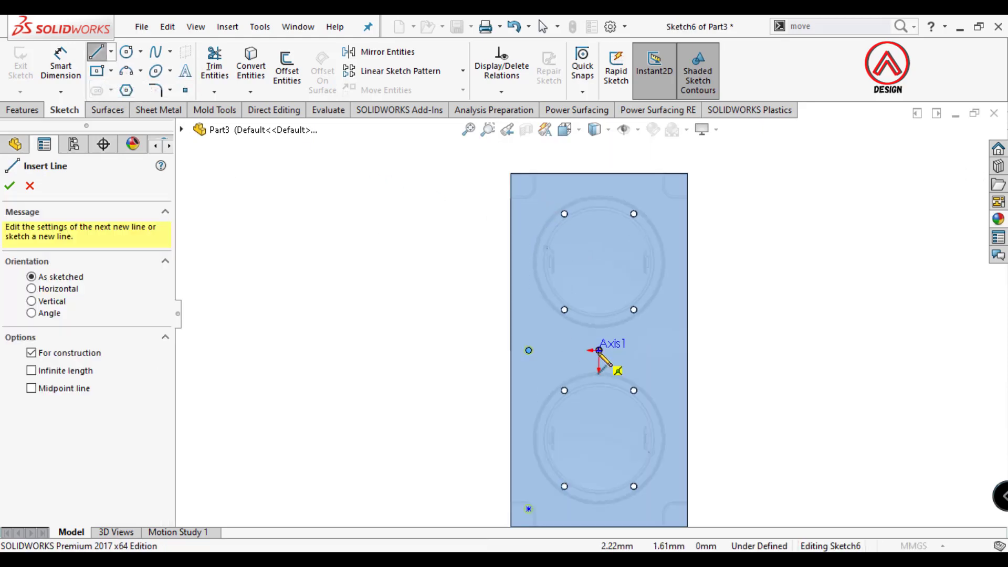
click(561, 350)
key(Escape)
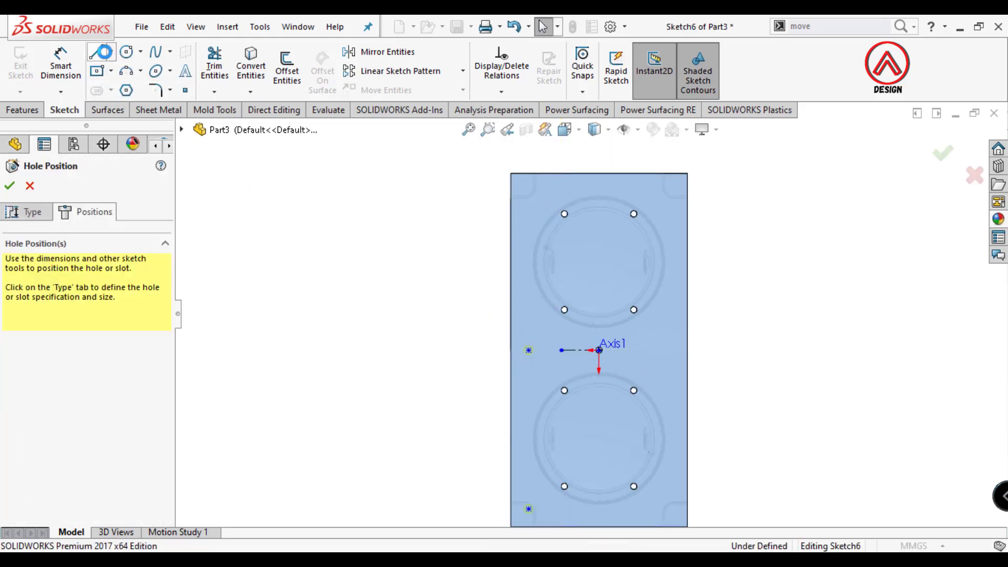
click(111, 51)
click(122, 81)
click(599, 350)
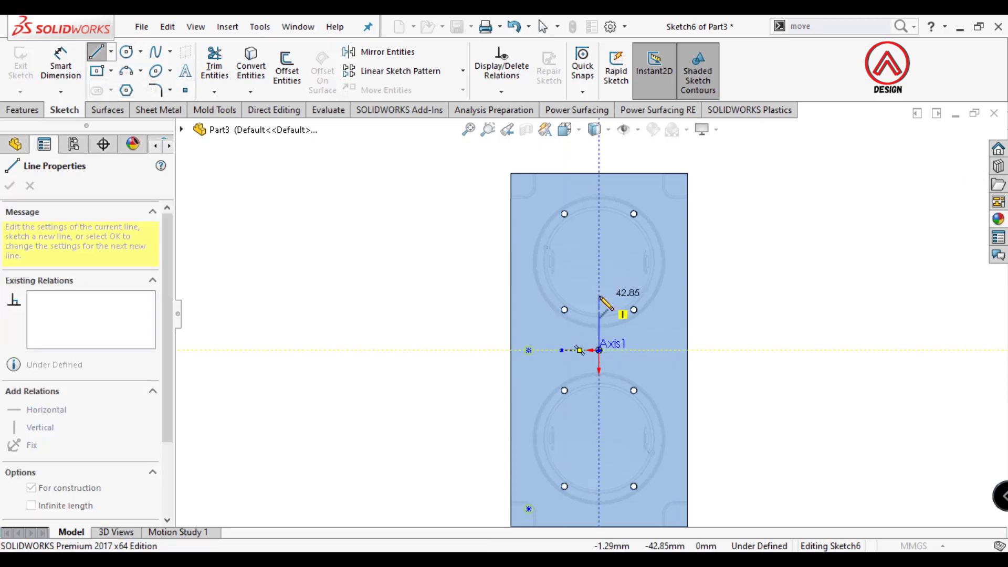
click(599, 297)
key(Escape)
Dimension the hole points 125 mm apart vertically and 55 mm from the axis.
click(61, 65)
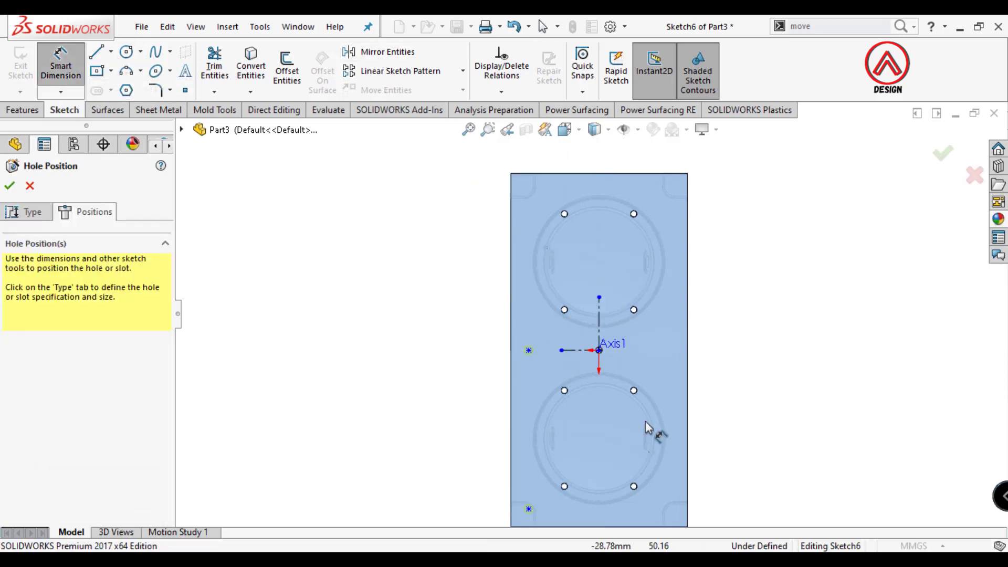
scroll(645, 421, up, 2)
click(516, 438)
click(516, 304)
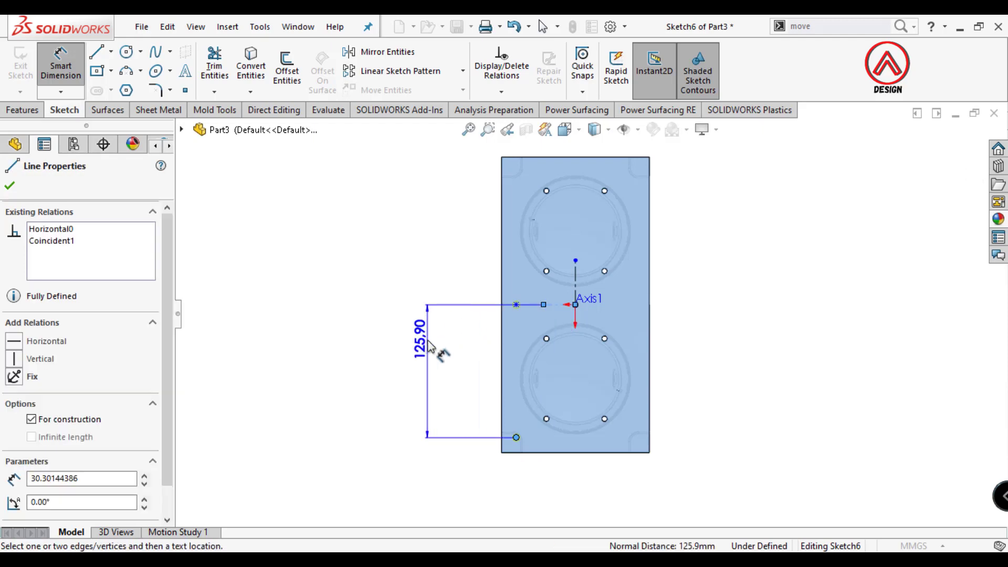
click(423, 352)
key(Return)
click(516, 436)
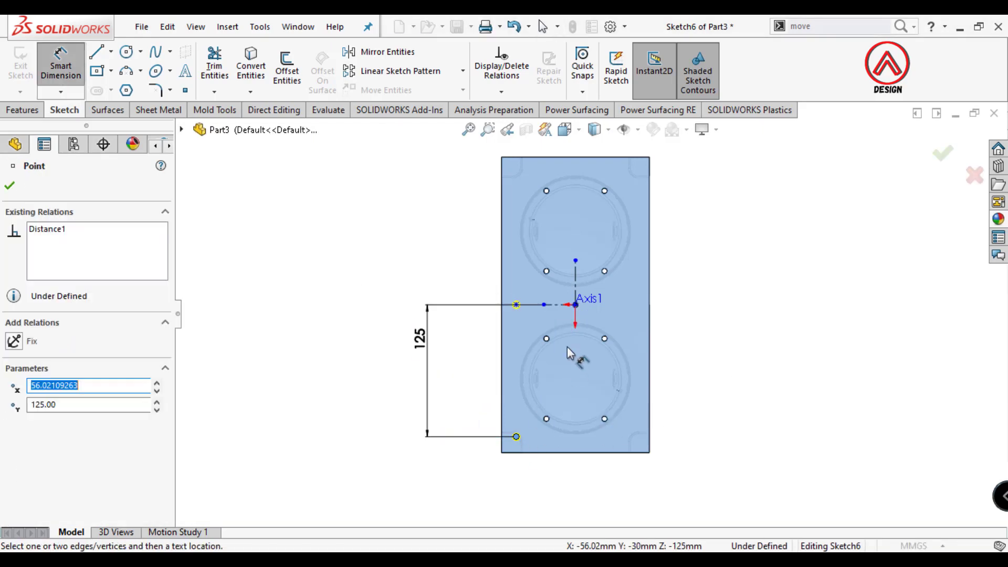
click(575, 300)
click(546, 502)
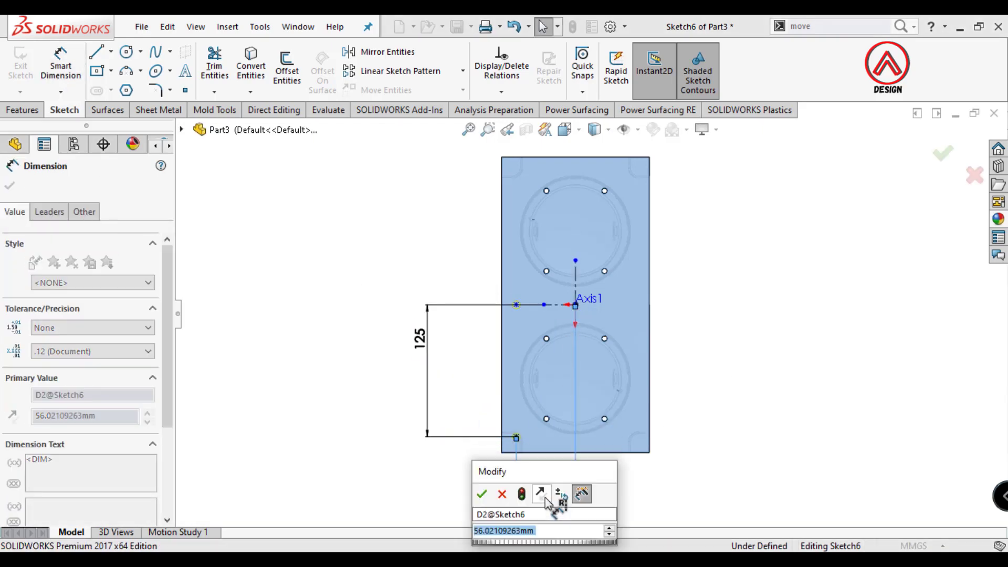
text(55)
key(Return)
scroll(575, 303, down, 2)
scroll(508, 317, down, 2)
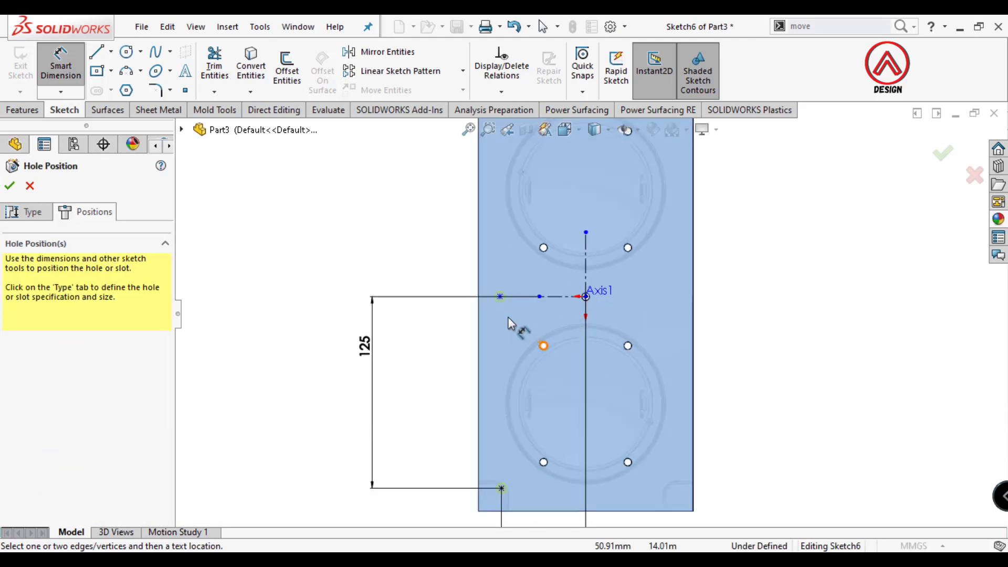
key(Escape)
Add Vertical and Horizontal relations aligning the hole points with each other and the axis.
click(500, 302)
ctrl+click(501, 488)
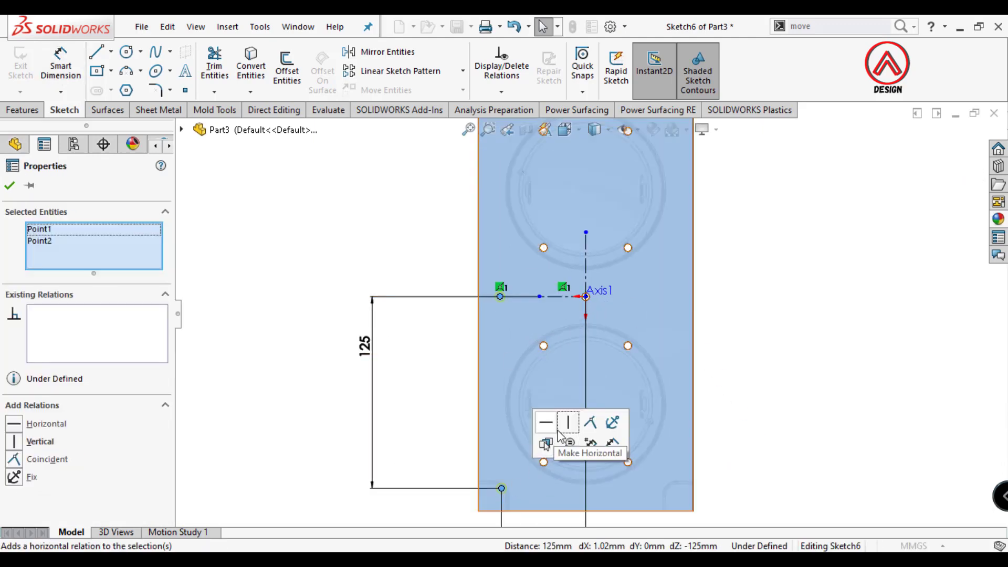
click(571, 420)
click(902, 341)
click(501, 296)
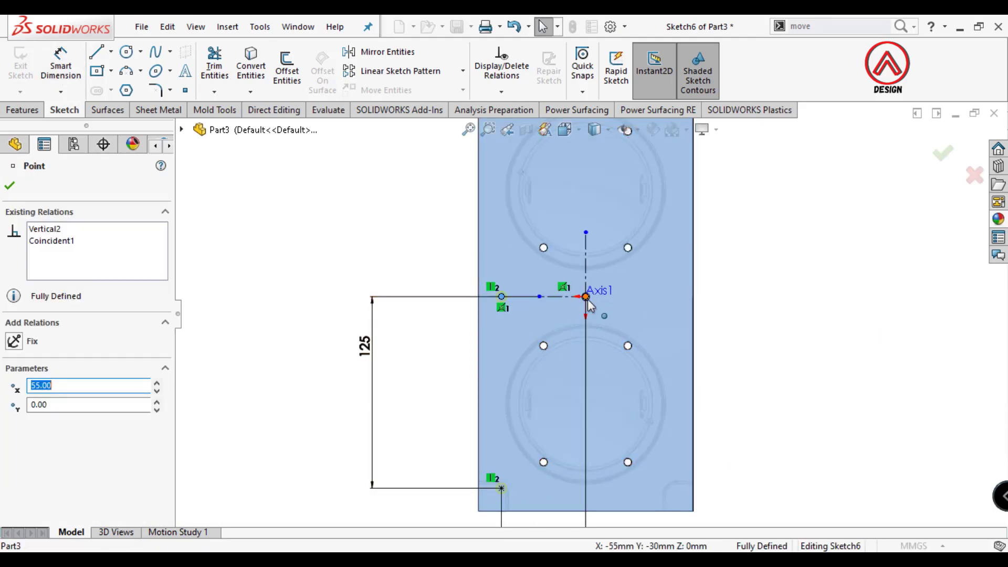
ctrl+click(586, 297)
click(637, 232)
click(725, 322)
Mirror the three hole points about the axis centreline to the opposite long edge.
click(388, 52)
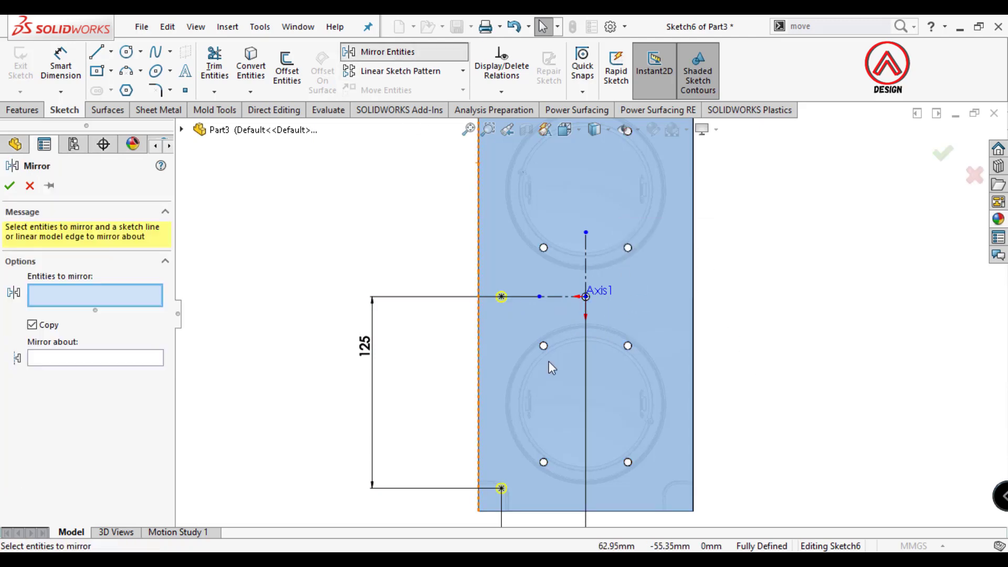
click(501, 488)
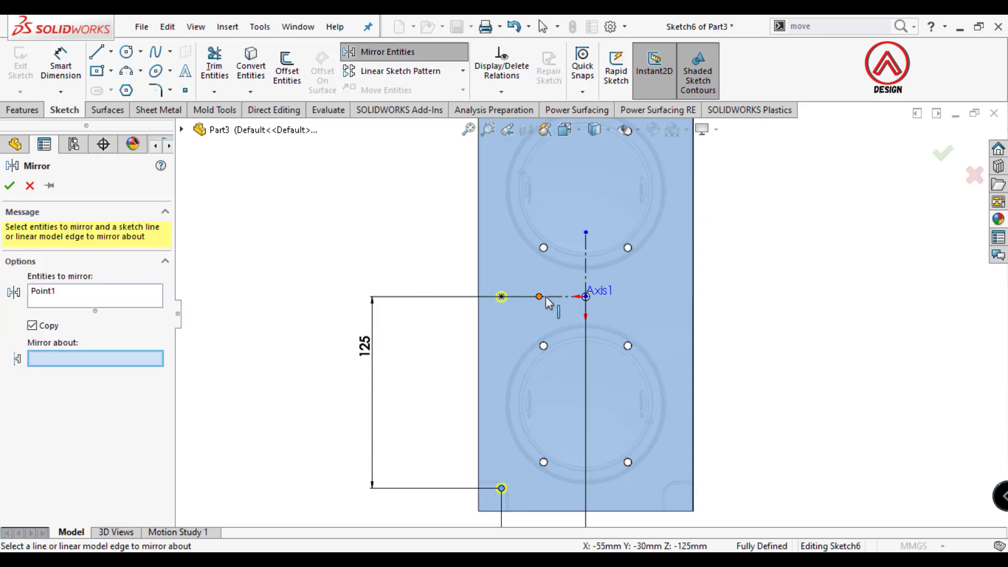
key(f)
click(10, 186)
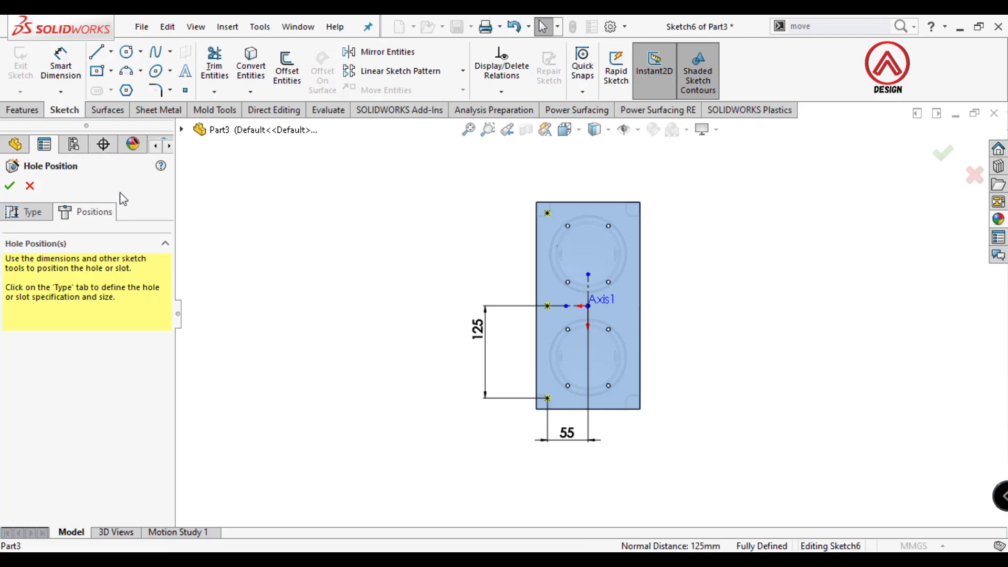
click(375, 58)
click(547, 213)
click(547, 305)
click(547, 398)
click(115, 388)
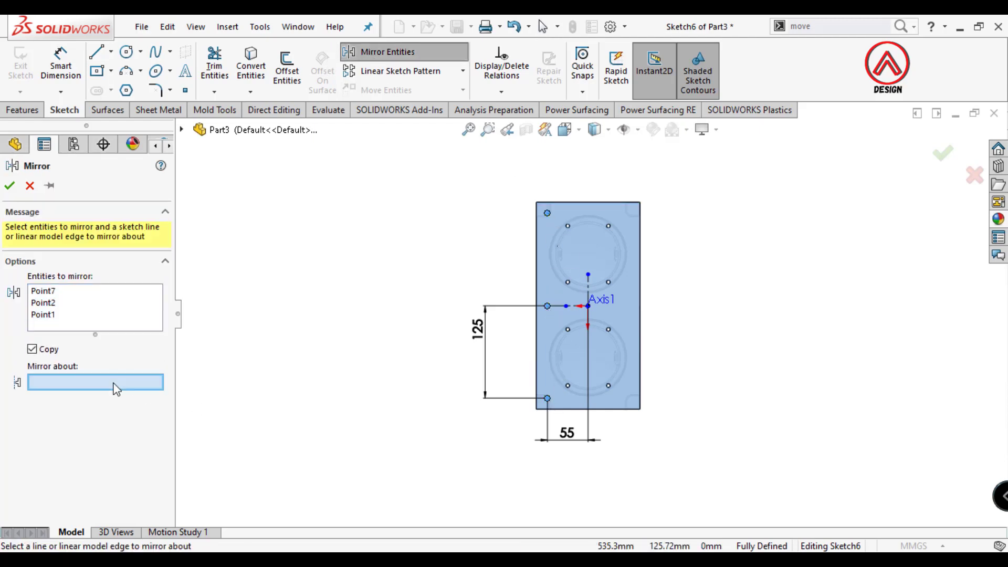
click(596, 286)
click(9, 187)
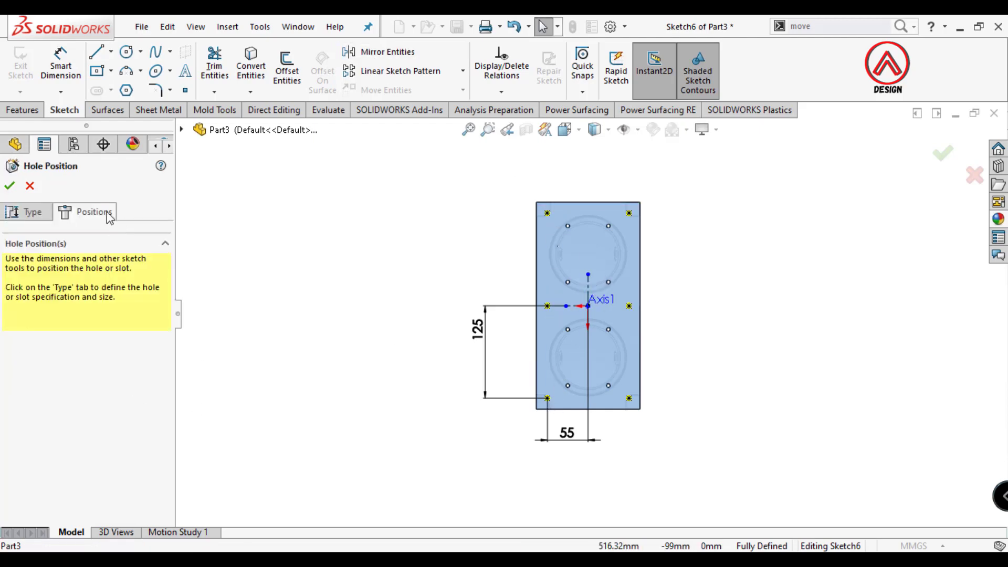
Orbit to the block's end face, view it Normal To, and start a new Hole Wizard hole.
mouse_move(612, 256)
middle_down()
mouse_move(637, 351)
mouse_move(603, 326)
middle_up()
middle_drag(550, 439, 571, 416)
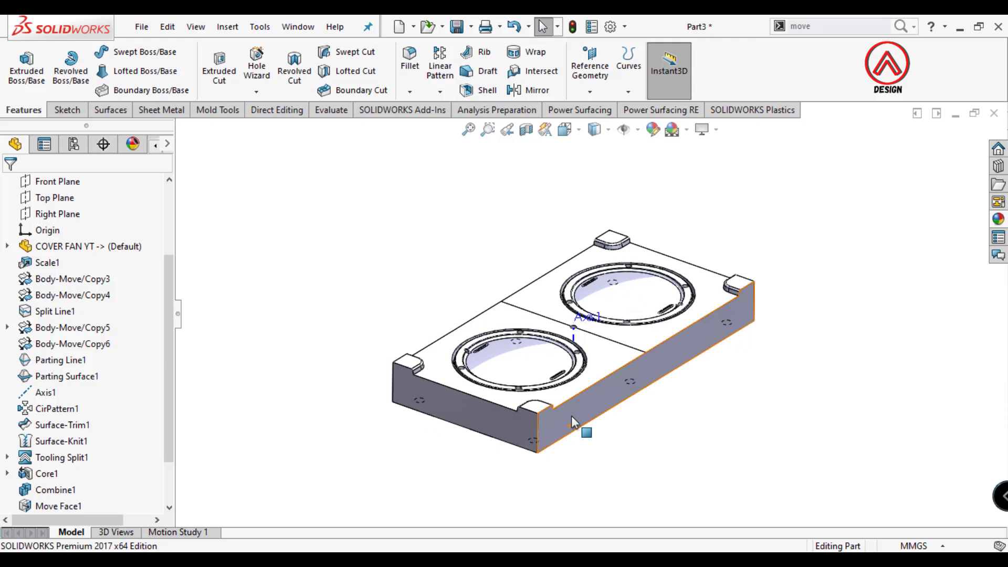
scroll(571, 415, down, 2)
scroll(561, 414, down, 2)
click(527, 360)
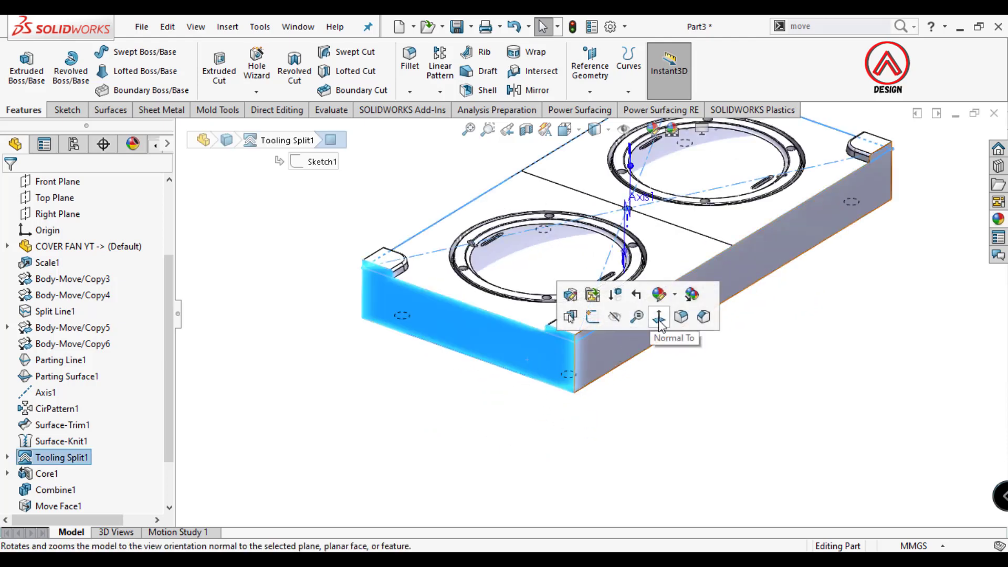
click(659, 317)
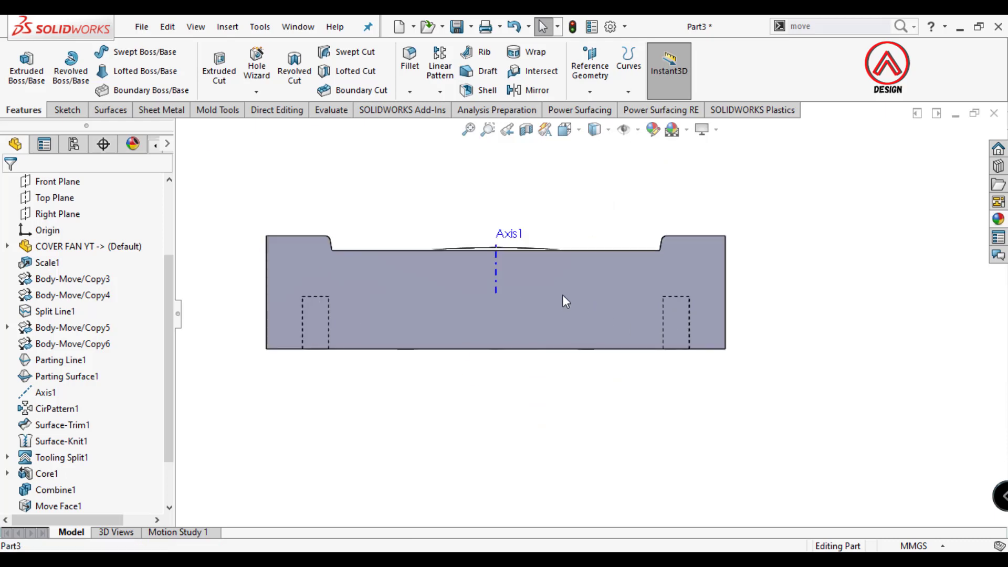
click(257, 68)
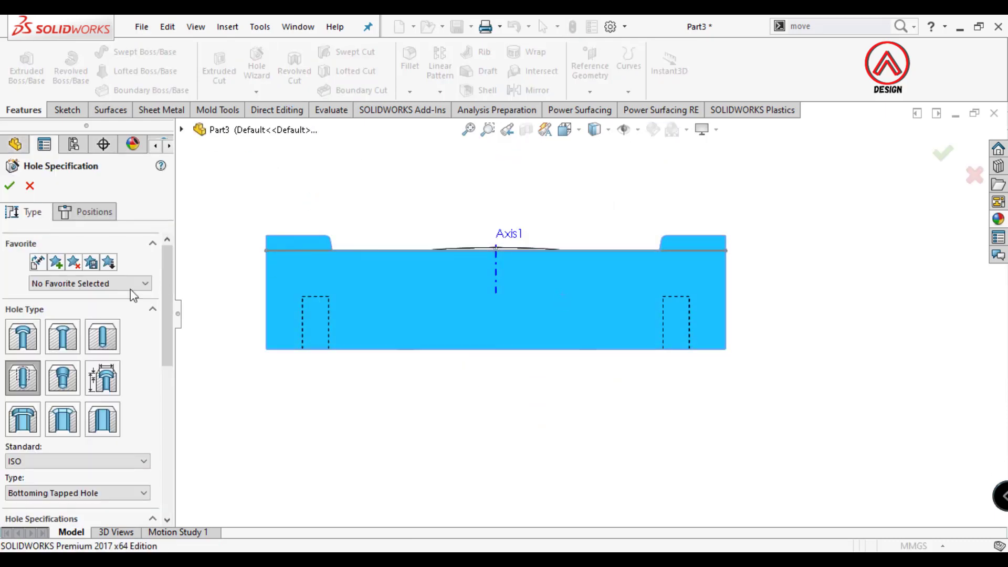
Make the hole a 1/8 Tapered Pipe Tap with 10 mm thread, cosmetic thread and custom 8 mm diameter.
click(89, 378)
drag(165, 346, 159, 420)
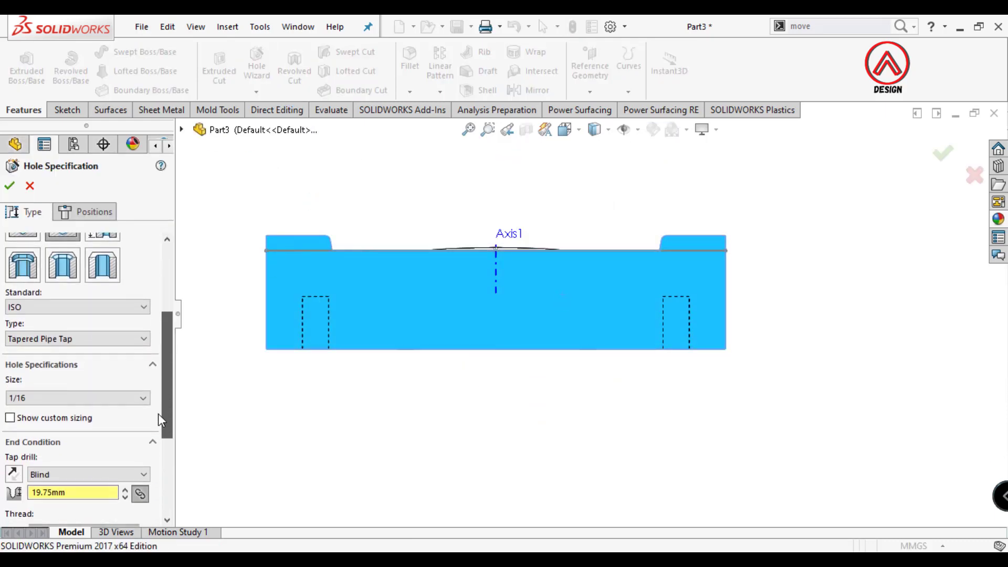
click(51, 366)
click(41, 397)
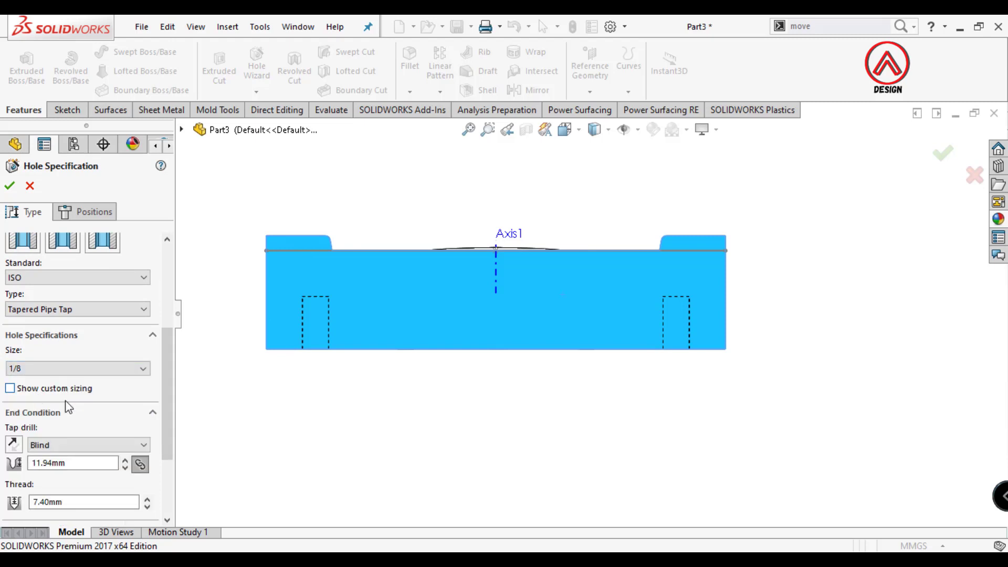
drag(168, 415, 165, 446)
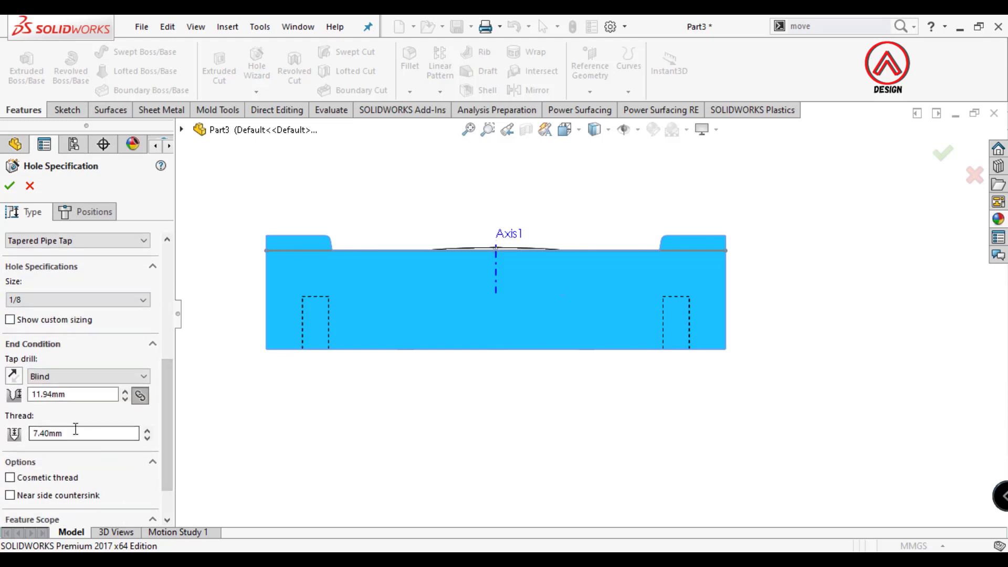
click(51, 483)
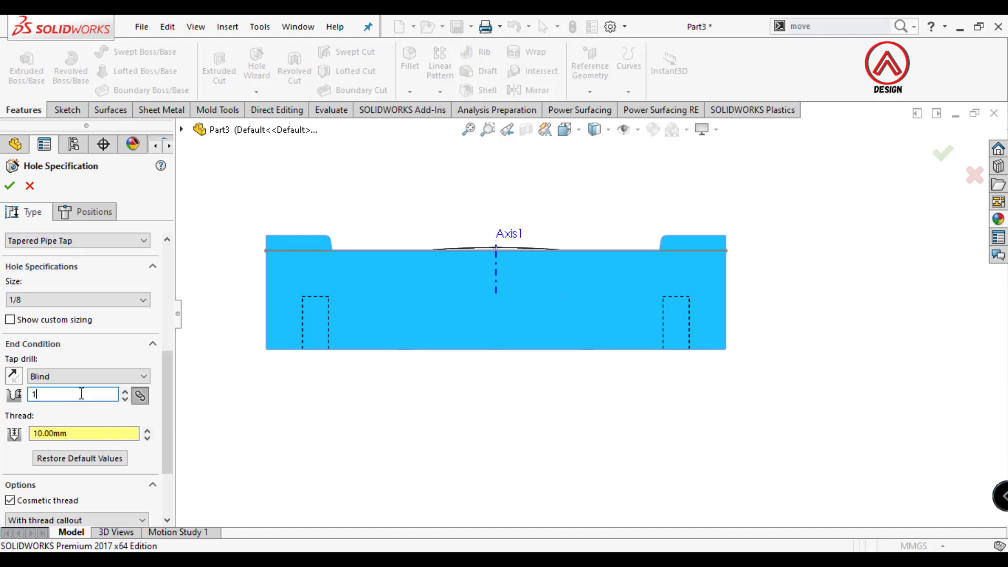
text(25)
mouse_move(167, 417)
mouse_down()
mouse_move(167, 465)
mouse_move(159, 373)
mouse_up()
scroll(105, 410, down, 1)
click(53, 424)
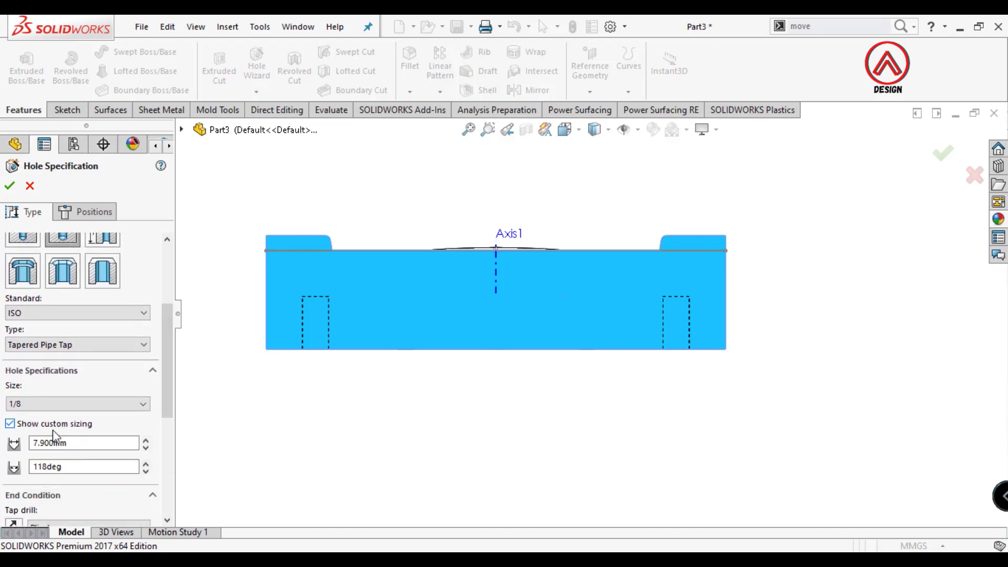
text(8)
key(Return)
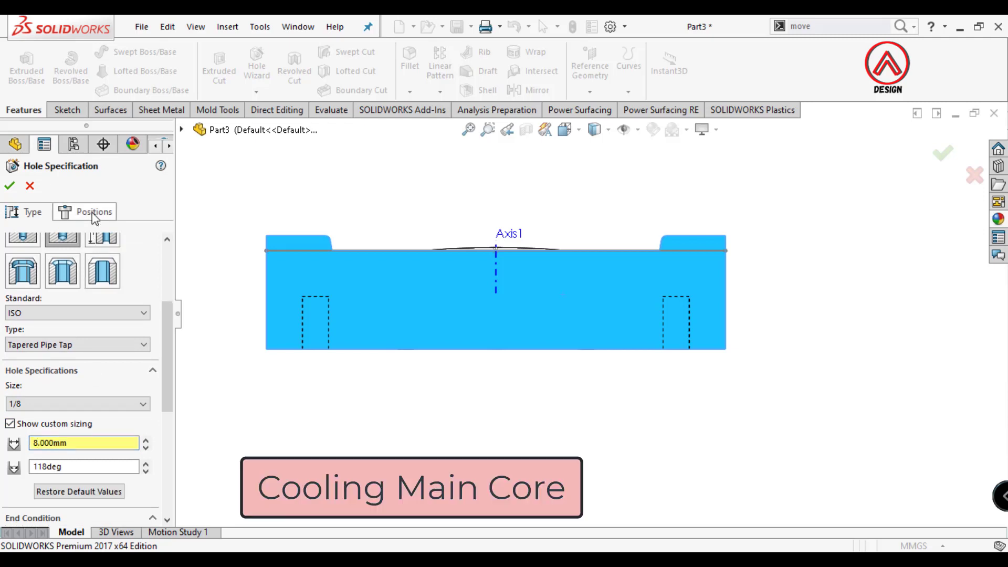
Place the hole point on the end face and dimension it 16.5 mm from the central axis.
click(92, 212)
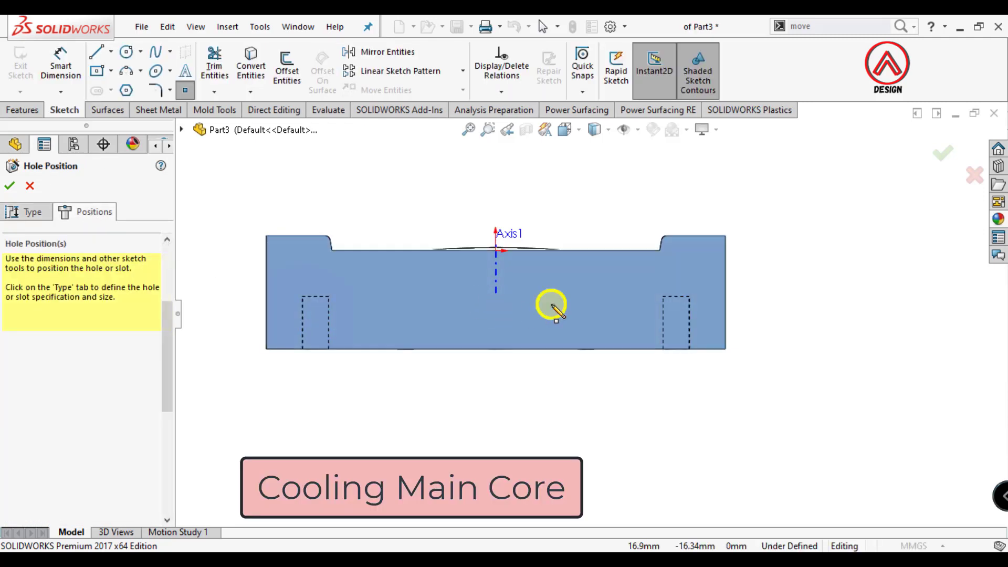
click(551, 303)
click(496, 251)
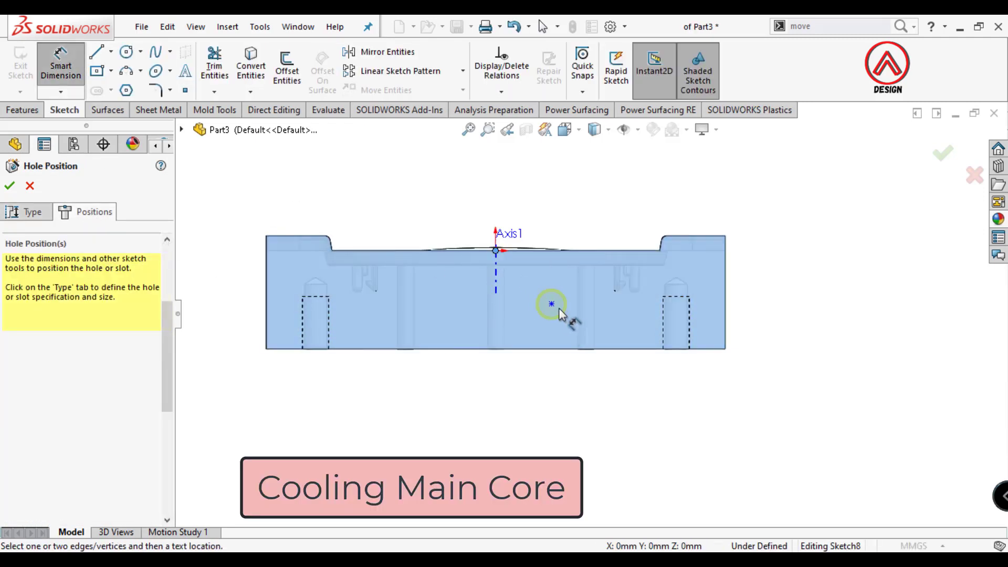
click(551, 304)
click(549, 402)
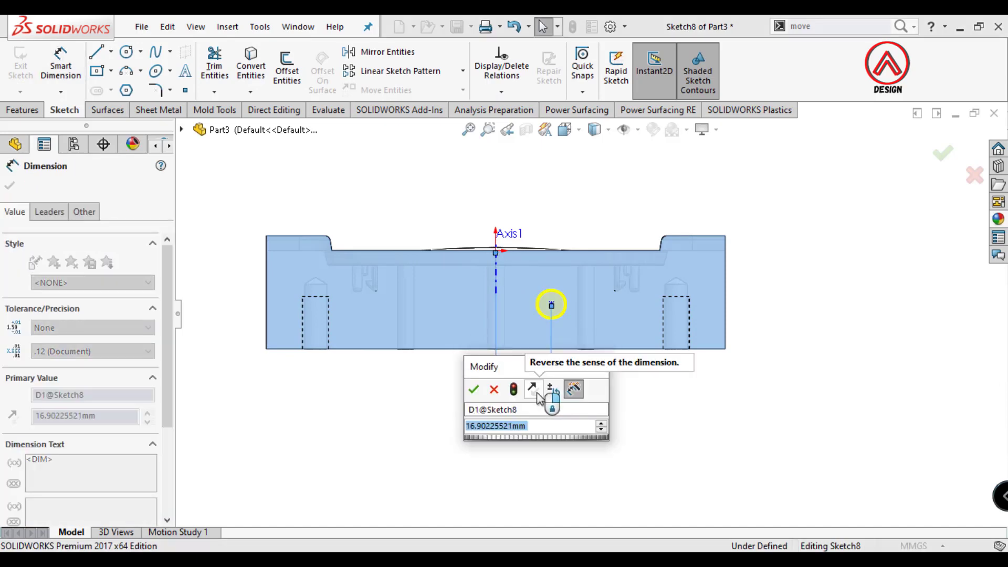
text(16.5)
key(Return)
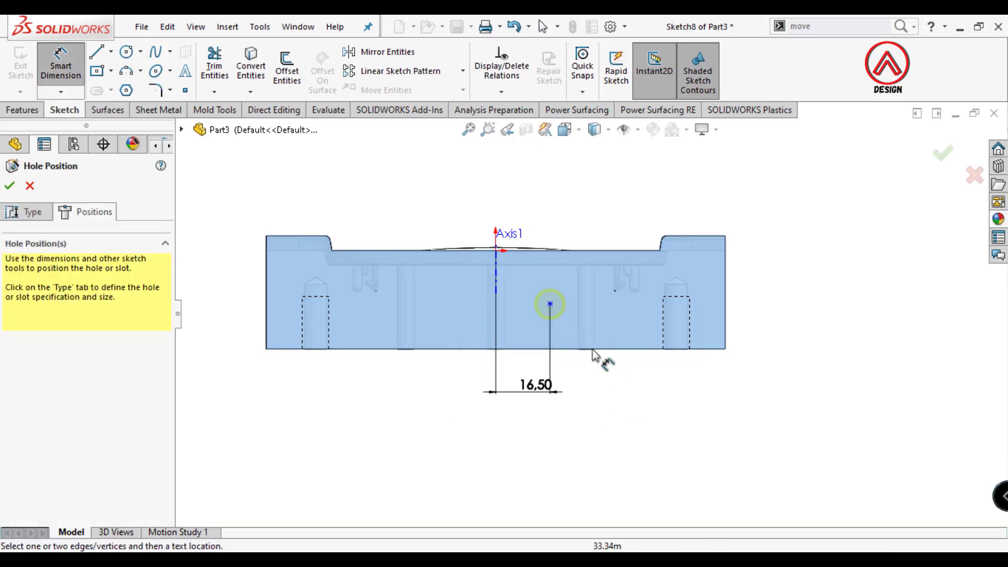
Dimension the hole point 15 mm from the bottom edge and accept the cooling hole.
click(550, 304)
click(572, 349)
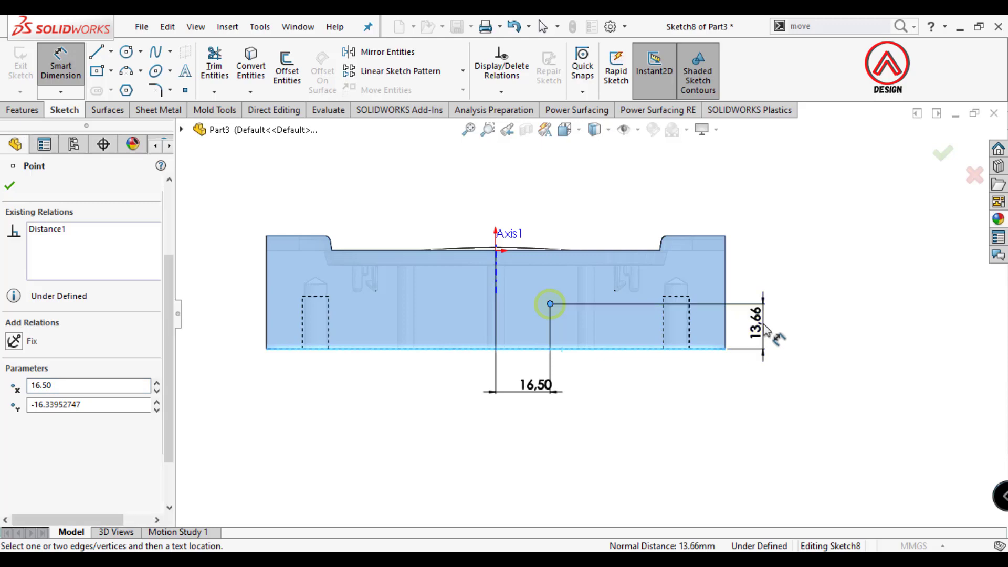
click(765, 335)
text(15)
key(Return)
key(Escape)
key(ctrl+7)
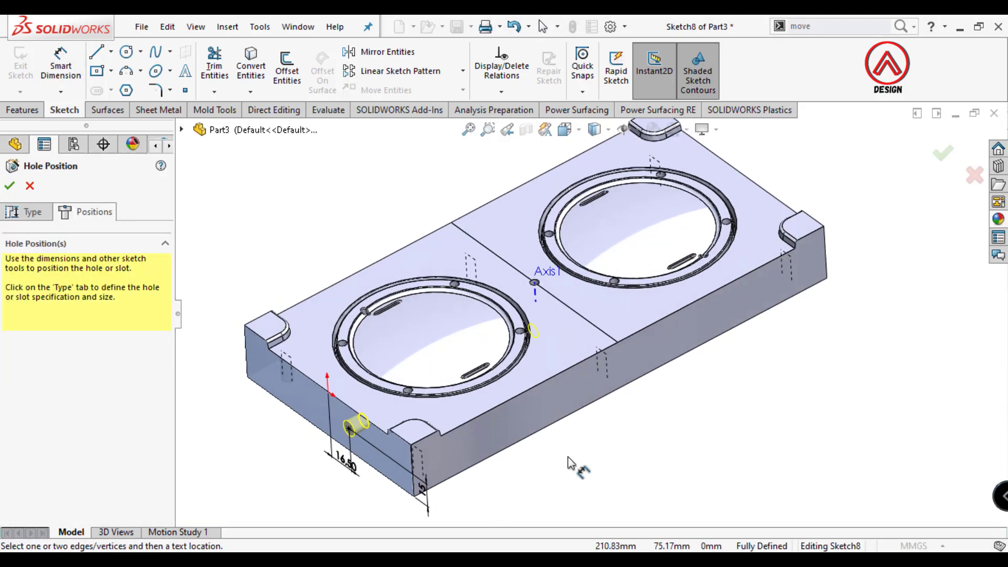
click(9, 186)
Switch to Hidden Lines Visible and view the block's long side face head-on.
click(598, 130)
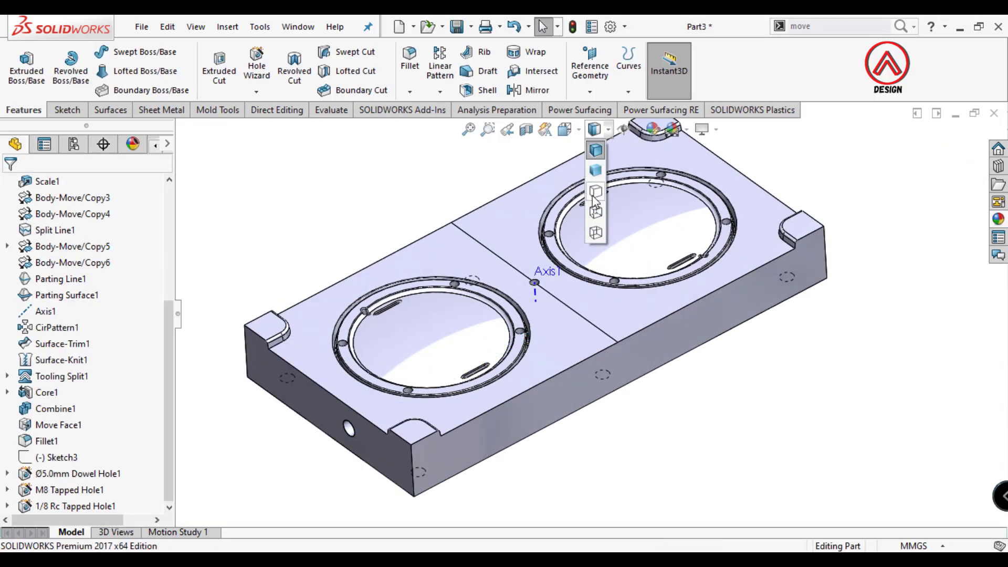
click(595, 208)
middle_drag(596, 294, 525, 384)
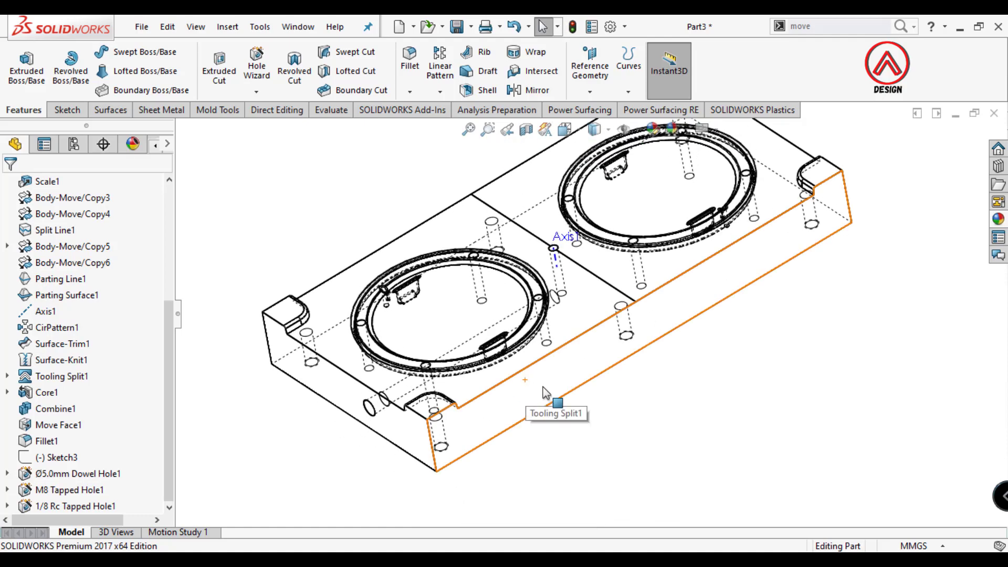
middle_drag(636, 393, 509, 378)
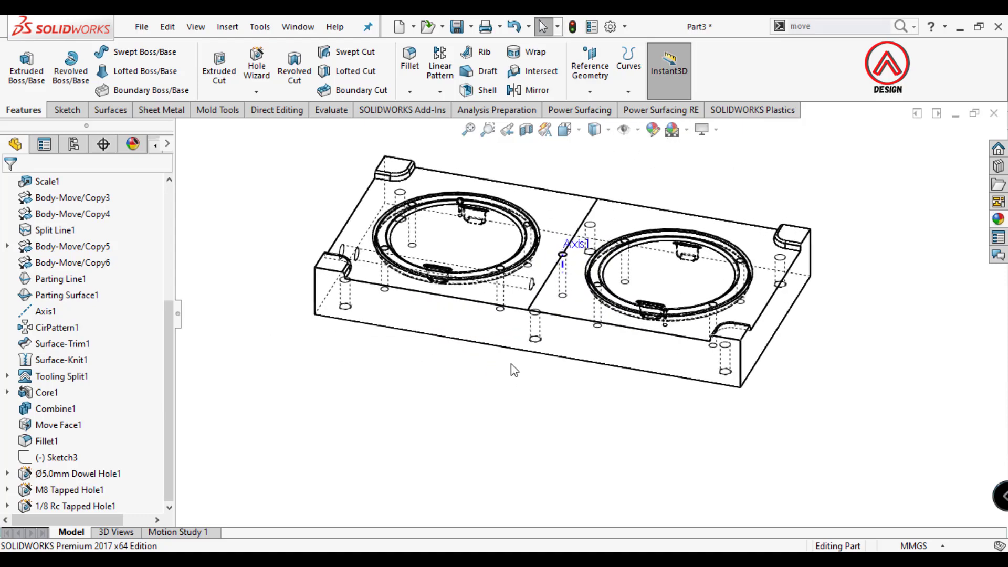
click(514, 325)
click(616, 286)
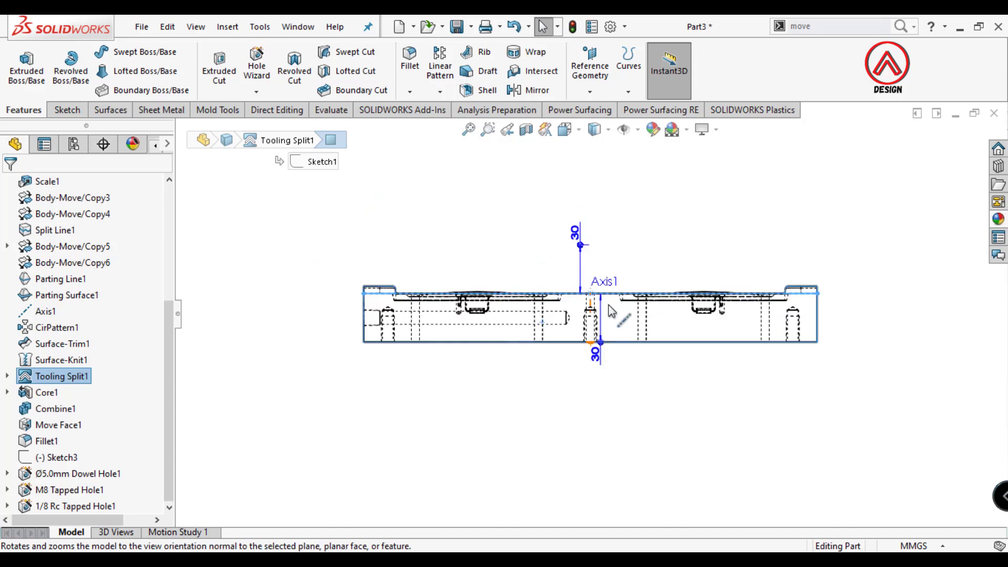
Start a second 1/8 tapered pipe tap hole and select its 125 mm depth for editing.
click(256, 65)
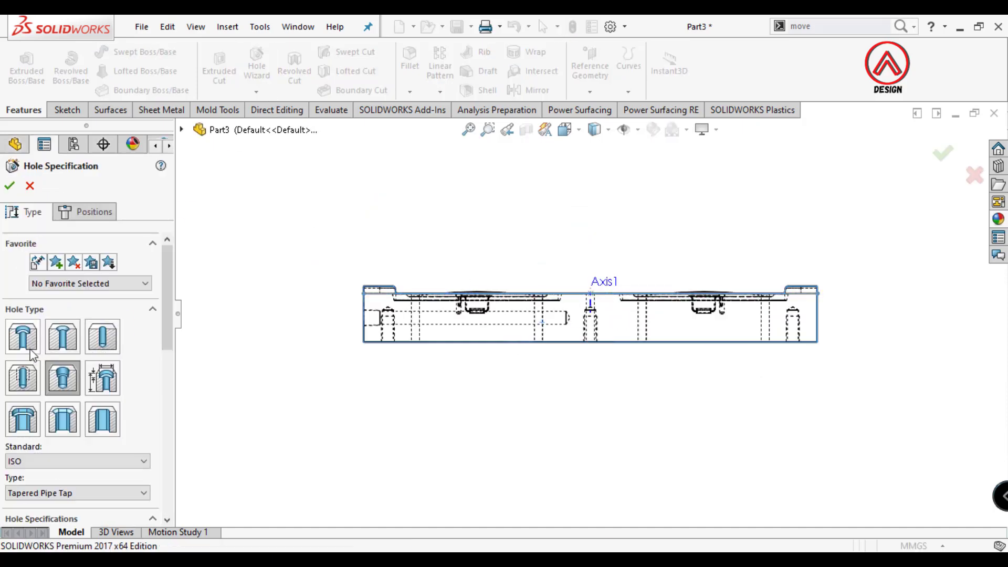
scroll(84, 369, down, 5)
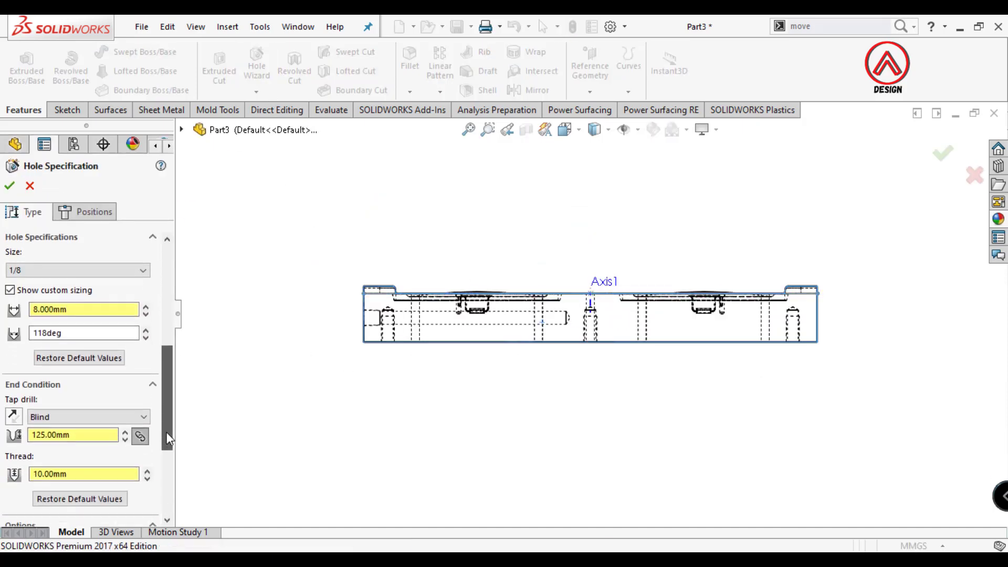
scroll(84, 369, down, 3)
scroll(84, 369, down, 2)
double_click(84, 369)
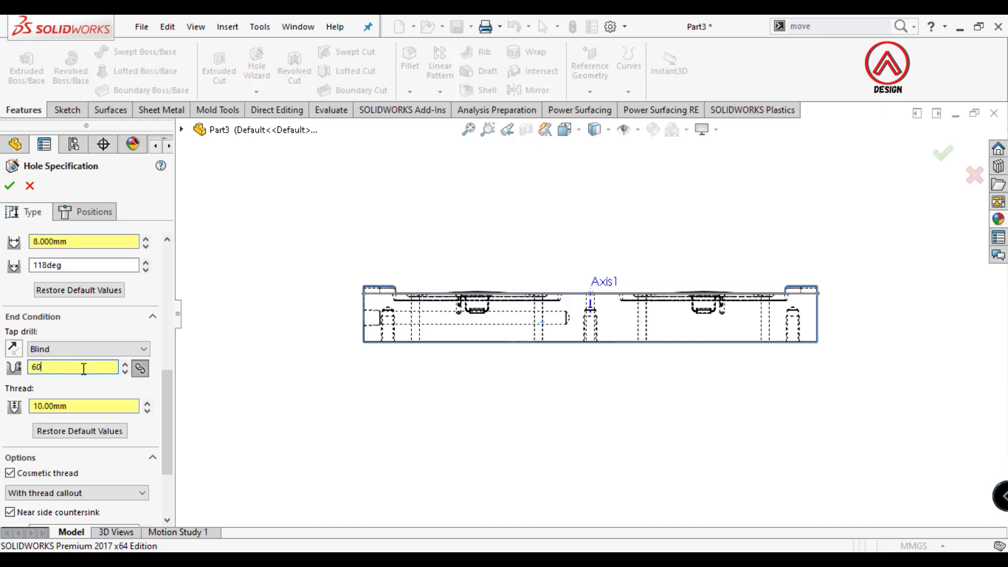
Place two hole centre points on the block's side face.
click(89, 212)
scroll(650, 301, down, 3)
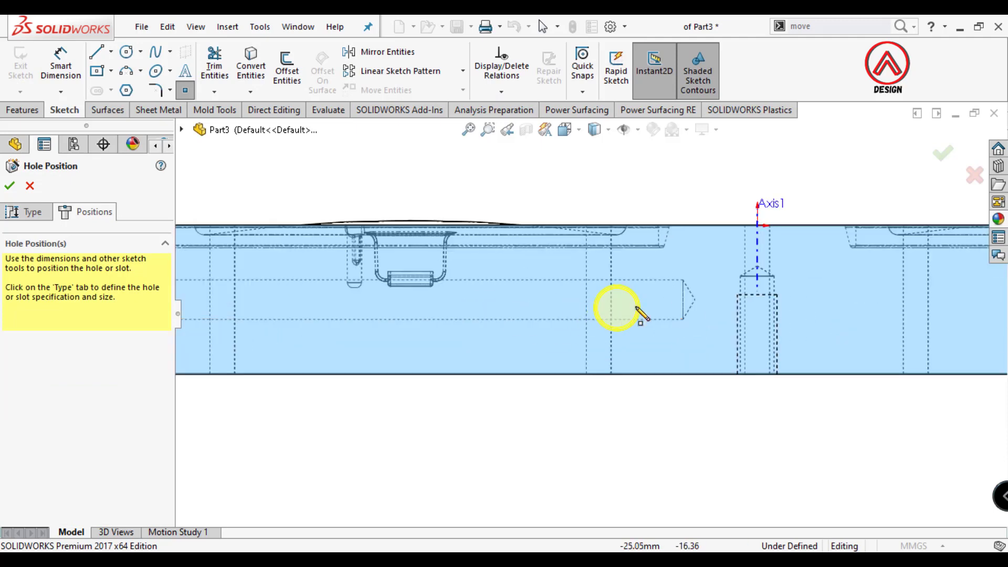
scroll(653, 304, up, 3)
click(626, 306)
click(415, 306)
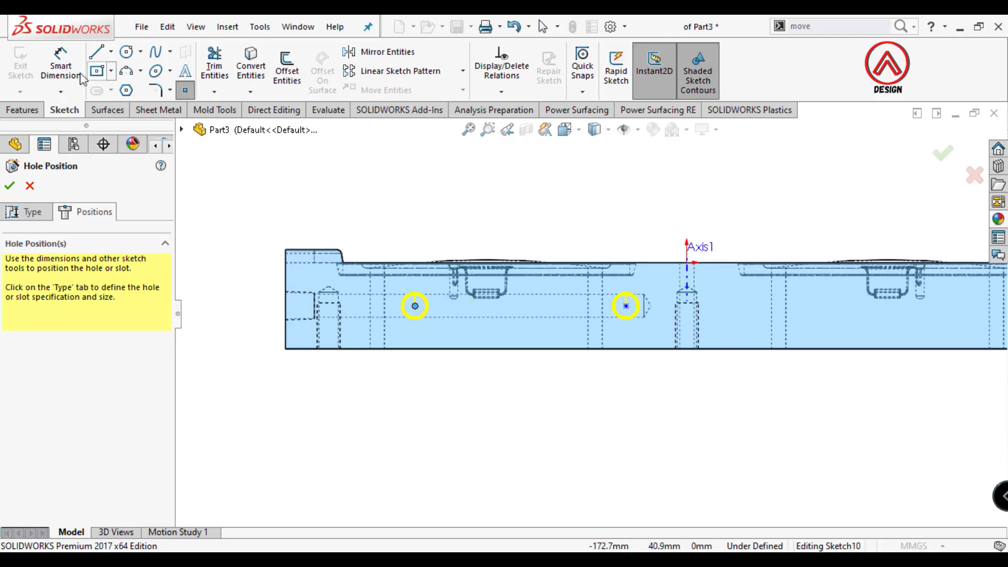
Dimension the right hole centre 20 mm from Axis1.
click(61, 65)
click(625, 306)
click(686, 278)
click(656, 362)
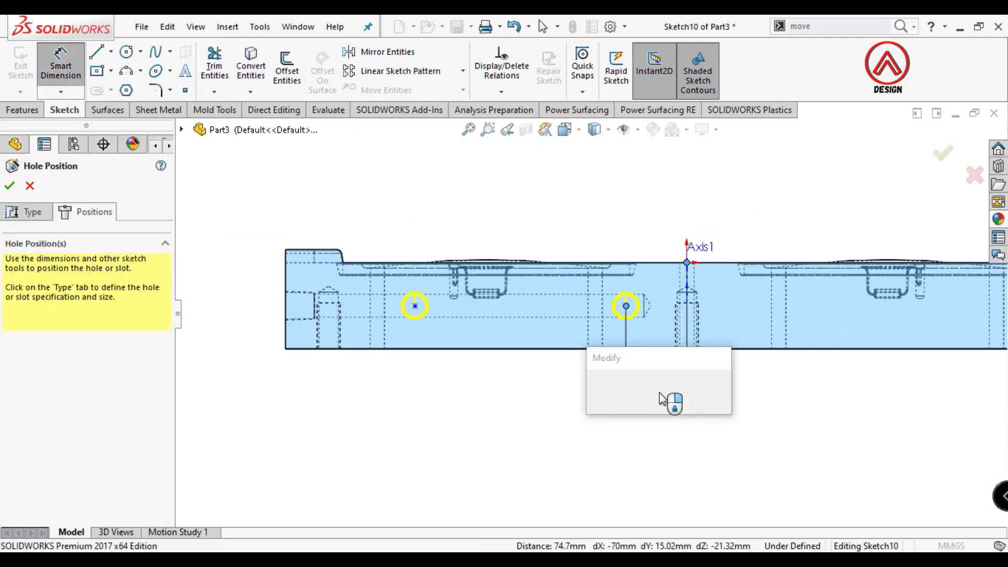
text(20)
key(Return)
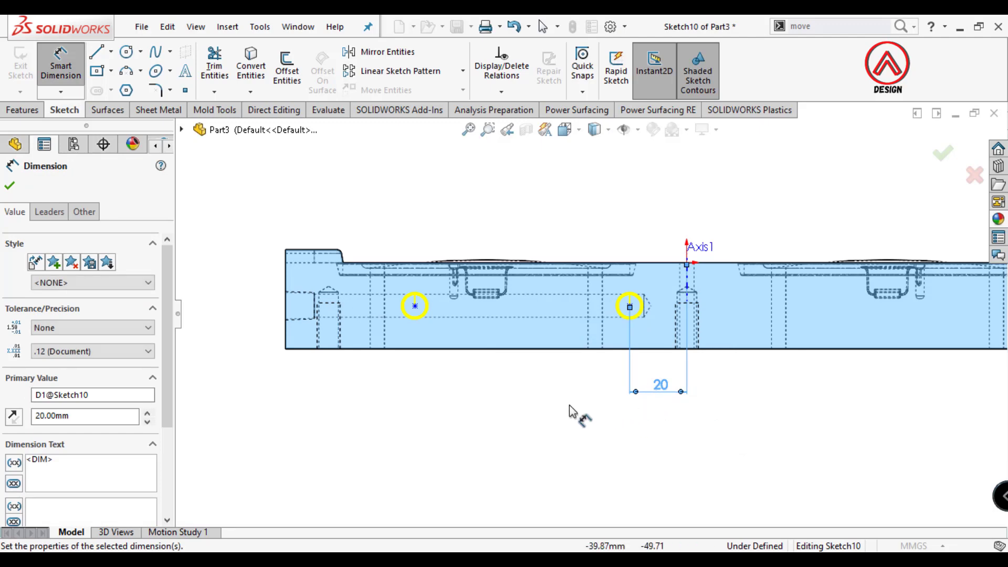
key(Escape)
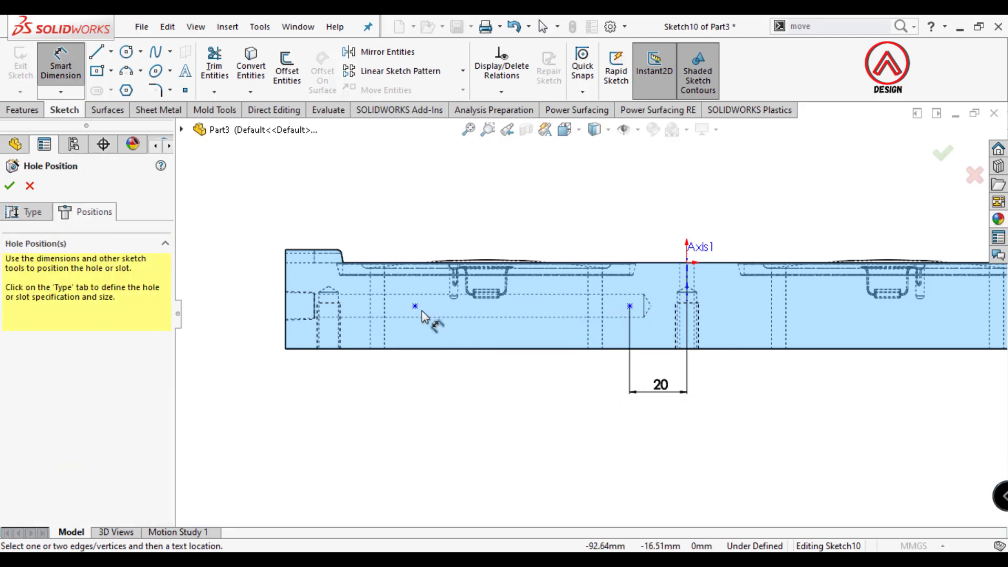
Dimension the left hole centre 95 mm from Axis1.
click(415, 306)
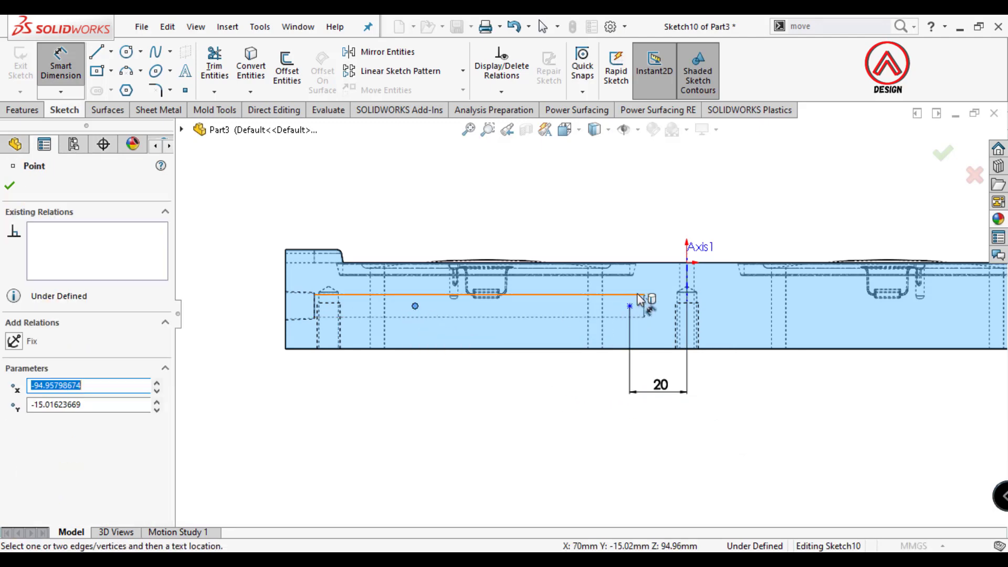
click(688, 269)
click(612, 442)
text(95)
key(Return)
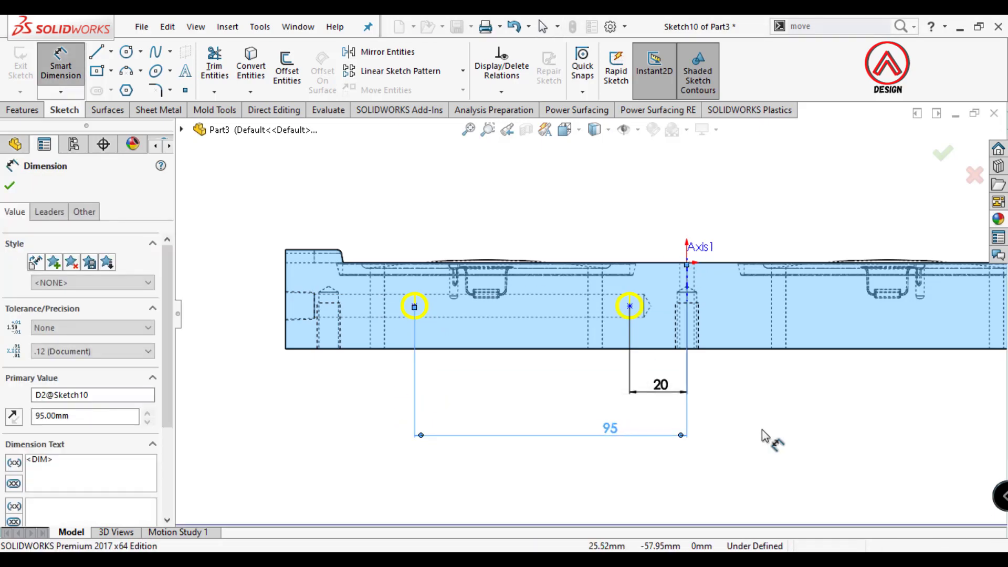
key(Escape)
Dimension the left hole centre 15 mm above the bottom edge.
click(415, 306)
click(426, 350)
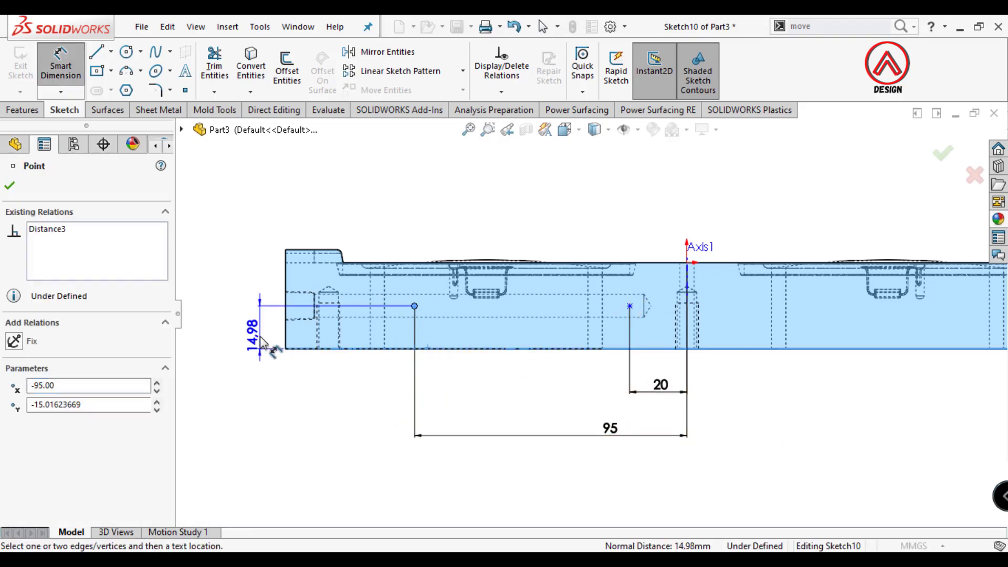
click(252, 334)
text(15)
key(Return)
key(Escape)
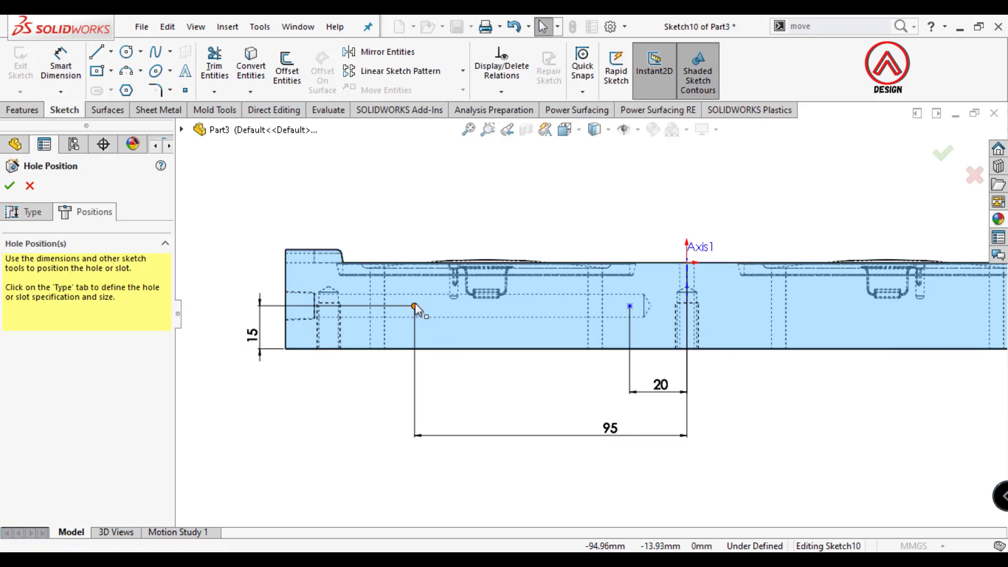
Add a Horizontal relation between the two hole centres.
click(415, 306)
ctrl+click(629, 306)
click(678, 238)
key(Escape)
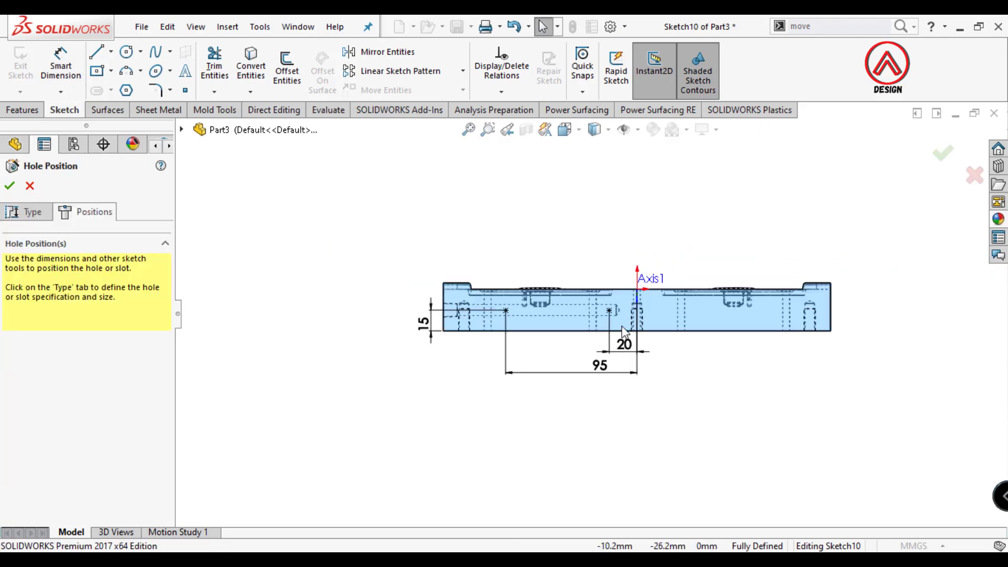
click(23, 211)
mouse_move(530, 300)
middle_down()
mouse_move(577, 383)
mouse_move(561, 314)
middle_up()
Finish the tapped holes and mirror both 1/8 Rc Tapped Holes across the Front Plane.
click(12, 187)
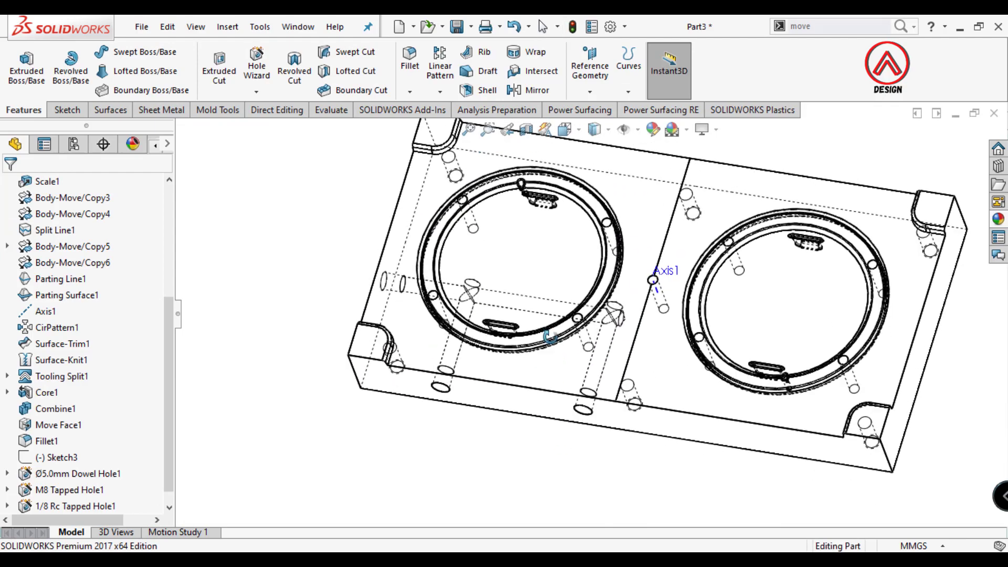
click(440, 91)
click(457, 144)
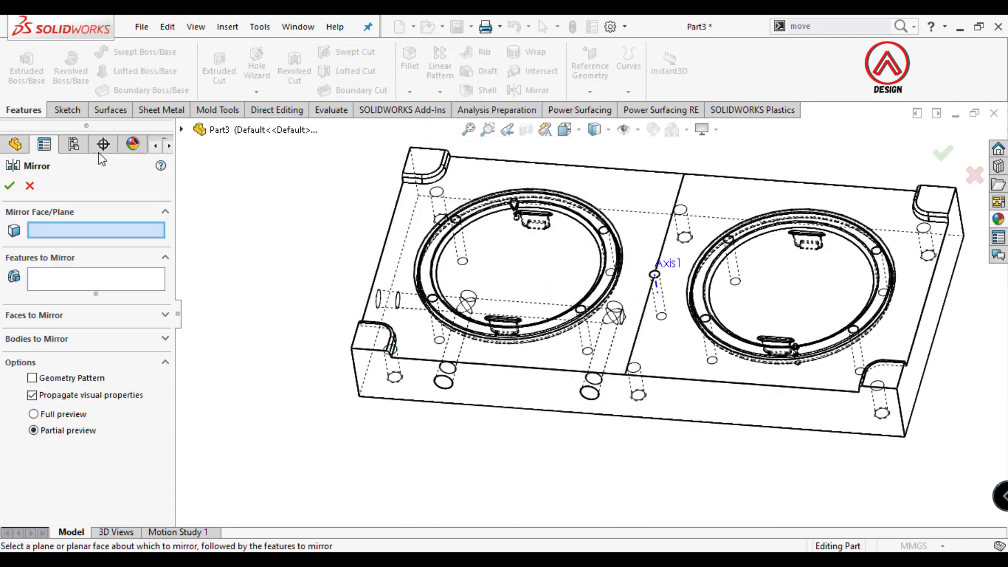
click(182, 129)
click(260, 243)
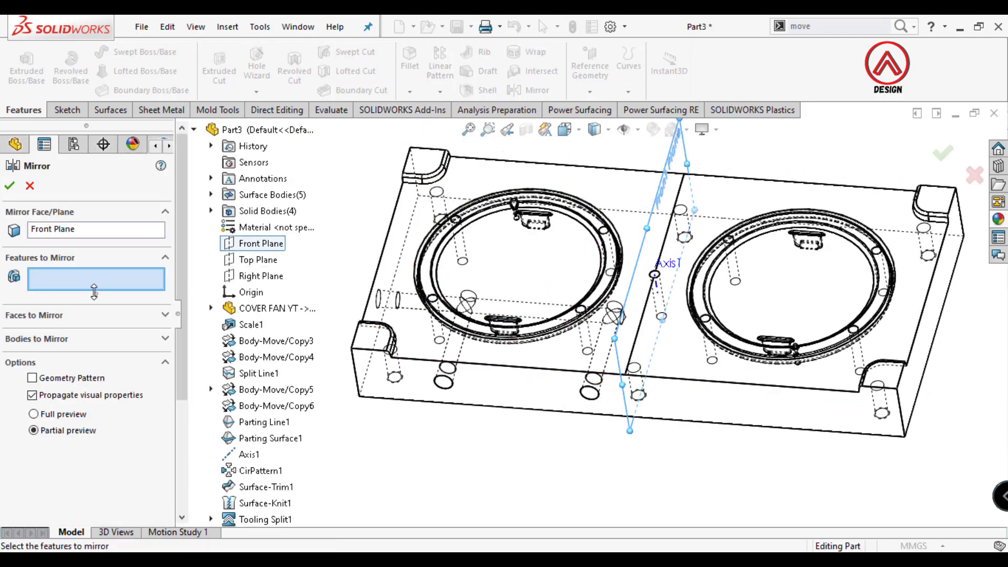
scroll(252, 420, down, 3)
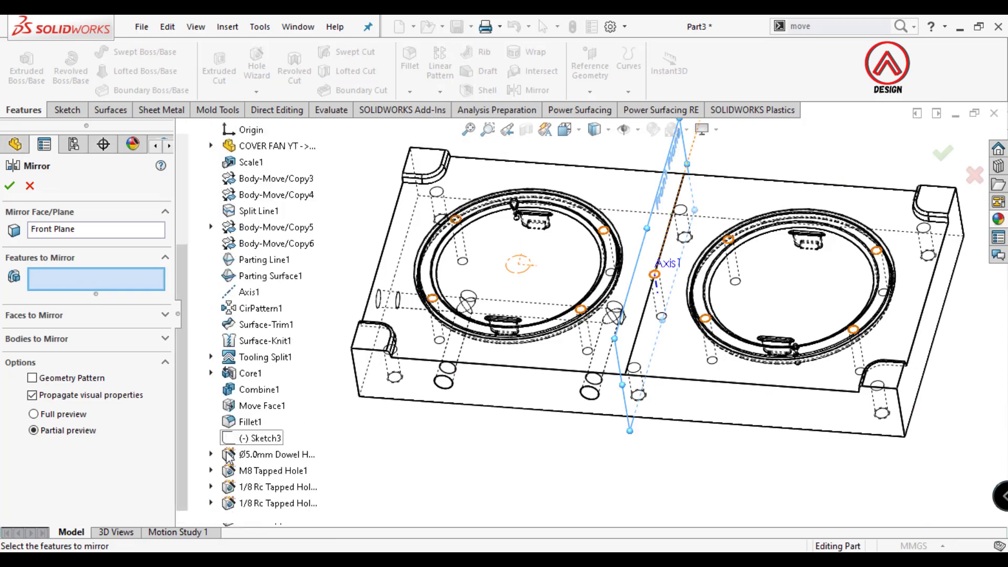
click(258, 489)
click(275, 503)
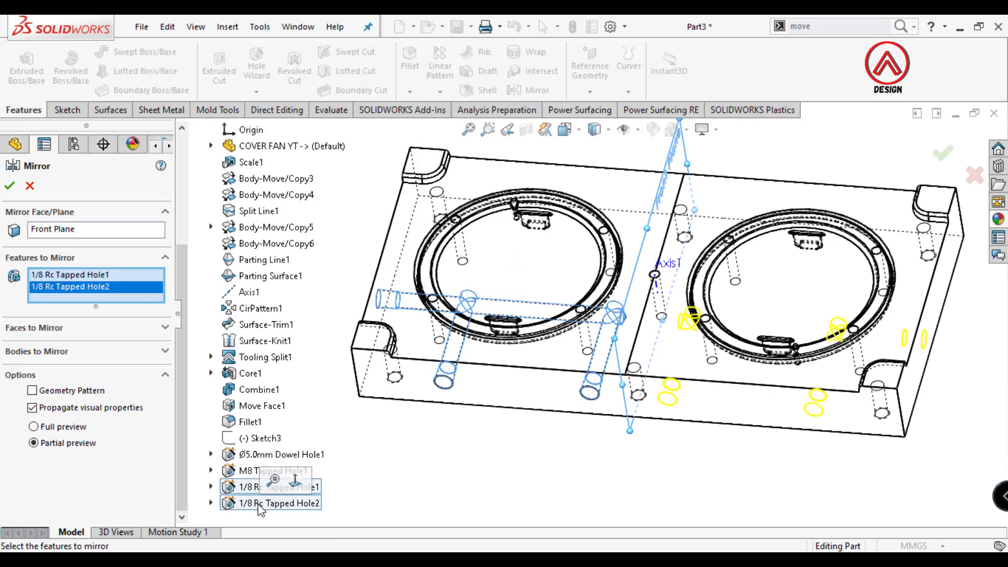
click(10, 186)
Mirror Mirror1 across the Right Plane, replacing the mistaken Top Plane choice.
click(439, 92)
click(471, 144)
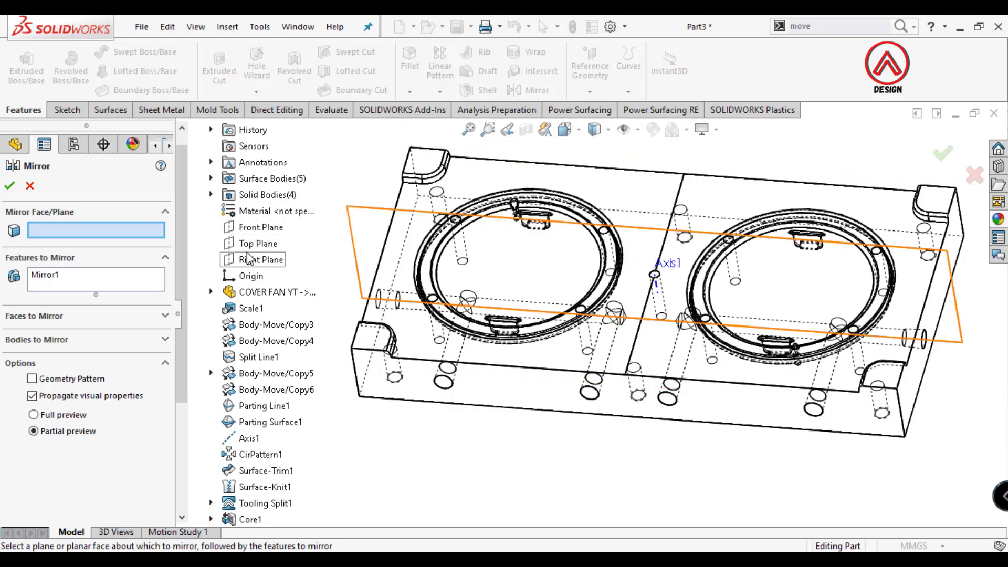
click(258, 243)
click(74, 224)
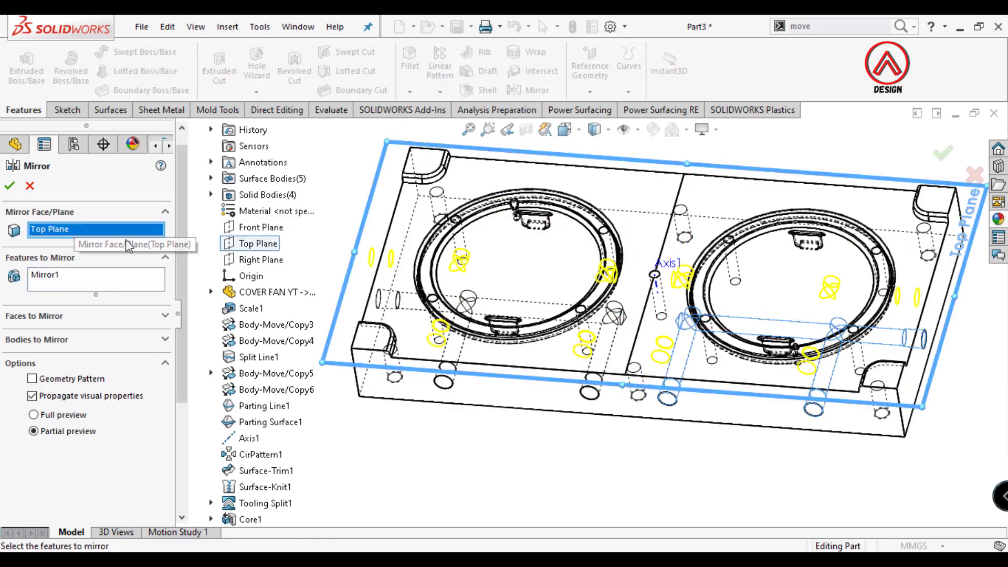
right_click(135, 229)
click(173, 255)
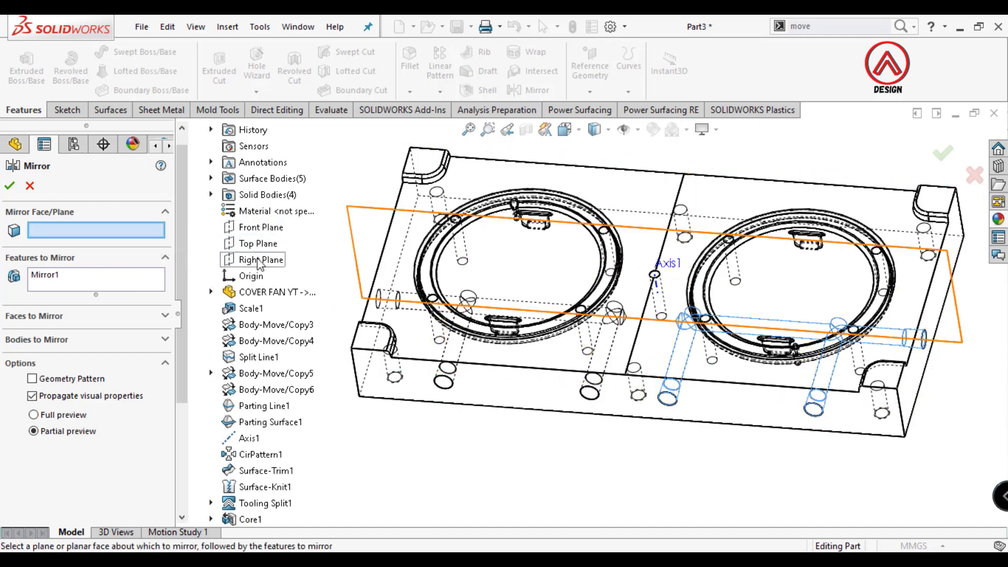
click(258, 259)
click(10, 187)
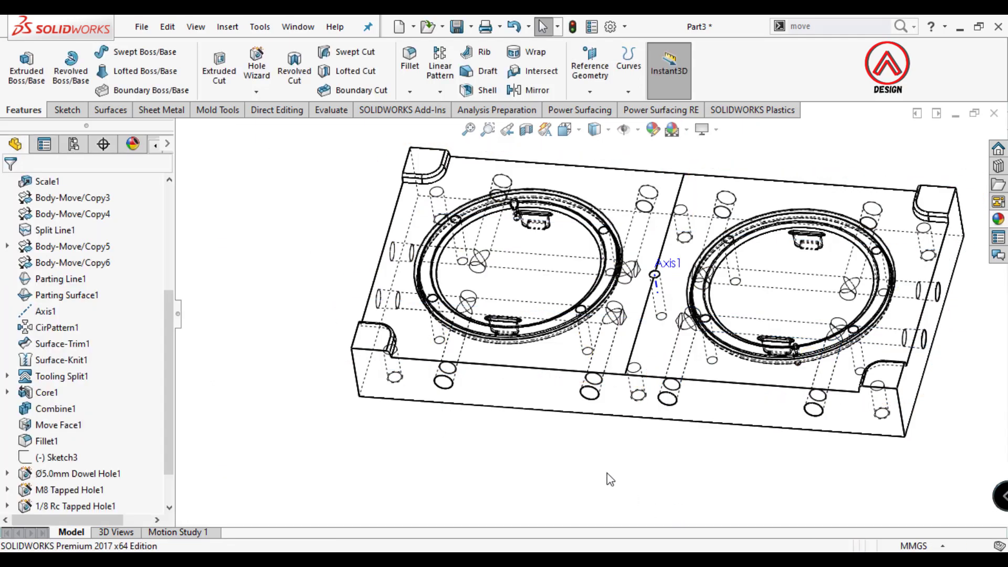
mouse_move(607, 473)
middle_down()
mouse_move(698, 332)
mouse_move(535, 287)
mouse_move(619, 381)
middle_up()
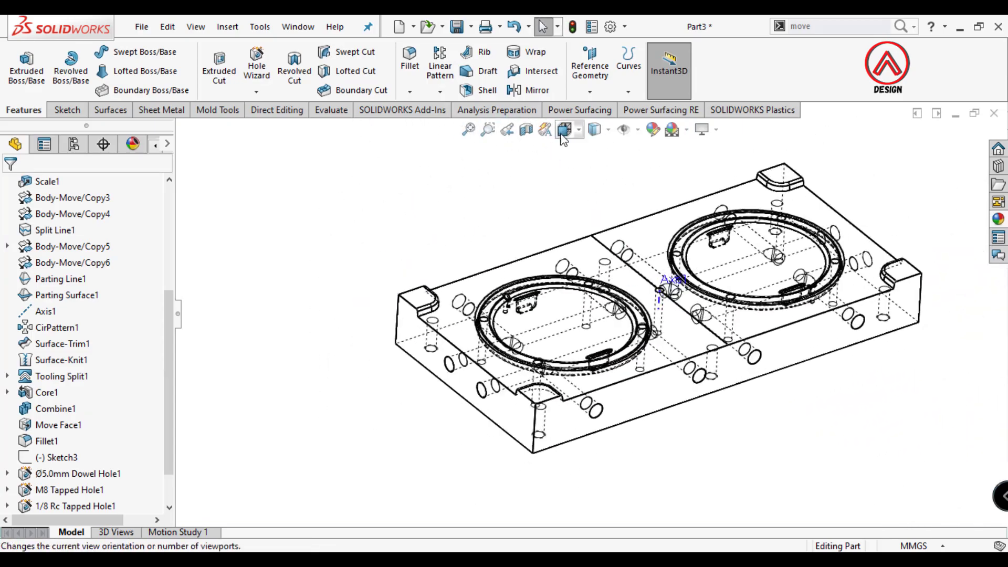
Show the block from the Top view, Shaded With Edges, fitted to the screen.
click(564, 129)
click(589, 144)
click(594, 129)
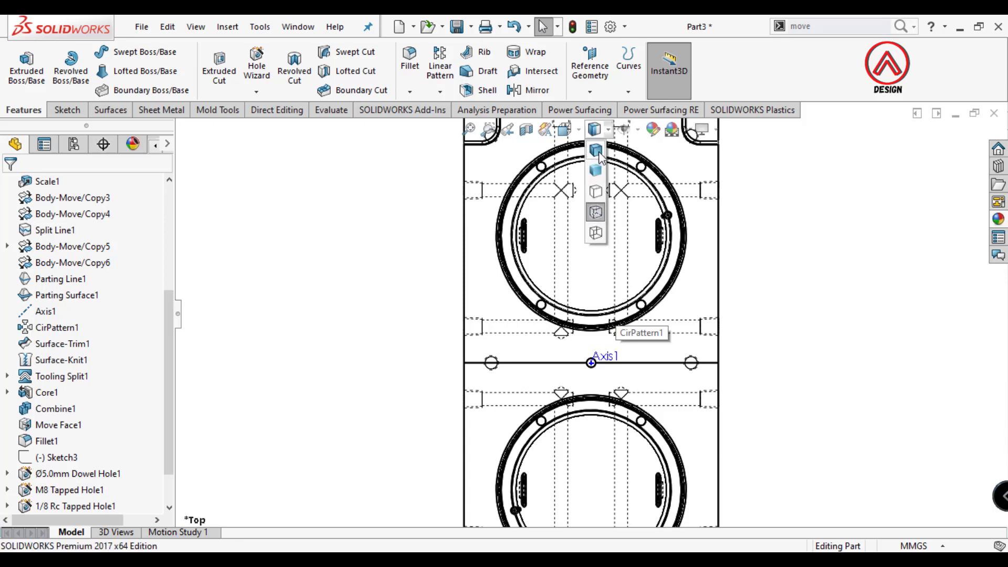
click(593, 149)
middle_drag(597, 408, 582, 311)
scroll(525, 382, down, 3)
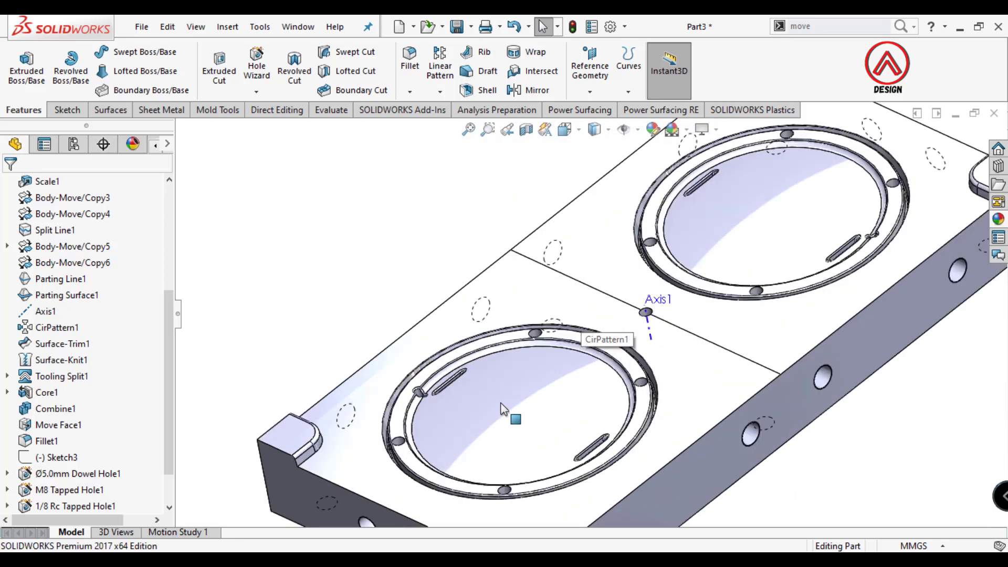
scroll(176, 292, up, 1)
scroll(176, 293, up, 3)
key(f)
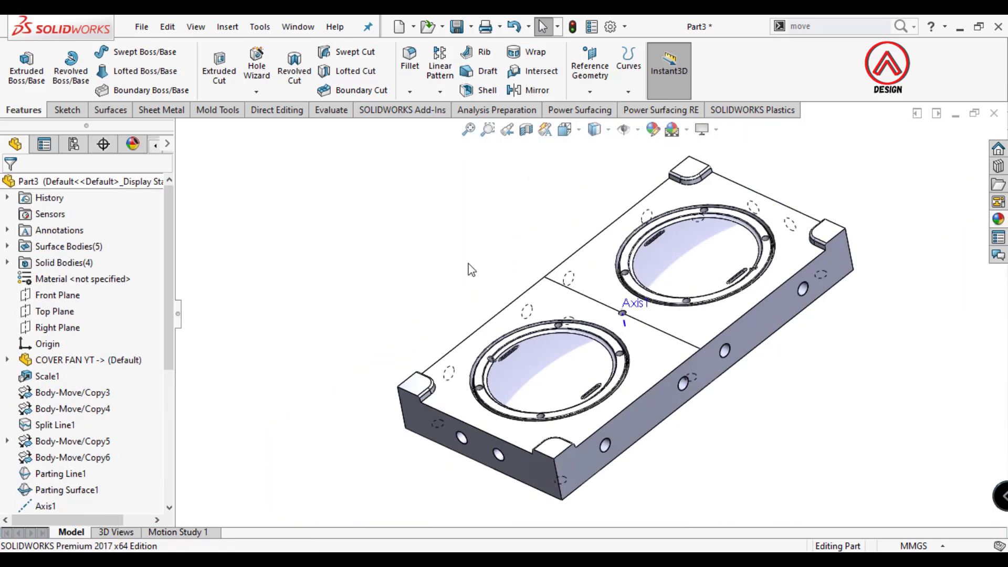
Create reference Plane1 offset 70 mm from the Front Plane.
click(589, 68)
click(602, 110)
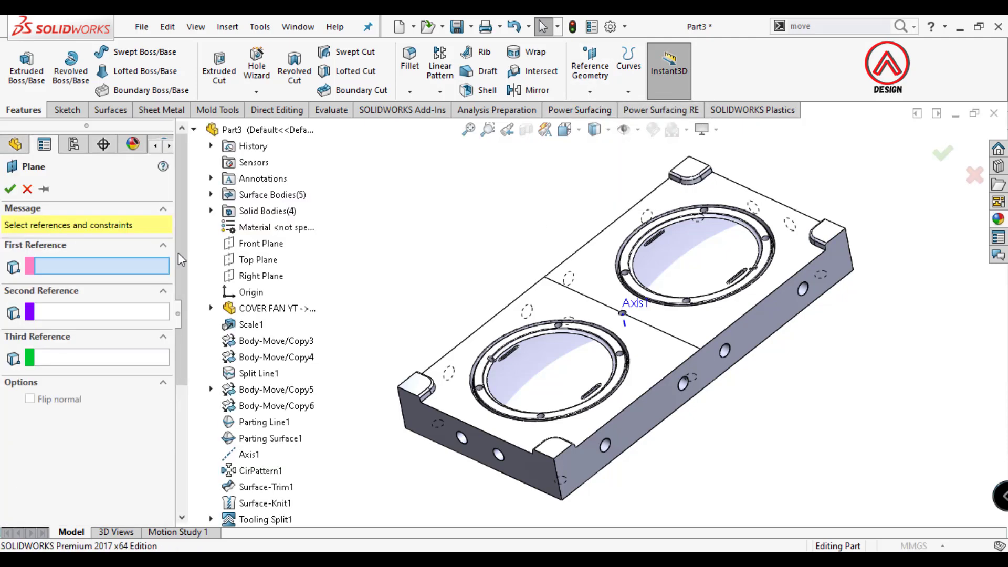
click(258, 243)
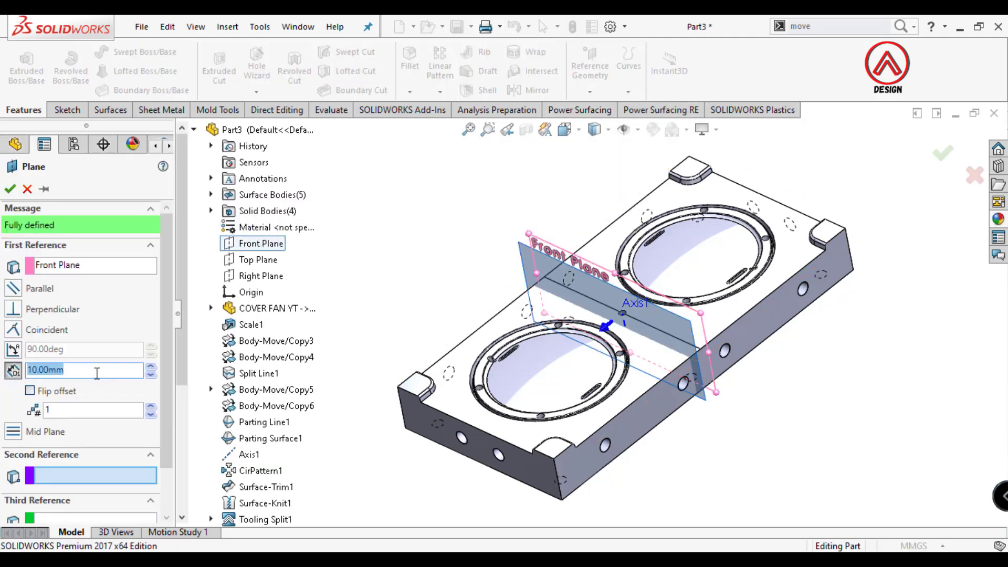
text(0)
key(Return)
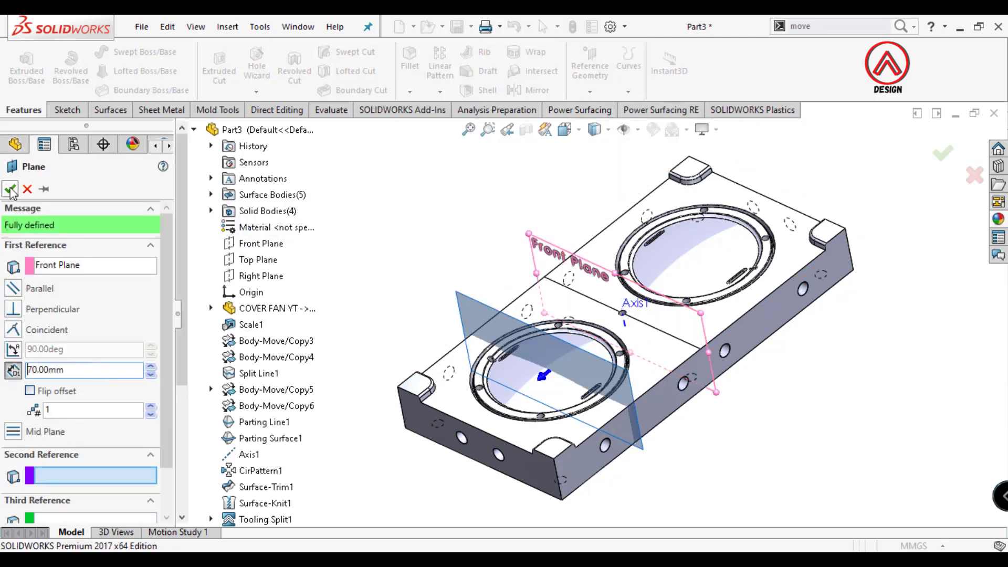
click(10, 189)
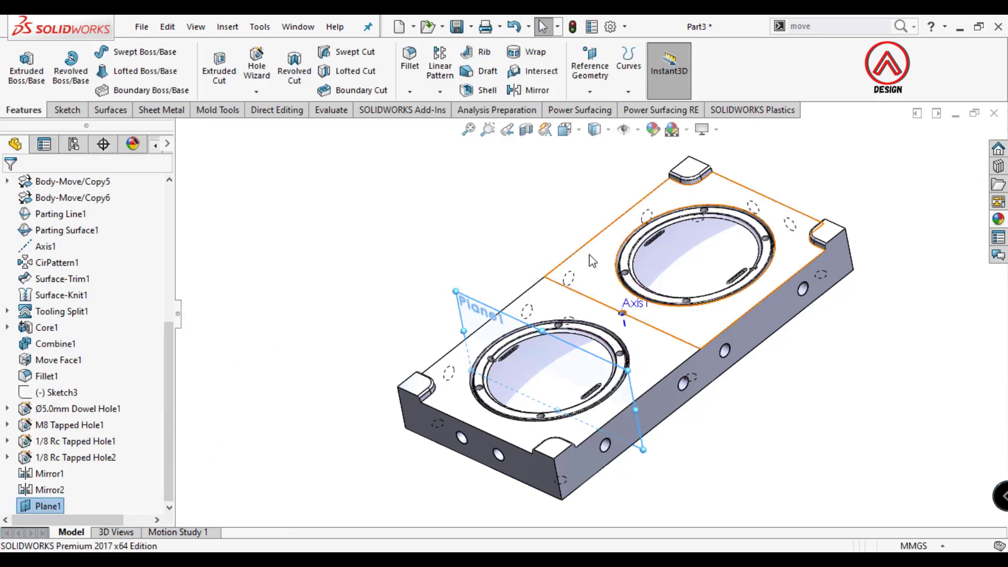
click(526, 130)
Apply the Plane1 section view and look at it from the front.
click(11, 187)
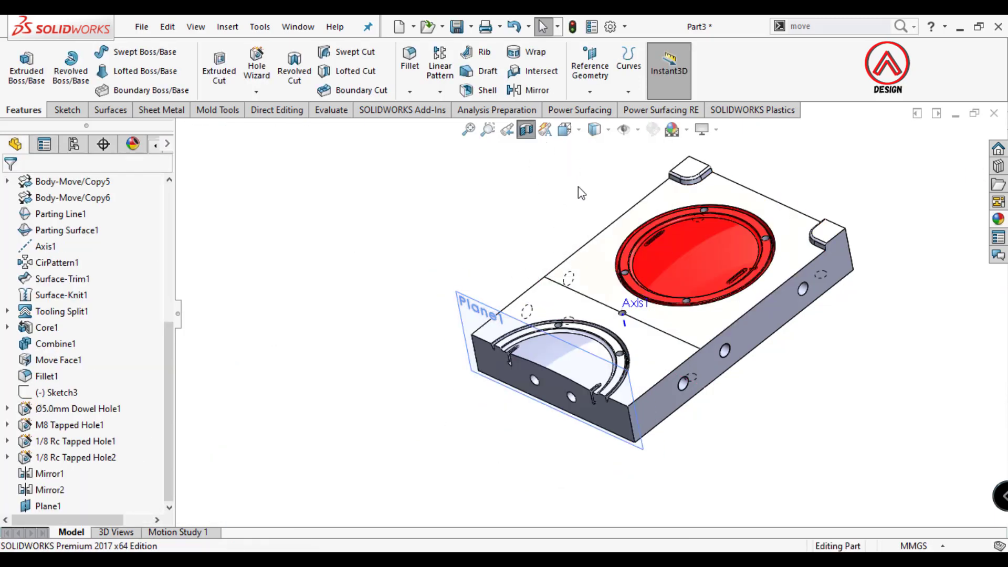
click(564, 130)
click(591, 204)
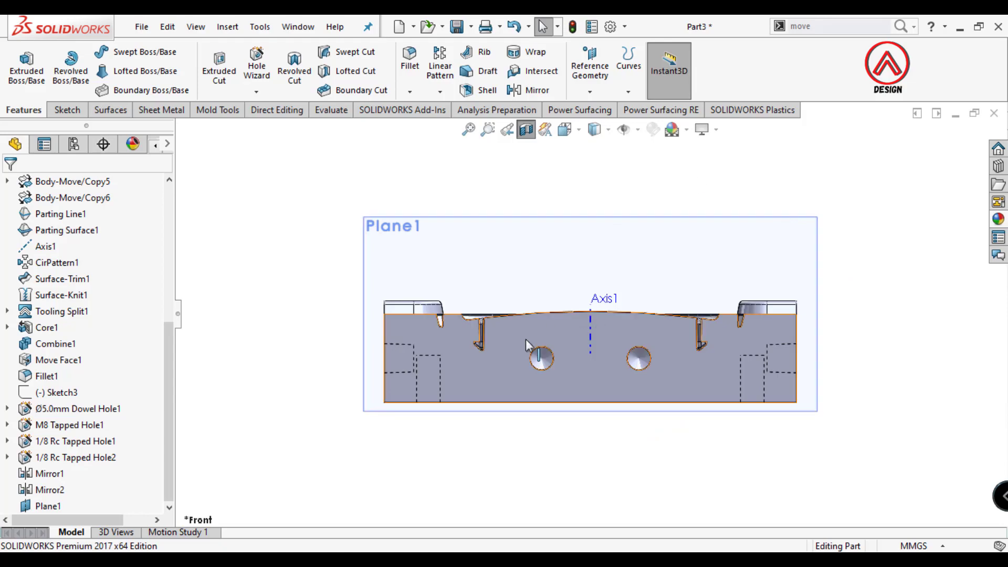
scroll(475, 338, down, 5)
Run a draft analysis on the block's top face, then close it.
click(331, 110)
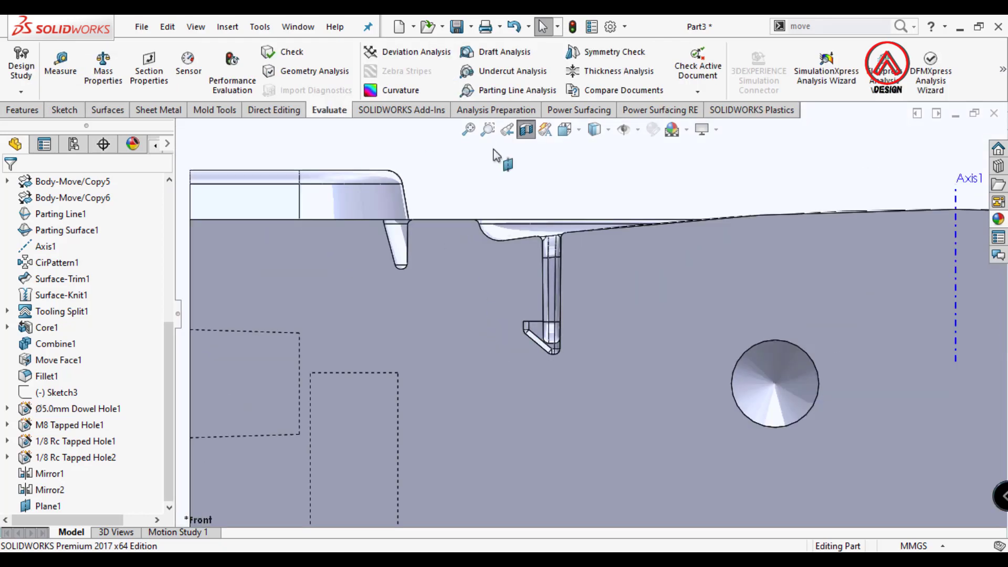
scroll(473, 294, up, 5)
mouse_move(472, 294)
middle_down()
mouse_move(523, 228)
mouse_move(636, 220)
middle_up()
click(612, 231)
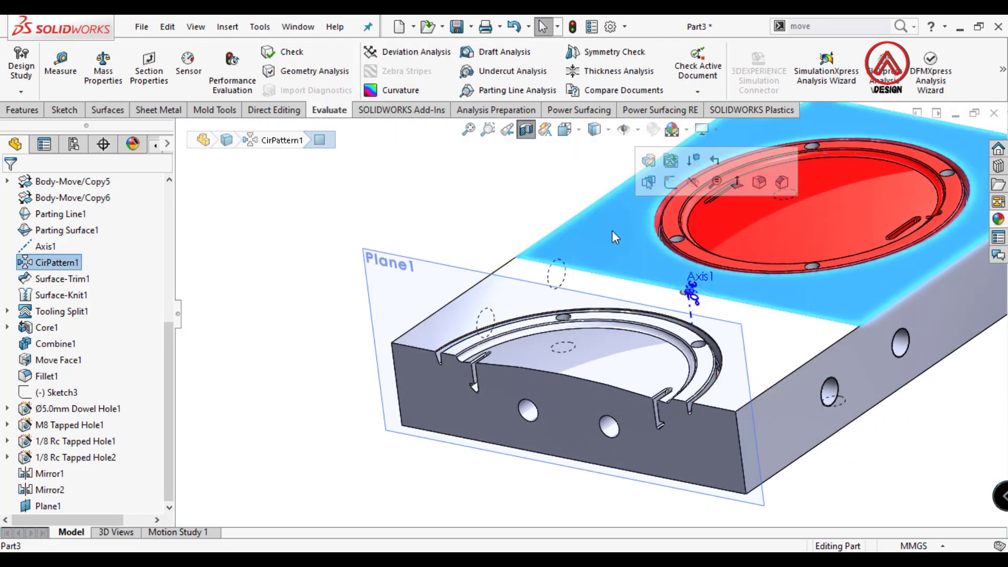
click(503, 51)
scroll(553, 391, down, 3)
scroll(554, 391, down, 3)
middle_drag(554, 391, 569, 297)
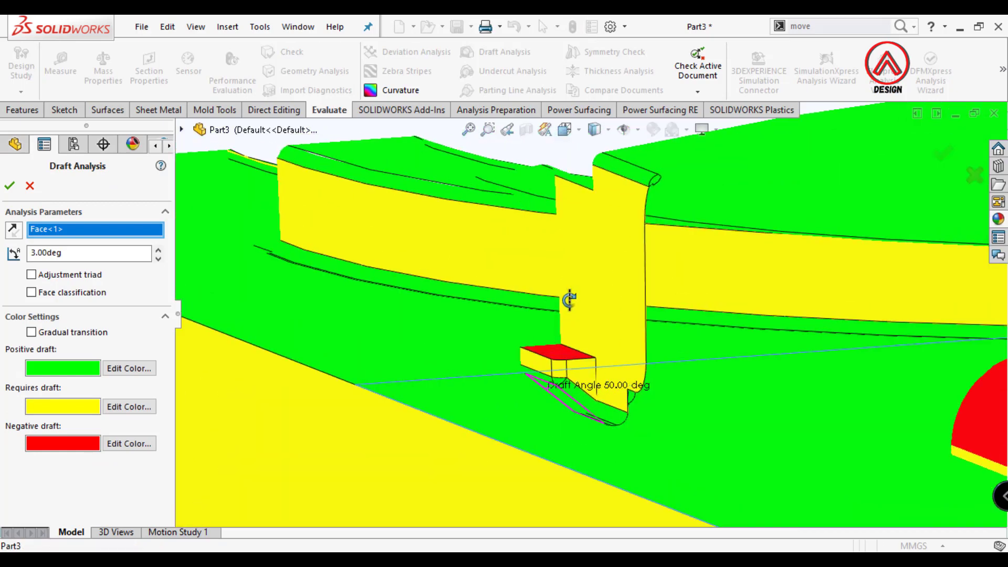
key(Escape)
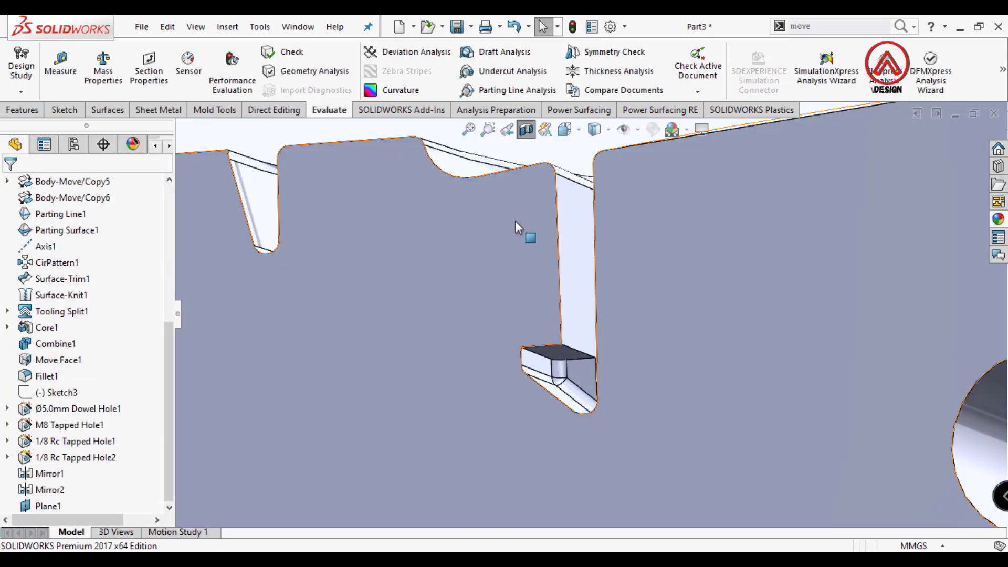
scroll(515, 220, up, 5)
middle_drag(600, 213, 587, 255)
key(Escape)
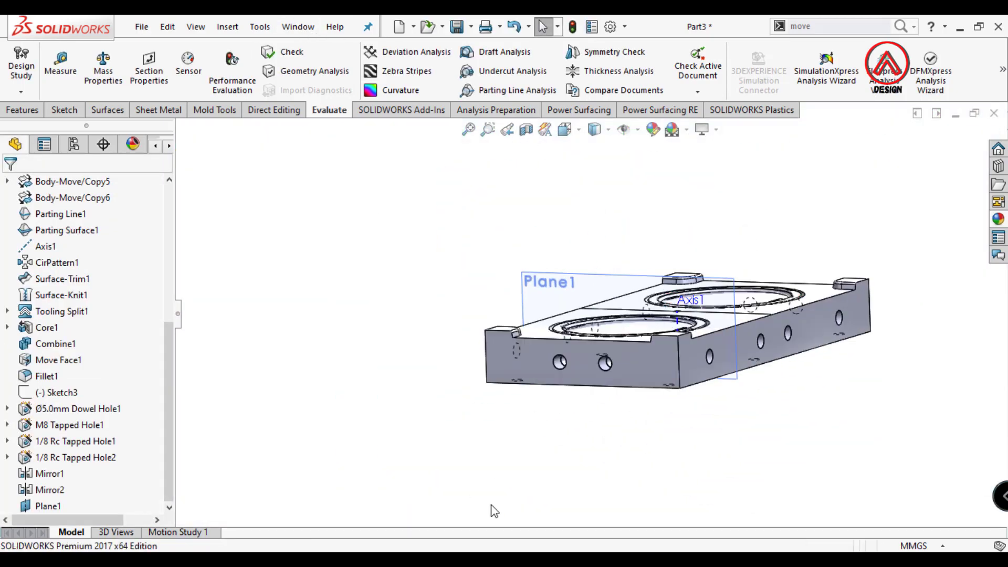
Section the block along Plane1, view it from the front, and select Plane1.
scroll(594, 314, down, 3)
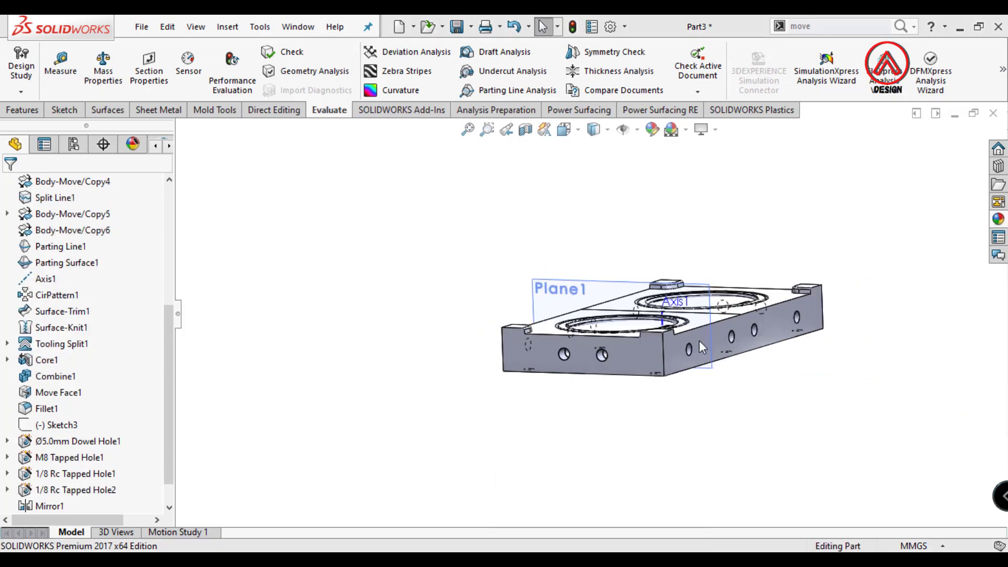
middle_drag(593, 313, 545, 270)
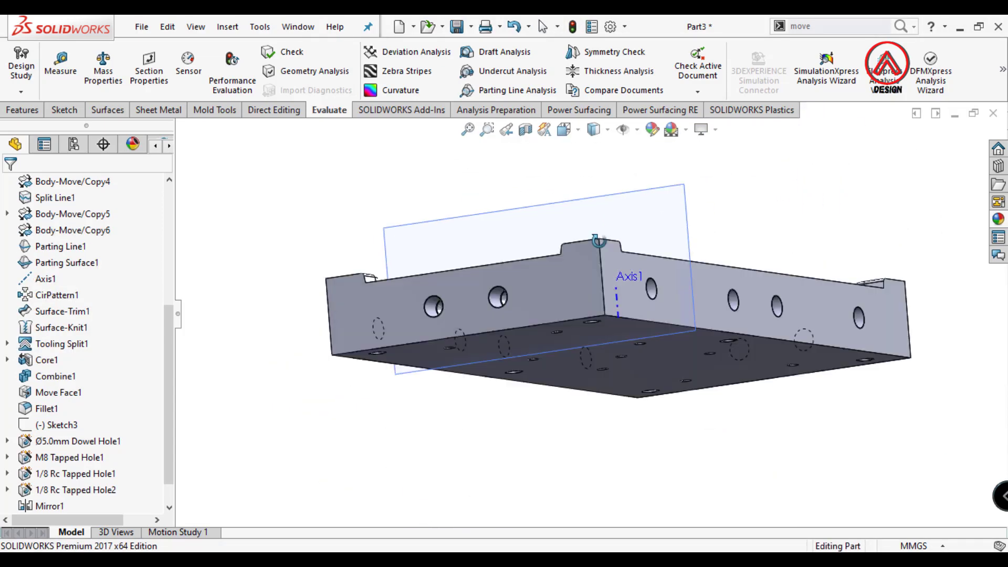
click(545, 270)
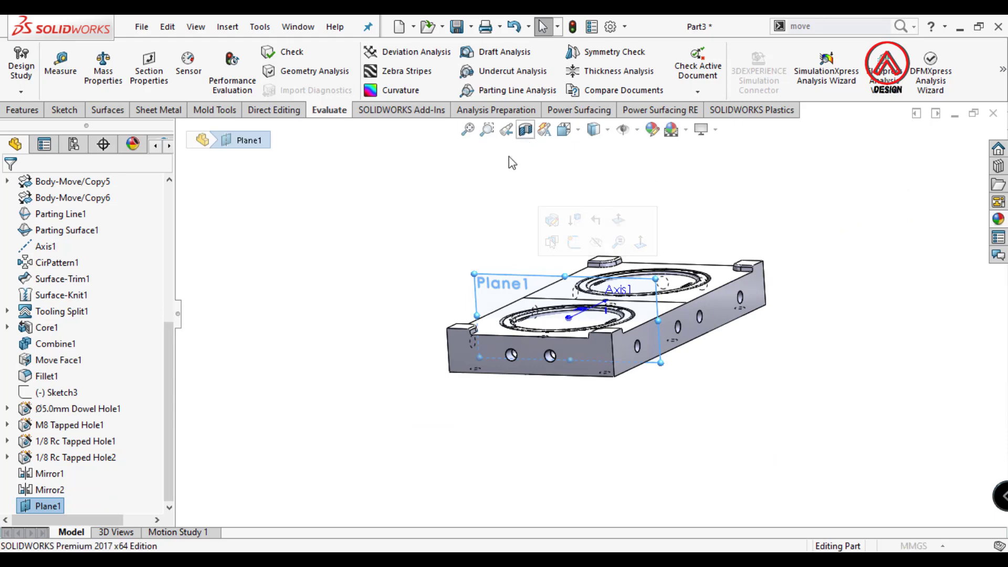
click(525, 129)
click(10, 185)
click(567, 130)
click(583, 185)
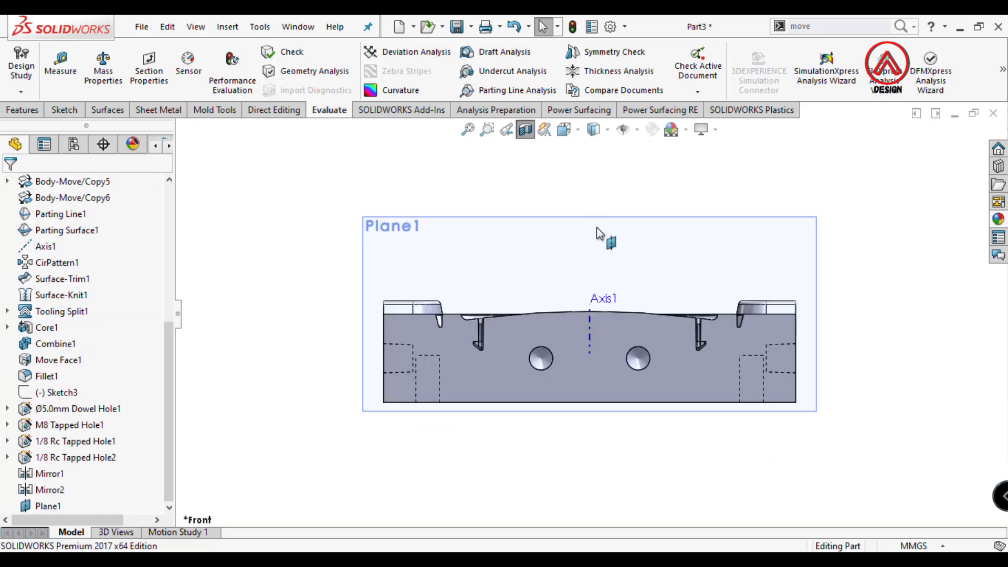
click(483, 237)
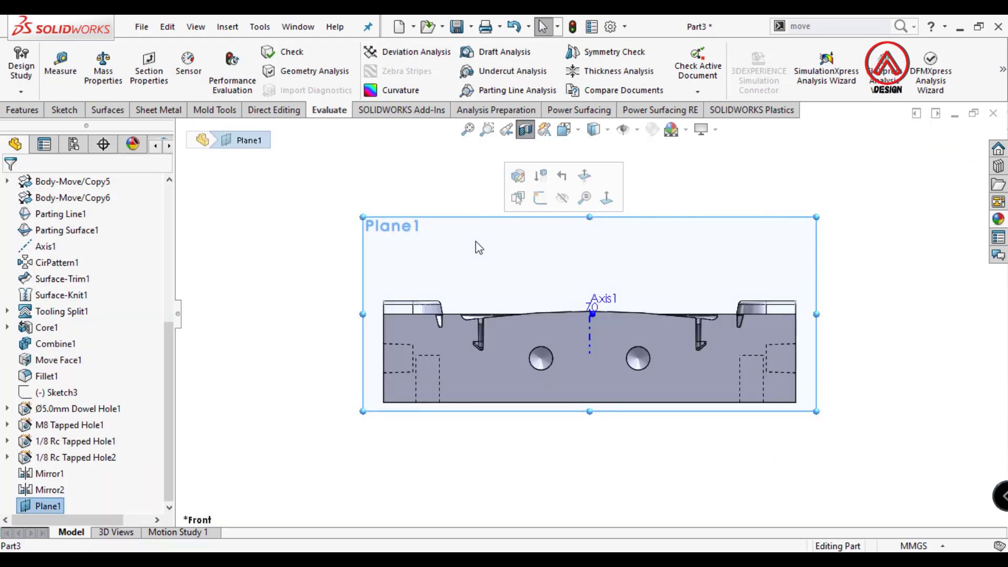
Sketch on Plane1 and draw a vertical centerline down from the origin.
click(64, 110)
click(21, 66)
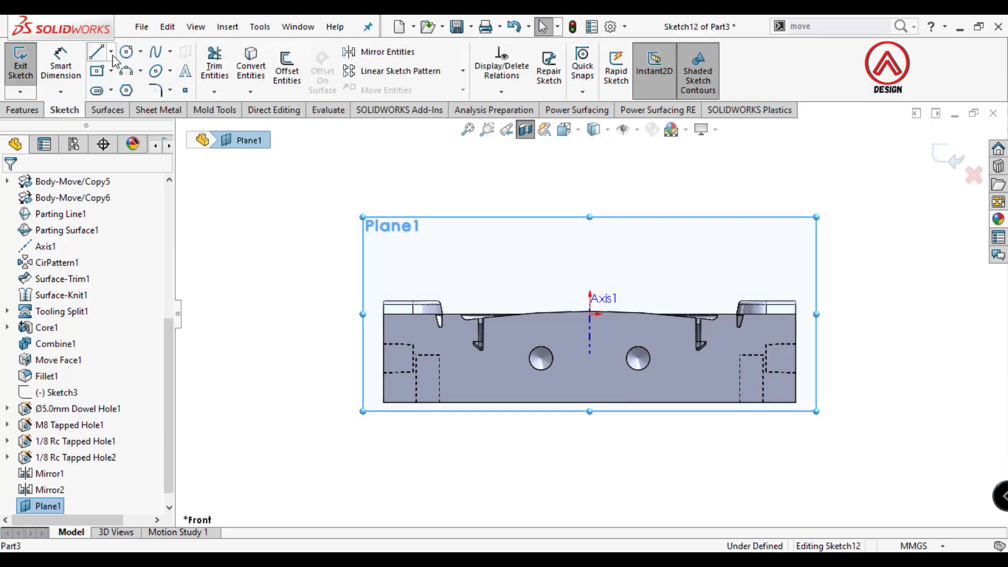
click(111, 52)
click(111, 89)
click(590, 314)
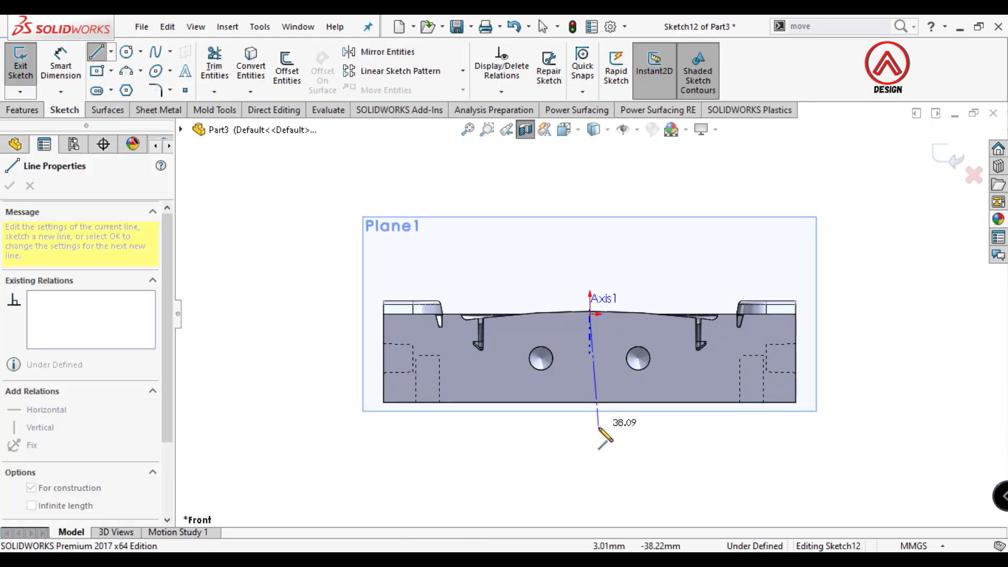
click(590, 428)
key(Escape)
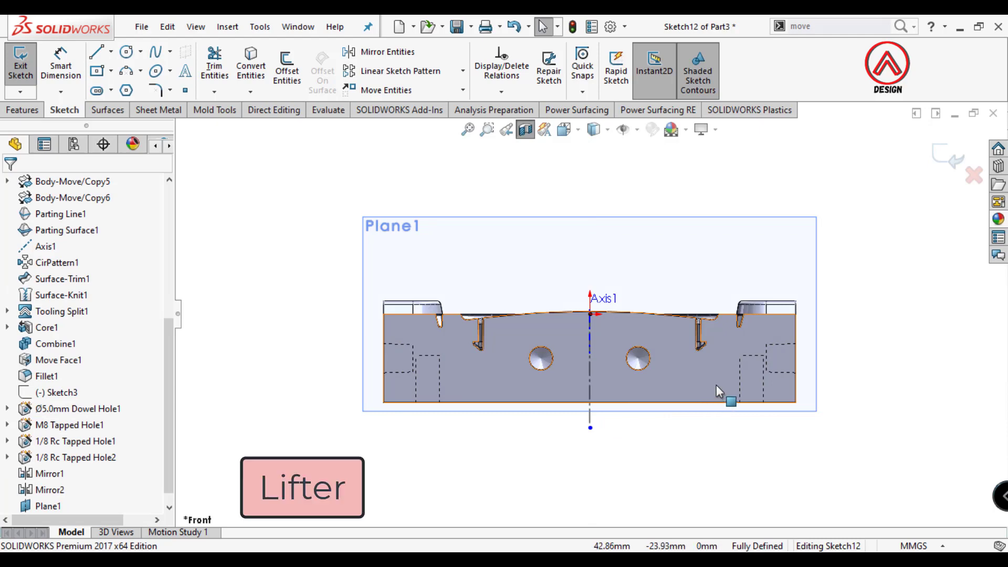
Draw a slanted line from the top edge beside the lifter to below the block.
click(96, 52)
scroll(746, 321, down, 3)
scroll(746, 321, down, 3)
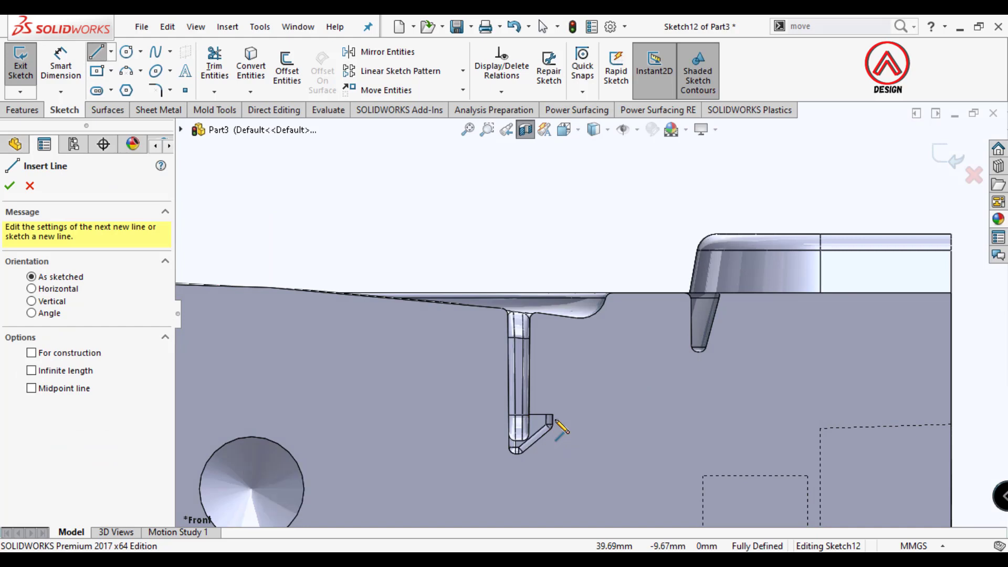
scroll(617, 455, down, 1)
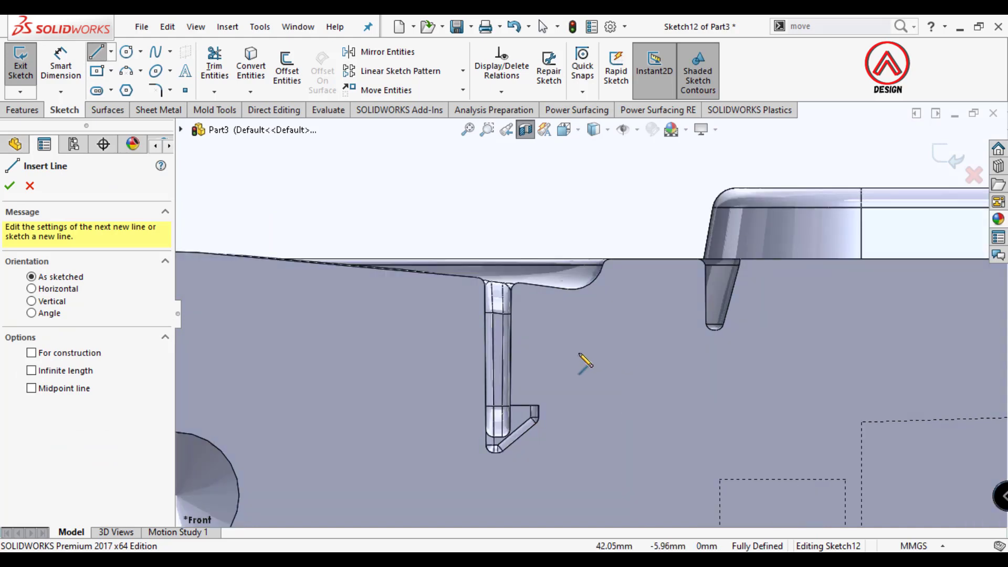
scroll(560, 367, up, 3)
scroll(556, 375, up, 3)
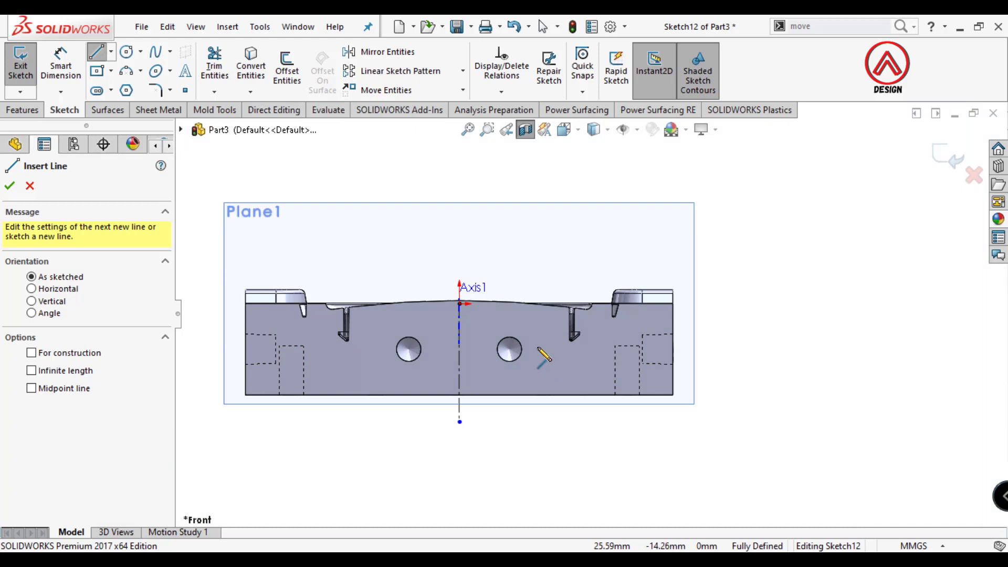
scroll(597, 337, down, 2)
scroll(540, 315, down, 4)
scroll(503, 210, down, 2)
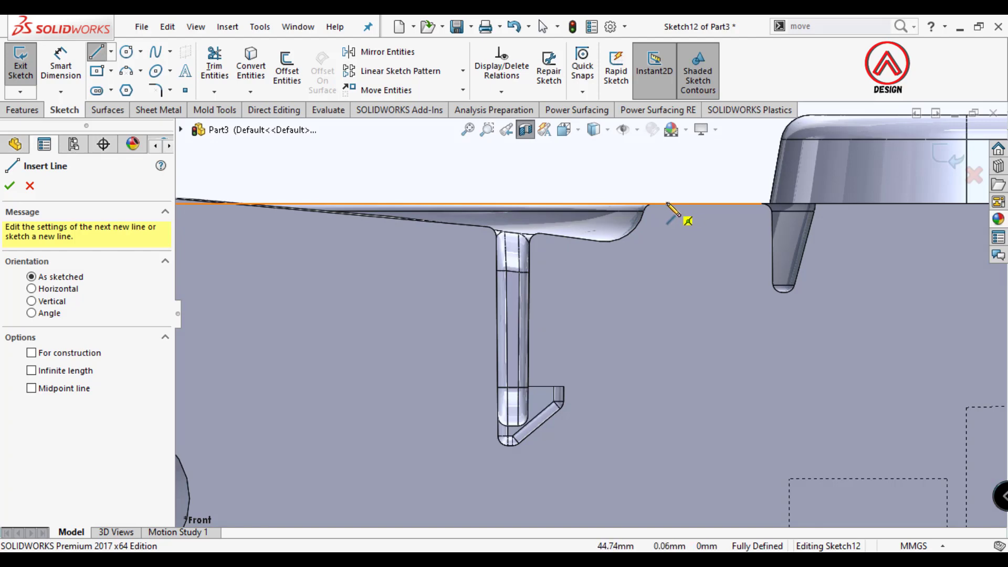
click(666, 204)
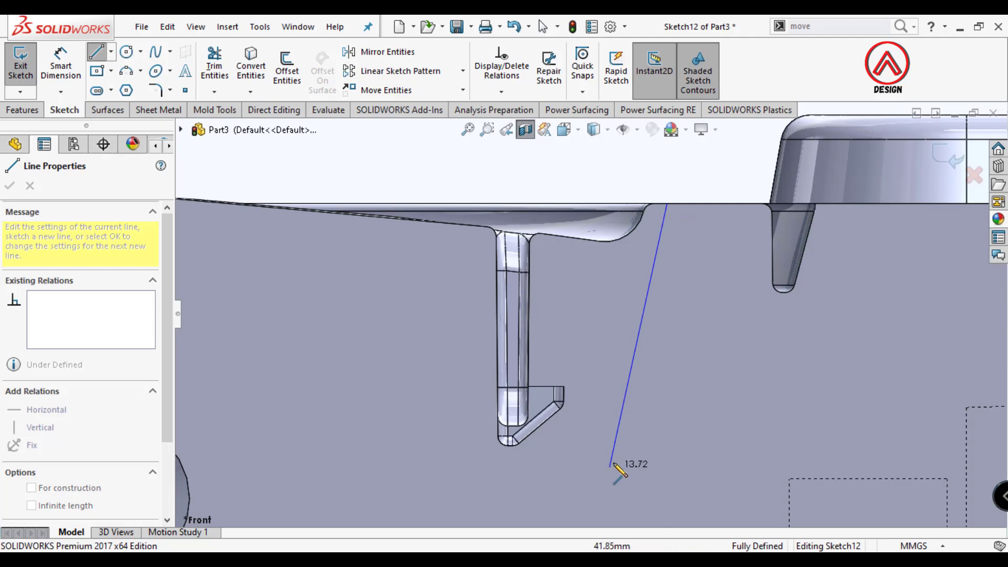
scroll(613, 468, up, 4)
click(571, 495)
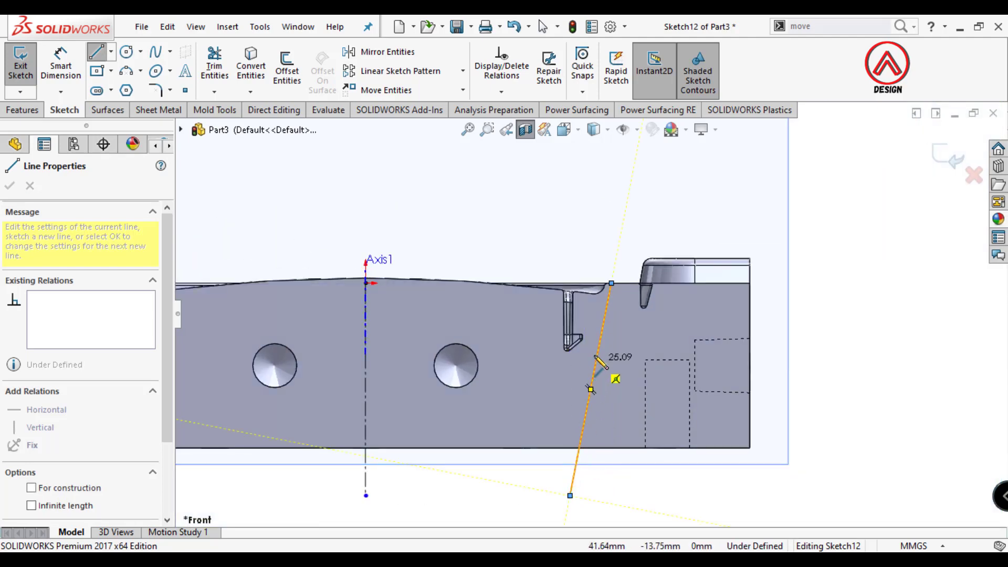
scroll(590, 383, down, 3)
key(Escape)
Draw a vertical line from the top surface down through the lifter.
scroll(557, 236, down, 1)
scroll(558, 235, down, 1)
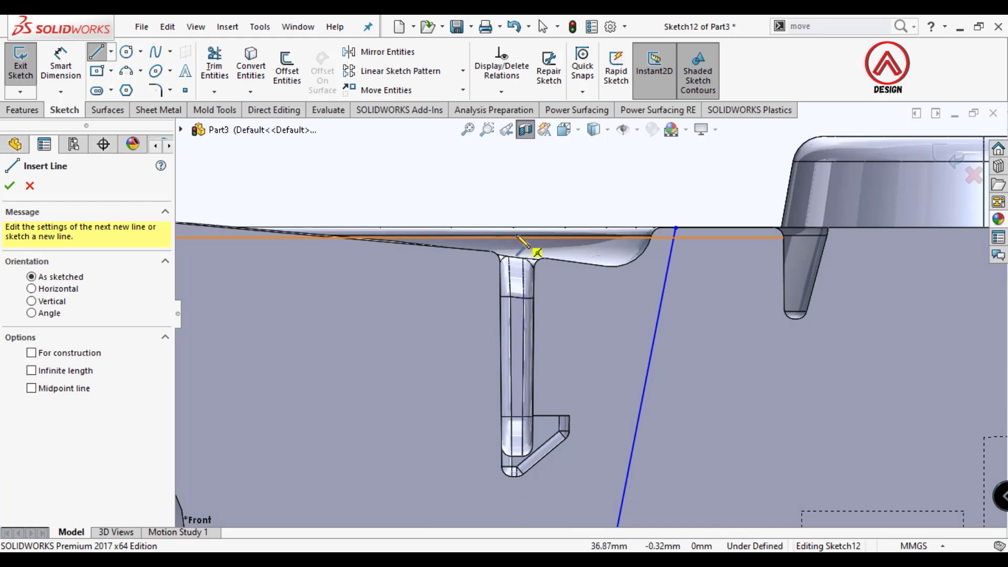
scroll(566, 273, down, 2)
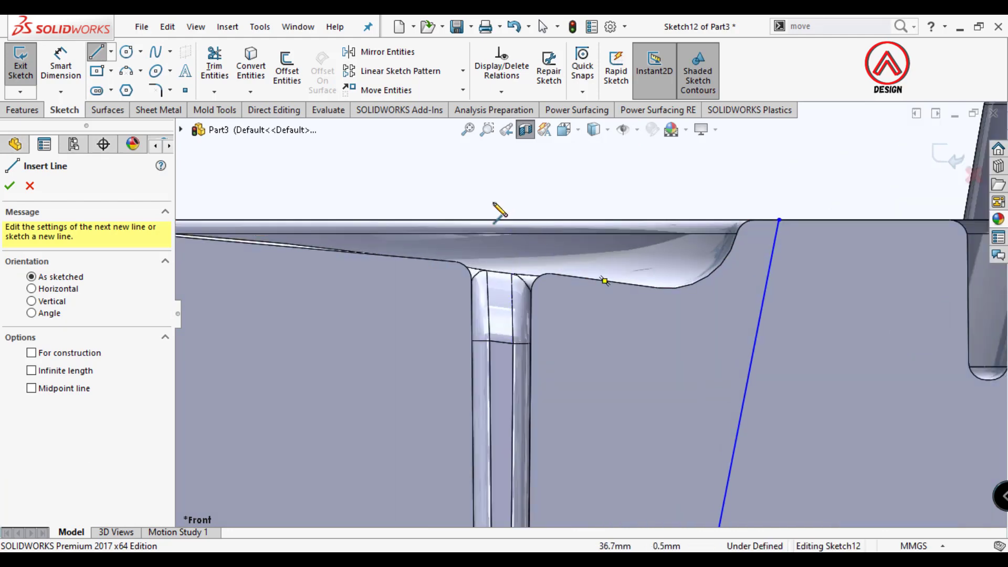
click(488, 213)
scroll(588, 315, up, 4)
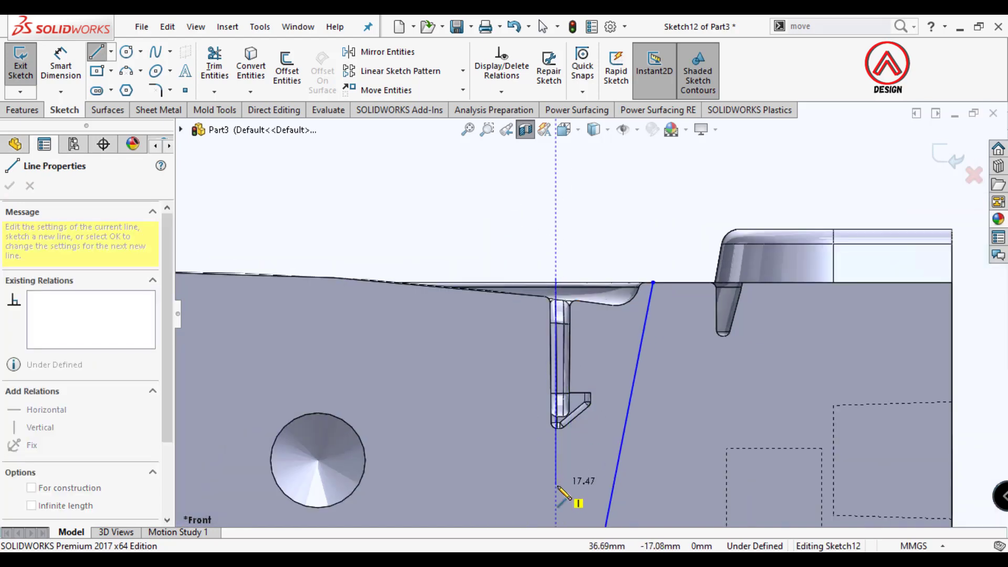
click(556, 456)
scroll(569, 470, down, 3)
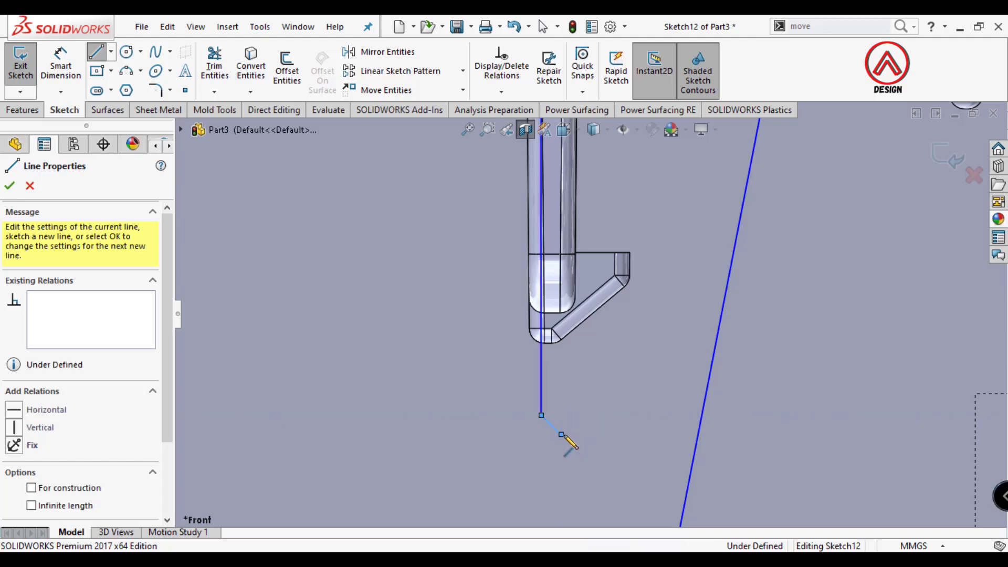
scroll(546, 415, up, 5)
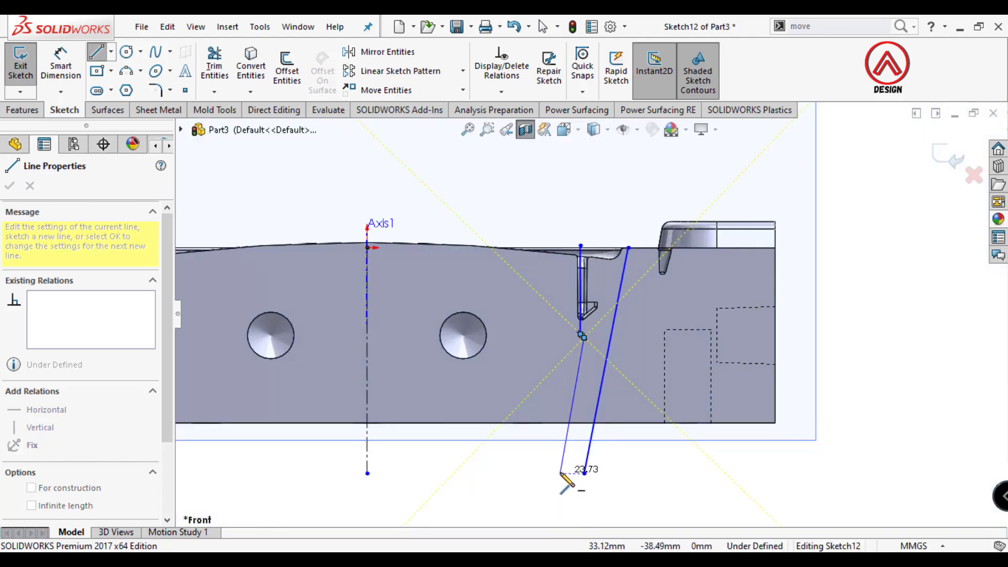
scroll(625, 231, down, 2)
scroll(625, 231, down, 3)
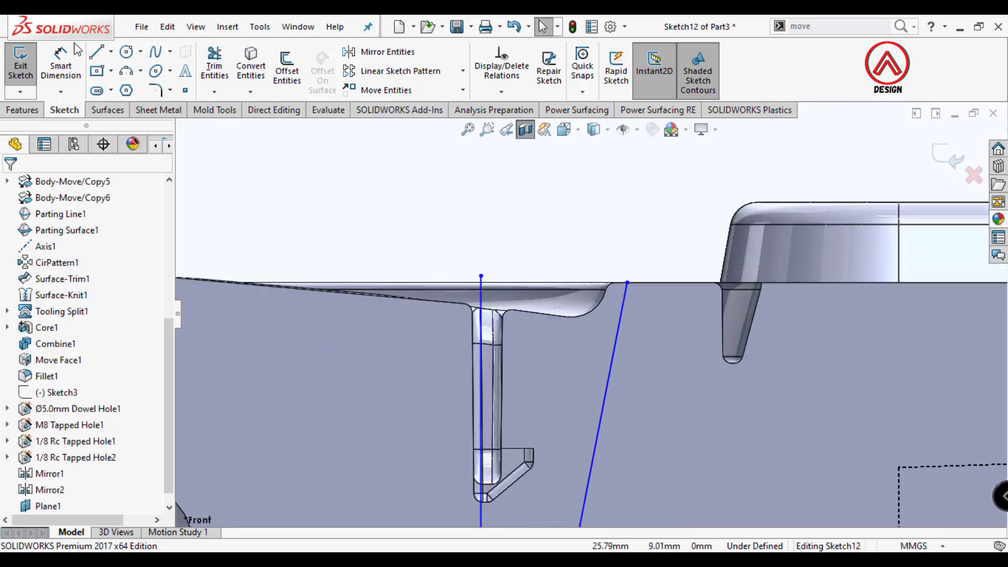
key(Escape)
Draw a horizontal line joining the slanted line's top to the vertical line.
click(628, 283)
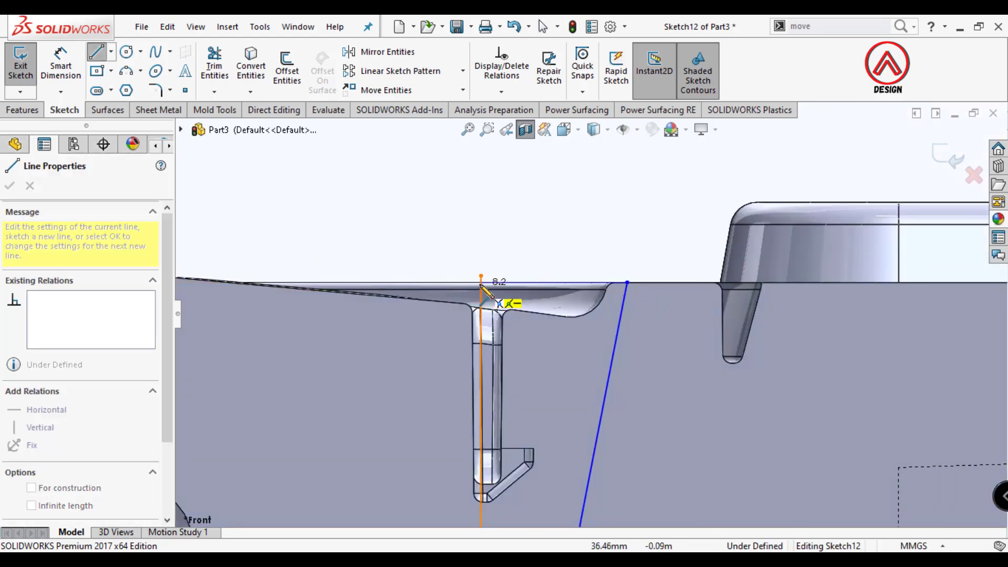
scroll(482, 286, down, 2)
scroll(504, 289, down, 3)
click(524, 306)
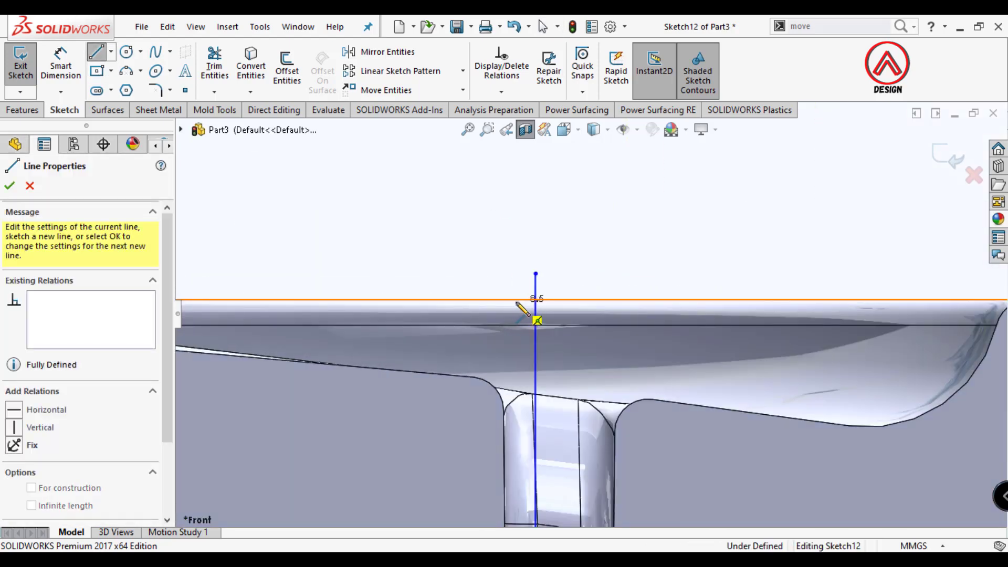
key(Escape)
scroll(619, 323, up, 2)
scroll(576, 306, up, 2)
scroll(581, 303, up, 2)
scroll(574, 297, up, 2)
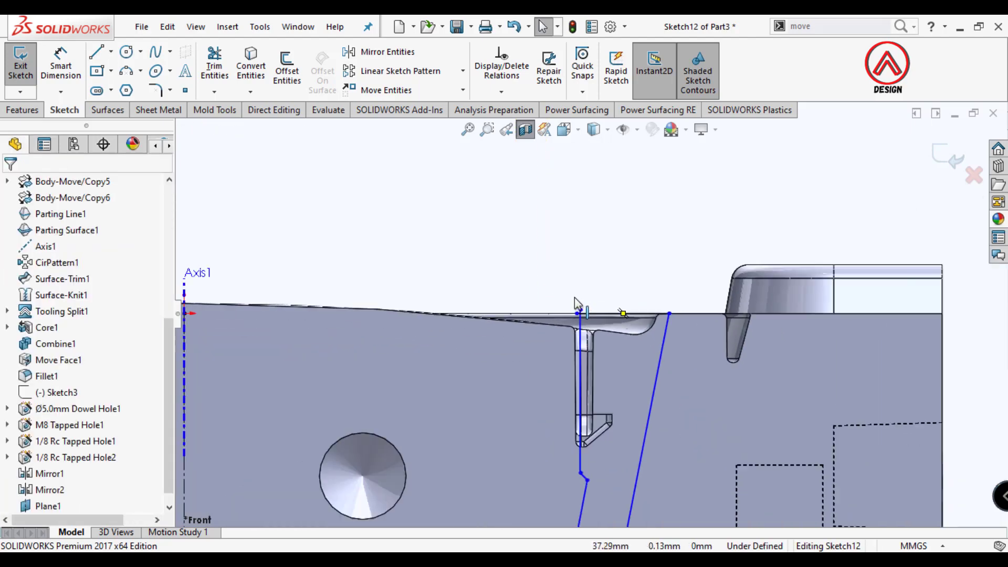
scroll(574, 297, down, 2)
scroll(615, 346, down, 3)
Start a dimension from the wedge's top corner to Axis1, currently 44.77 mm.
key(t)
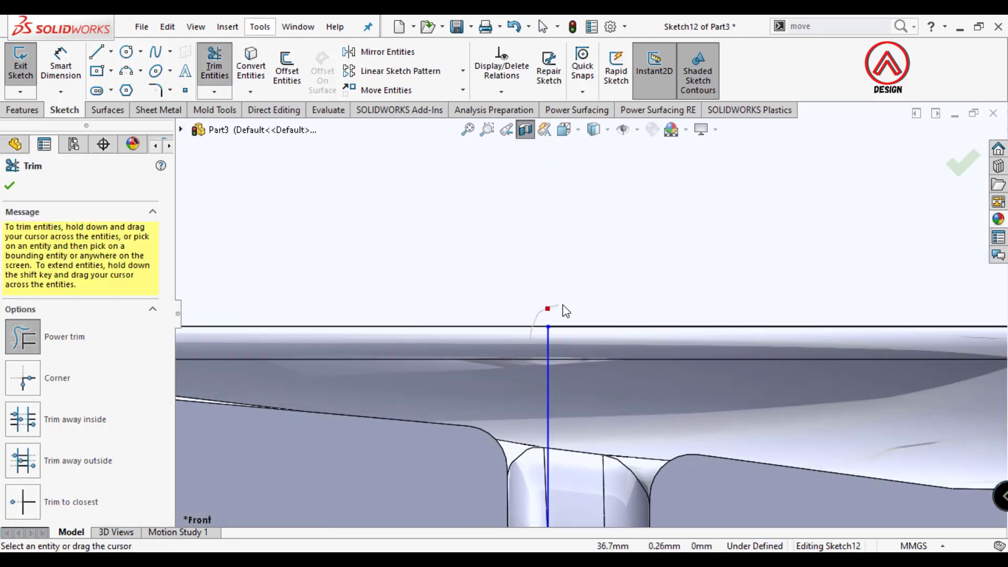
scroll(565, 311, up, 3)
scroll(574, 279, up, 2)
key(d)
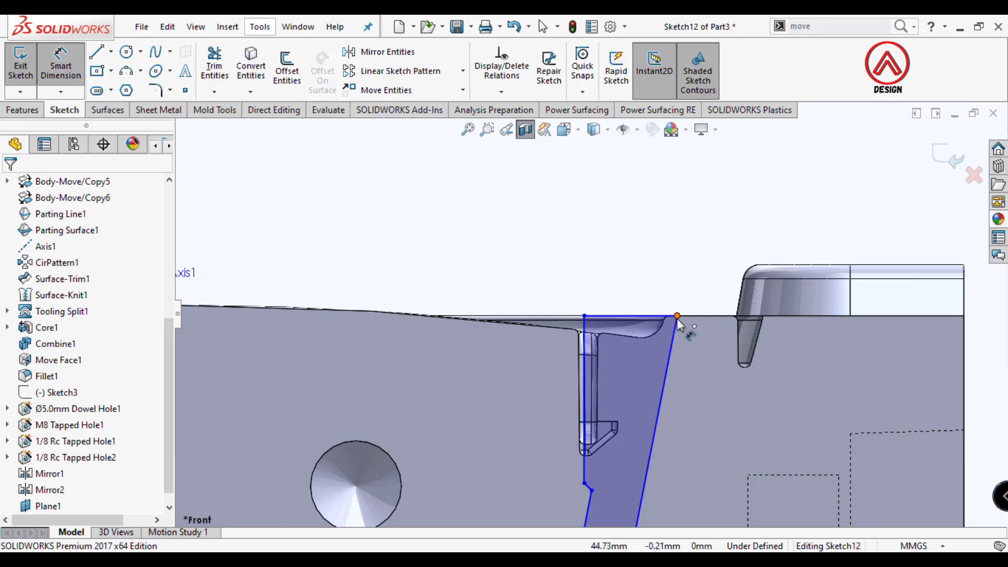
click(677, 317)
scroll(593, 328, up, 2)
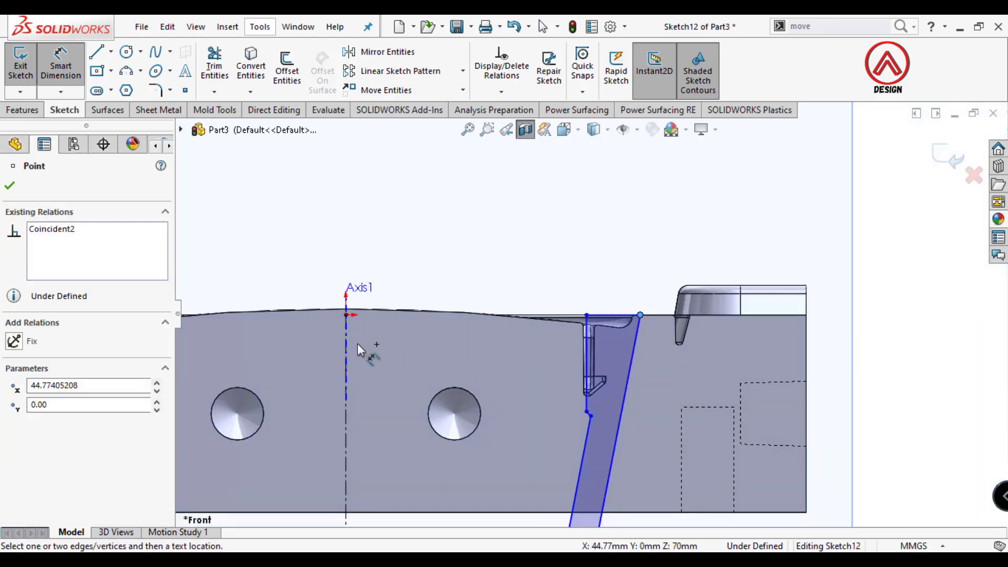
click(351, 429)
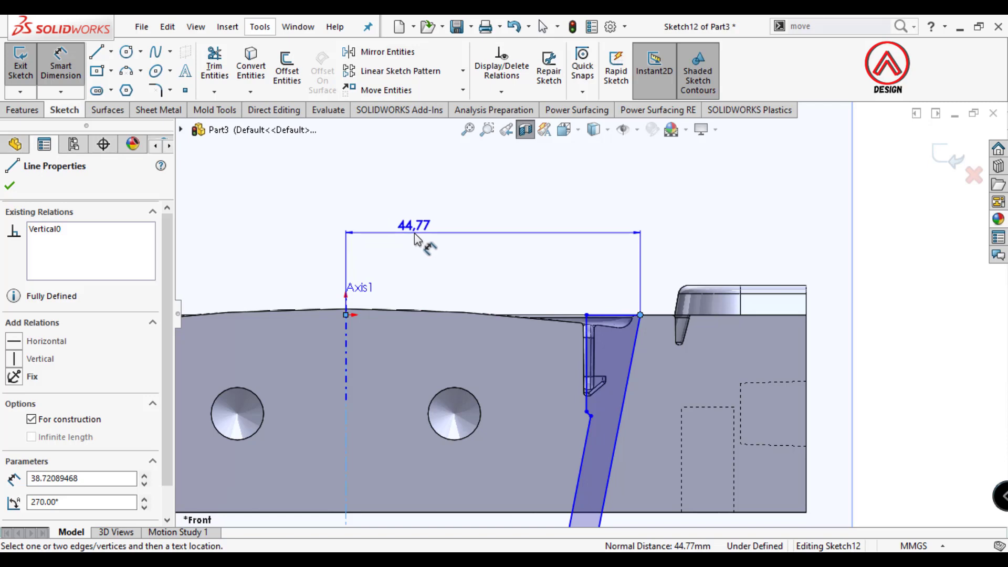
Dimension the wedge 47 mm (94/2) from Axis1 and its slanted side at 10° to the axis.
click(414, 234)
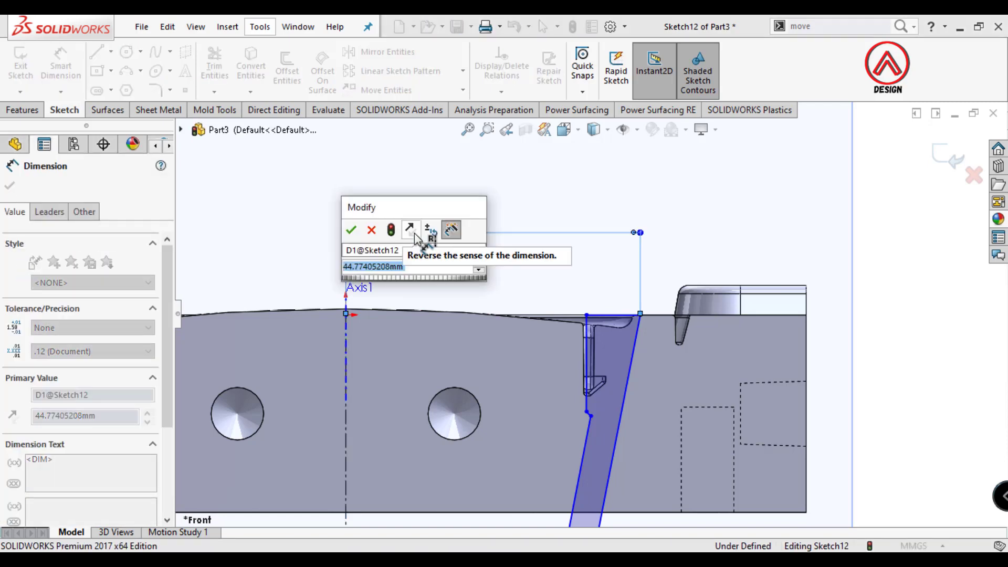
text(94/)
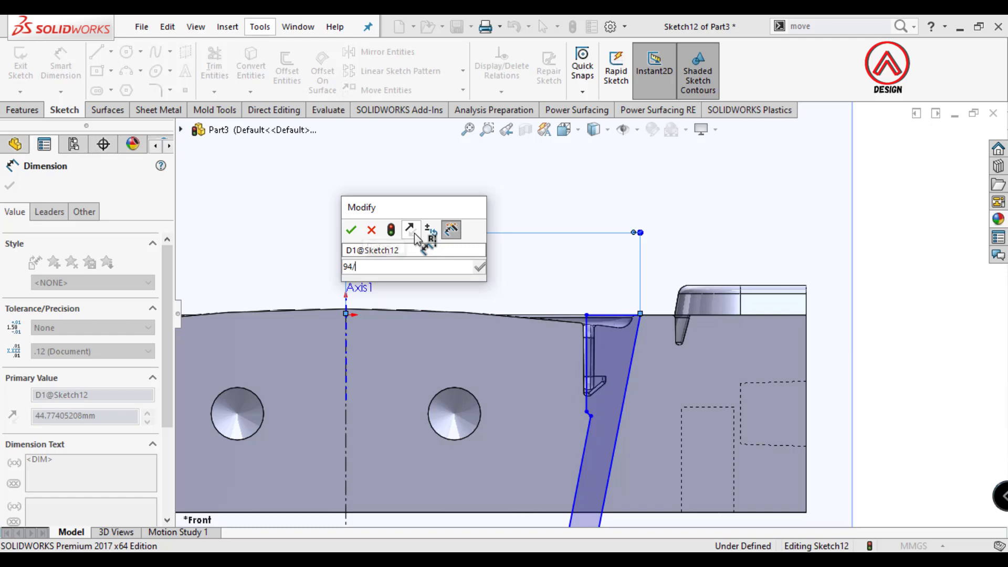
text(2)
key(Return)
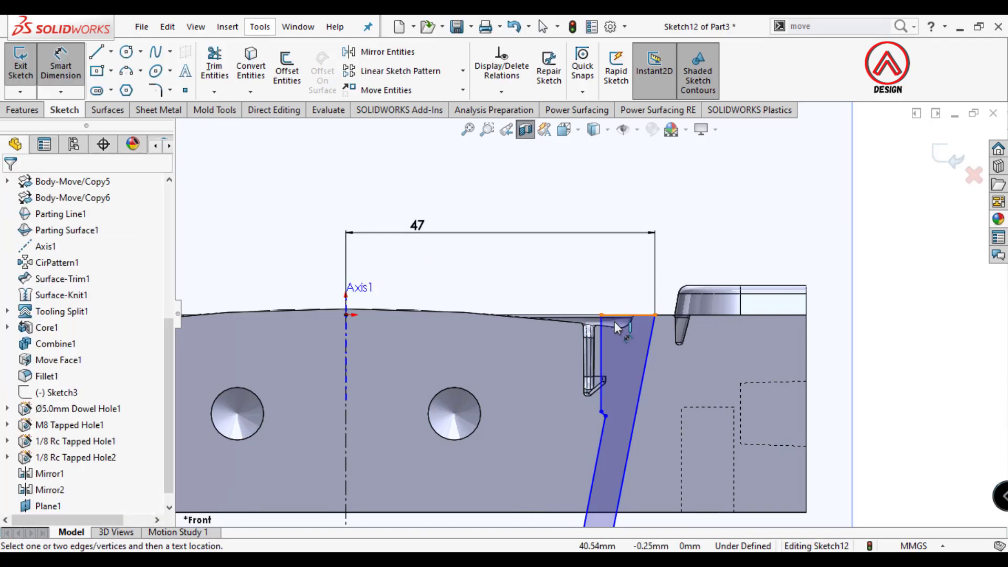
scroll(615, 326, up, 2)
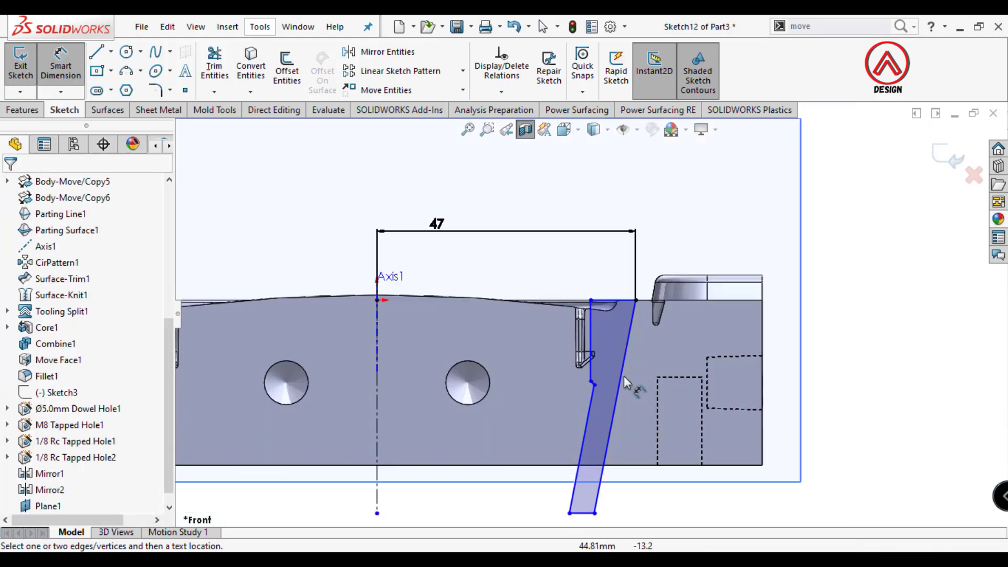
click(625, 348)
click(378, 370)
click(550, 192)
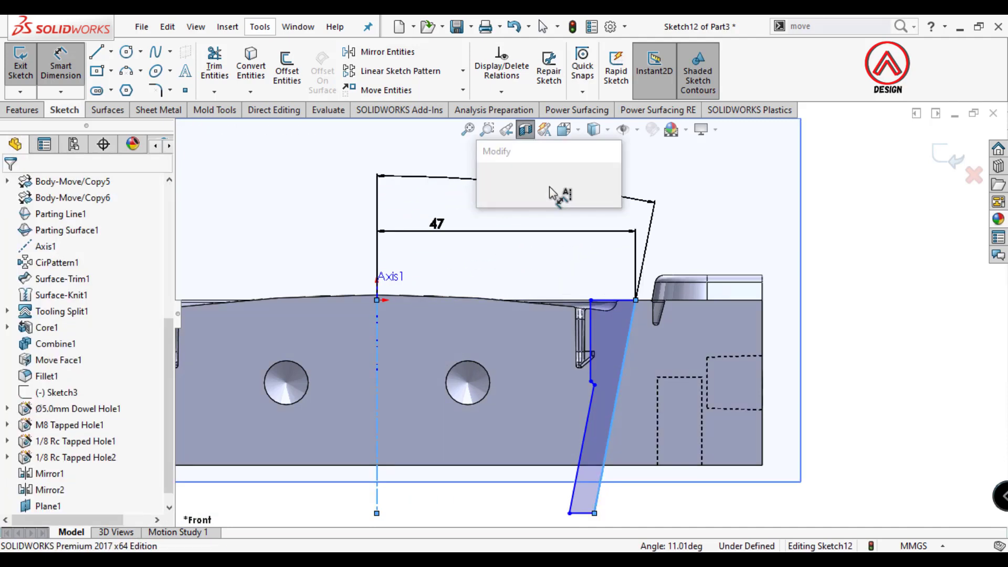
text(10)
key(Return)
click(683, 241)
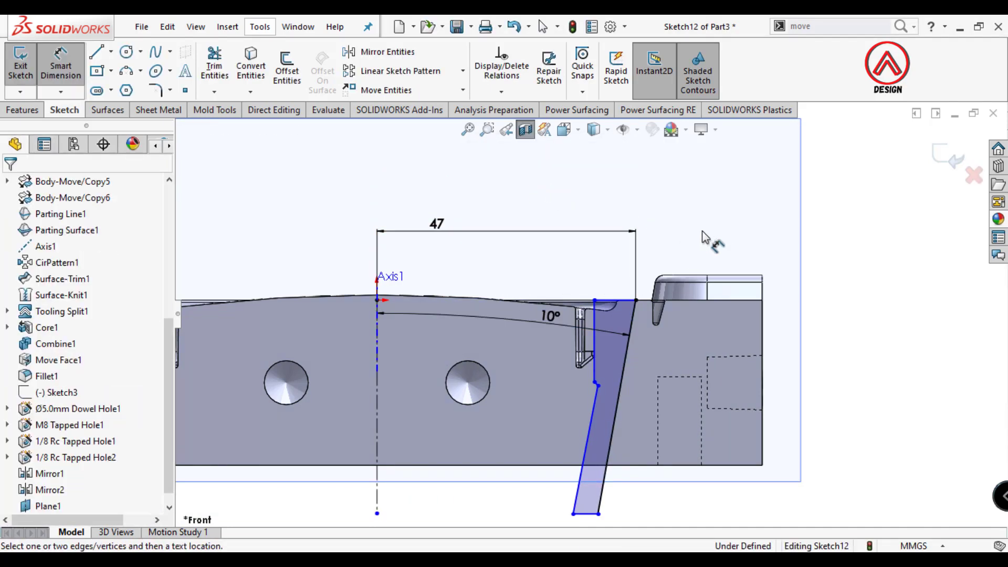
Set the wedge's top edge length to 10.25 mm.
scroll(663, 320, down, 2)
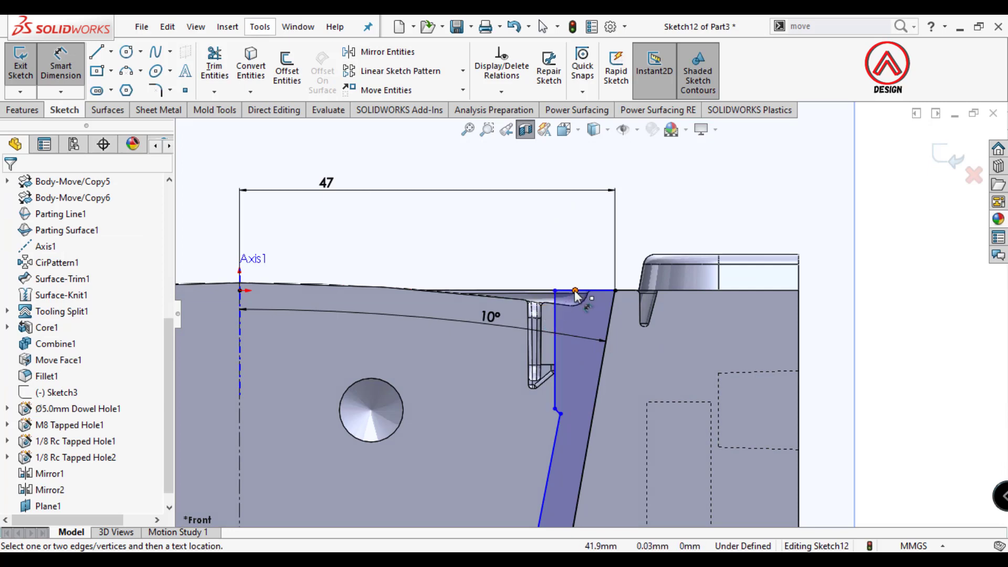
click(568, 292)
click(575, 200)
text(10)
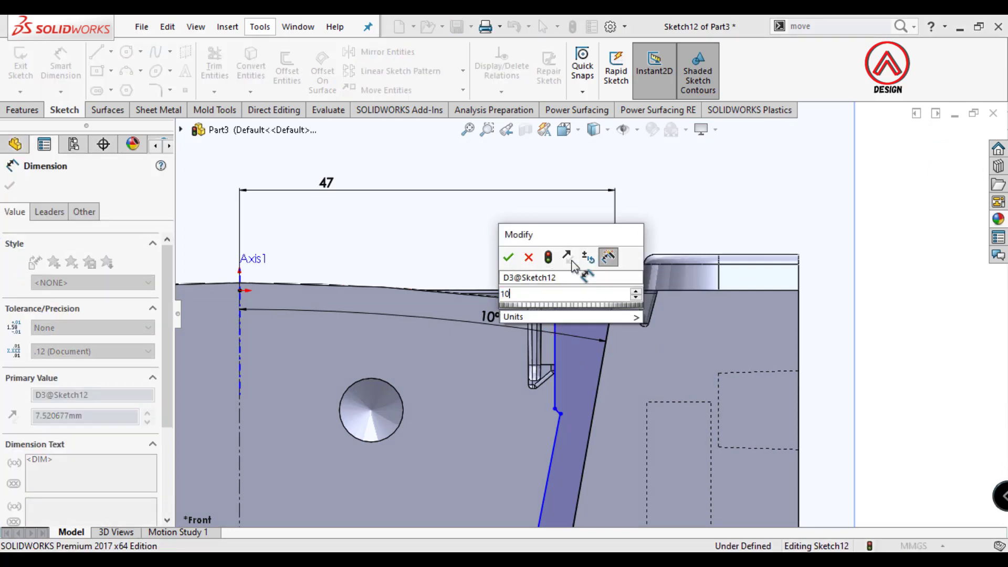
text(.25)
key(Return)
scroll(549, 325, down, 2)
scroll(515, 324, down, 2)
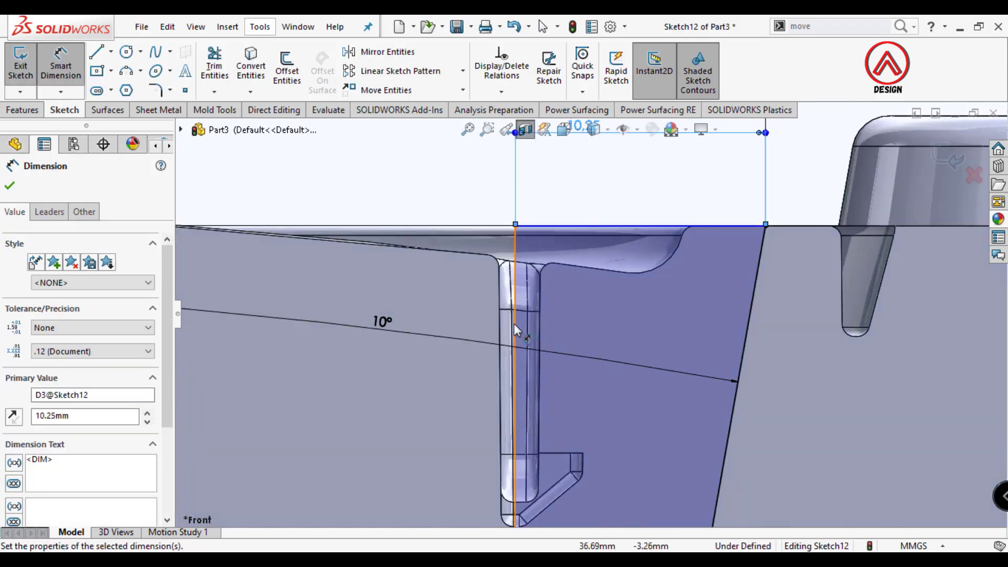
scroll(571, 400, up, 2)
scroll(573, 398, up, 2)
key(Escape)
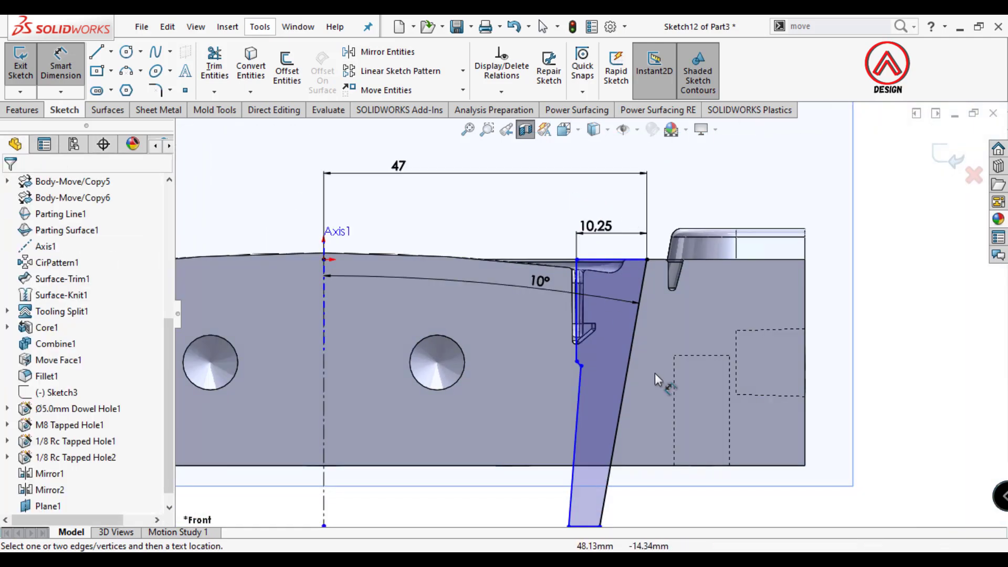
key(Escape)
Make the wedge's two slanted sides parallel.
click(568, 352)
ctrl+click(609, 363)
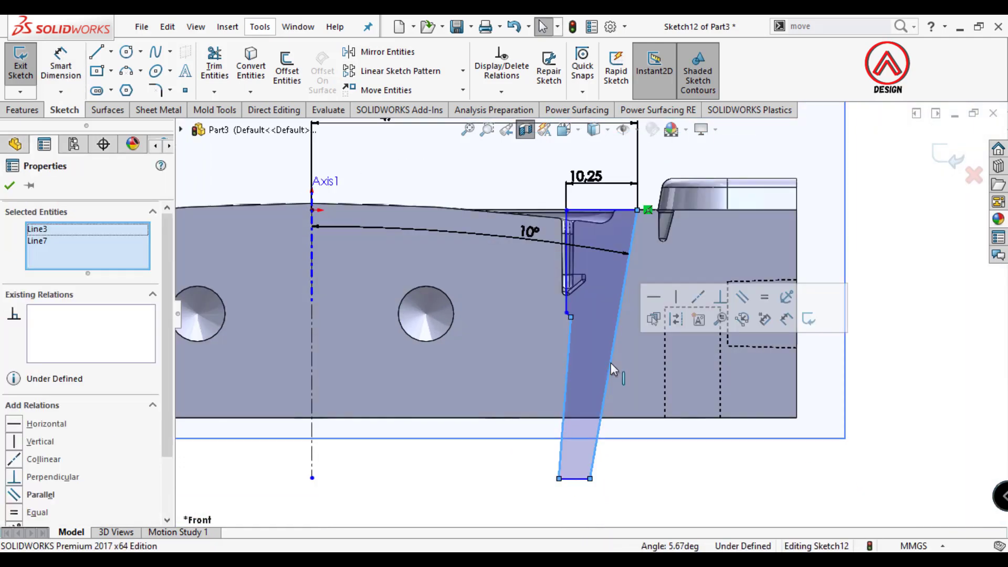
click(742, 297)
key(Escape)
Dimension the parallel slanted sides 6 mm apart, then select the wedge's top line.
key(d)
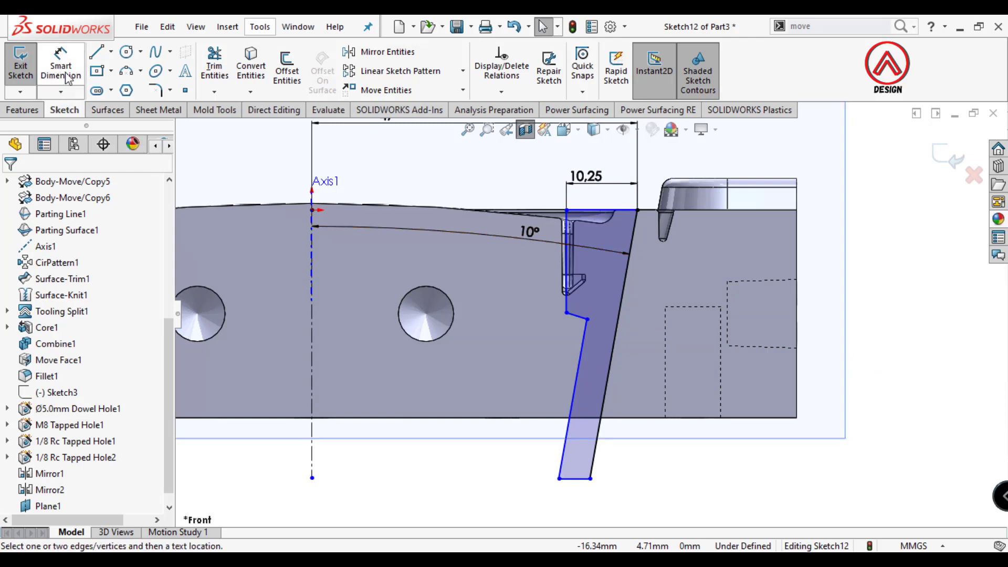
click(586, 363)
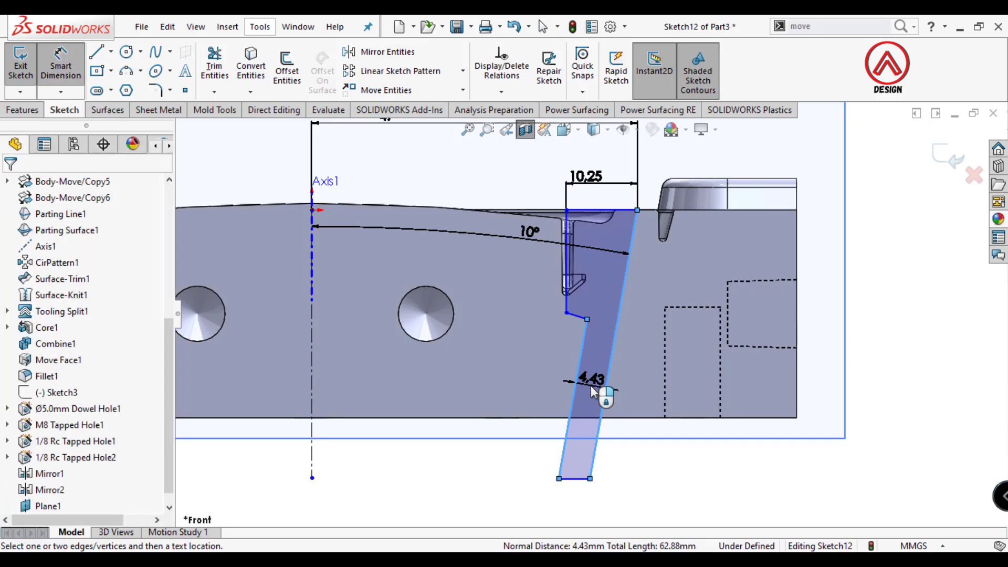
click(593, 388)
text(6)
key(Return)
click(544, 320)
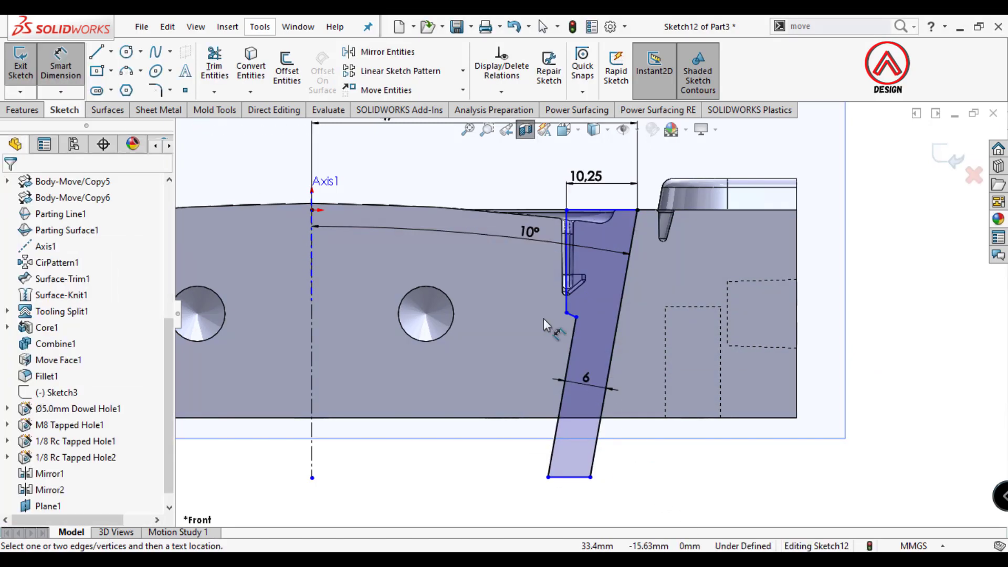
scroll(632, 263, down, 2)
scroll(622, 209, down, 2)
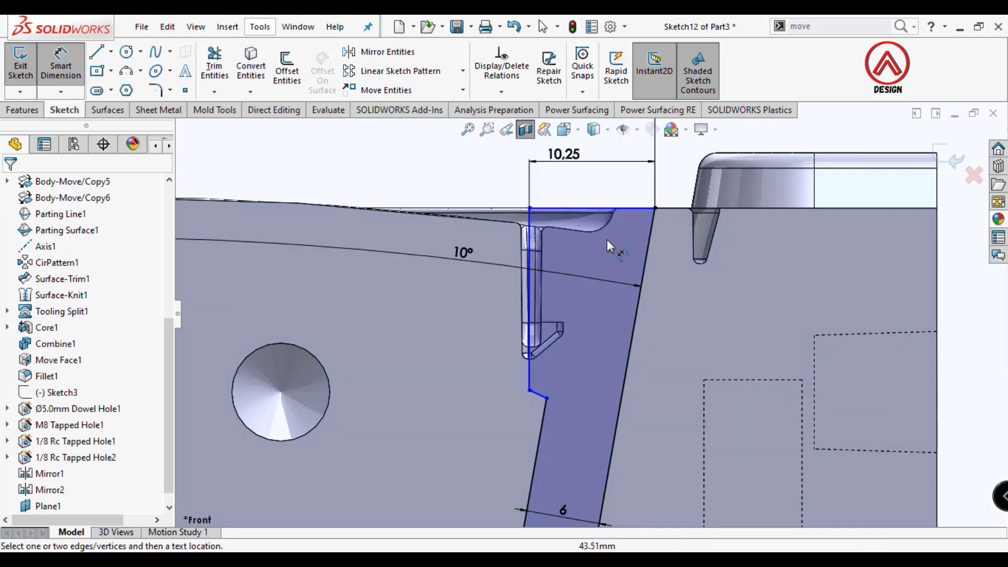
scroll(607, 240, down, 3)
key(Escape)
click(509, 198)
Make the top line horizontal and the short notch line perpendicular to the lower slanted side.
click(40, 341)
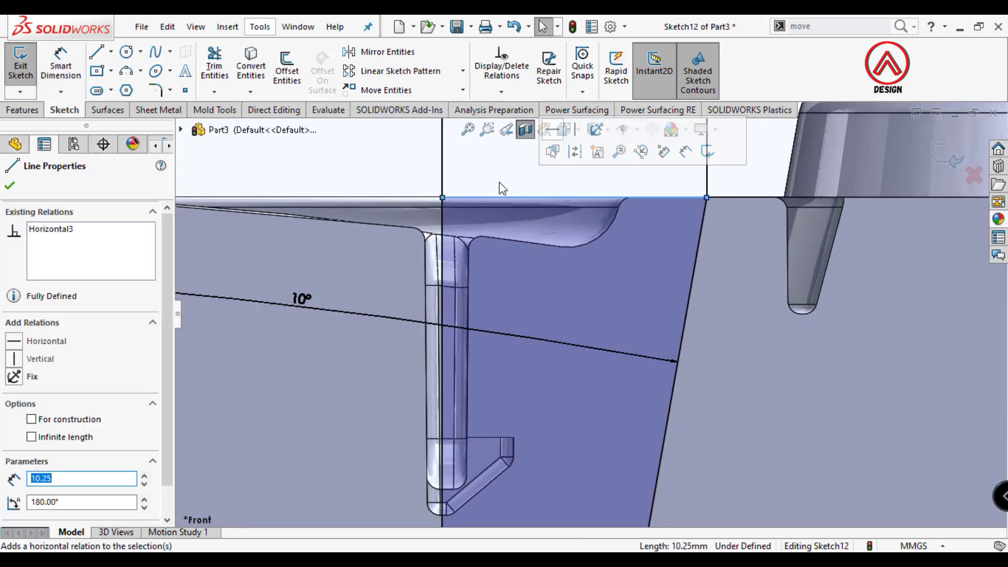
scroll(558, 241, up, 3)
scroll(551, 420, down, 2)
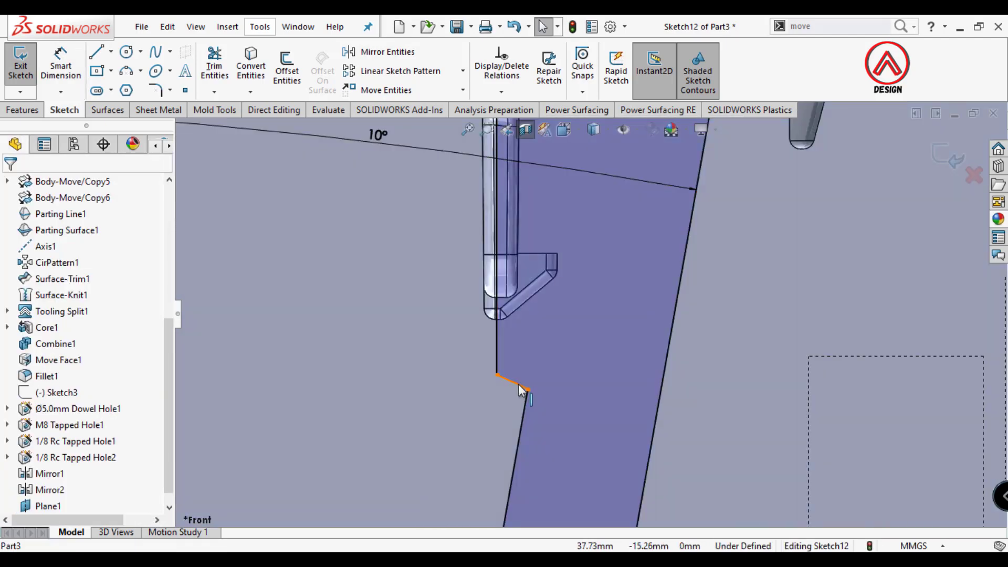
click(512, 382)
ctrl+click(525, 401)
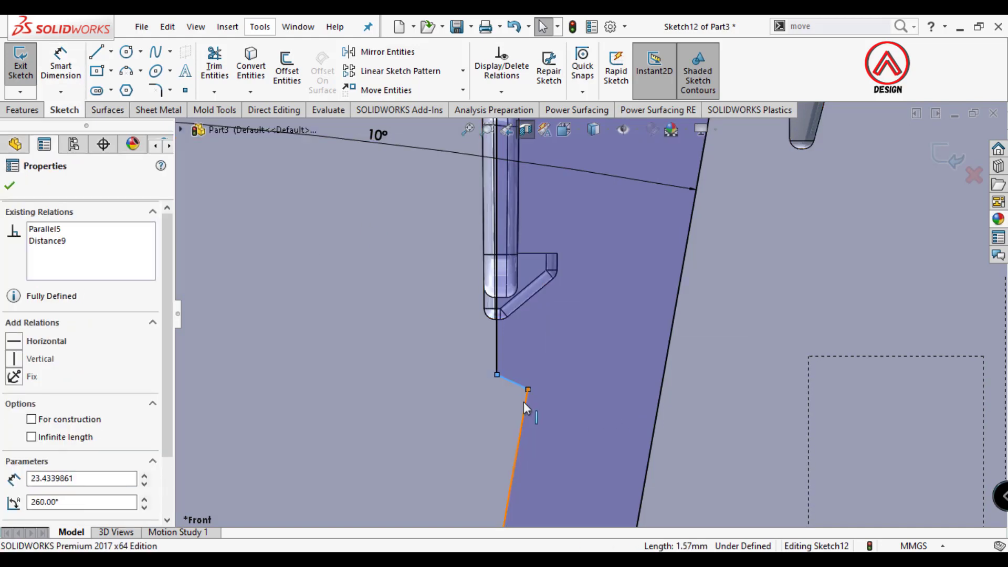
click(632, 338)
click(496, 401)
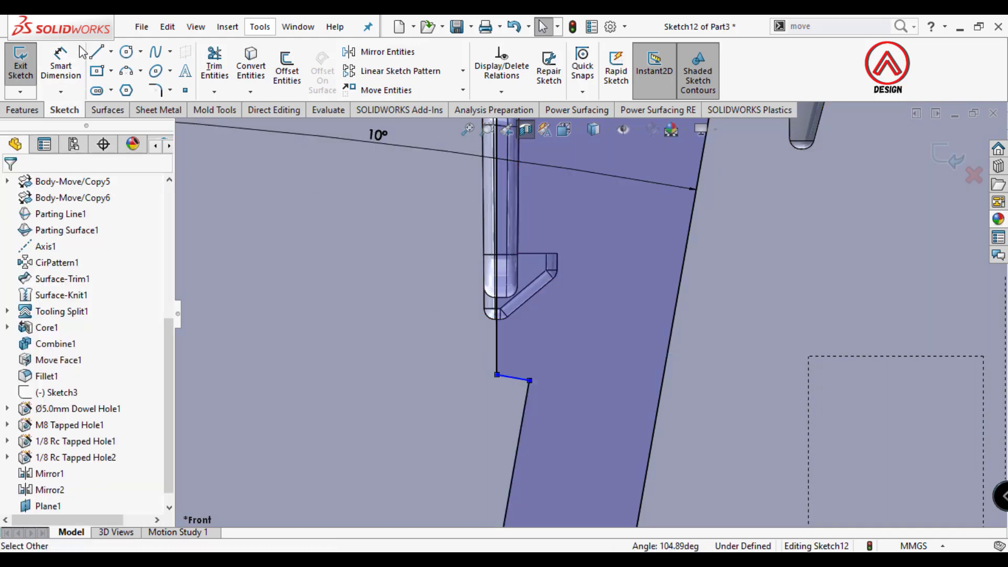
Dimension the notch line to 1.5 mm and pick the wedge outline to mirror.
click(60, 66)
scroll(556, 373, down, 2)
click(503, 373)
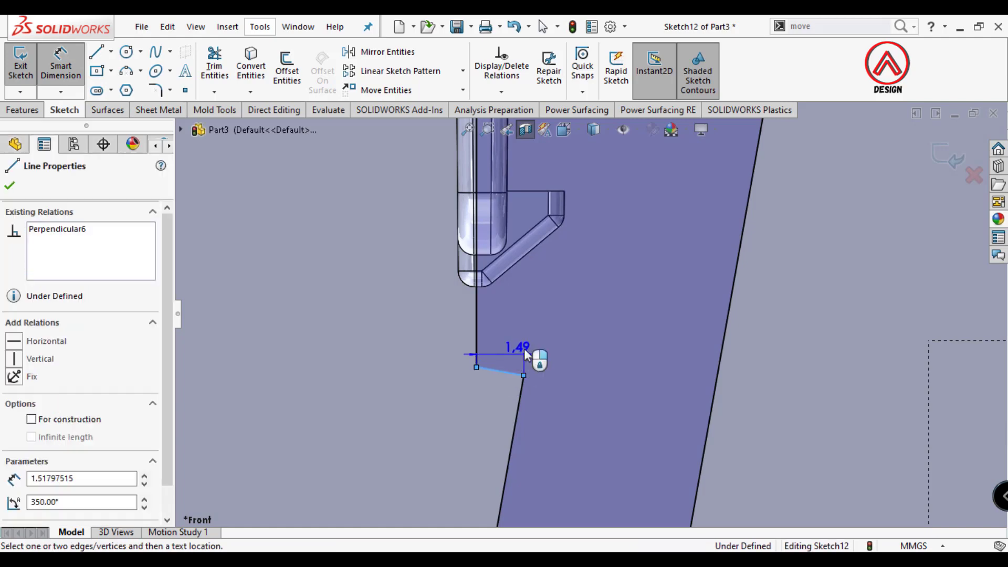
click(547, 307)
text(1.5)
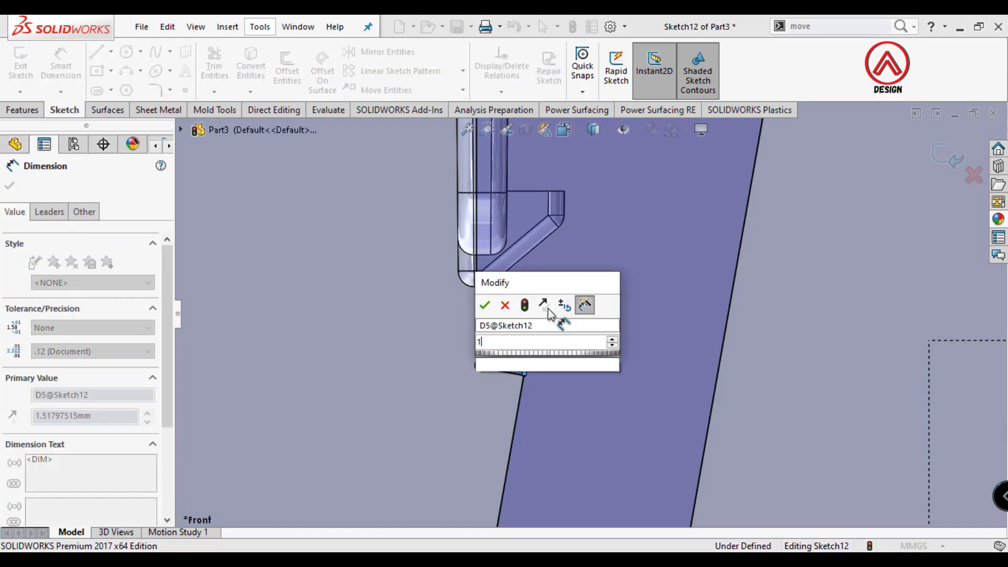
key(Return)
scroll(577, 315, up, 3)
scroll(625, 325, up, 5)
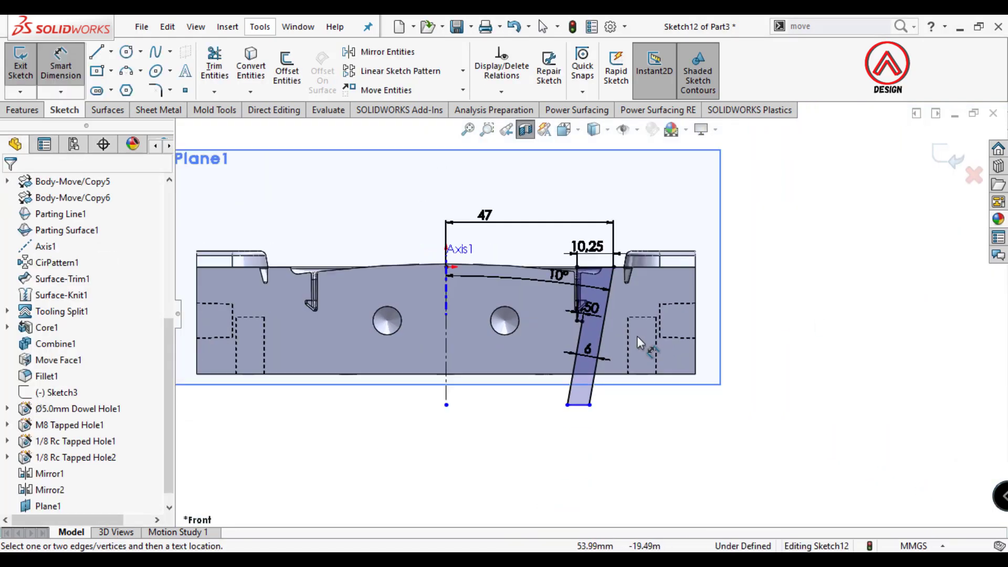
scroll(619, 315, down, 2)
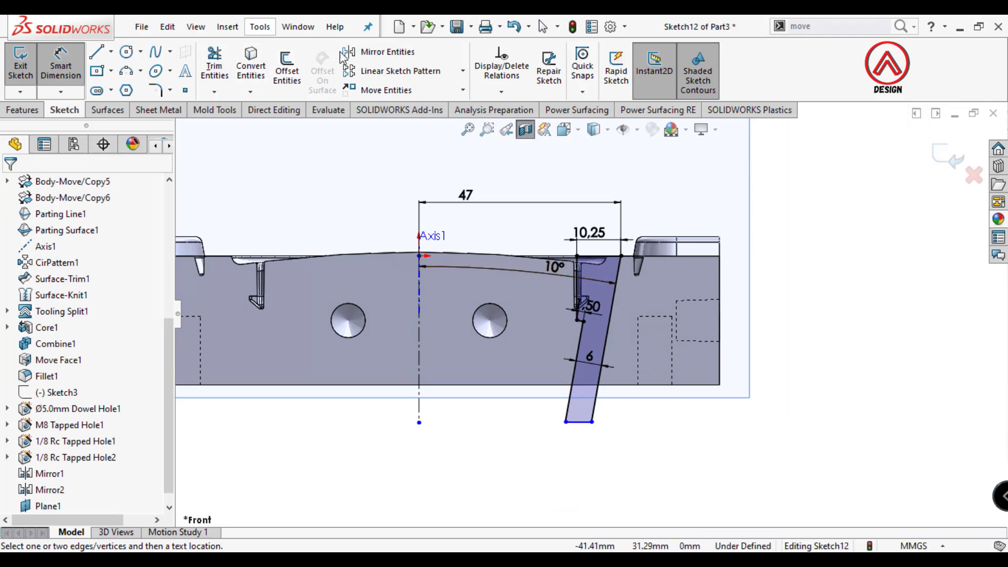
click(378, 51)
click(580, 404)
Mirror the wedge outline about Axis1.
click(122, 423)
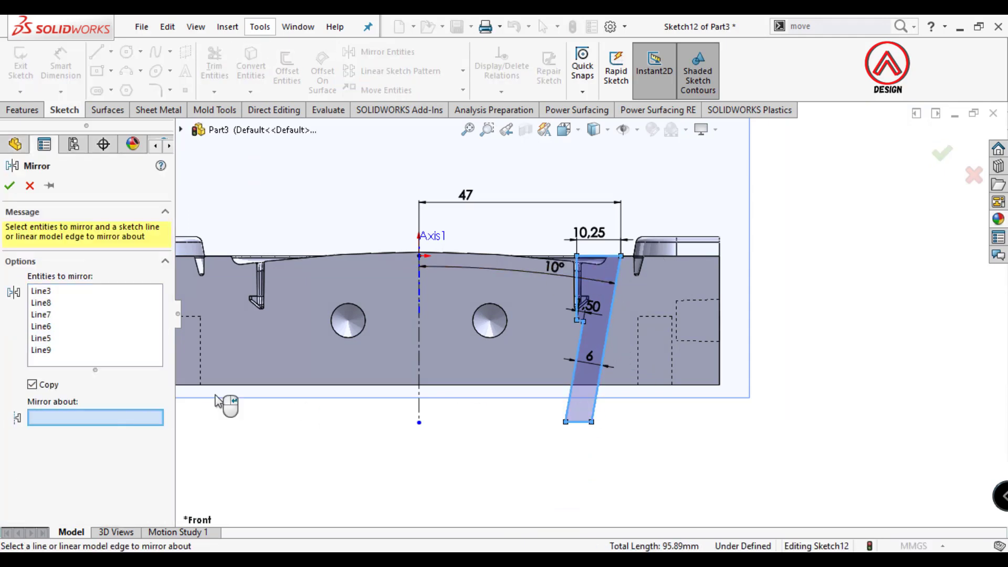
click(419, 350)
click(8, 185)
scroll(589, 286, down, 2)
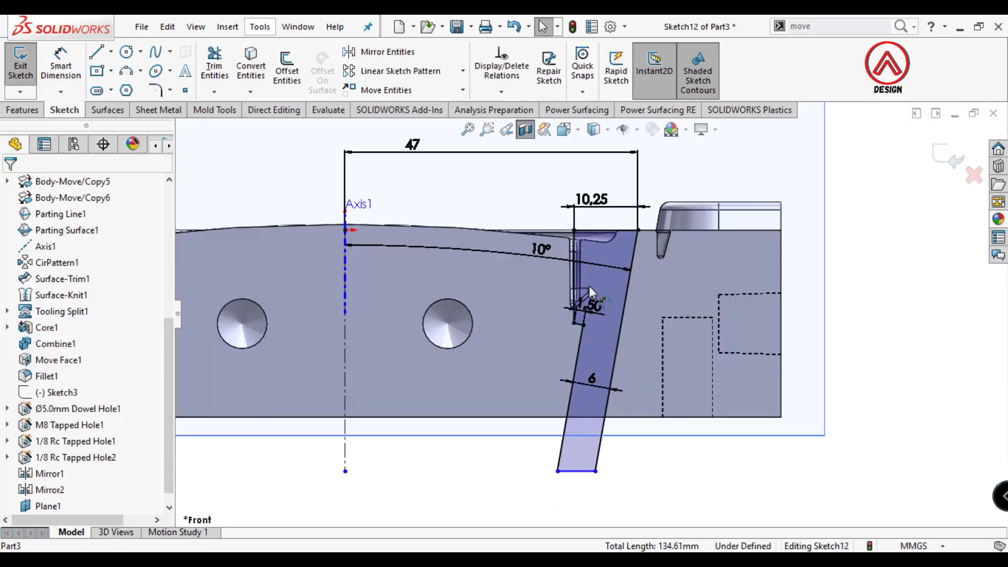
scroll(653, 292, down, 2)
scroll(520, 293, up, 4)
Exit Sketch12 and turn off the section view to show the full block.
middle_drag(521, 293, 225, 184)
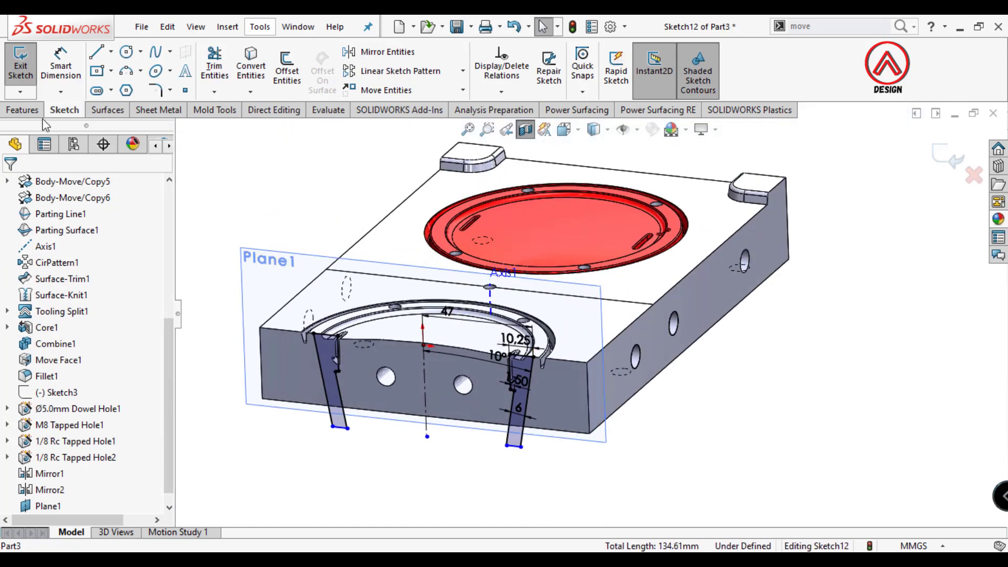
click(948, 156)
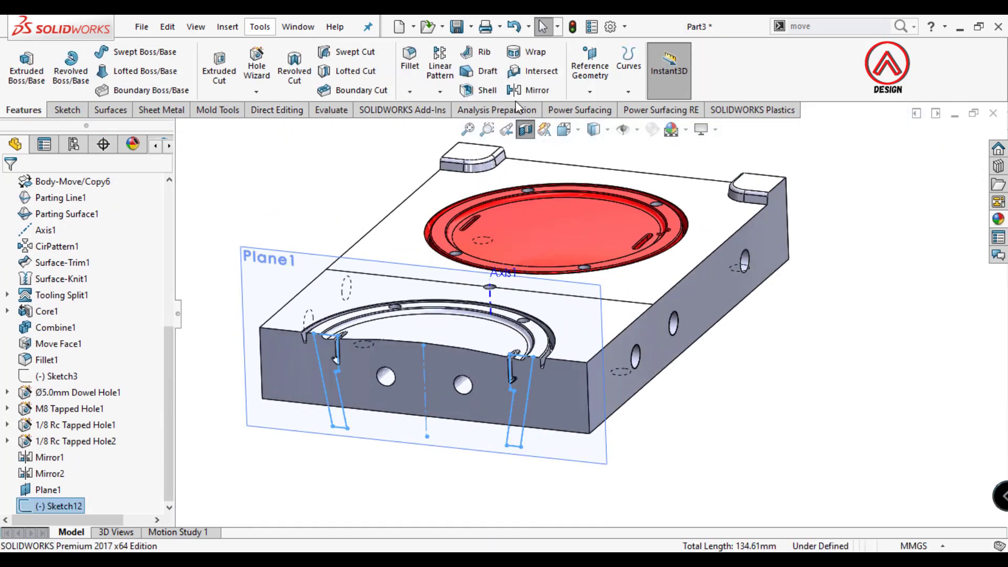
click(523, 131)
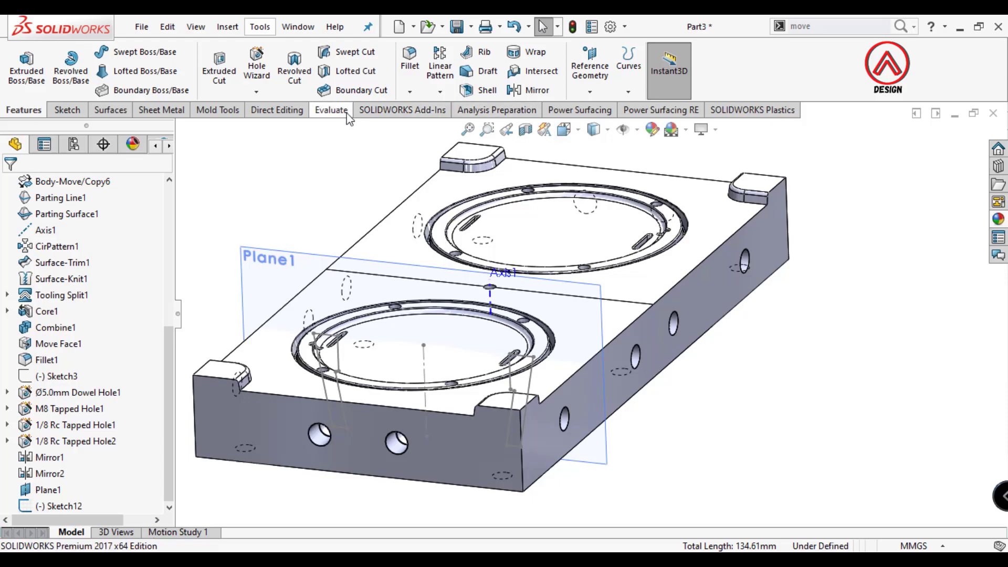
click(219, 110)
click(597, 63)
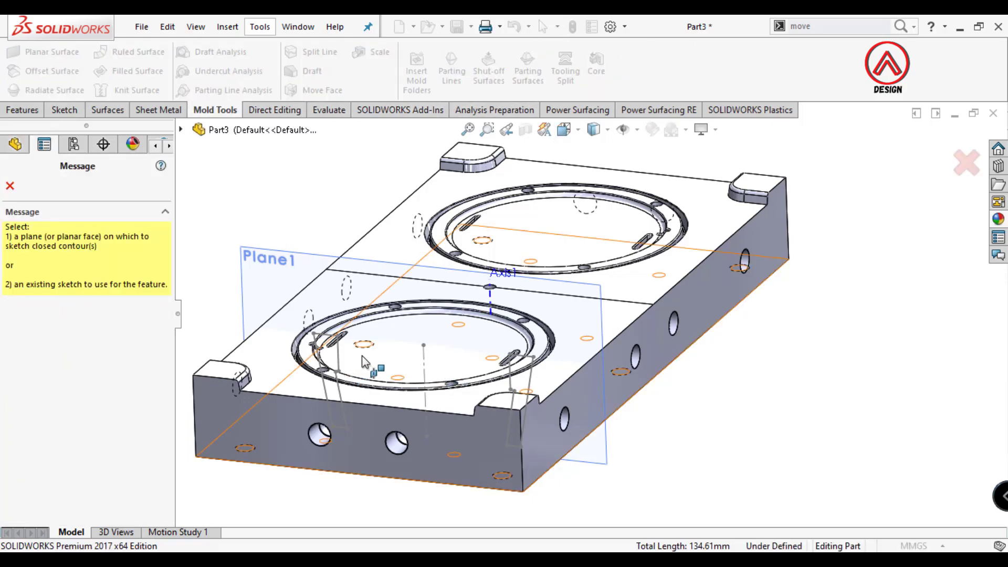
Build Core2 from Sketch12 on the Mirror2 body with draft off and 8 mm depth.
click(337, 349)
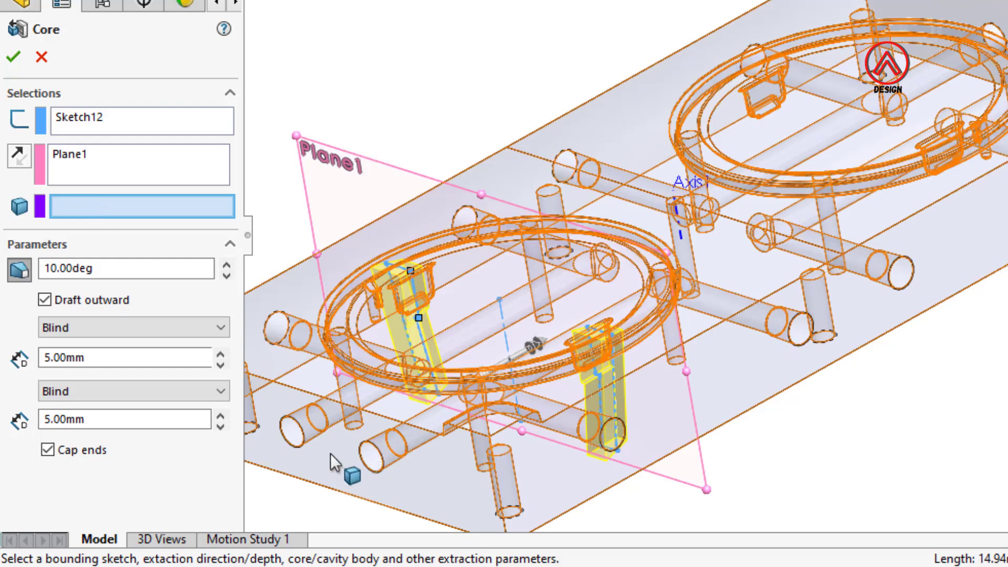
click(331, 462)
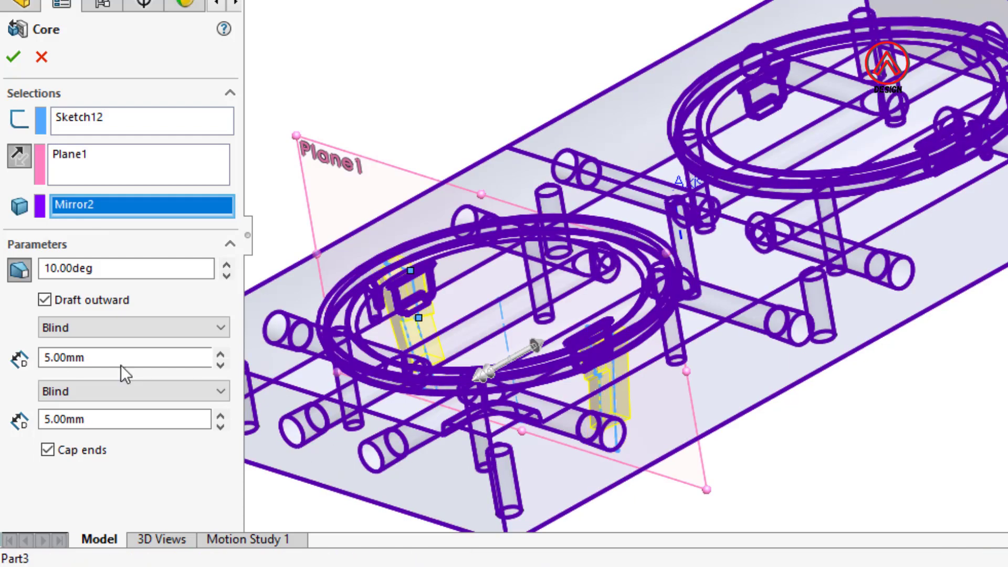
click(23, 272)
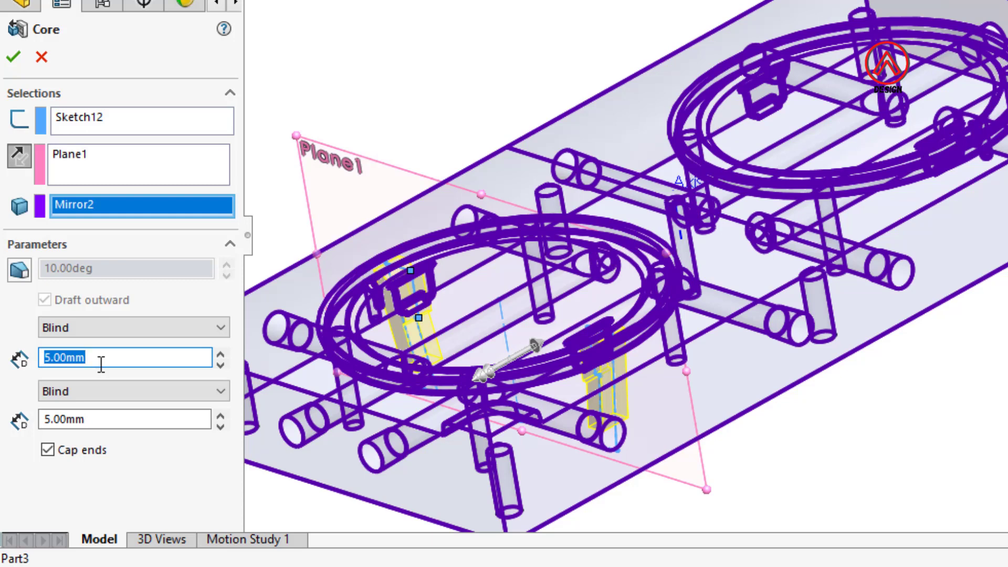
text(8)
double_click(95, 418)
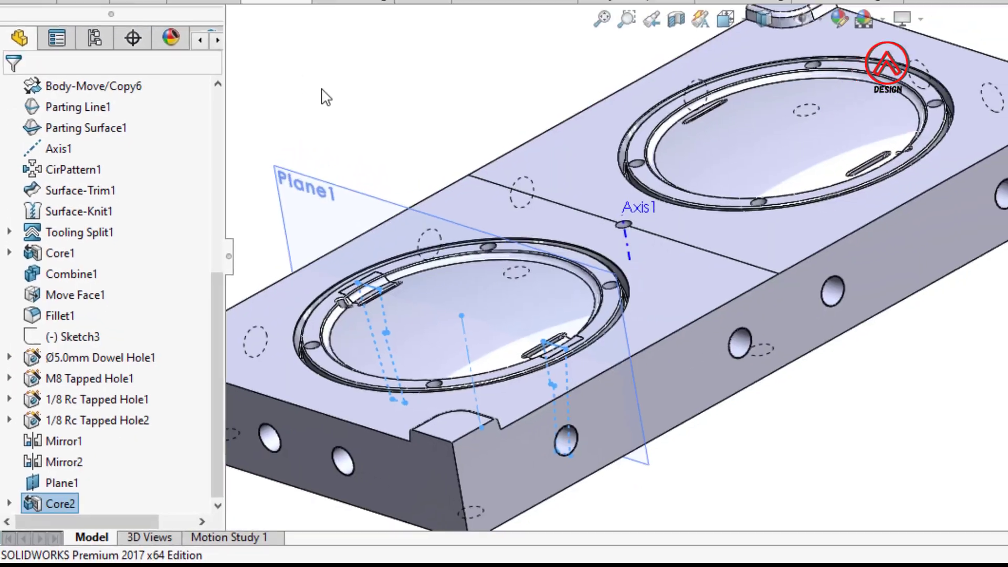
Create Plane2 offset 70 mm from the Front Plane, flipped to the opposite side.
scroll(519, 365, down, 5)
scroll(538, 461, up, 5)
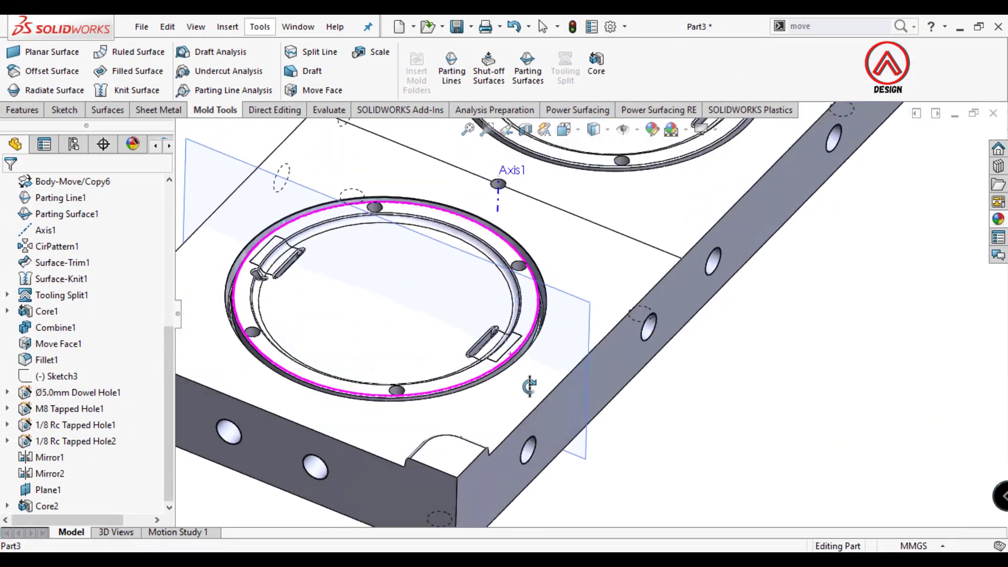
click(22, 111)
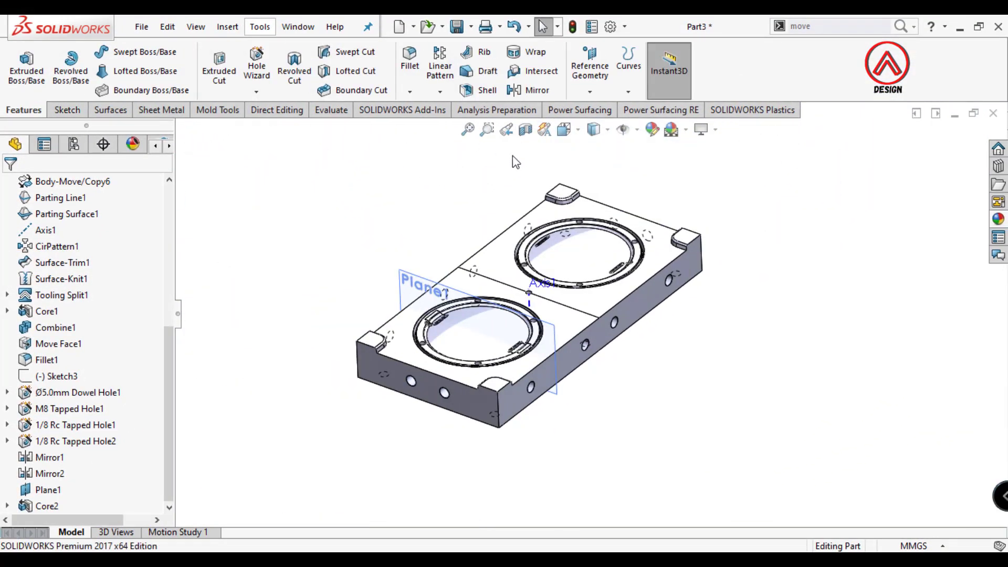
click(590, 74)
click(599, 106)
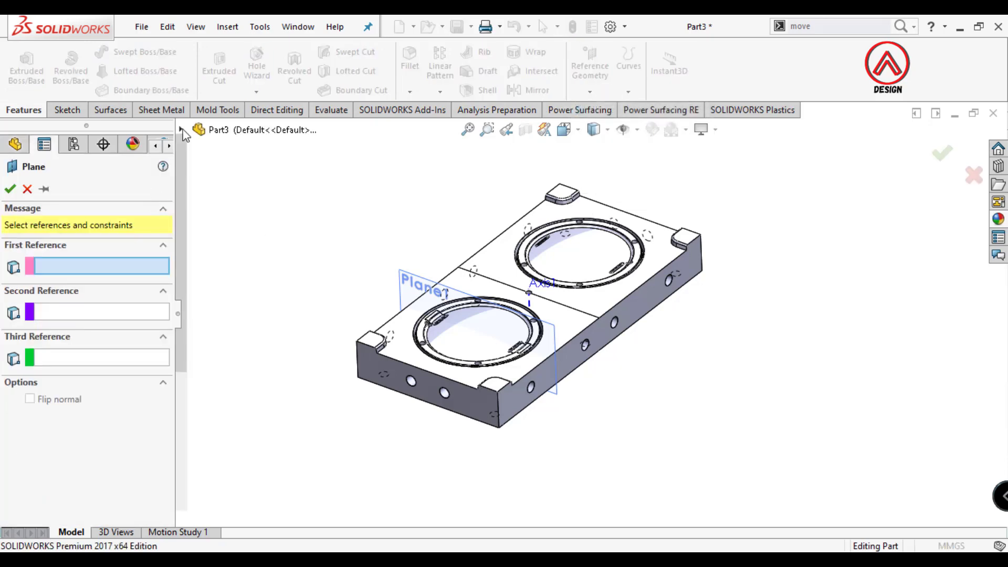
click(247, 244)
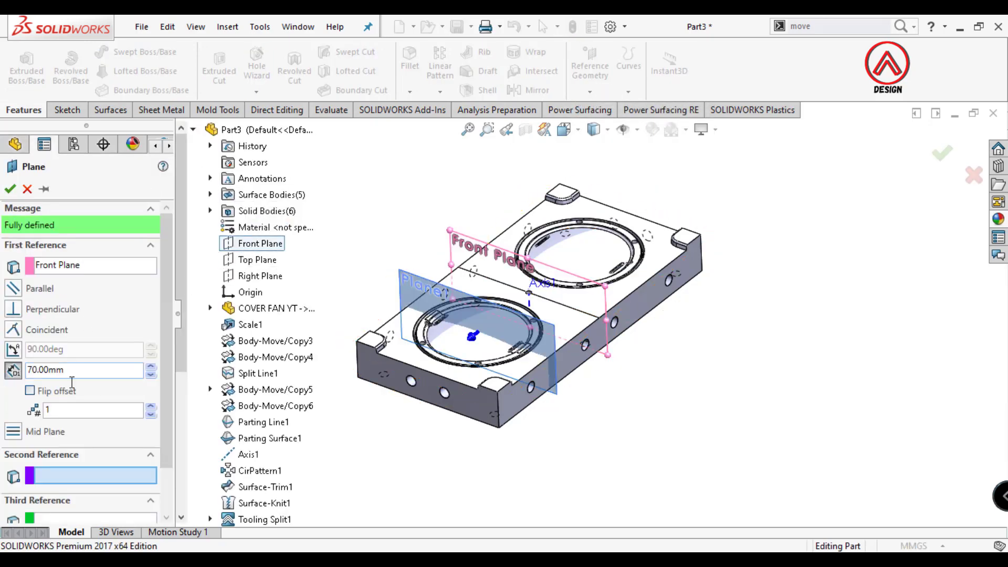
click(30, 391)
click(10, 190)
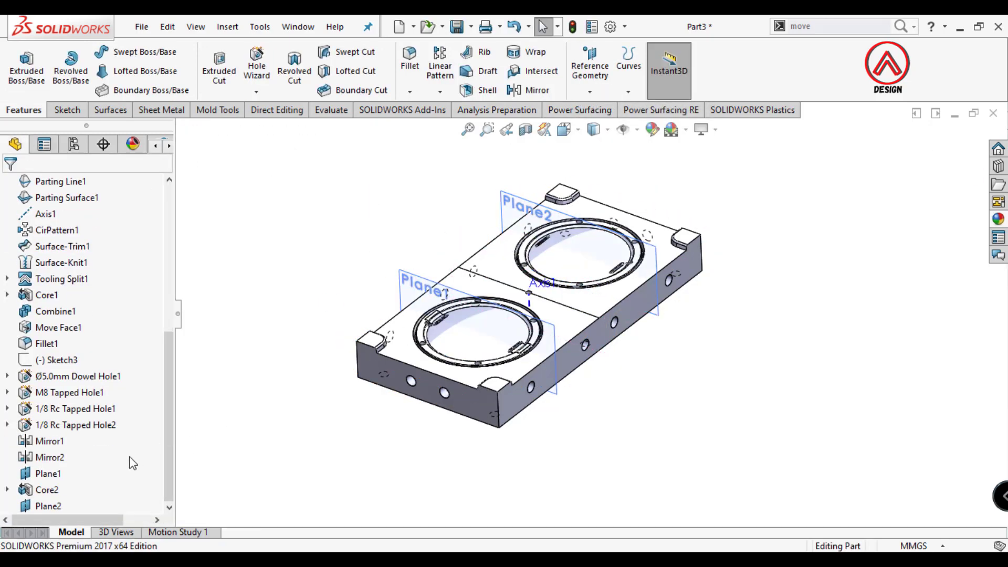
Show Sketch12 from under Core2 and select Plane2.
click(7, 489)
click(74, 506)
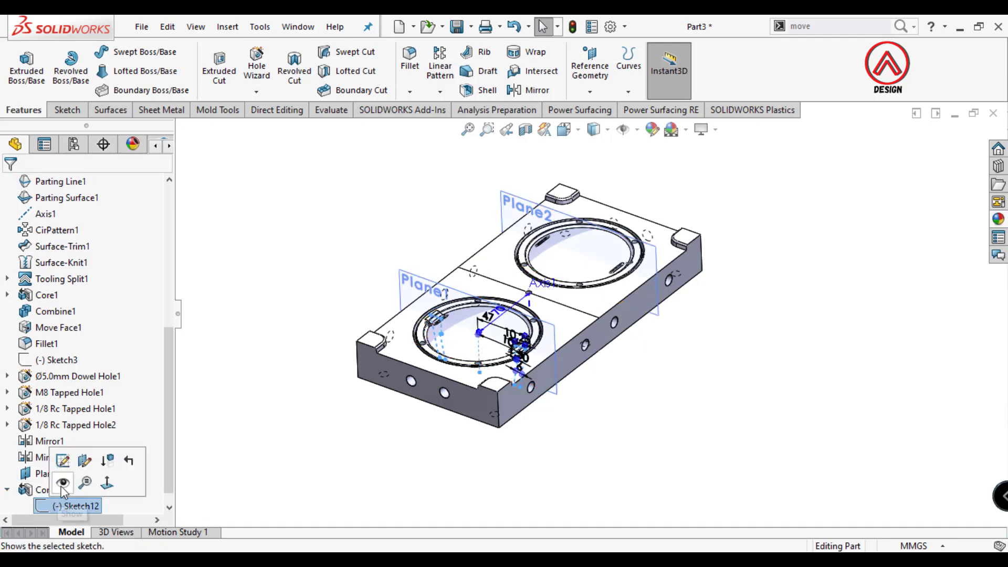
click(83, 457)
click(415, 287)
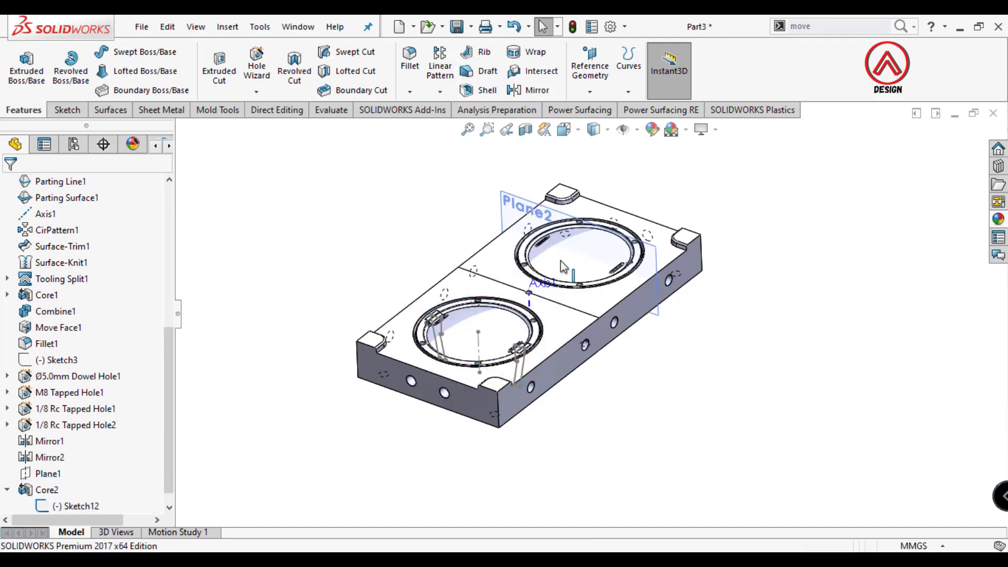
click(524, 210)
Section the part at Plane2 and start a sketch on Plane2 viewed normal to it.
click(527, 139)
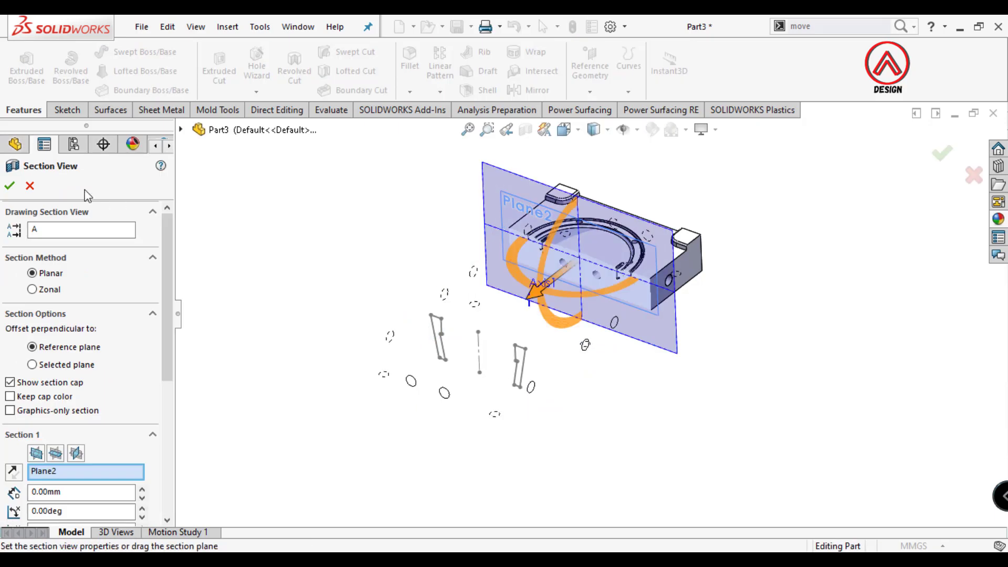
click(13, 184)
click(67, 109)
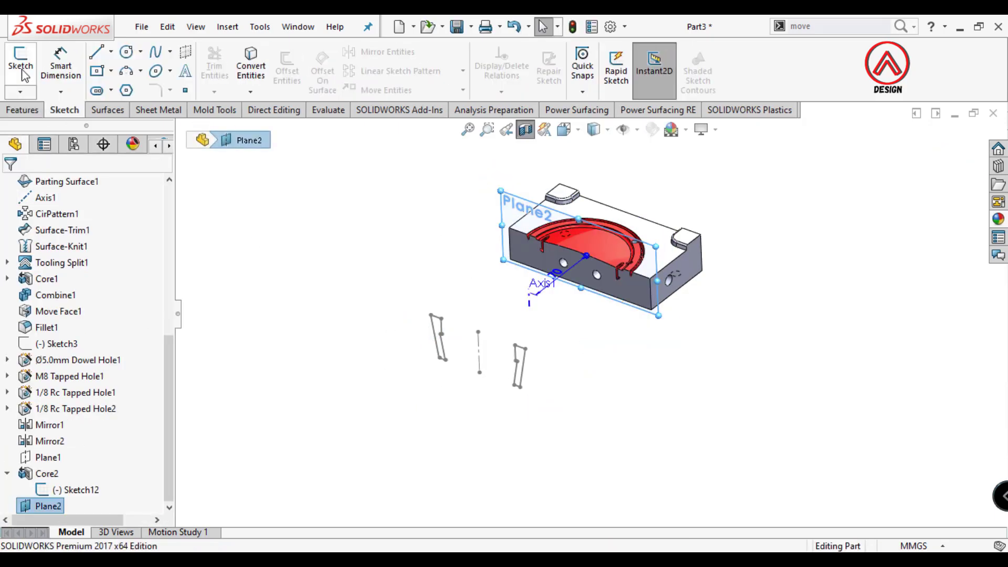
click(21, 66)
click(564, 129)
click(622, 150)
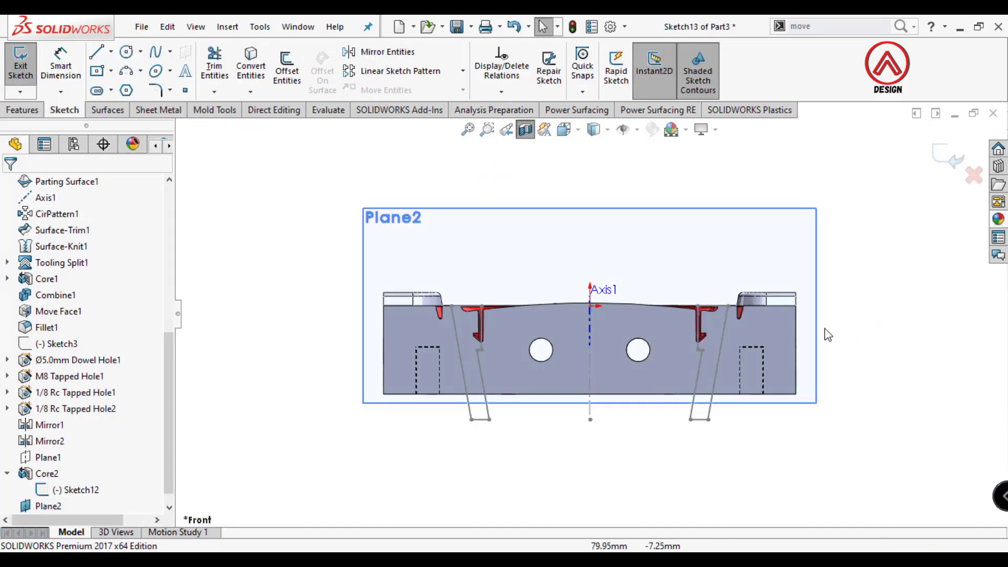
Convert the right and left leg outlines into the new sketch.
click(251, 68)
click(698, 332)
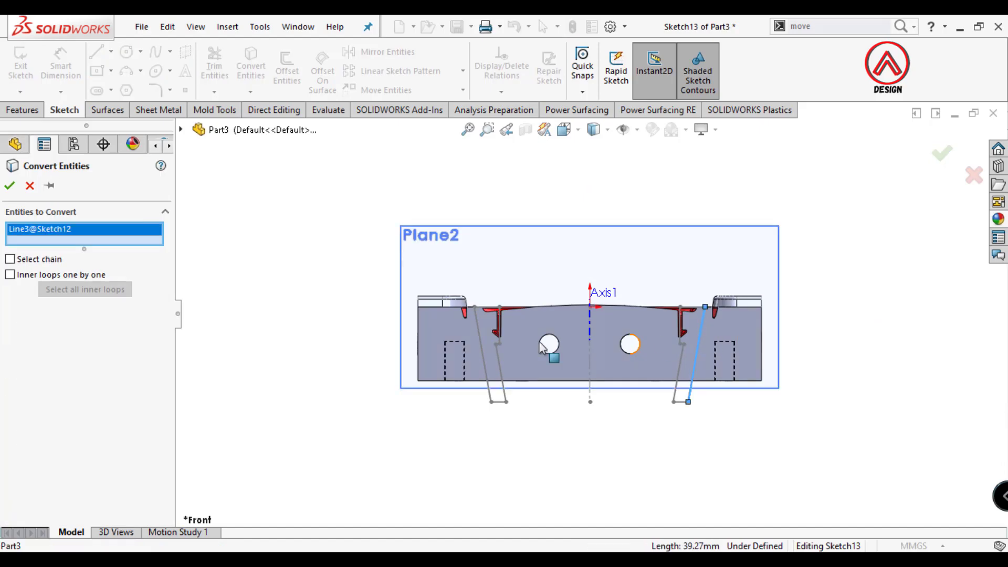
right_click(54, 246)
click(73, 248)
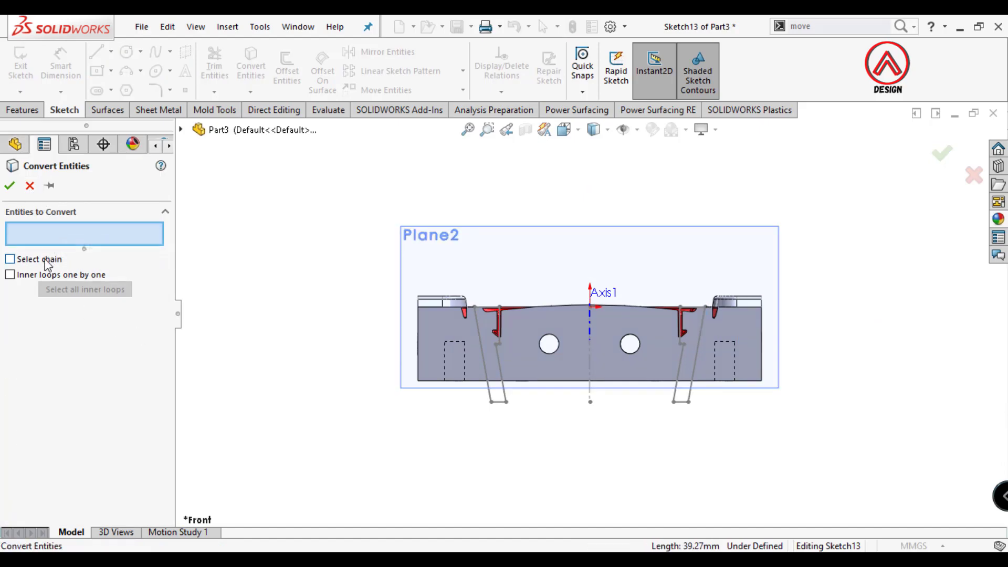
click(703, 334)
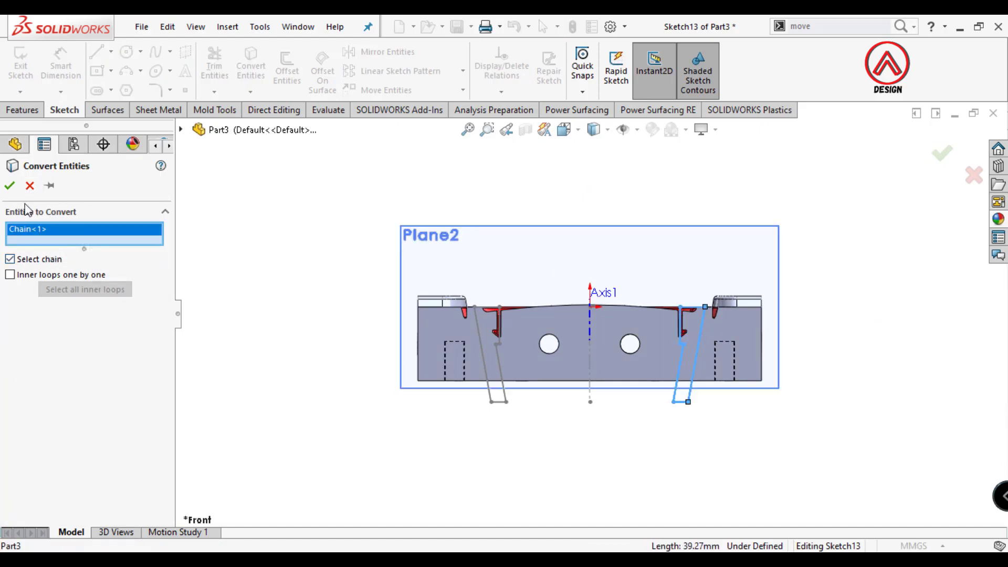
click(9, 185)
click(284, 77)
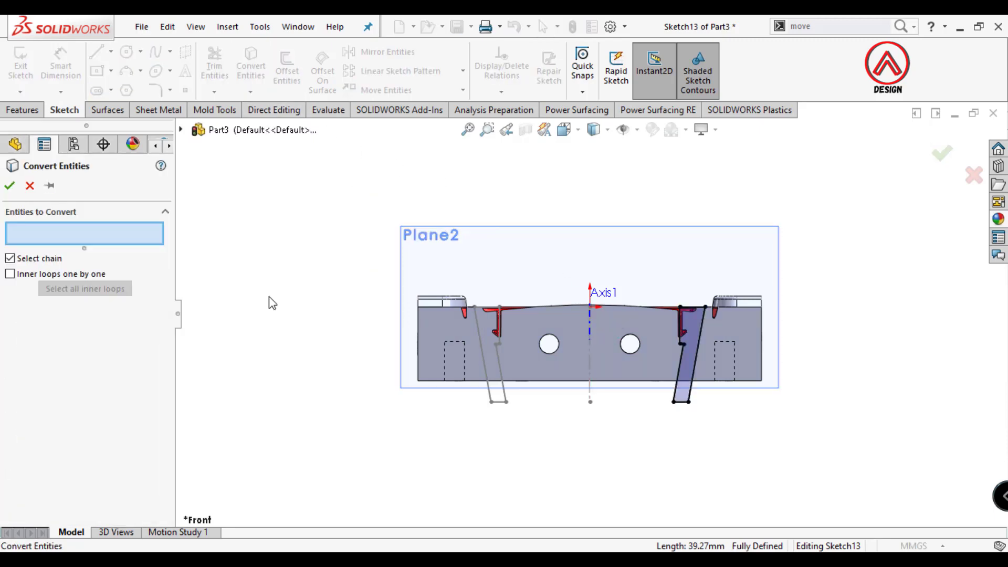
click(480, 328)
click(9, 186)
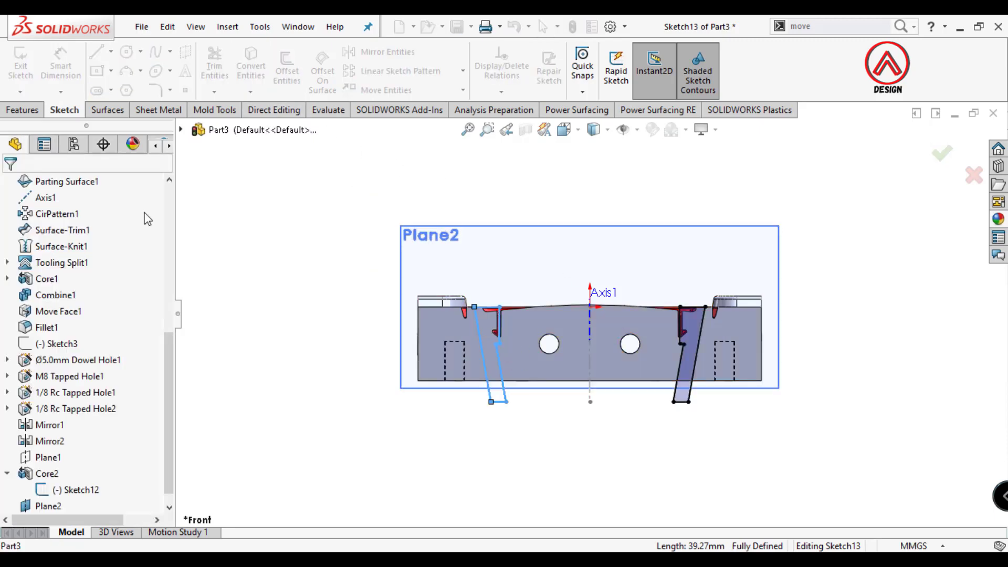
Return to a 3D view, turn off the section view and finish Sketch13.
scroll(600, 305, up, 2)
key(ctrl+shift+z)
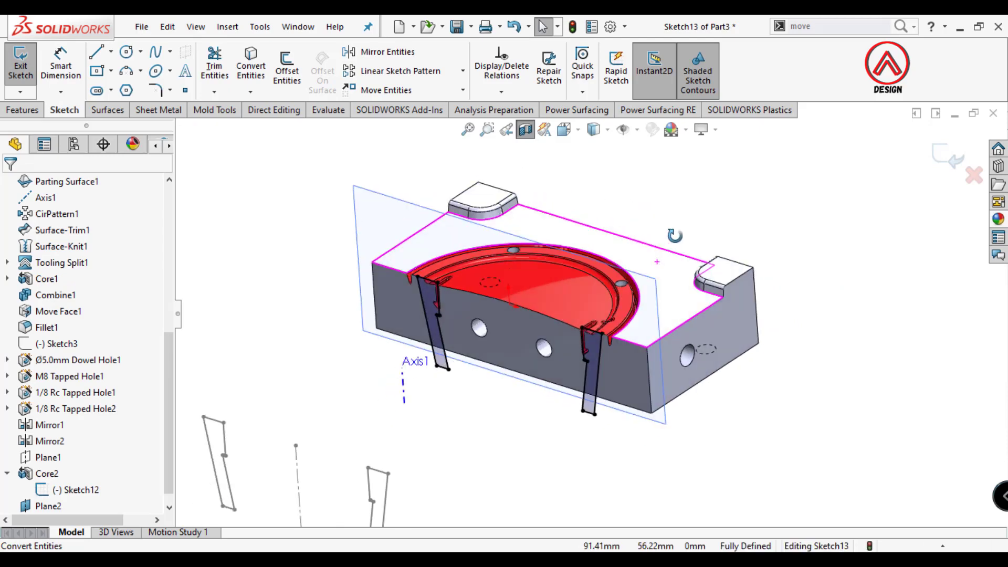
click(524, 129)
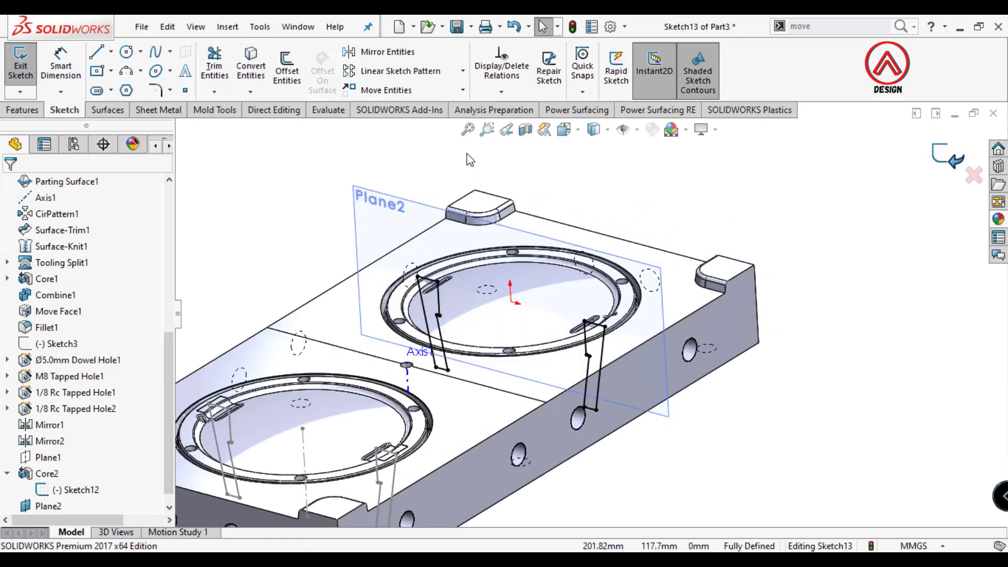
key(ctrl+b)
Extract Core3 from the Core2 body using Sketch13.
click(237, 110)
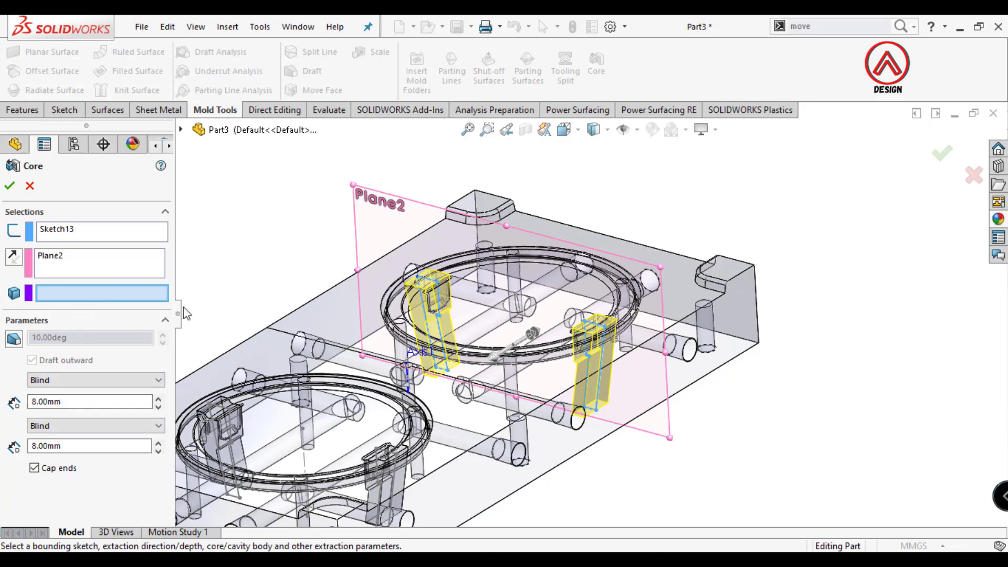
click(760, 339)
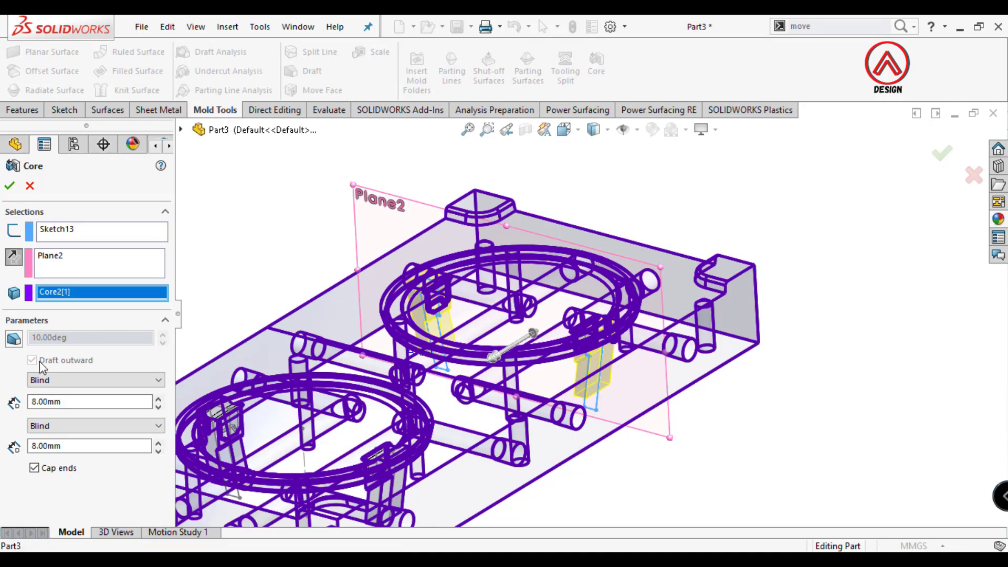
click(11, 188)
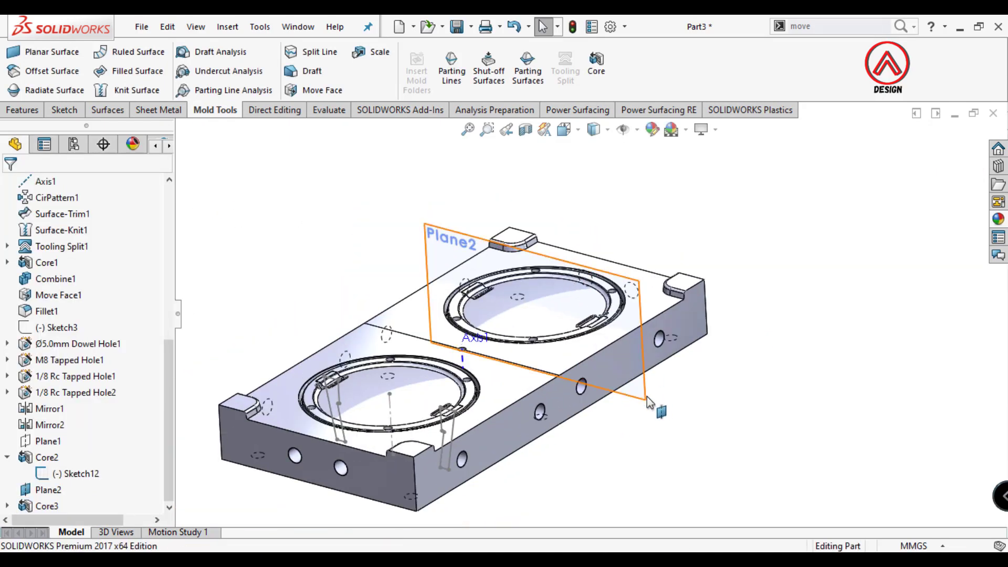
click(649, 403)
Hide Plane2 and Sketch12 and show the hidden Core1[1] body.
click(715, 353)
mouse_move(513, 389)
middle_down()
mouse_move(473, 435)
mouse_move(485, 205)
mouse_move(404, 404)
middle_up()
click(445, 469)
click(517, 417)
drag(169, 375, 169, 221)
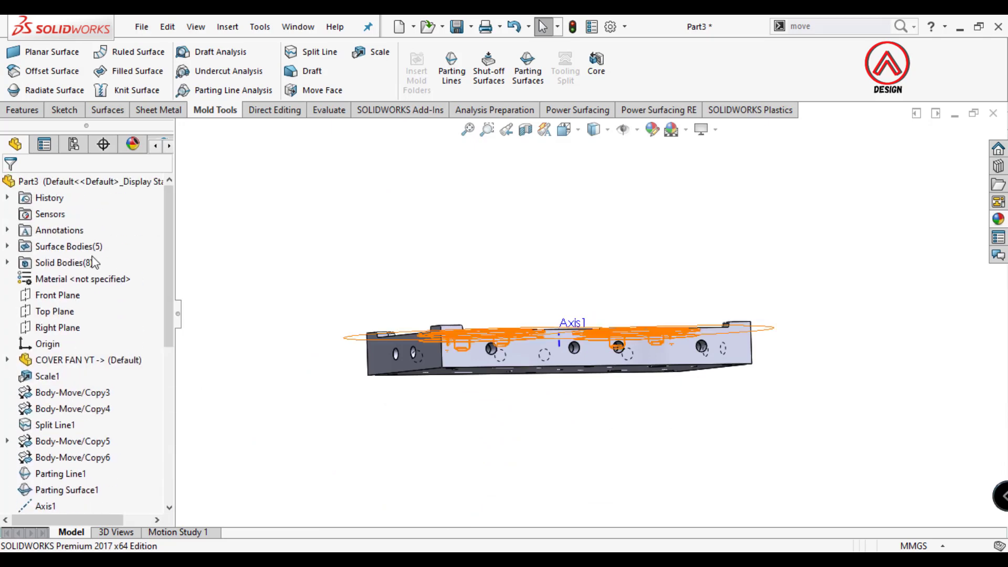
click(61, 329)
click(84, 309)
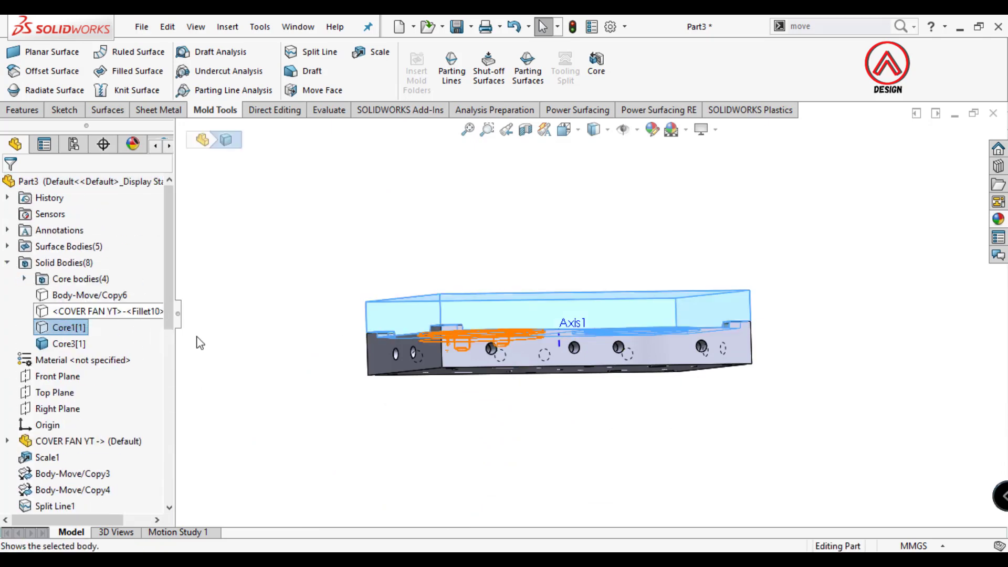
Isolate the top core body of the block.
mouse_move(525, 352)
middle_down()
mouse_move(495, 374)
mouse_move(436, 300)
middle_up()
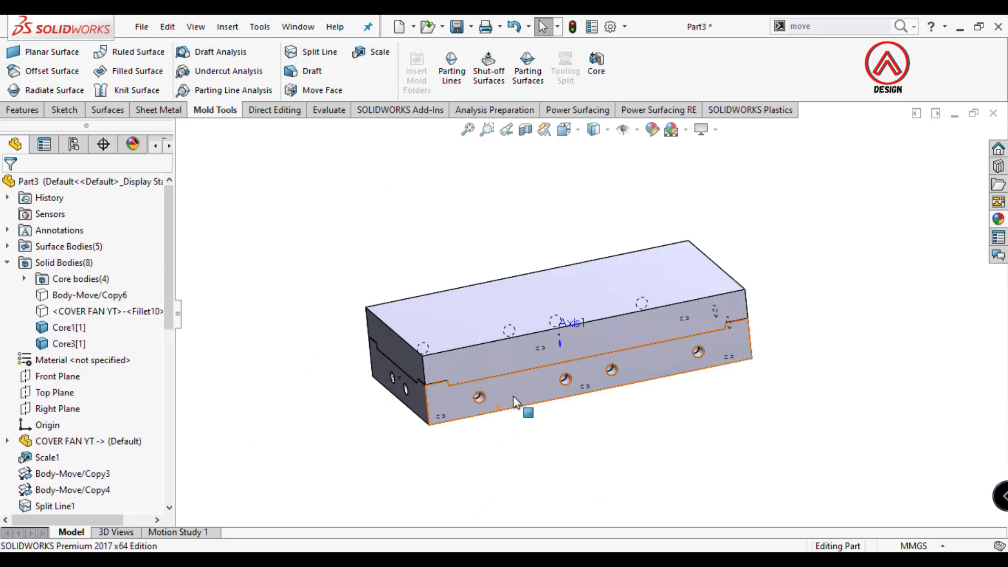
click(436, 301)
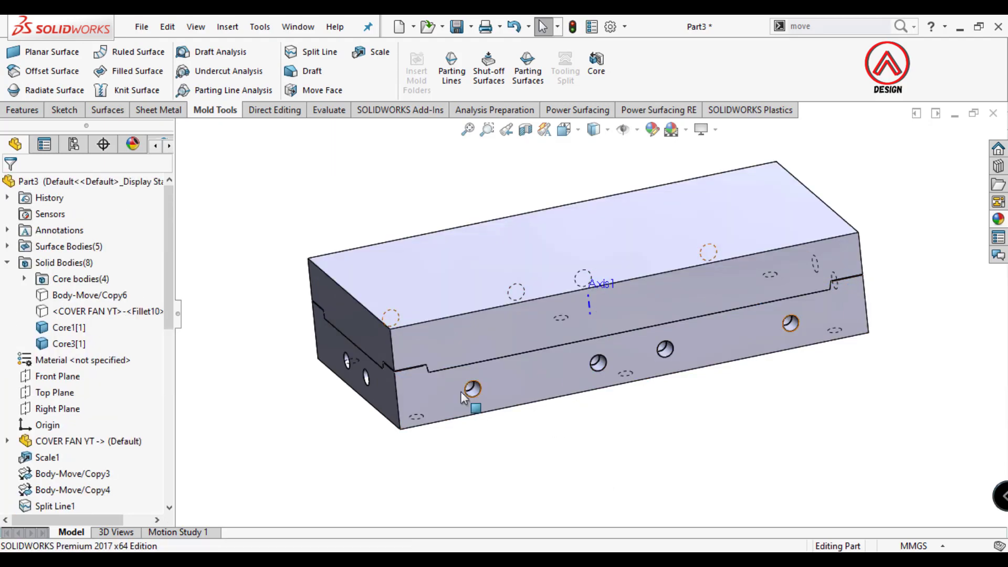
right_click(437, 299)
click(500, 512)
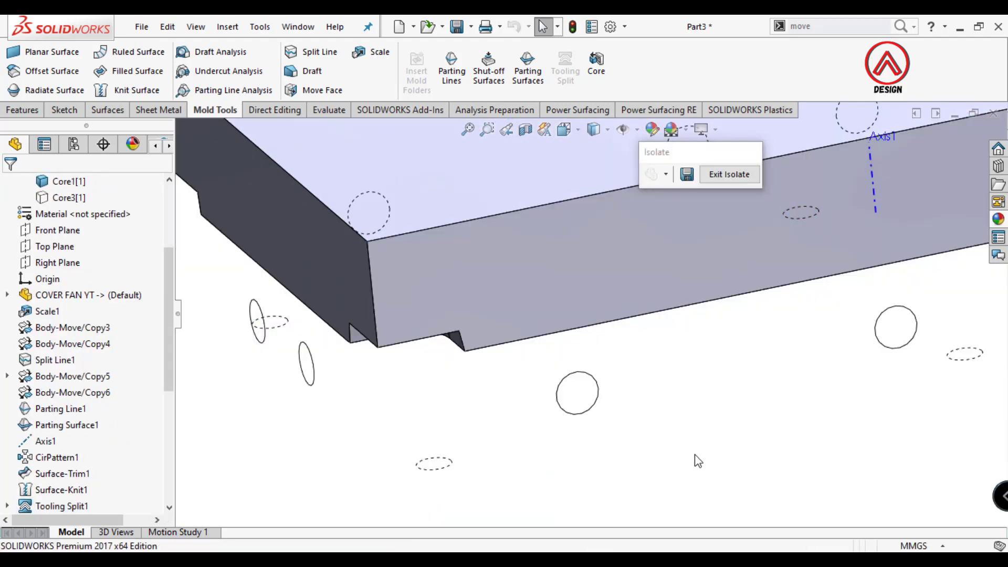
middle_drag(537, 364, 680, 441)
scroll(679, 441, down, 3)
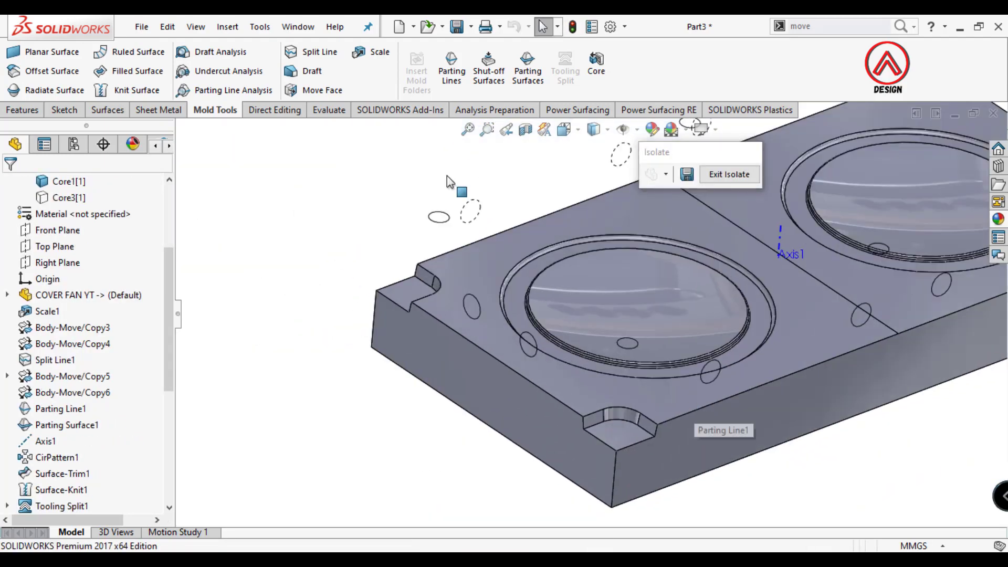
Fillet the four corner notch edges with a 1.5 mm radius.
click(37, 112)
text(1.5)
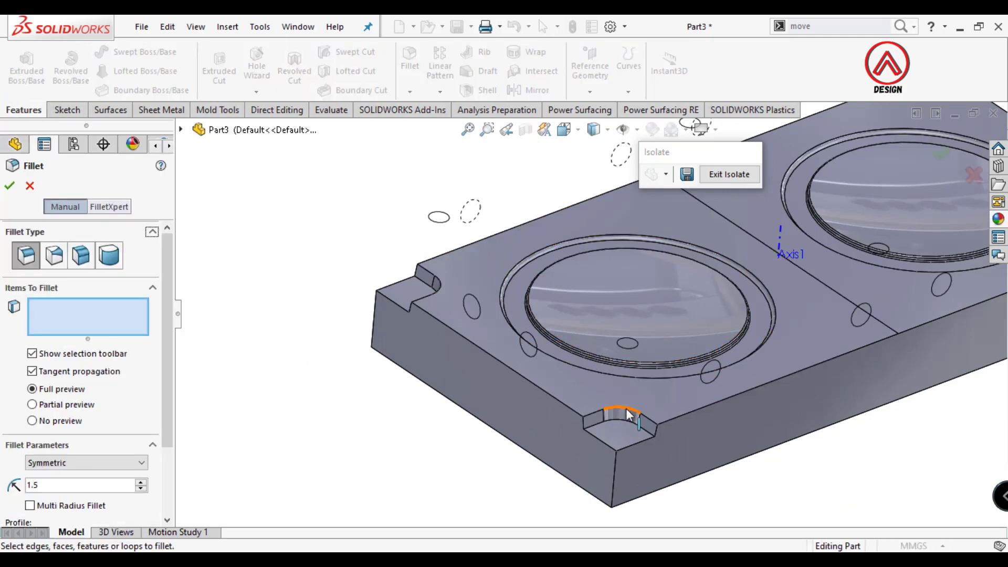
click(617, 410)
click(438, 283)
scroll(700, 311, up, 4)
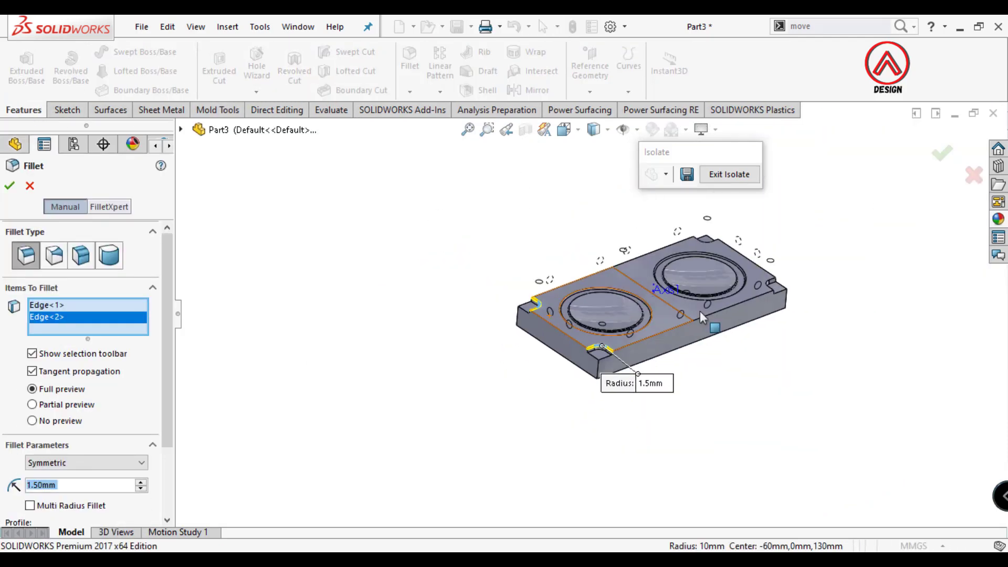
middle_drag(700, 310, 676, 313)
click(715, 301)
click(739, 229)
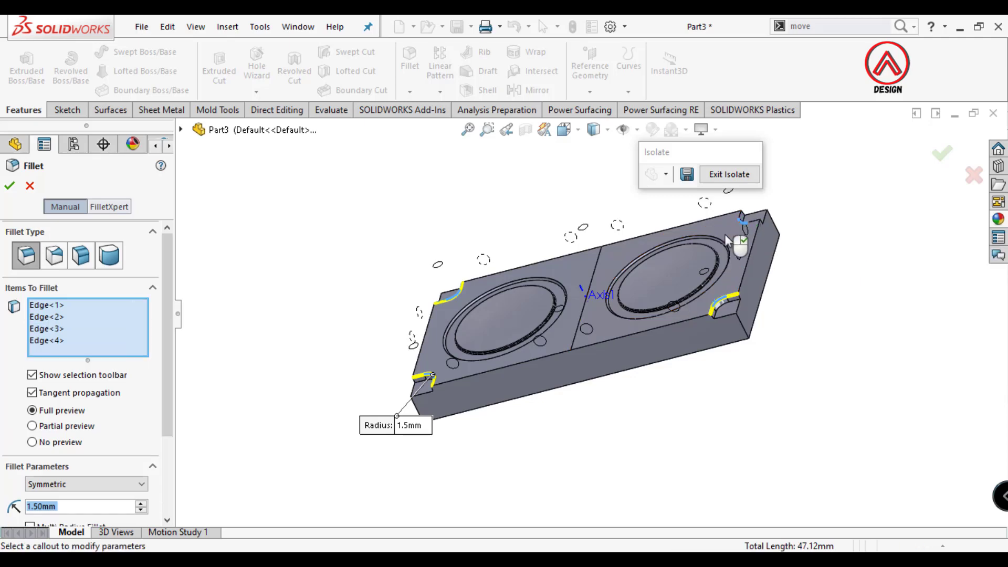
middle_drag(550, 281, 546, 331)
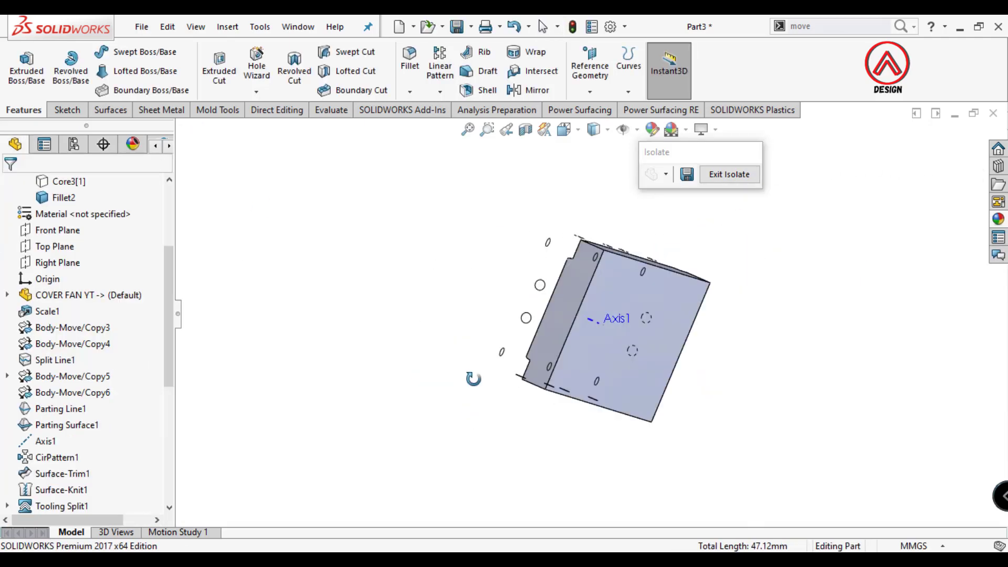
View the core block's top face straight on, then clear the face selection.
click(546, 331)
click(691, 290)
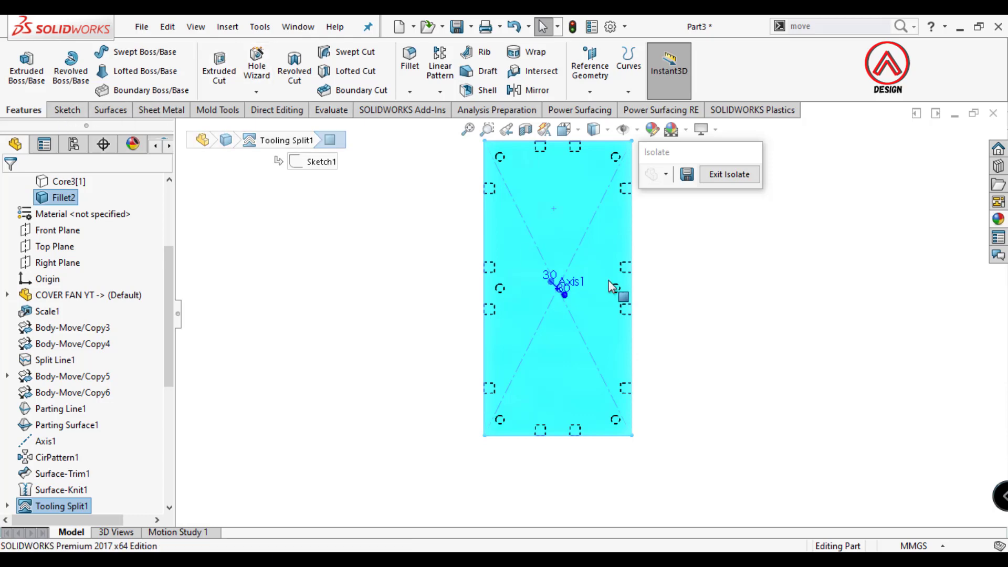
scroll(702, 413, down, 2)
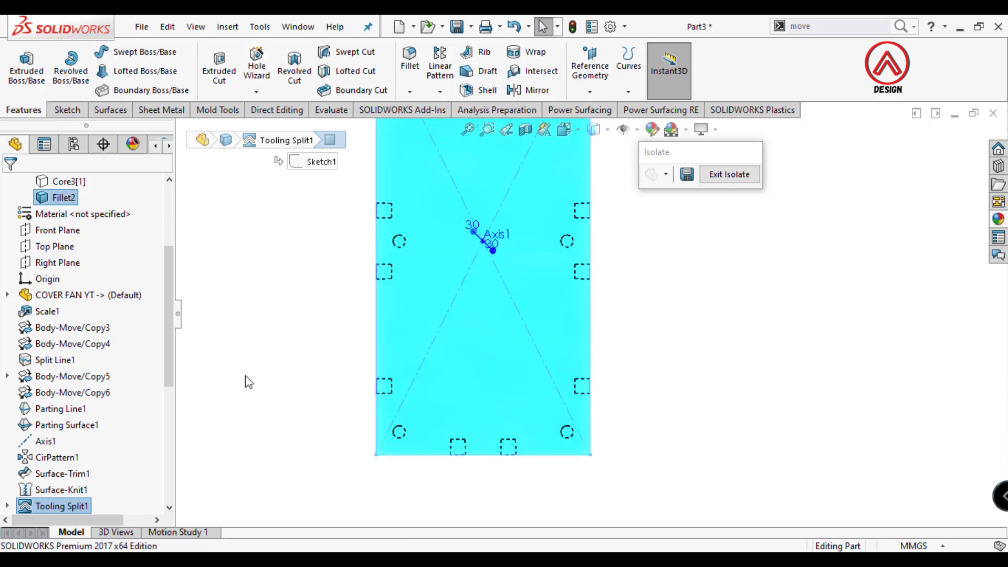
key(Escape)
scroll(63, 310, up, 2)
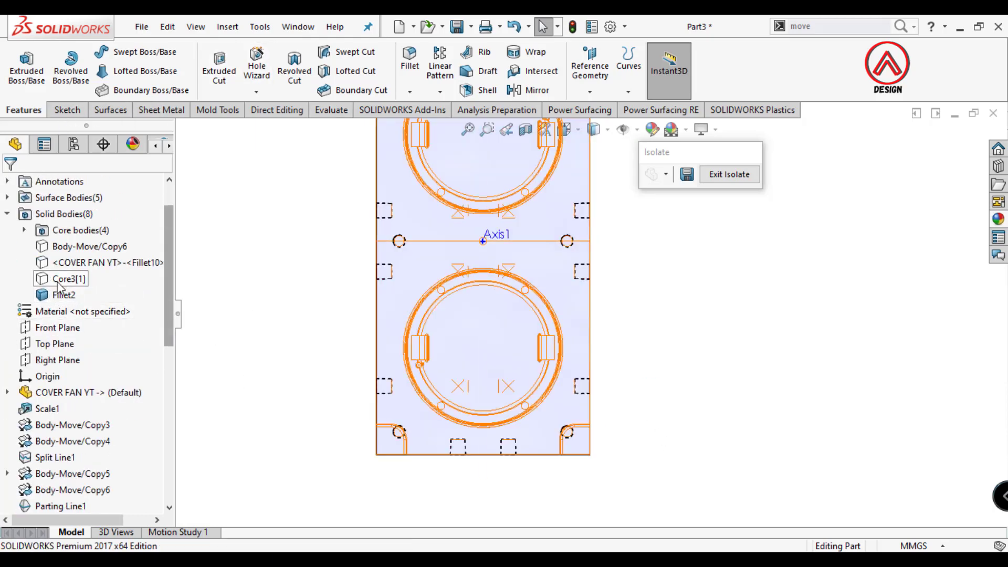
Inspect M8 Tapped Hole1, its Sketch3 dimensions and 1/8 Rc Tapped Hole2 in the FeatureManager tree.
scroll(59, 286, down, 3)
scroll(50, 462, down, 3)
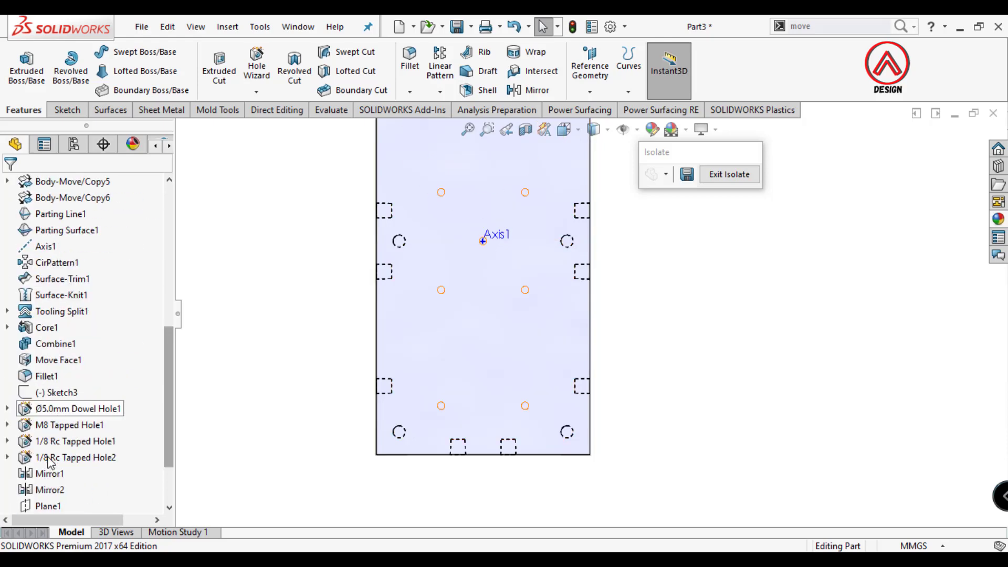
scroll(31, 367, up, 1)
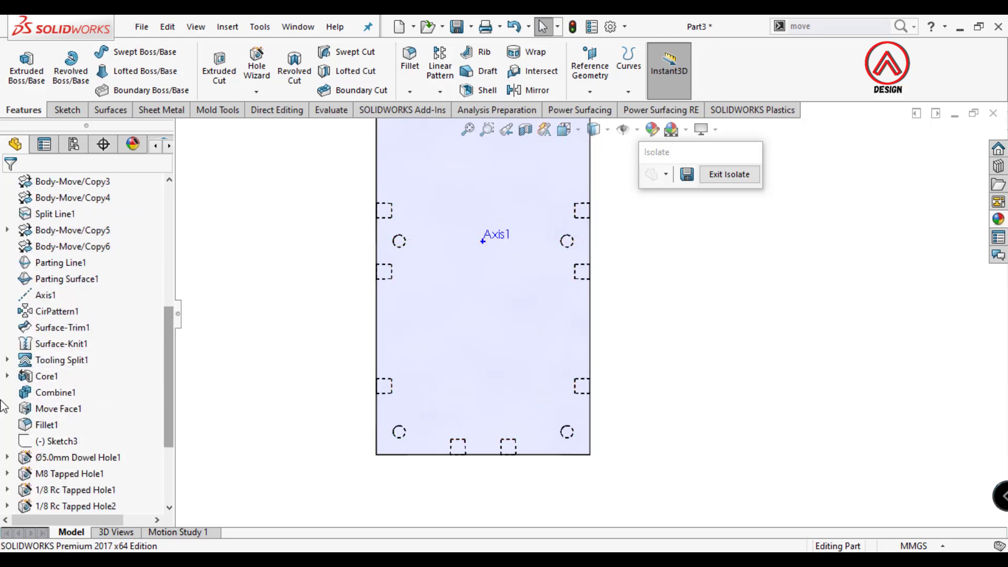
scroll(13, 425, down, 1)
click(8, 425)
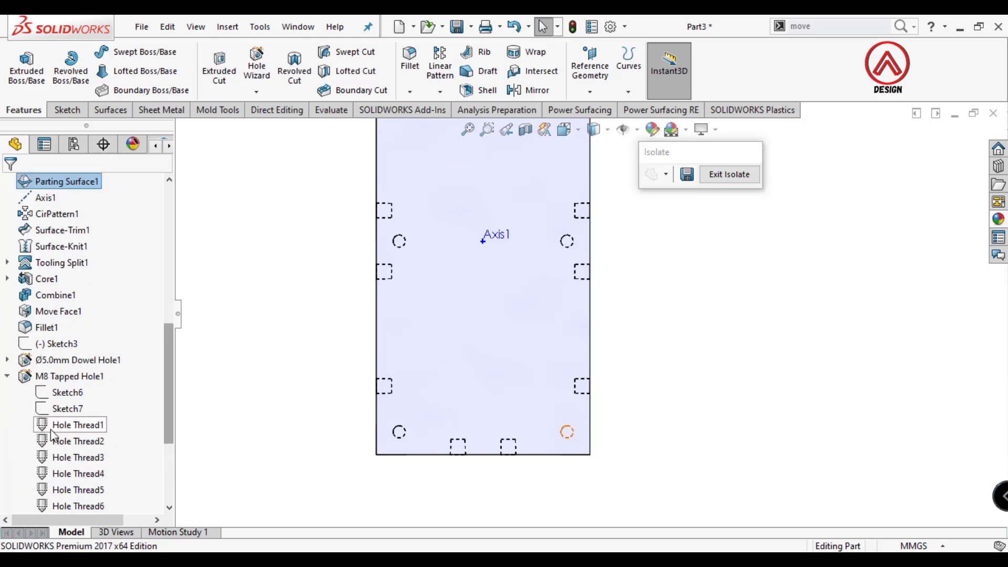
click(7, 375)
click(31, 343)
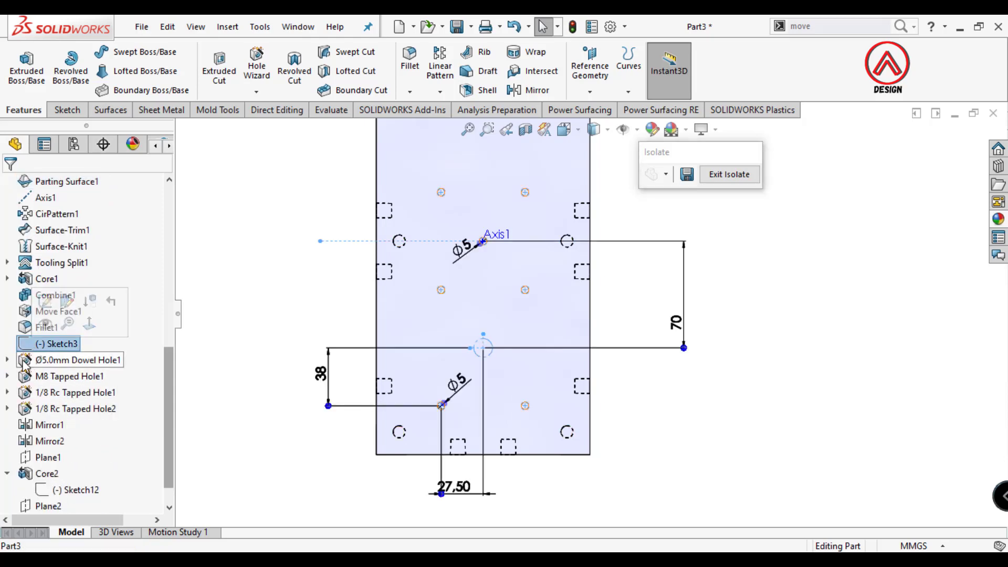
click(8, 409)
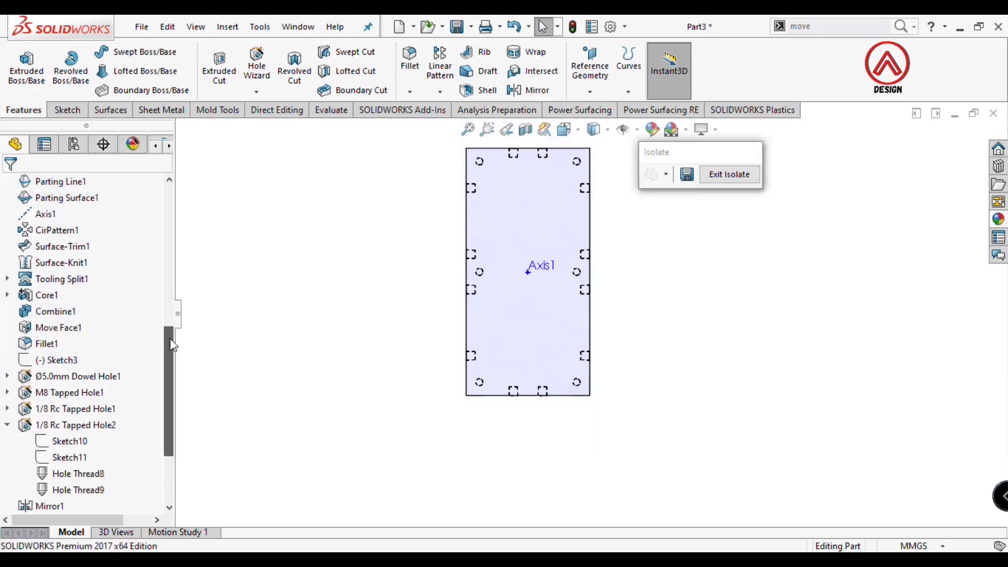
scroll(63, 271, up, 6)
Show the Core3[1] body and select the block's top face for a new hole.
click(68, 247)
click(63, 226)
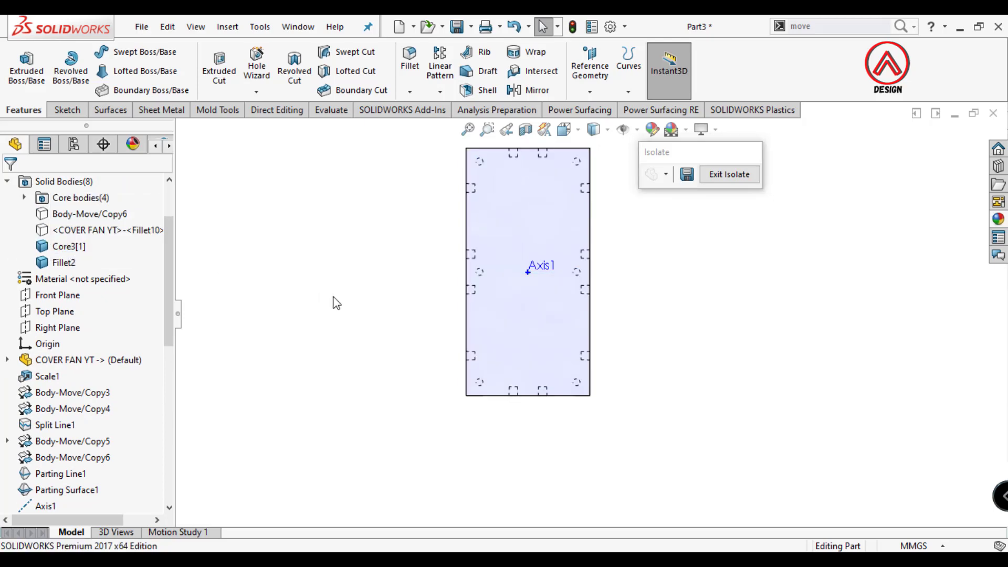
scroll(588, 326, down, 3)
click(518, 360)
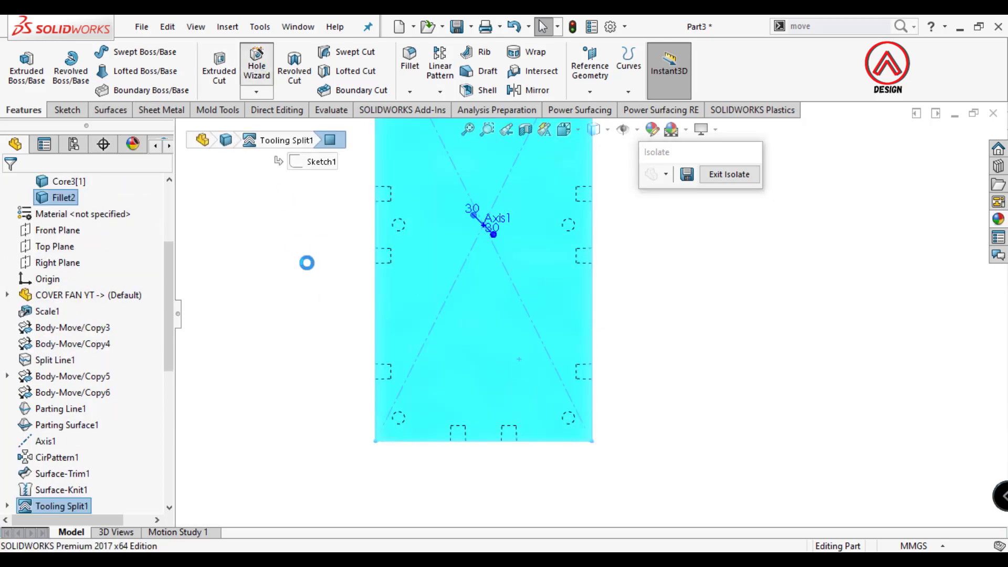
Start a Hole Wizard hole with default sizing, ISO bottoming tapped type, size M8.
click(23, 330)
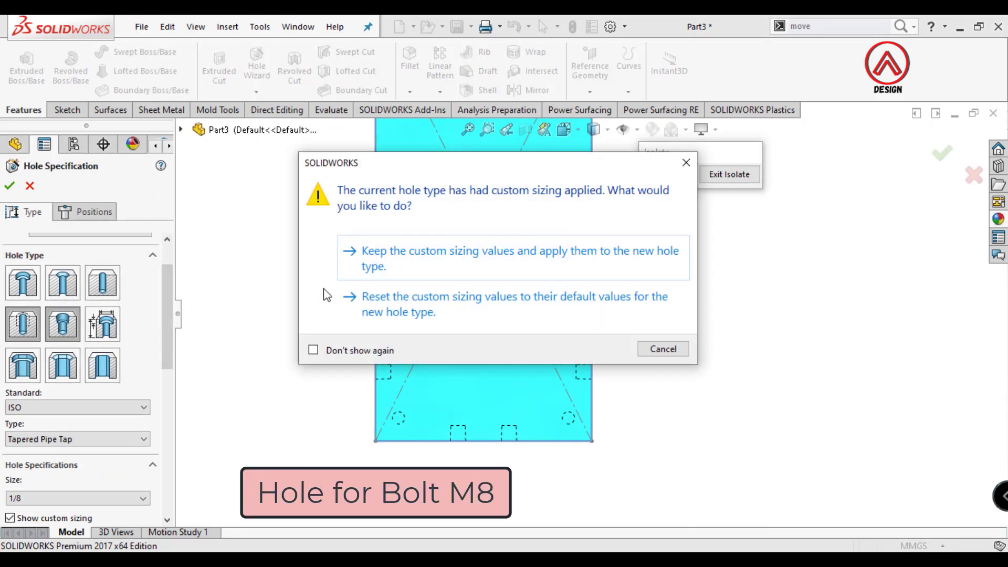
click(337, 289)
drag(165, 326, 164, 467)
click(75, 417)
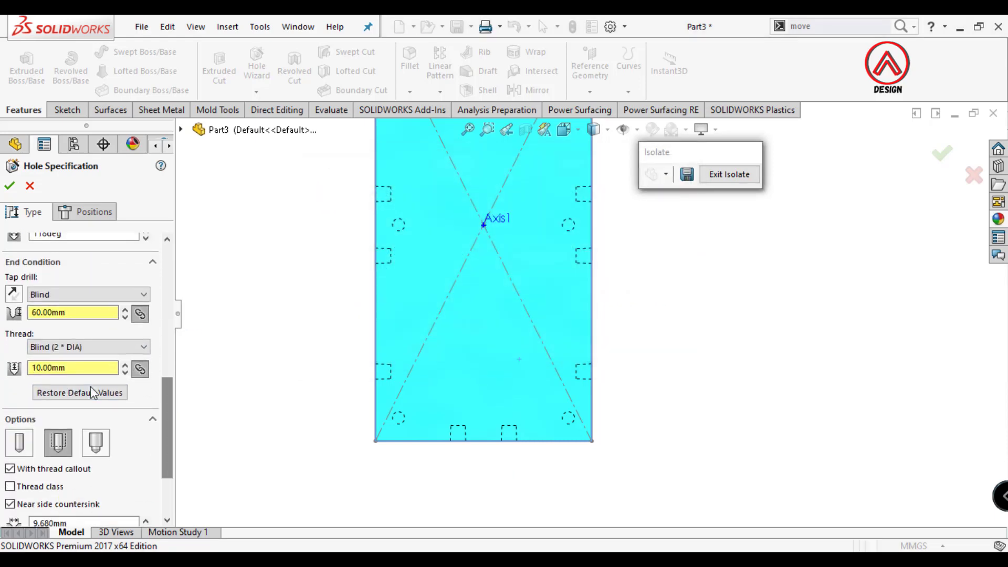
click(113, 394)
scroll(105, 389, up, 2)
scroll(84, 360, up, 4)
click(78, 402)
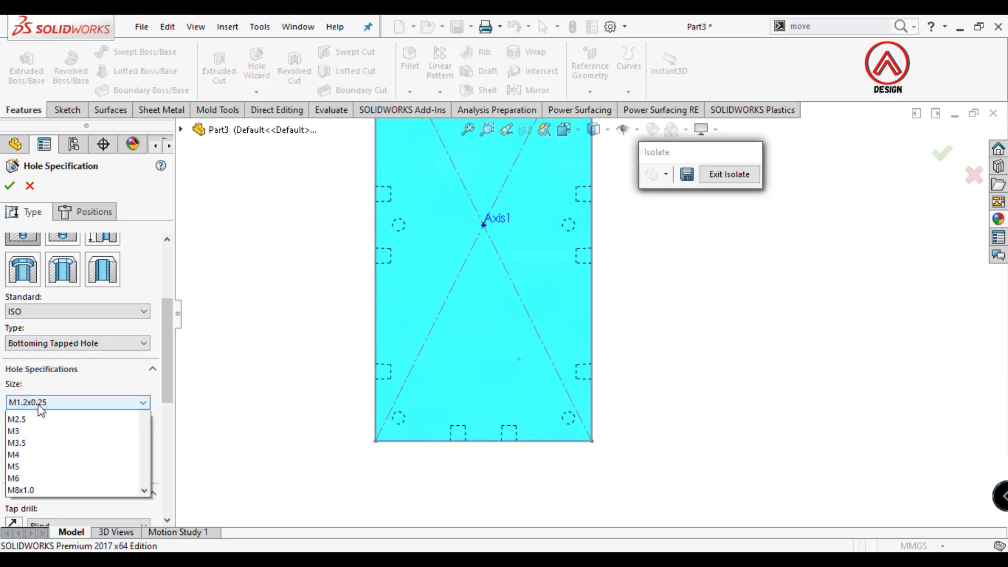
scroll(79, 473, down, 2)
click(31, 499)
mouse_move(171, 393)
mouse_down()
mouse_move(163, 443)
mouse_move(154, 349)
mouse_up()
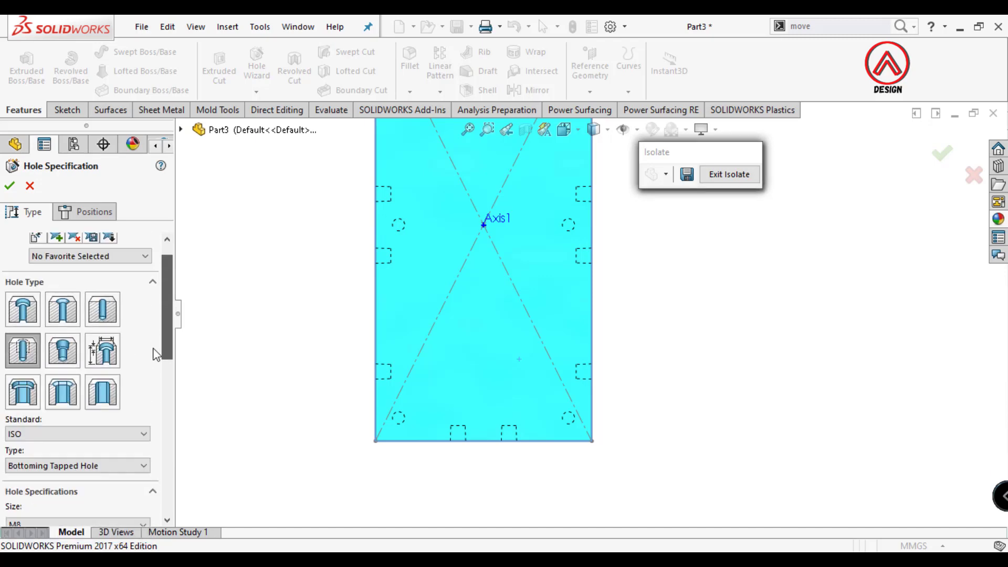
Place the M8 holes at the block's corners and beside Axis1, and confirm.
click(86, 212)
scroll(414, 425, down, 3)
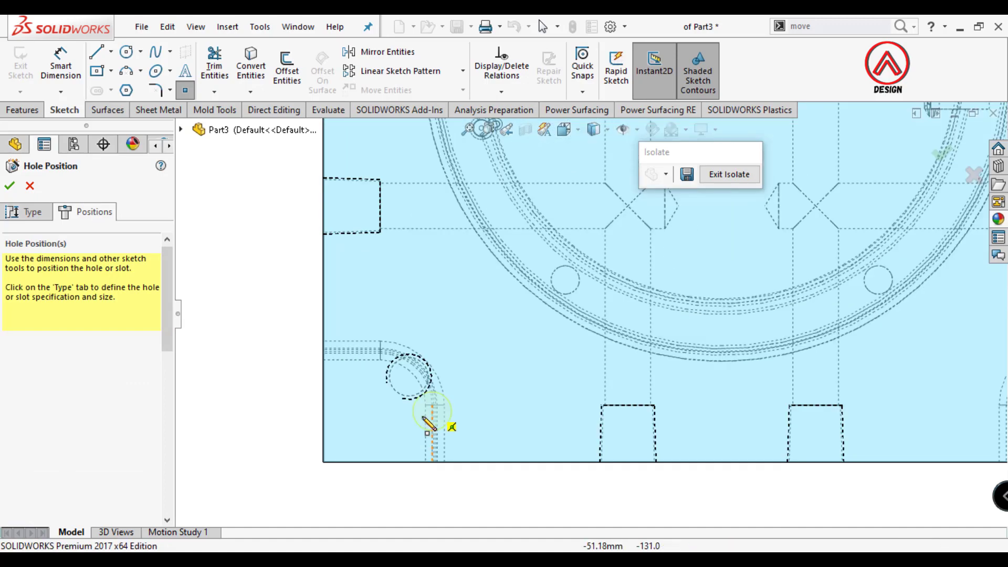
scroll(439, 346, down, 2)
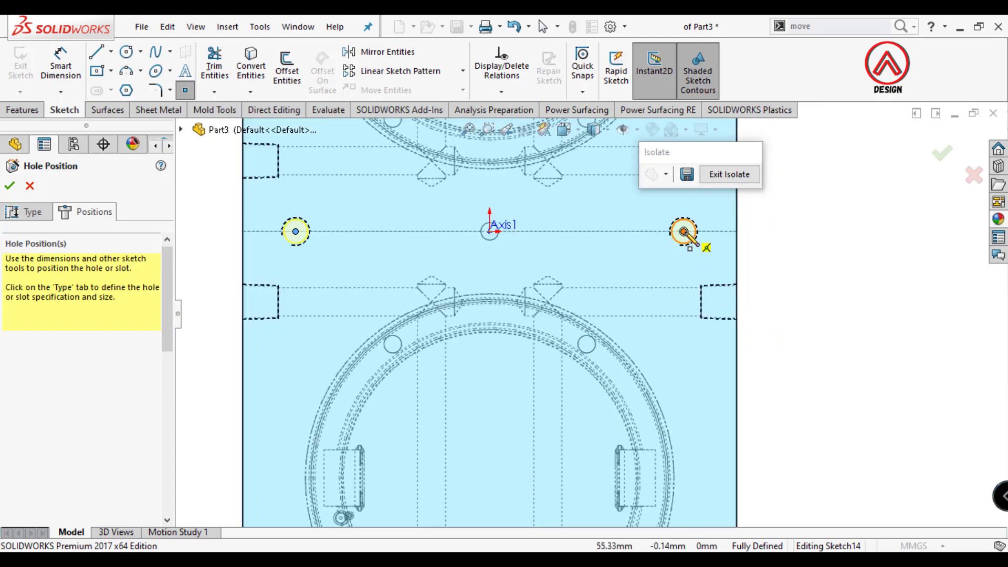
scroll(486, 317, up, 3)
scroll(635, 272, down, 5)
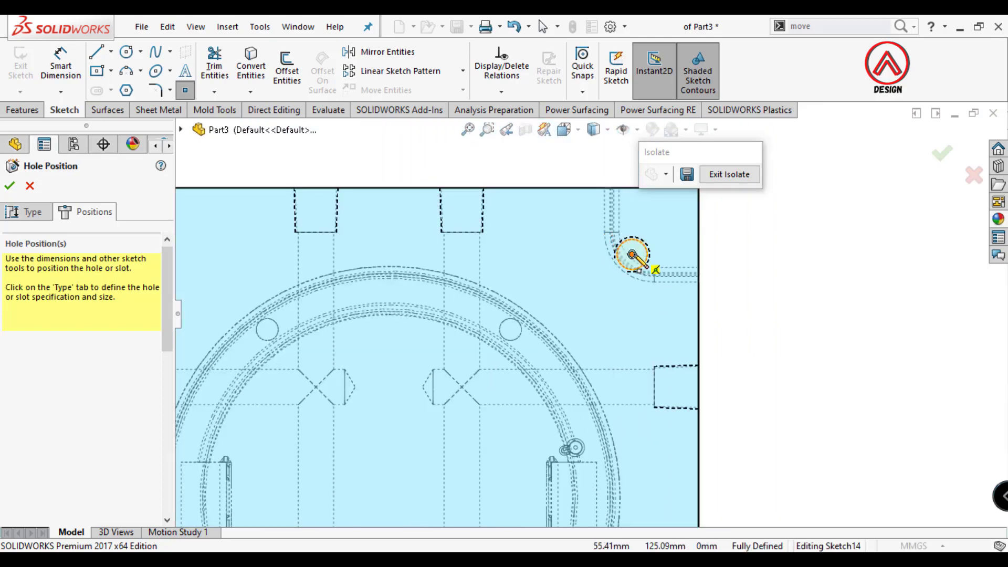
scroll(633, 256, up, 3)
scroll(357, 262, down, 3)
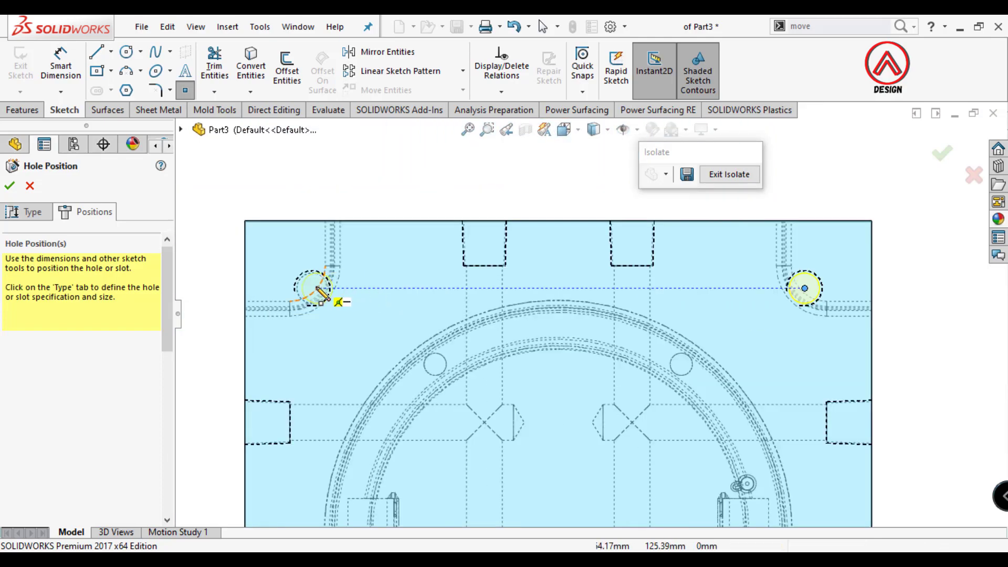
click(11, 187)
Orbit to an isometric view and hide the Tooling Split1 body.
scroll(593, 420, up, 3)
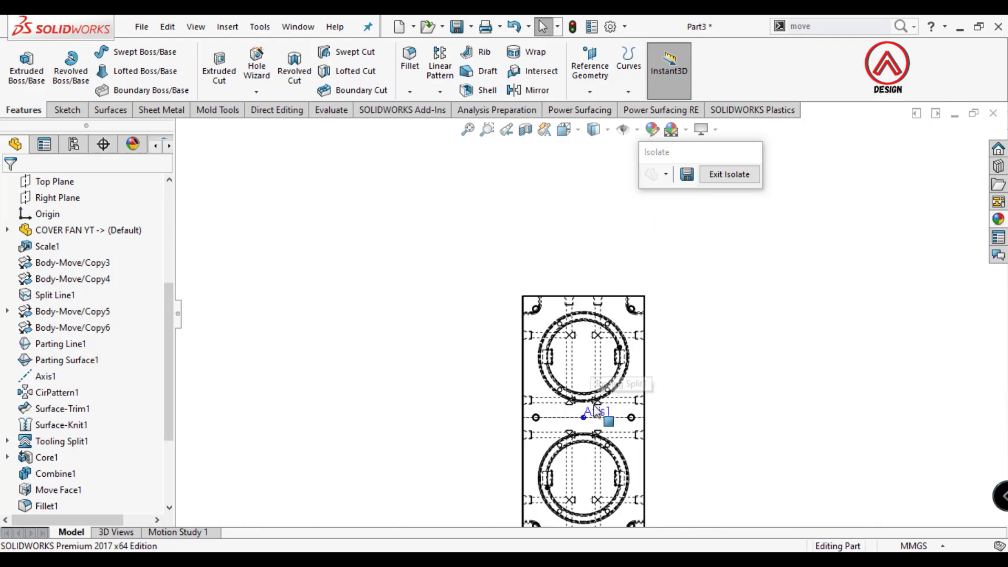
middle_drag(601, 451, 518, 281)
scroll(520, 367, down, 3)
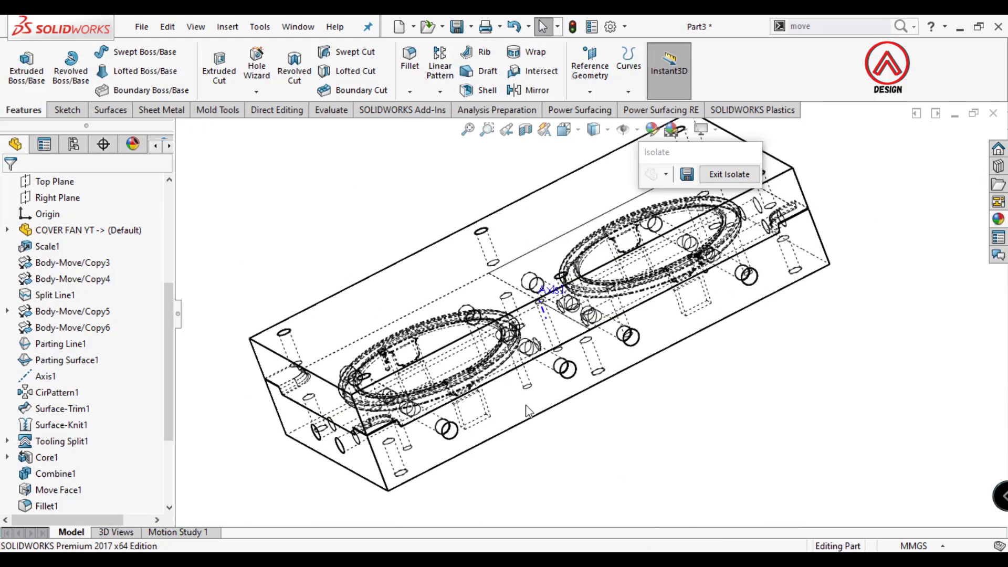
click(523, 410)
click(608, 360)
View the block's side face head-on and begin a Hole Wizard hole there.
middle_drag(609, 363, 577, 237)
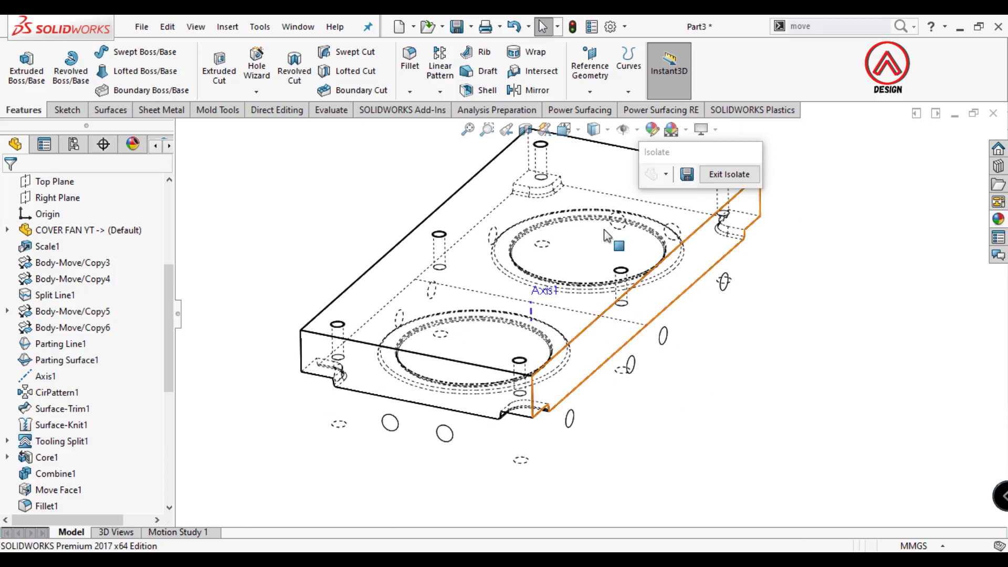
click(499, 368)
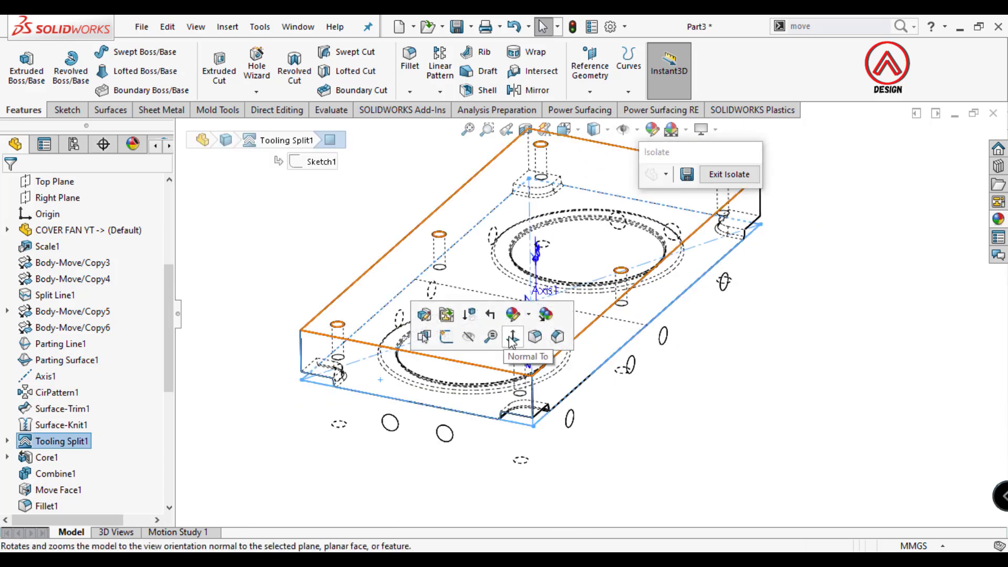
click(516, 338)
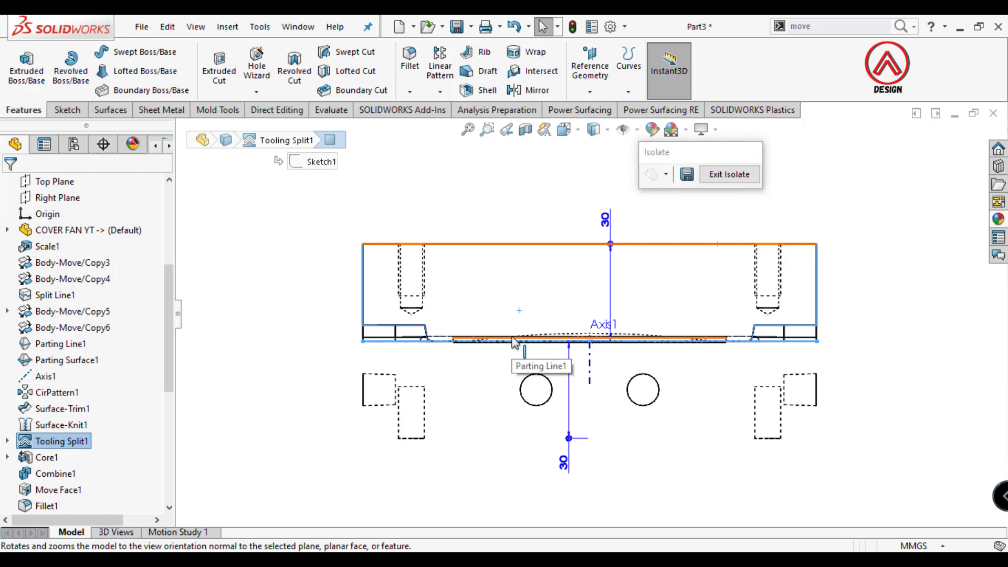
middle_drag(671, 377, 642, 291)
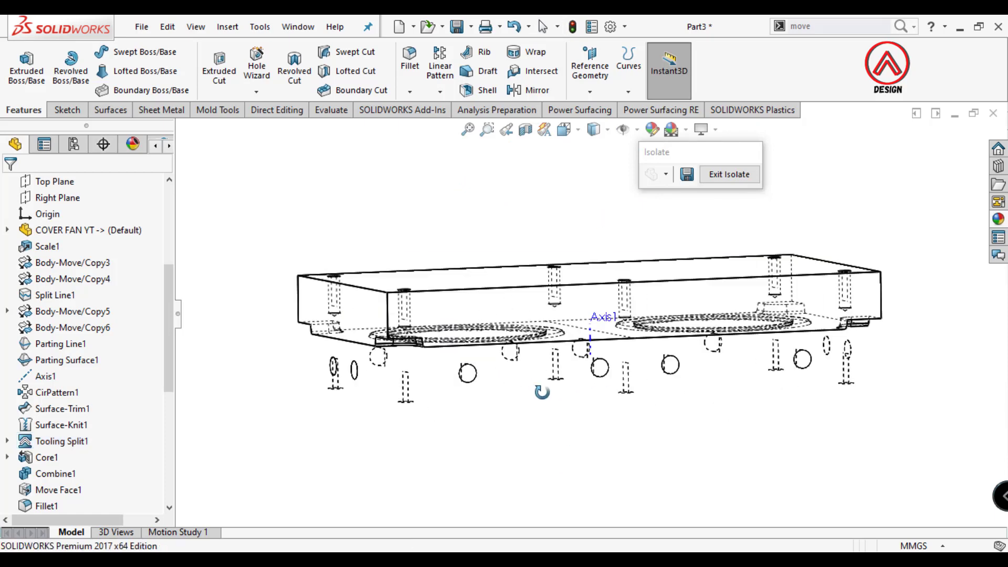
click(641, 290)
click(695, 273)
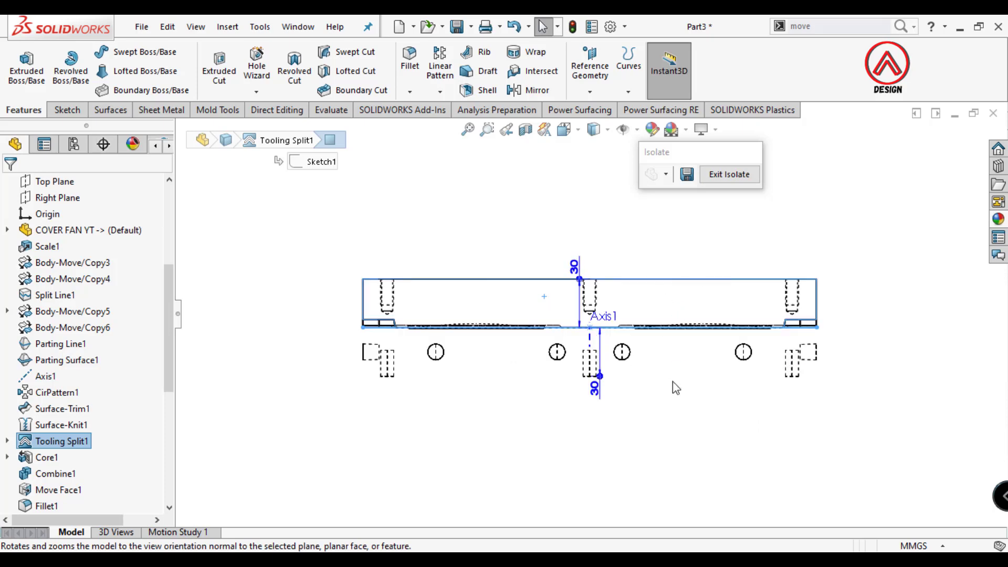
click(254, 70)
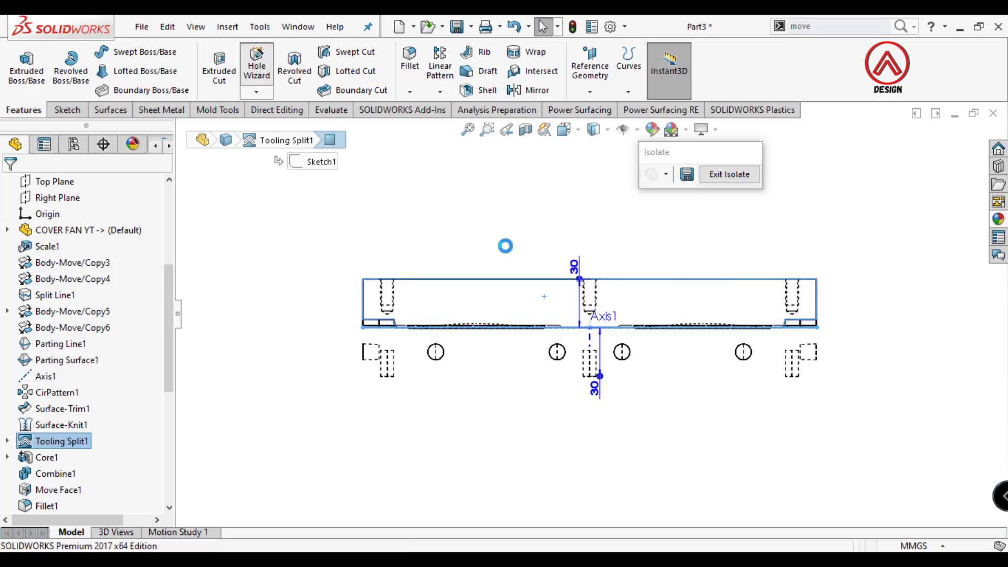
Specify a 1/8 tapered pipe tap: 10 mm thread, cosmetic thread, 35 mm tap drill, custom diameter.
click(65, 384)
scroll(80, 375, down, 4)
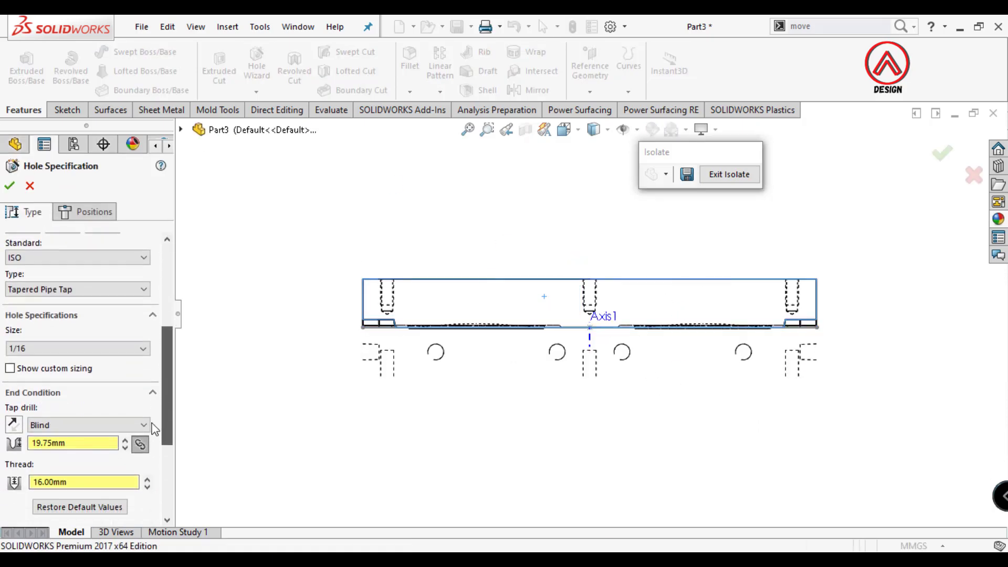
click(80, 357)
click(42, 381)
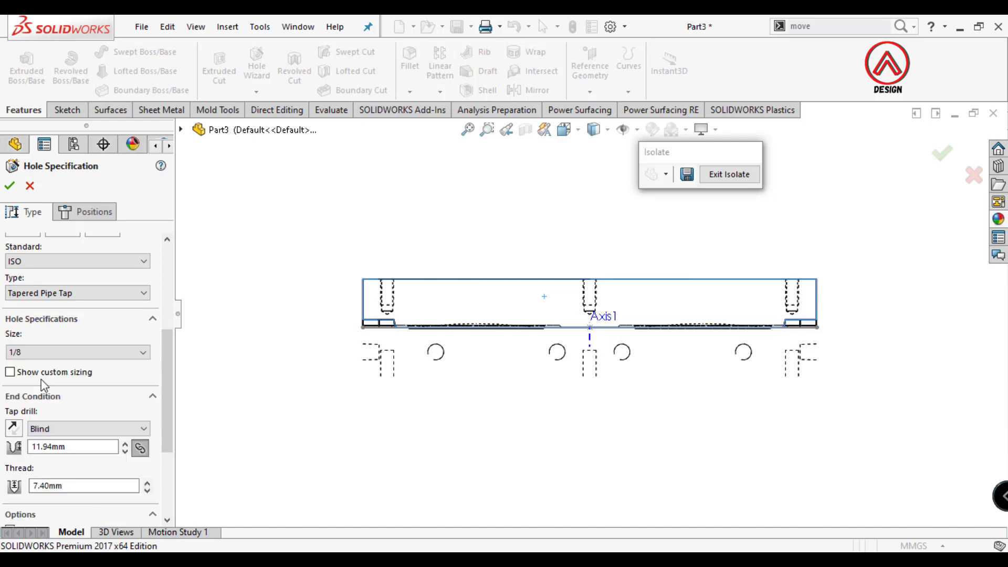
scroll(172, 398, down, 3)
click(84, 405)
text(10)
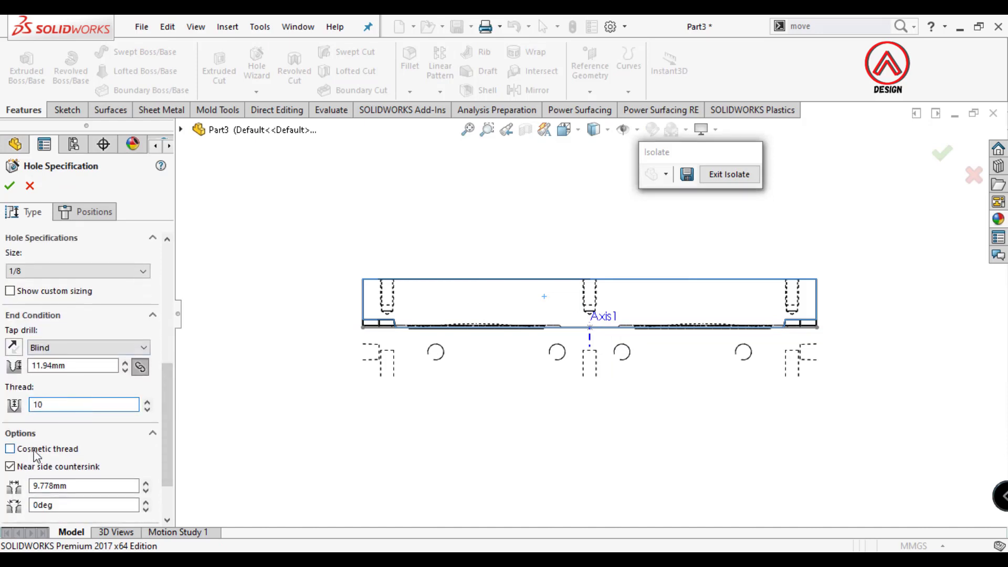
click(35, 454)
click(42, 476)
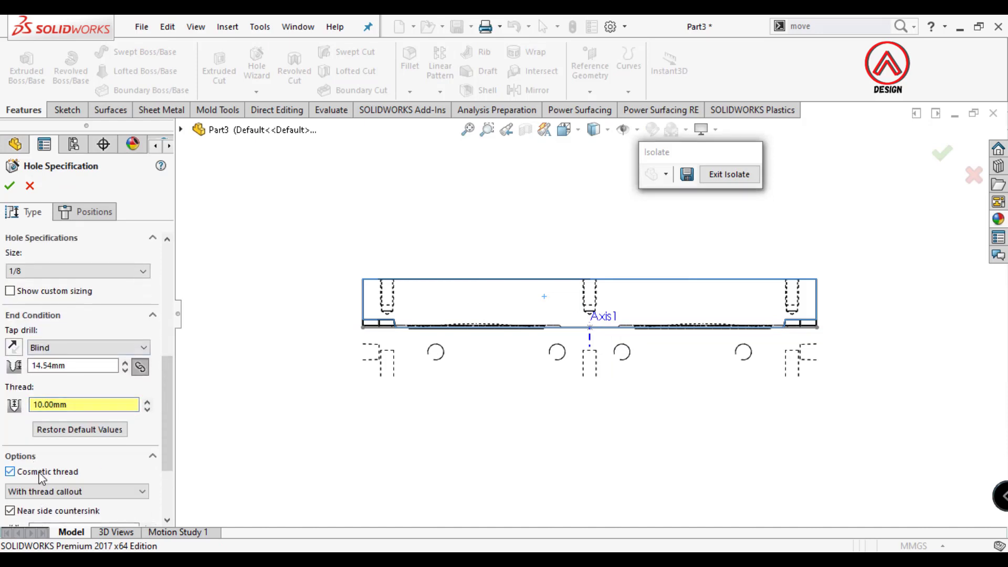
click(90, 362)
text(35)
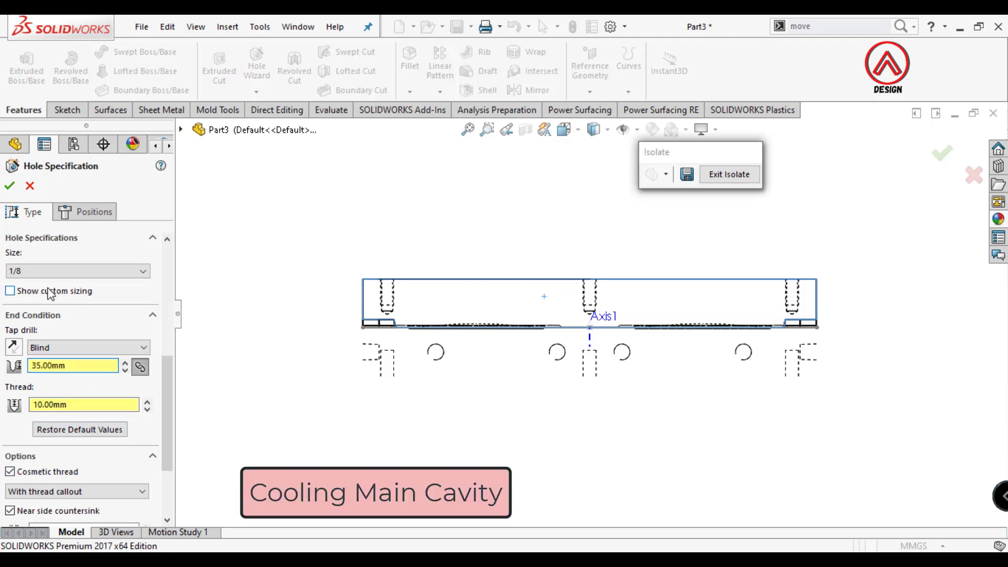
click(10, 291)
text(8)
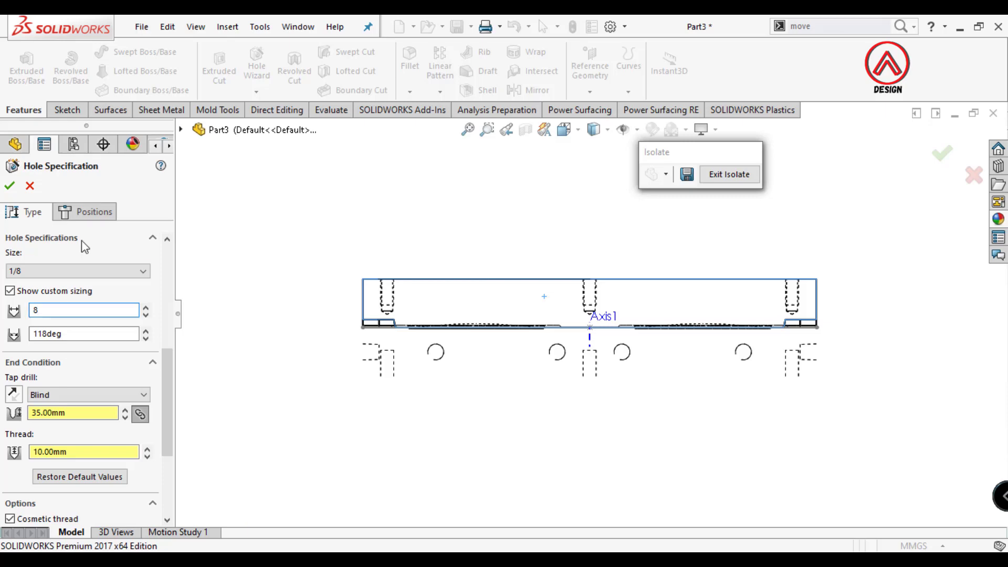
Dimension the hole point 25 mm from Axis1.
click(94, 212)
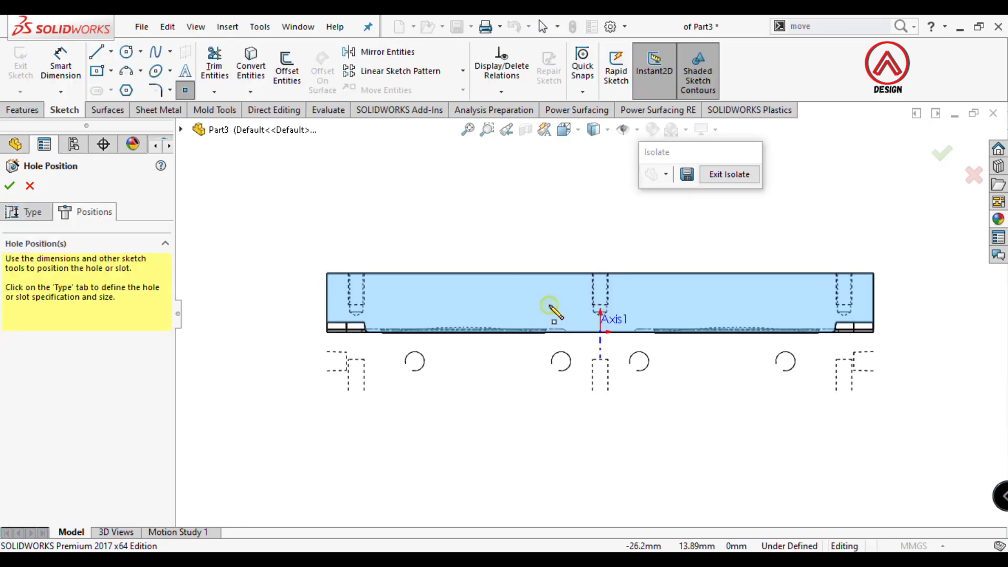
click(64, 62)
click(600, 330)
click(546, 303)
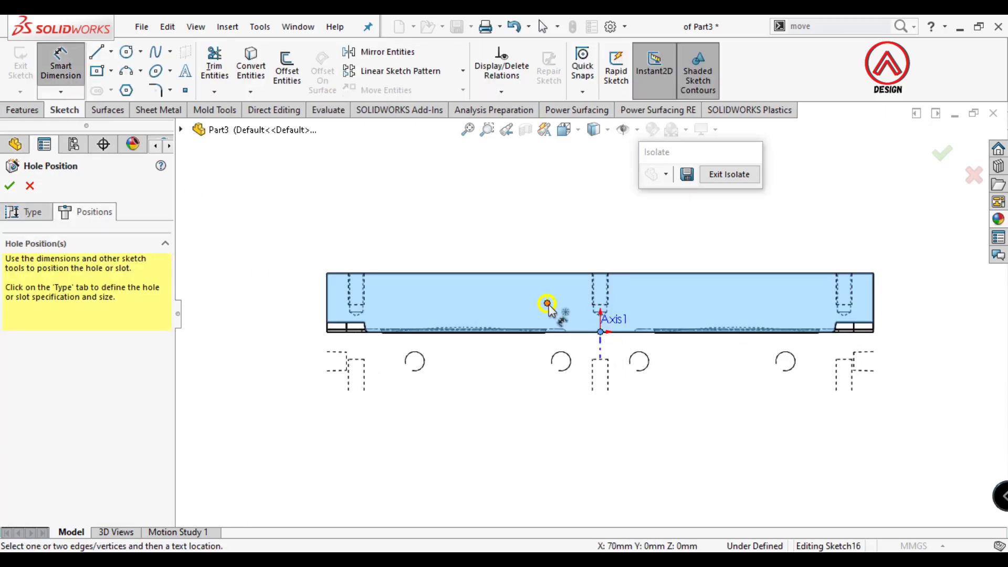
click(577, 250)
text(25)
key(Return)
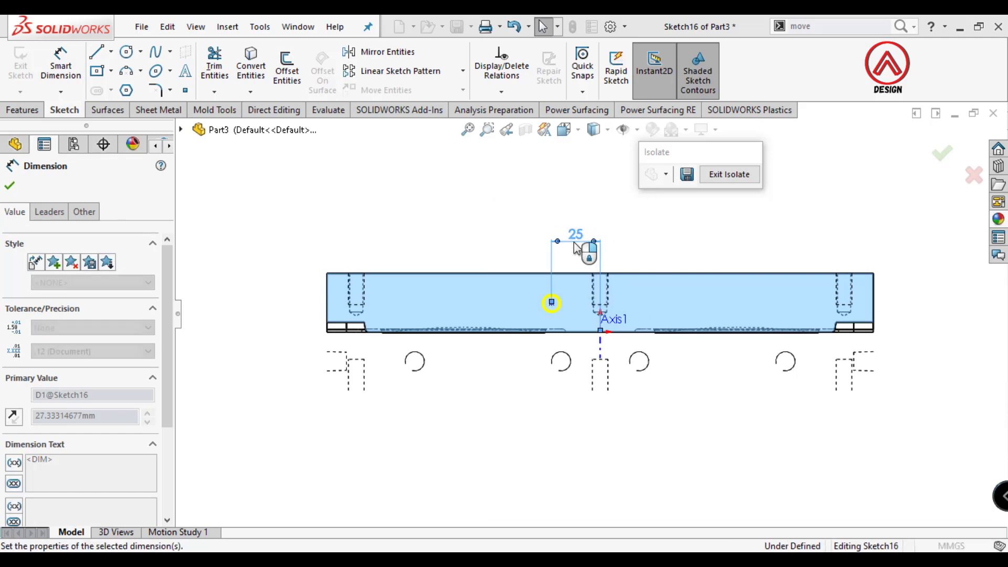
Dimension the hole 15 mm below the top edge and return to the hole settings.
click(551, 303)
click(436, 273)
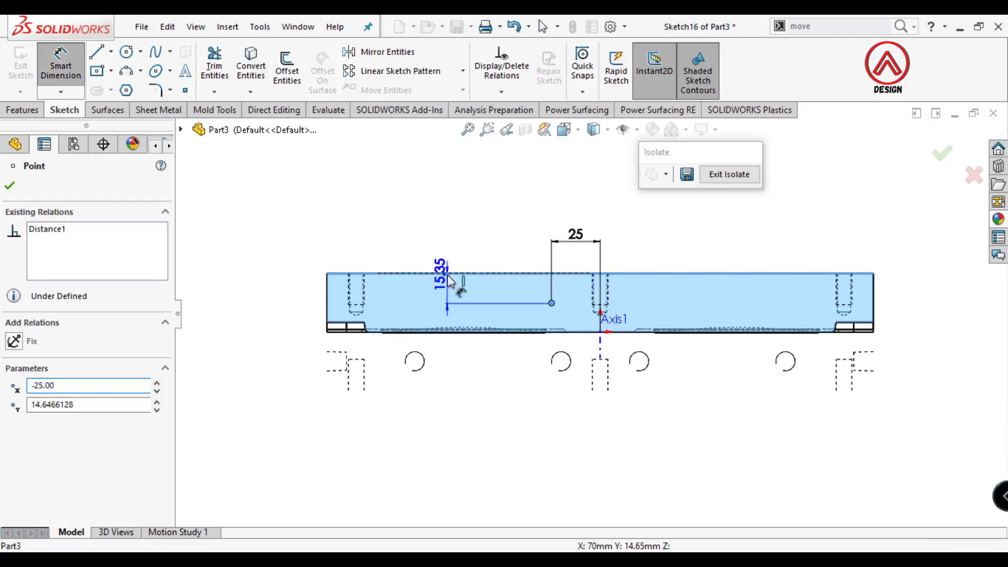
click(276, 293)
text(15)
key(Return)
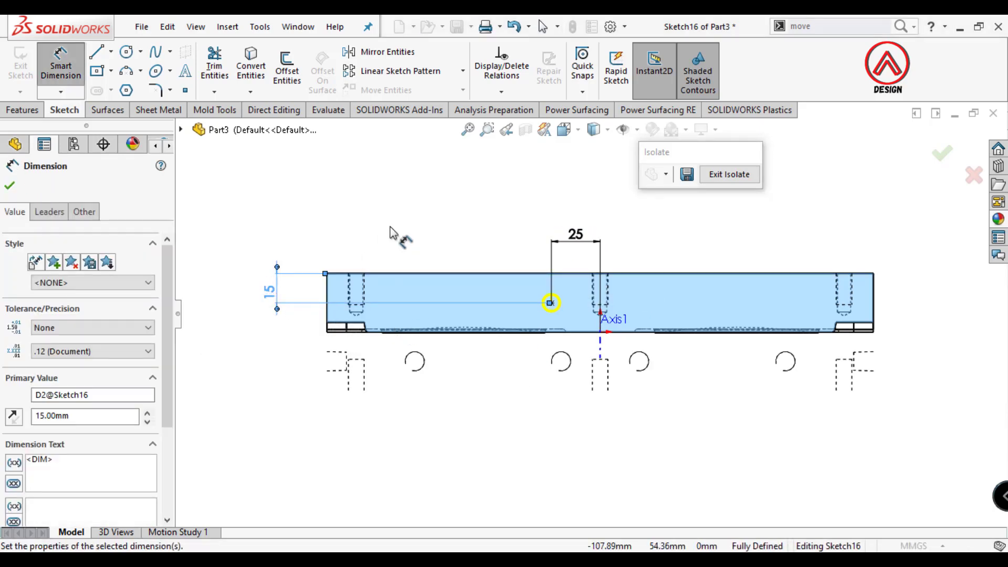
click(390, 227)
key(ctrl+7)
click(25, 211)
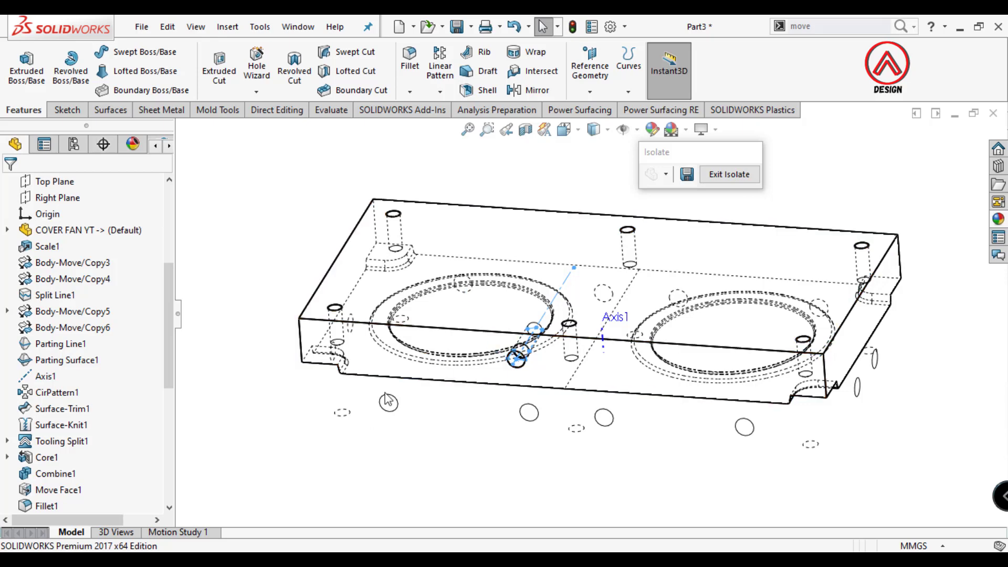
click(481, 335)
Start a second 1/8 tapered pipe tap hole on the side face, 60 mm tap drill depth.
key(ctrl+8)
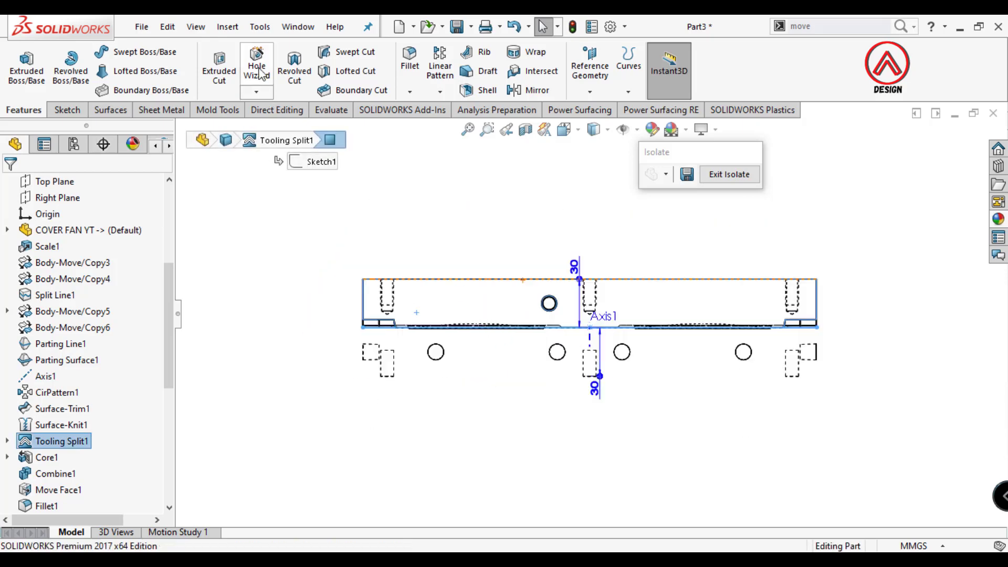
click(261, 72)
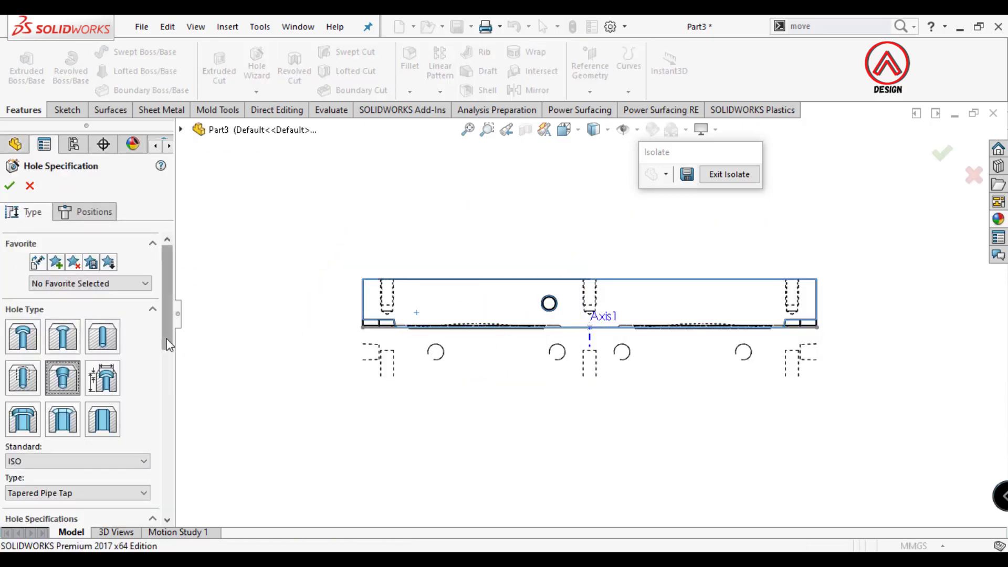
drag(167, 344, 161, 441)
text(60)
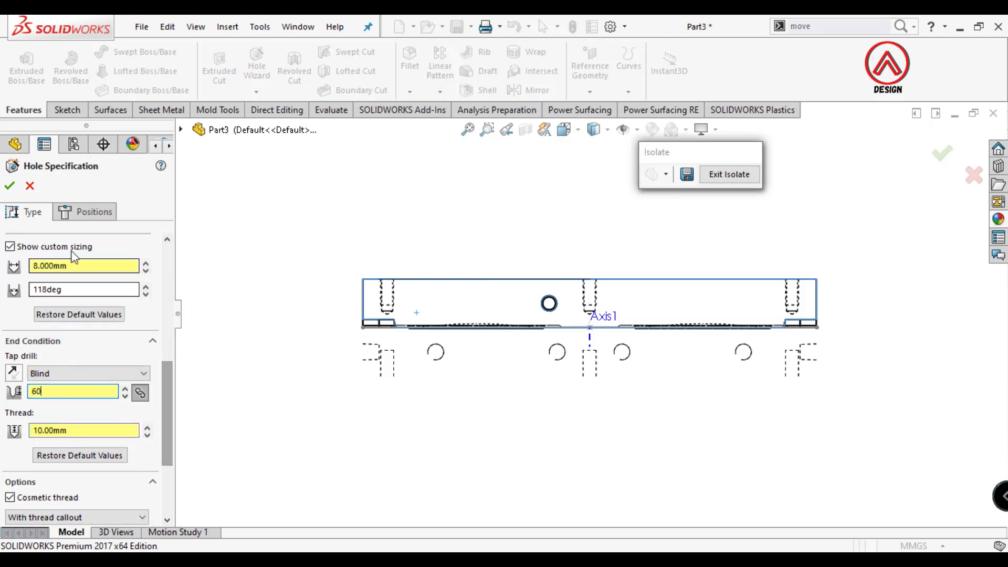
click(86, 211)
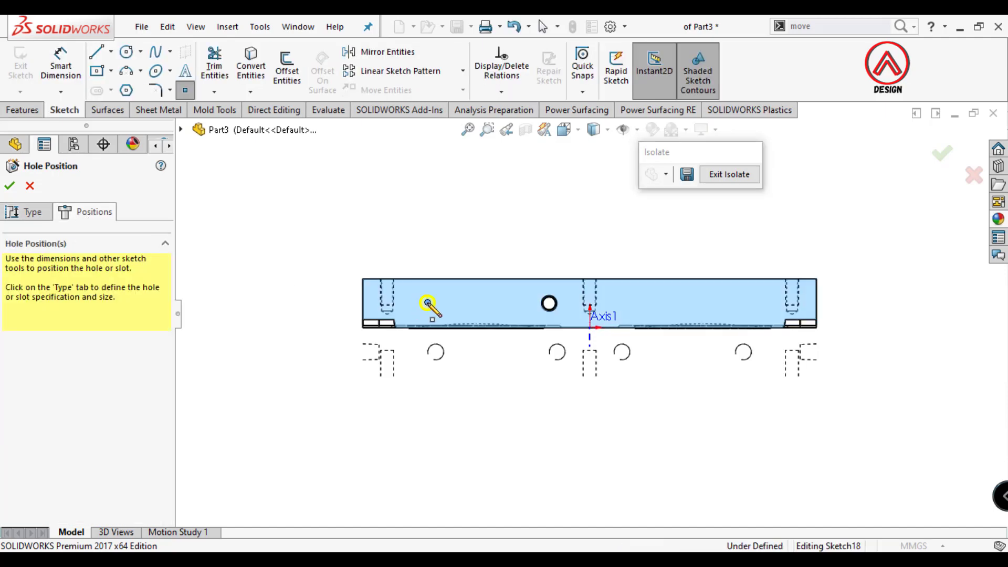
Dimension the new hole point 80 mm from the existing hole.
click(58, 65)
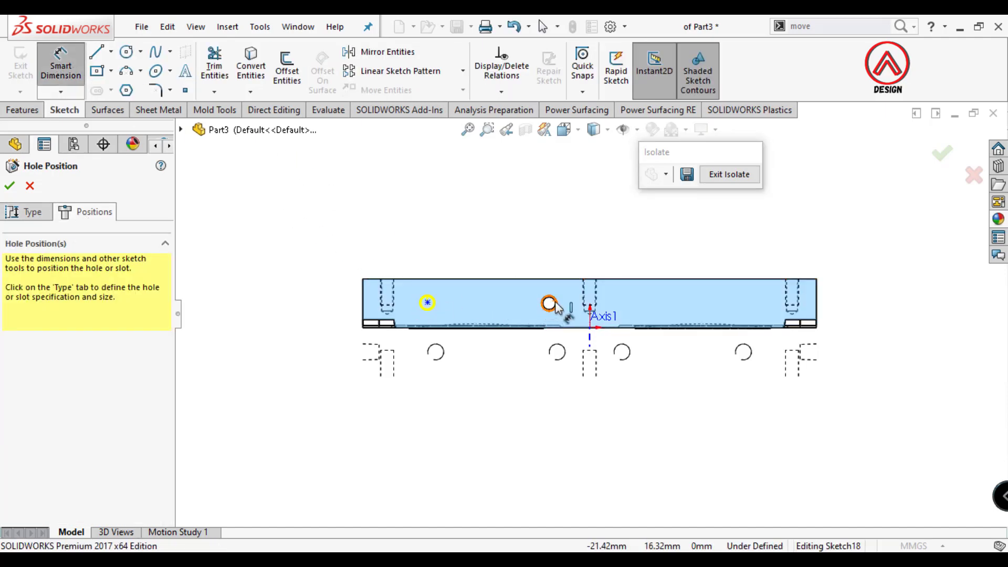
click(428, 302)
click(451, 246)
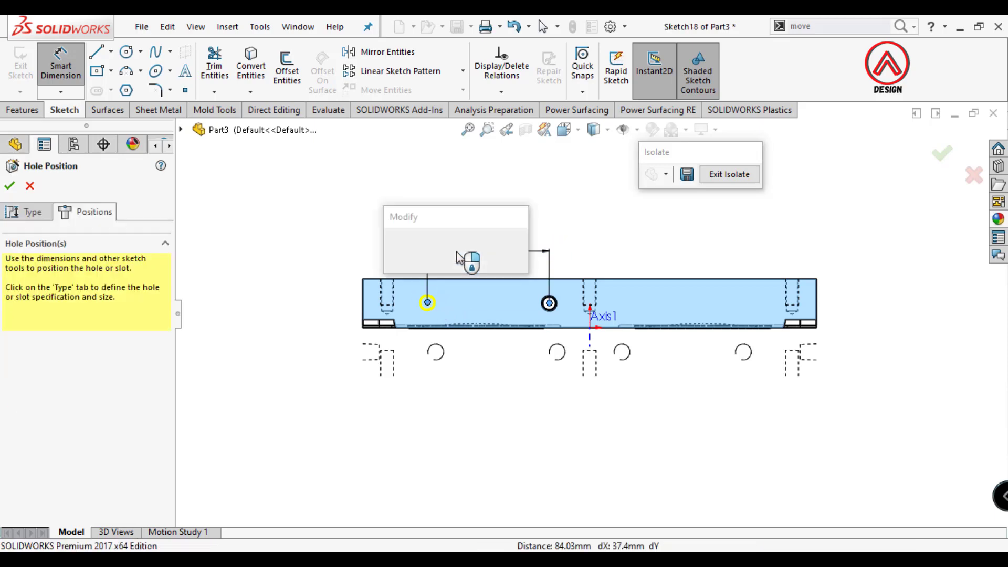
text(80)
key(Return)
Dimension it 15 mm below the top edge, finish the hole, and inspect the model.
click(419, 303)
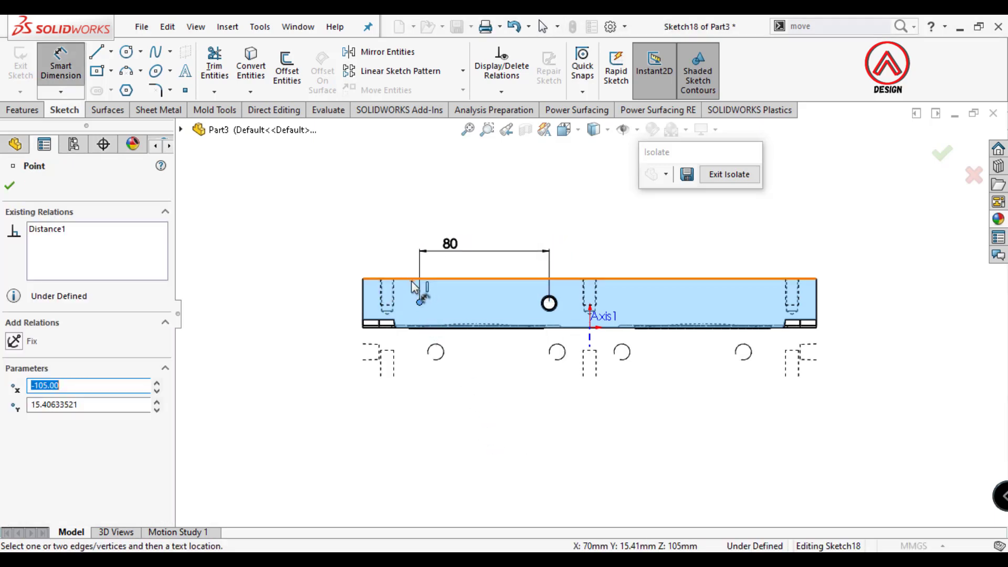
click(416, 279)
click(315, 294)
text(15)
key(Return)
click(525, 392)
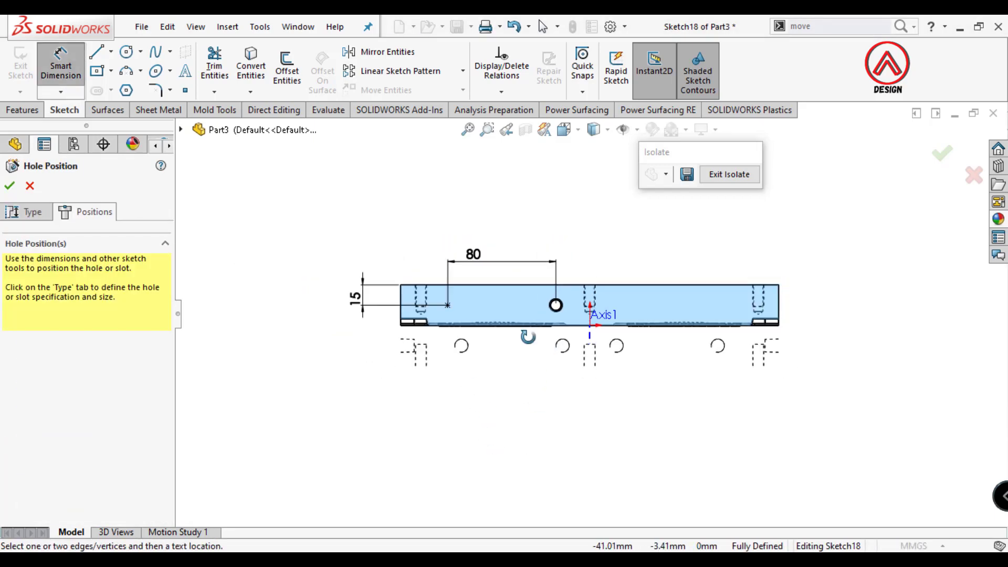
click(26, 211)
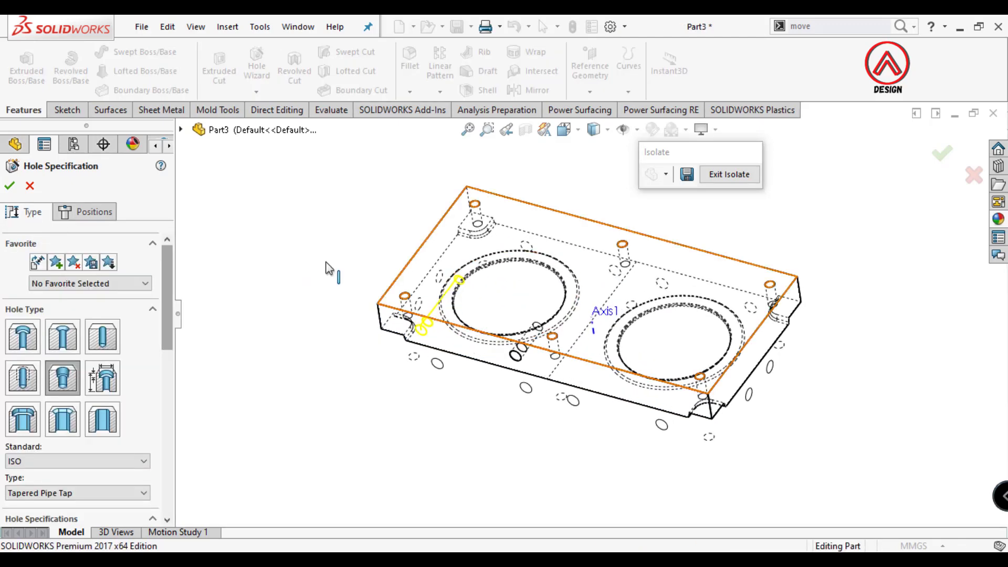
key(Return)
mouse_move(509, 368)
middle_down()
mouse_move(530, 385)
mouse_move(488, 346)
middle_up()
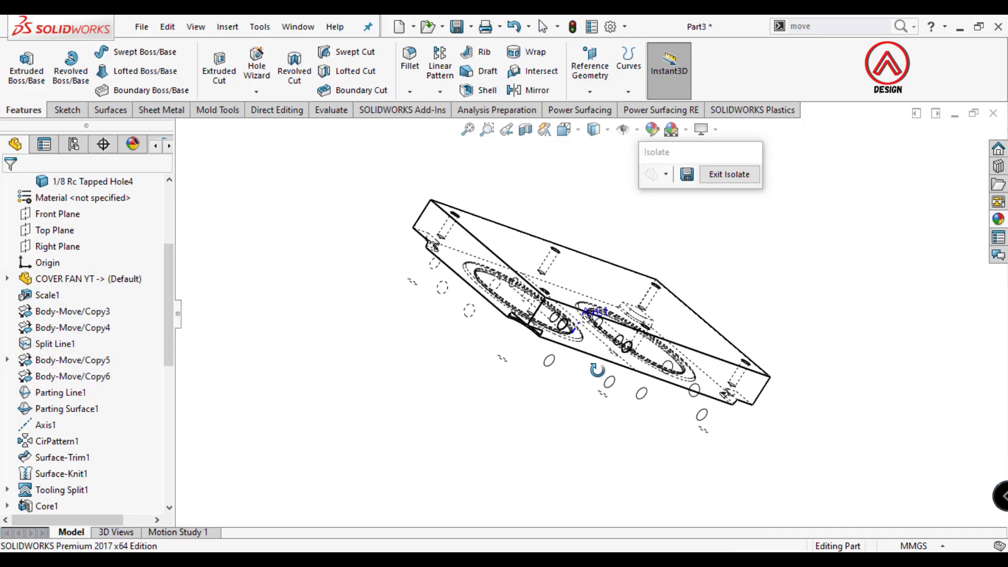
View the block's end face straight on and select it for the hole.
click(509, 370)
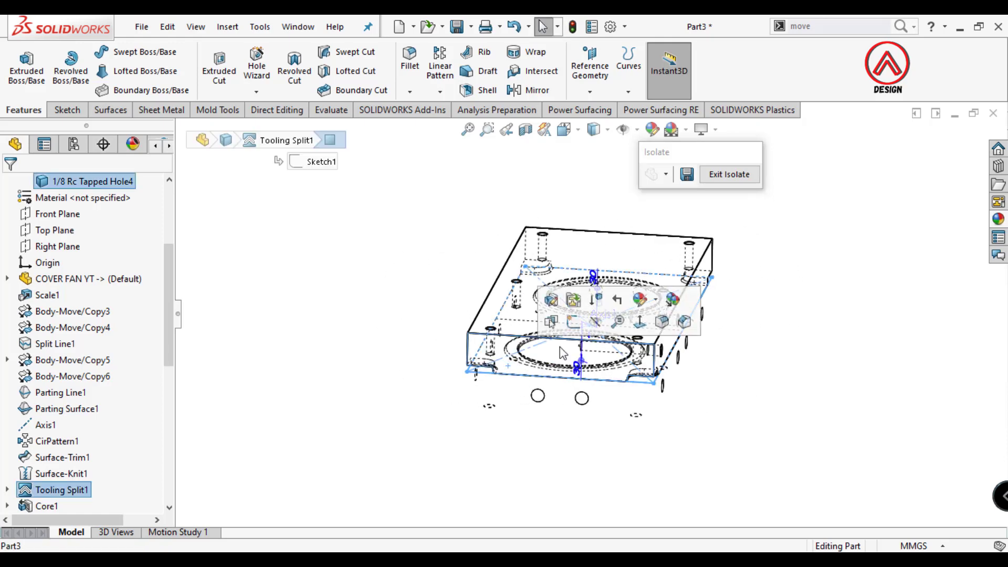
click(671, 294)
click(671, 269)
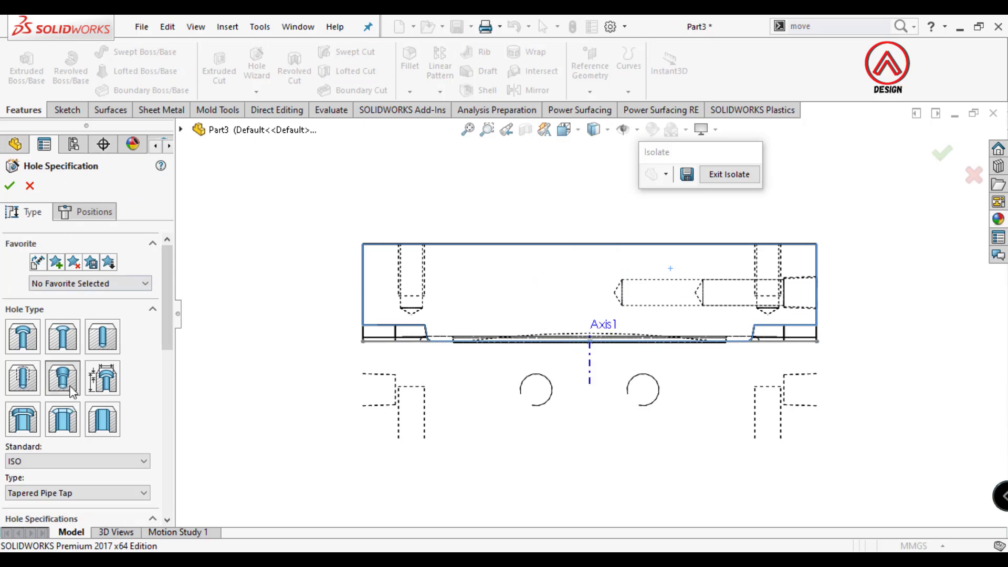
scroll(72, 391, down, 3)
scroll(72, 391, down, 4)
scroll(168, 436, down, 1)
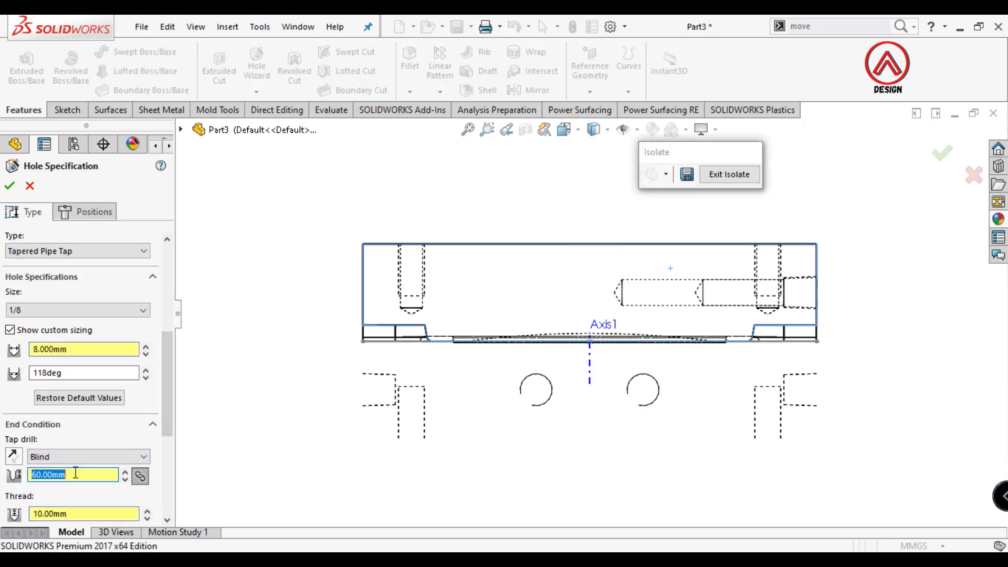
Dimension the hole point 40 mm from Axis1.
click(94, 213)
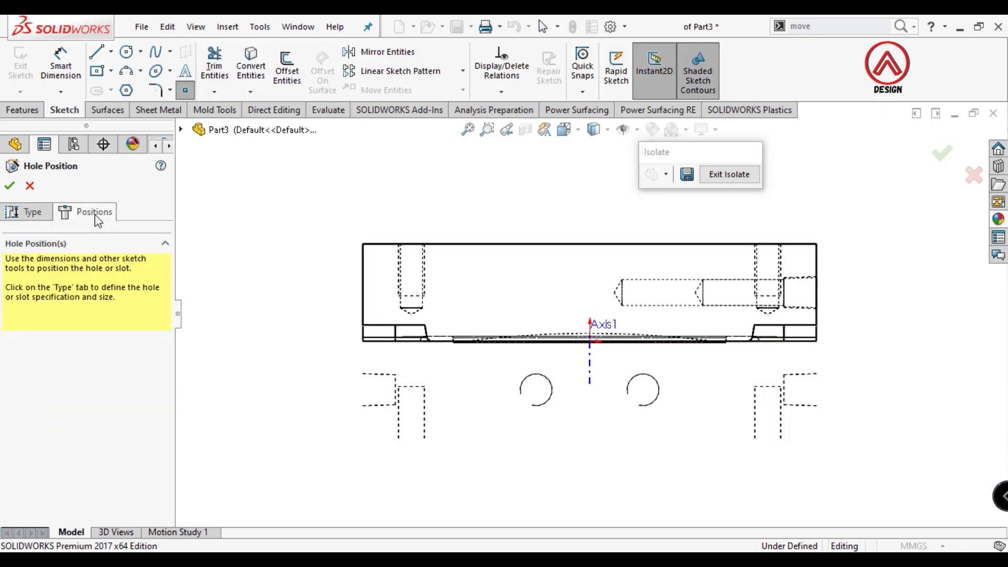
click(666, 293)
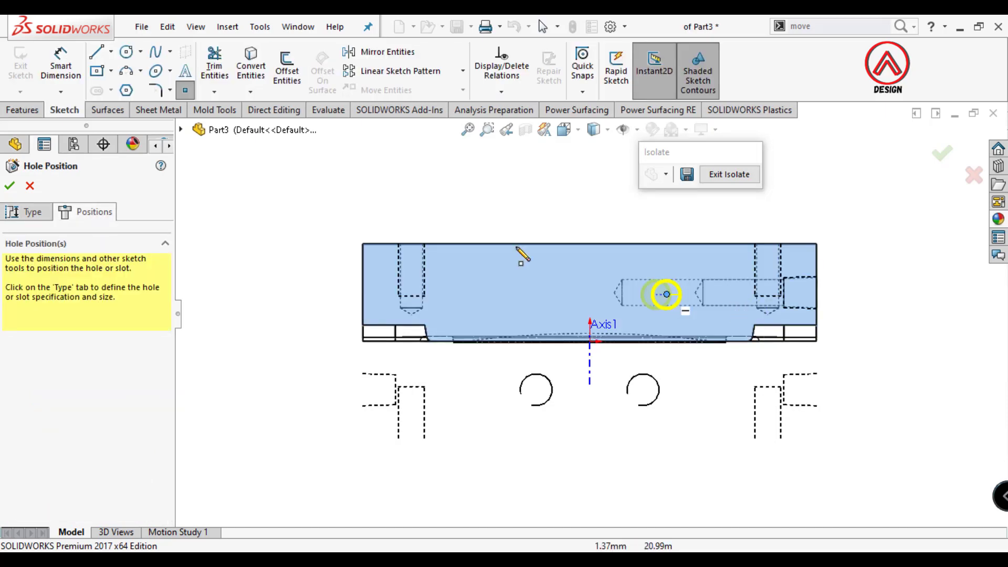
click(666, 294)
click(590, 340)
click(612, 229)
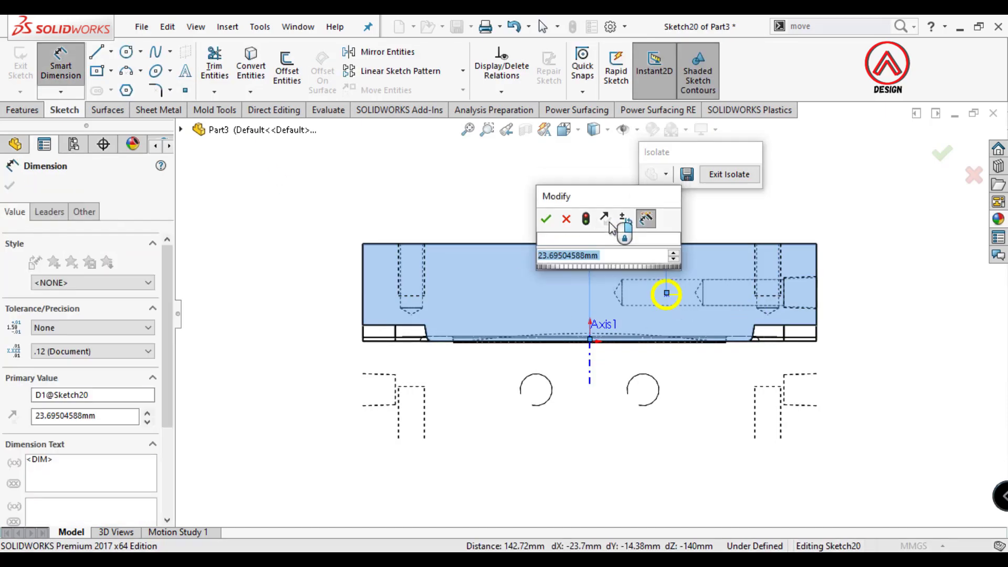
text(4)
key(Return)
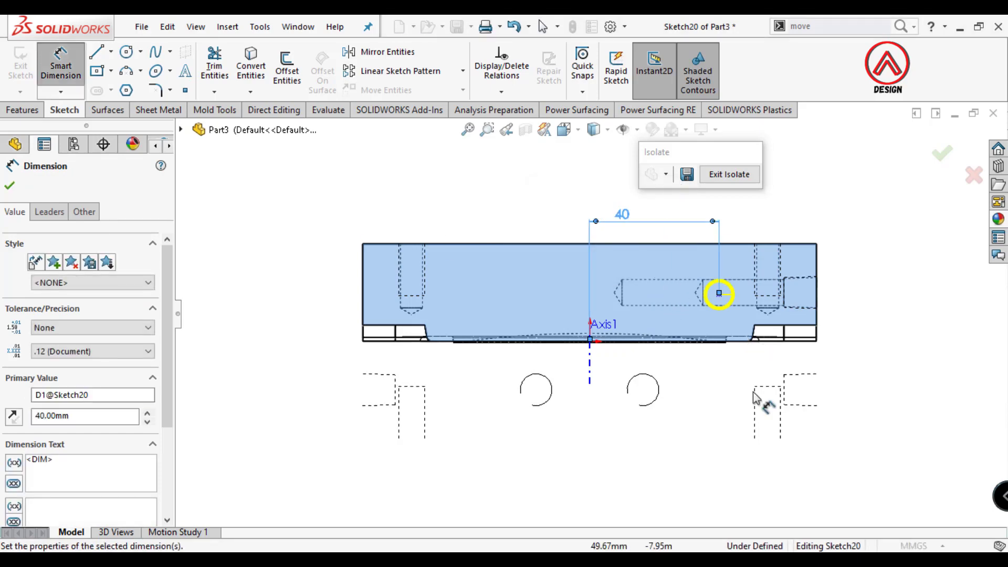
Dimension the hole 15 mm below the top edge and finish the hole.
click(718, 294)
click(788, 244)
click(866, 278)
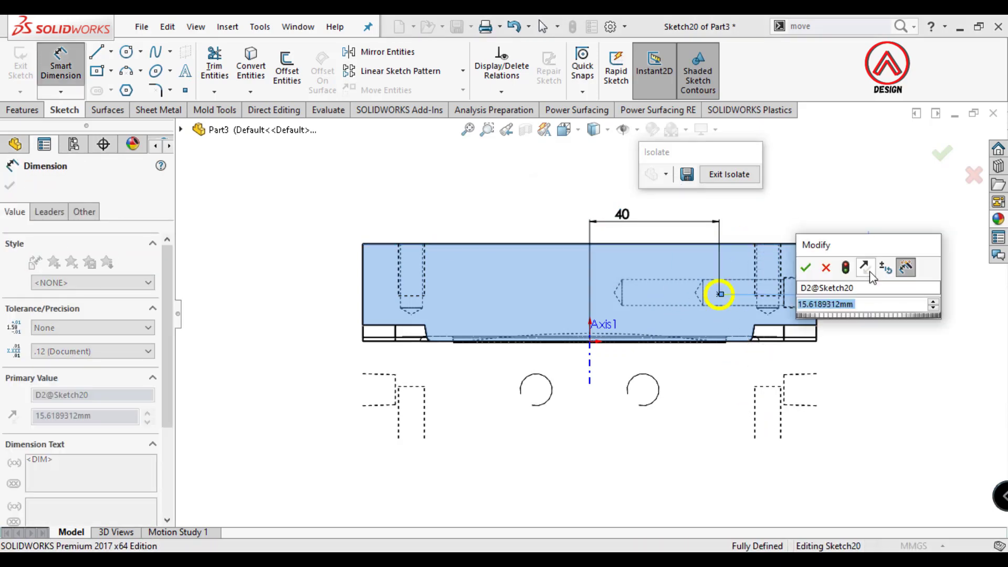
text(15)
key(Return)
click(941, 153)
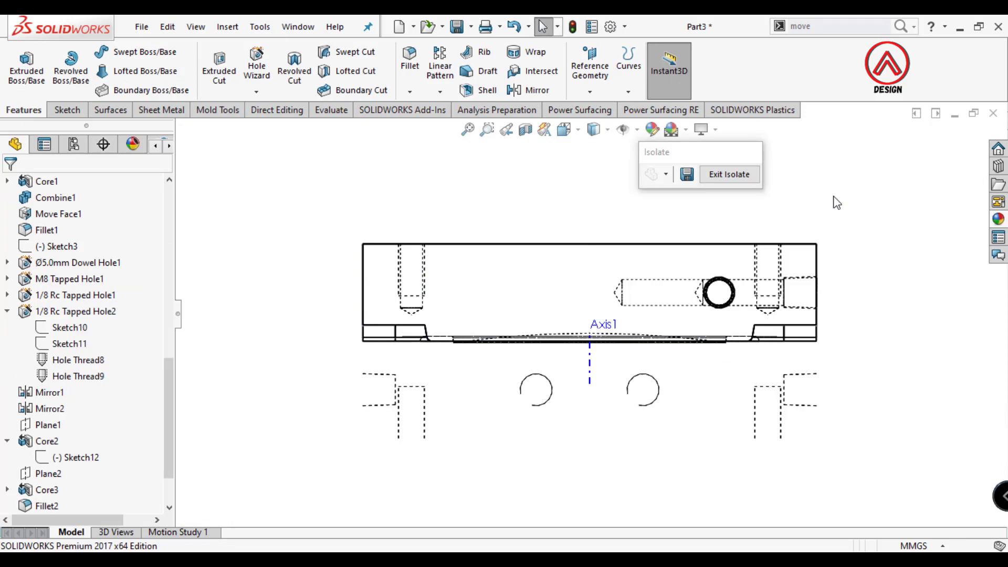
Start another 1/8 tapered pipe tap hole with a Through All end condition.
click(553, 276)
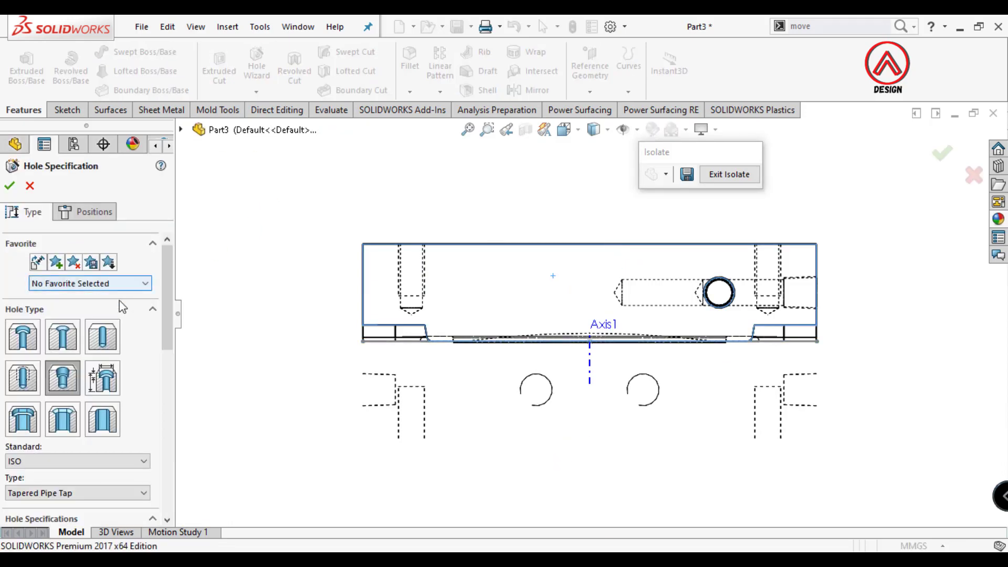
scroll(135, 426, down, 5)
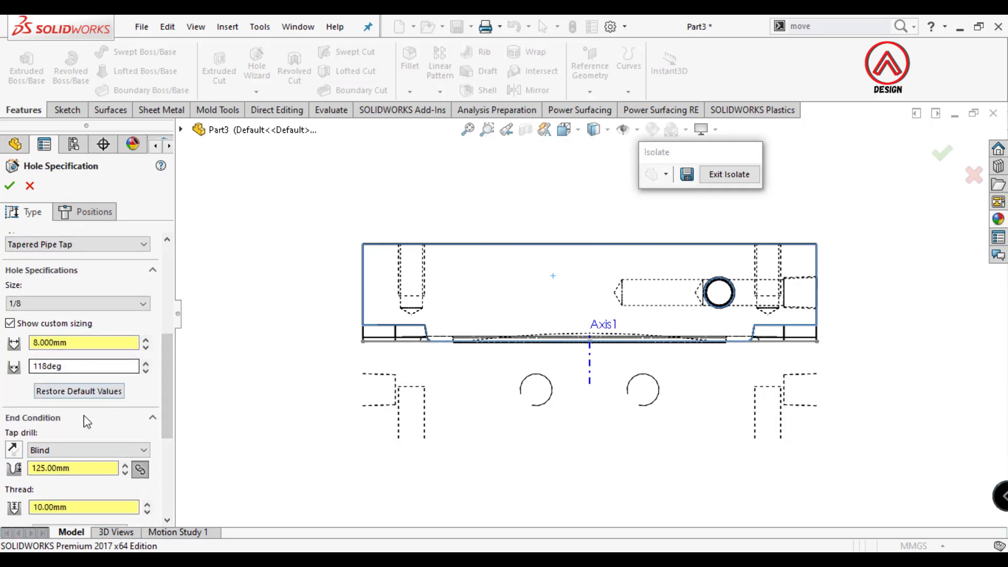
click(89, 450)
click(42, 470)
click(87, 212)
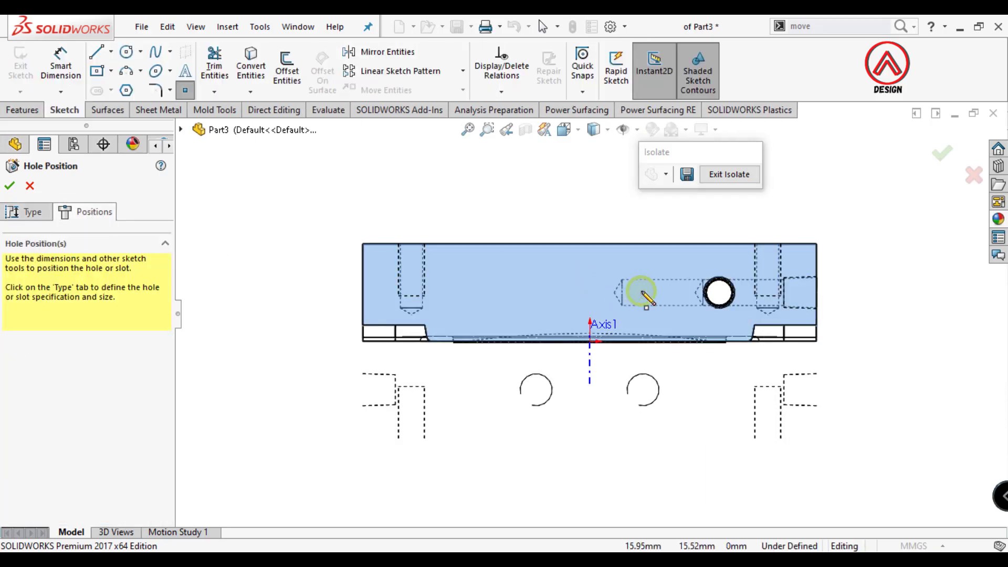
Place the hole point on the side face 16.5 mm from the axis.
click(641, 291)
click(641, 290)
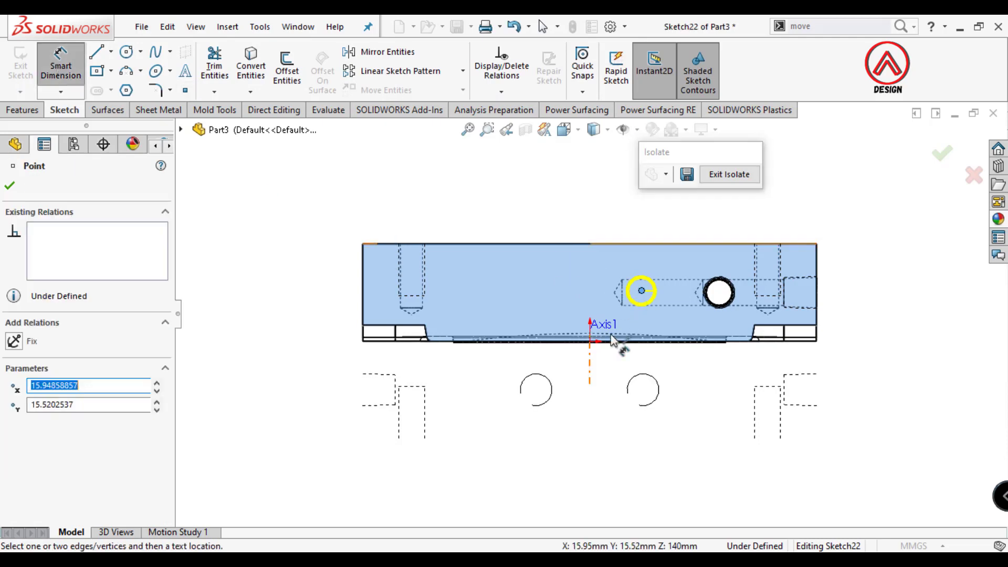
click(590, 341)
click(619, 218)
text(16.5)
key(Return)
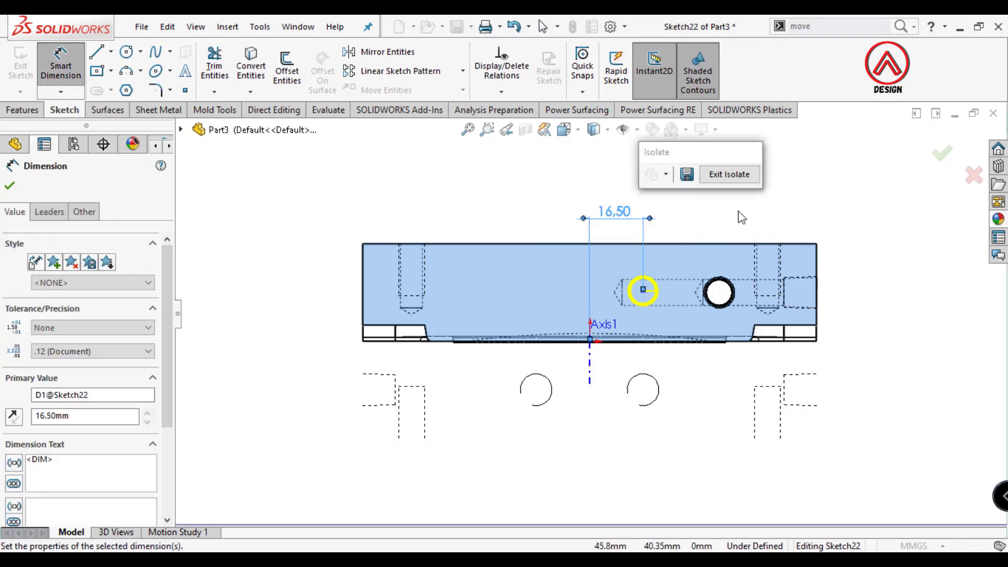
click(741, 218)
Dimension the hole 15 mm below the top edge and accept the tapped hole.
click(642, 289)
click(663, 243)
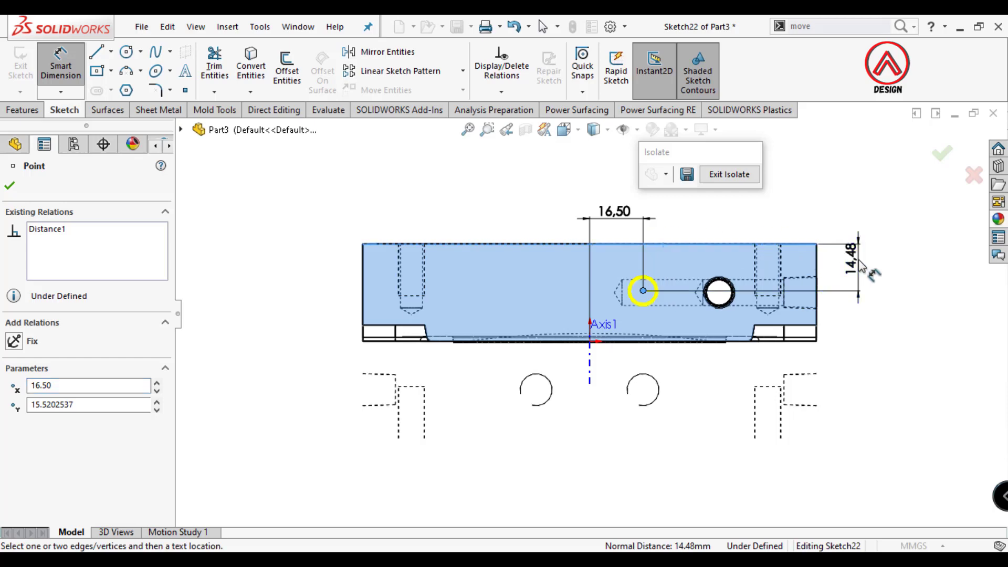
click(861, 268)
text(15)
key(Return)
middle_drag(860, 267, 585, 401)
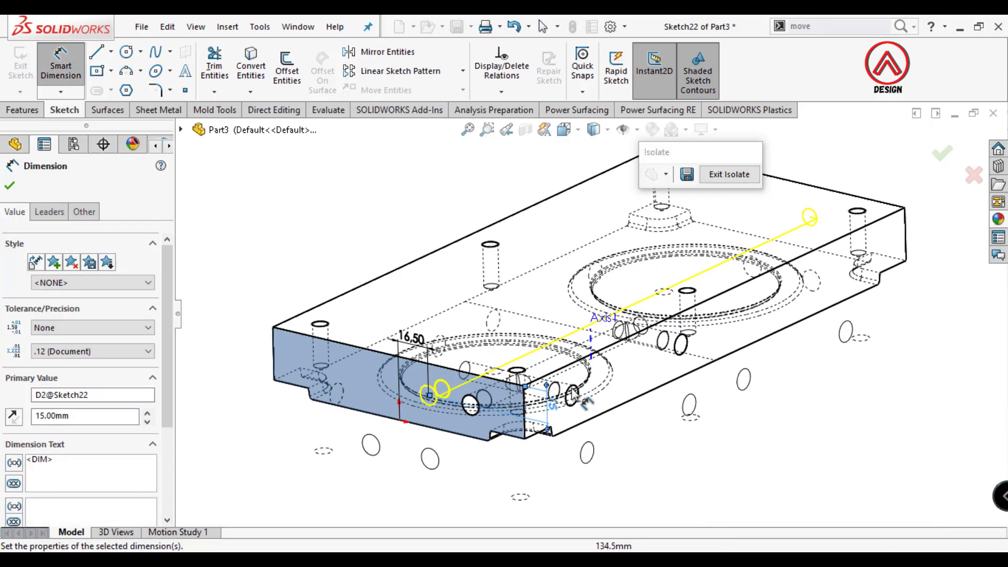
click(10, 186)
click(33, 218)
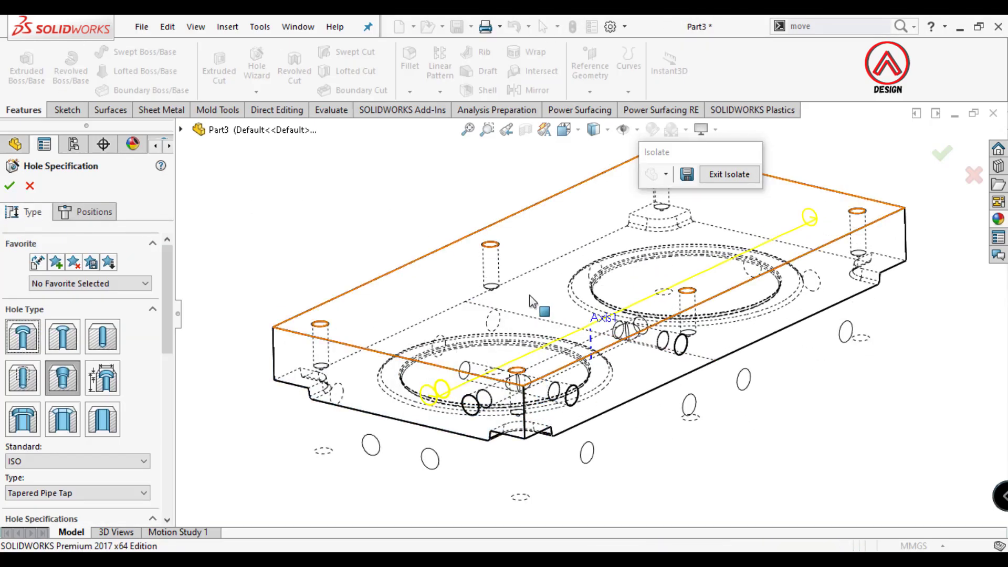
click(10, 187)
scroll(653, 283, up, 3)
middle_drag(653, 283, 624, 368)
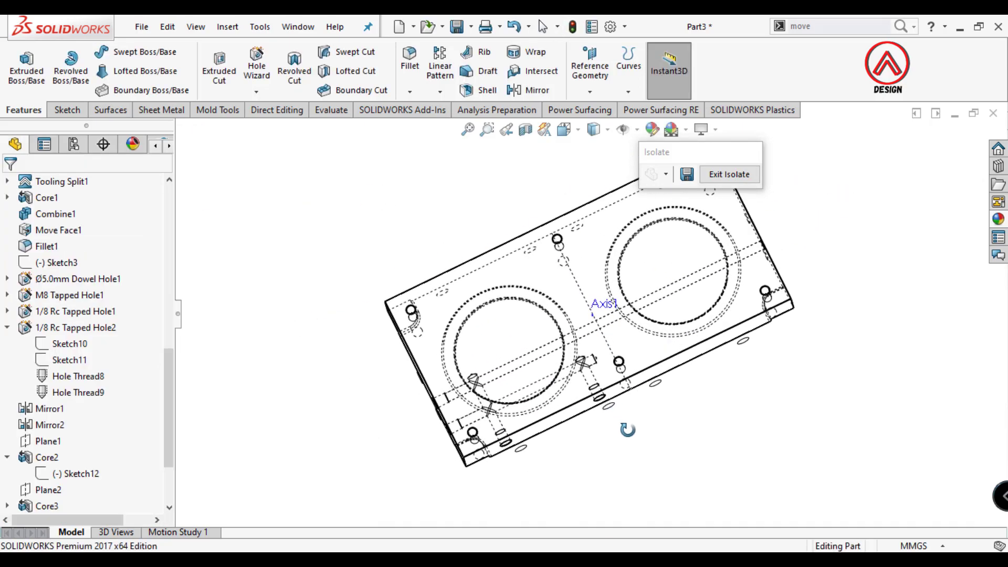
Mirror 1/8 Rc Tapped Hole3 through Hole6 across the Front Plane.
click(435, 94)
click(447, 148)
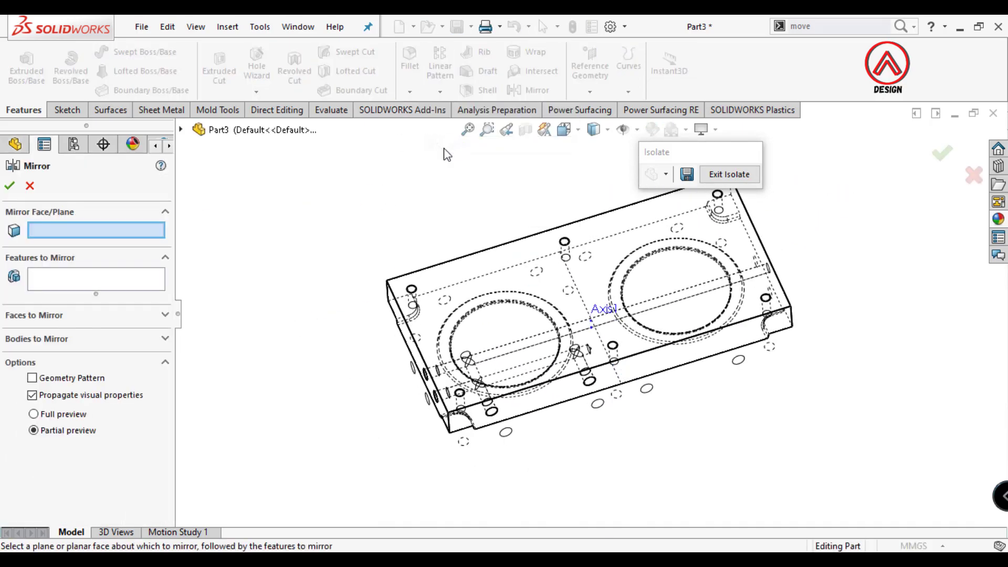
click(181, 129)
click(260, 324)
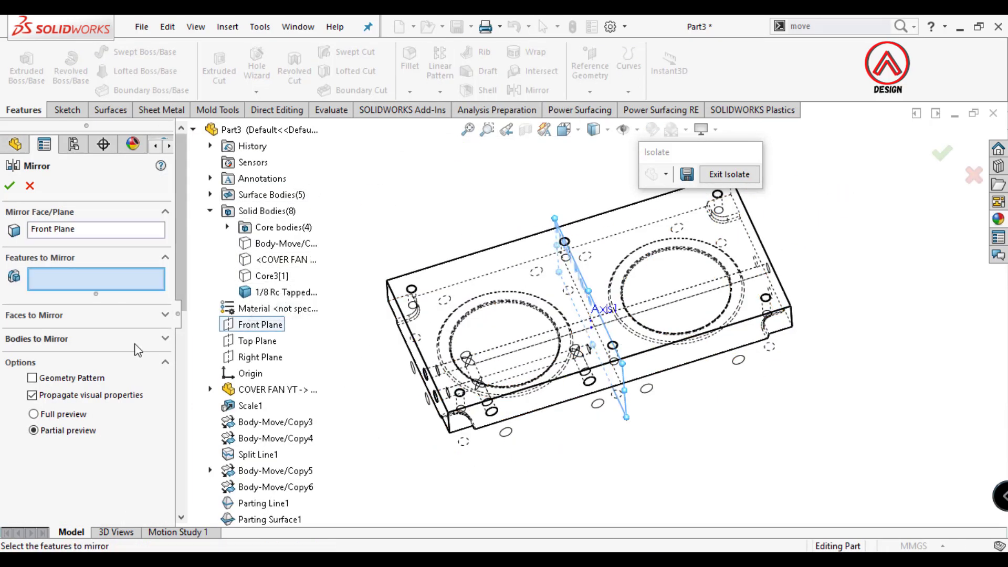
scroll(259, 420, down, 4)
scroll(259, 447, down, 5)
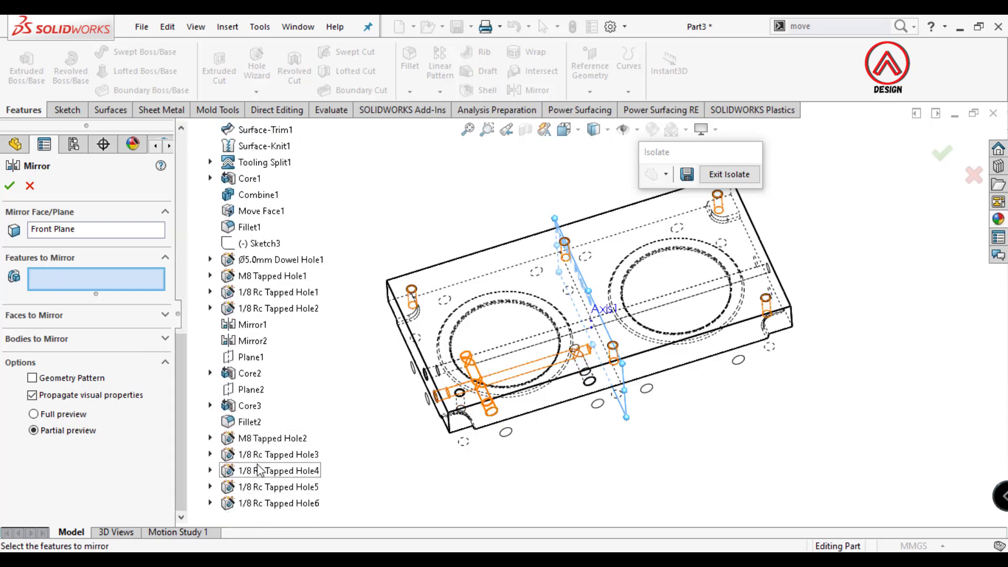
click(258, 459)
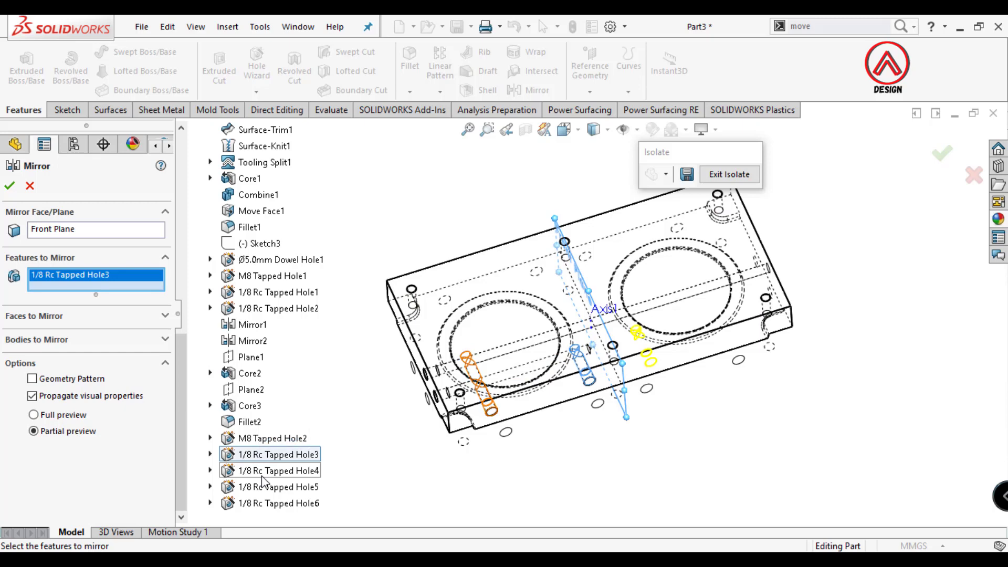
click(262, 474)
click(261, 490)
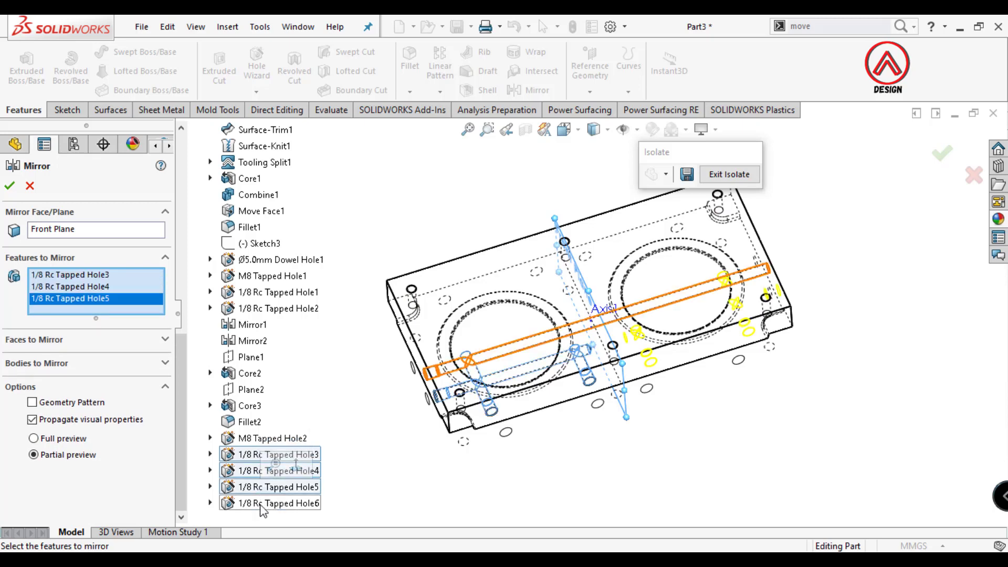
click(262, 507)
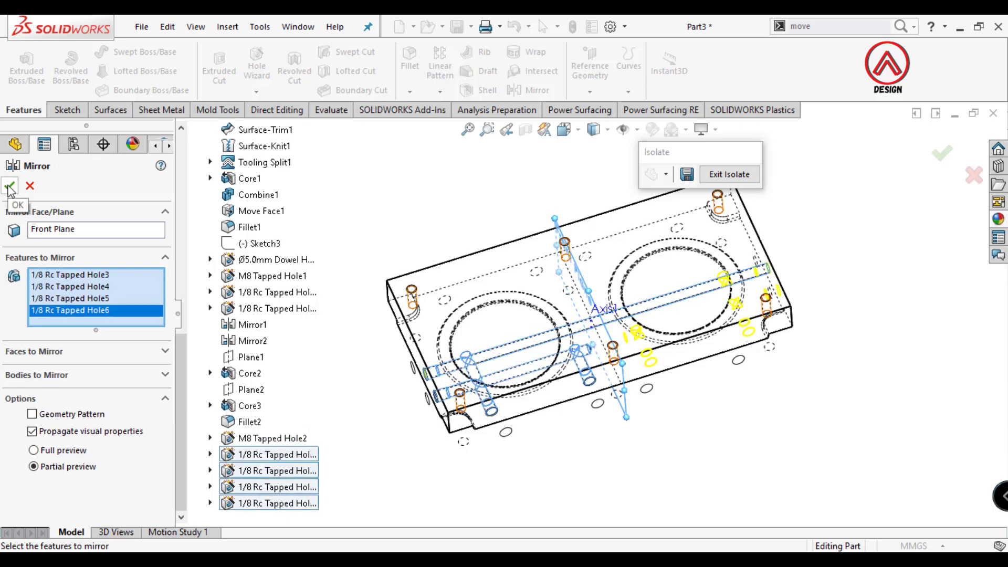
key(Return)
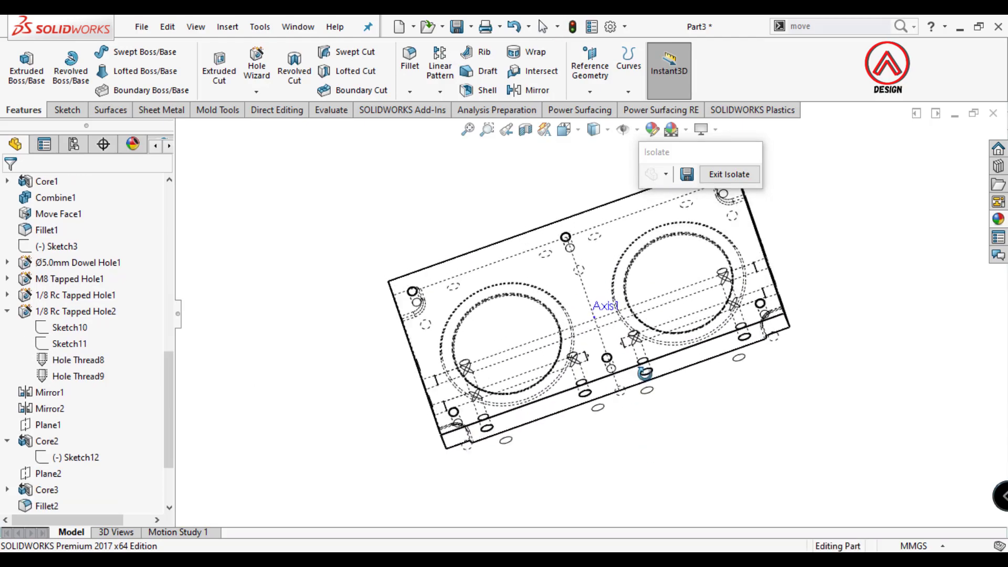
Mirror the Mirror3 feature across the Right Plane.
click(440, 92)
click(457, 142)
scroll(240, 217, up, 3)
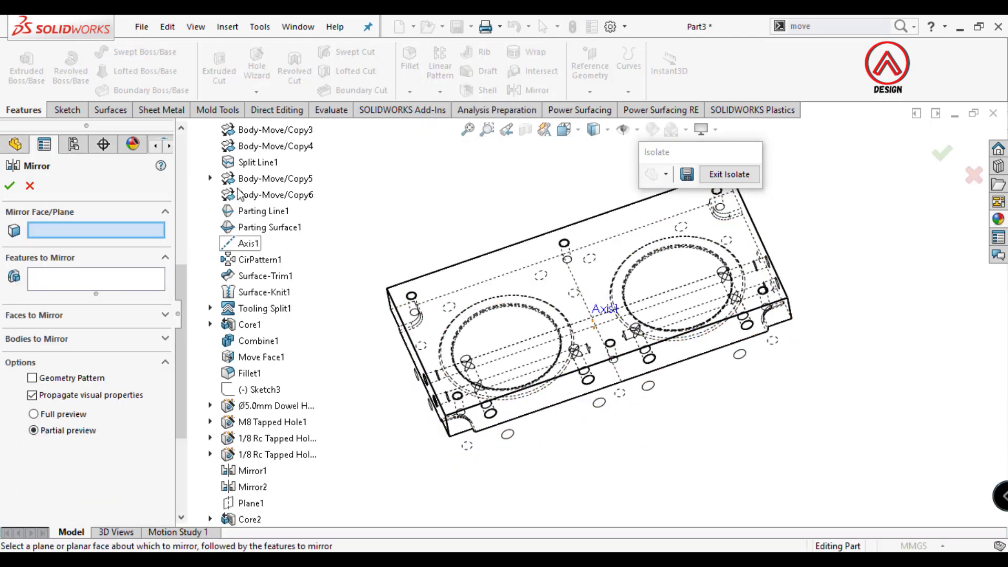
scroll(240, 216, up, 5)
click(260, 357)
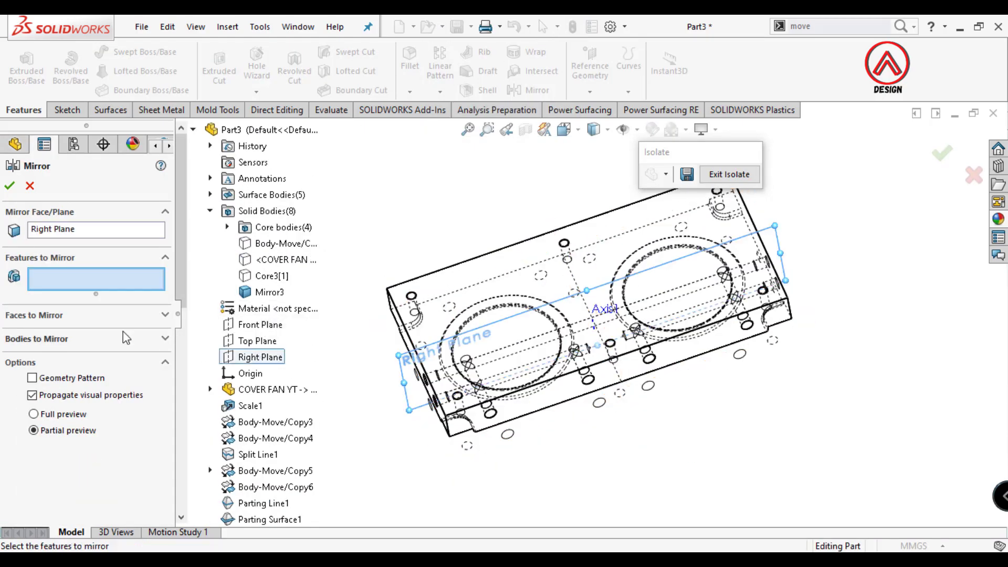
scroll(257, 517, down, 10)
scroll(255, 505, down, 1)
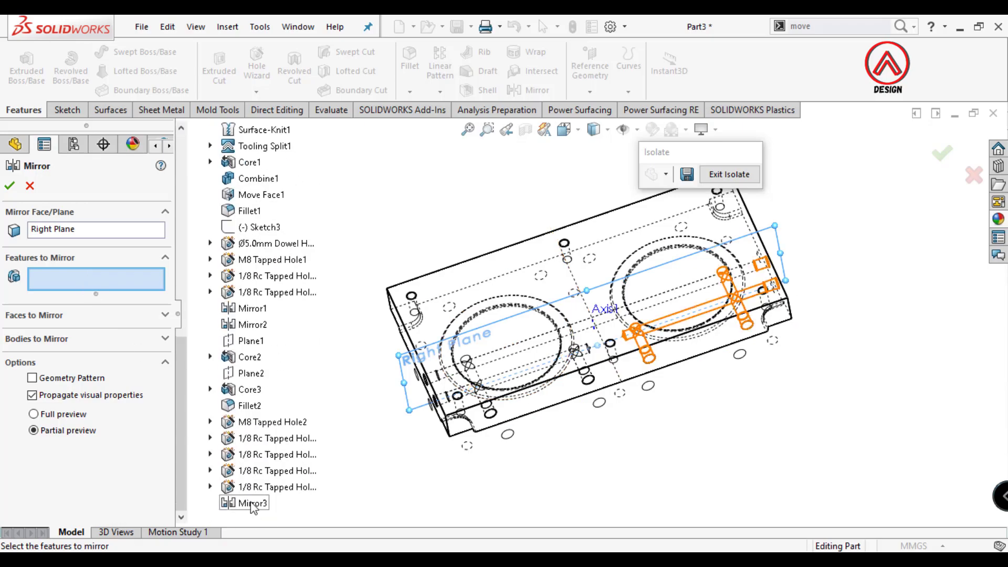
click(253, 503)
click(10, 186)
mouse_move(418, 190)
middle_down()
mouse_move(504, 213)
mouse_move(572, 307)
middle_up()
Face the view normal to Tooling Split1, then select Axis1.
click(588, 299)
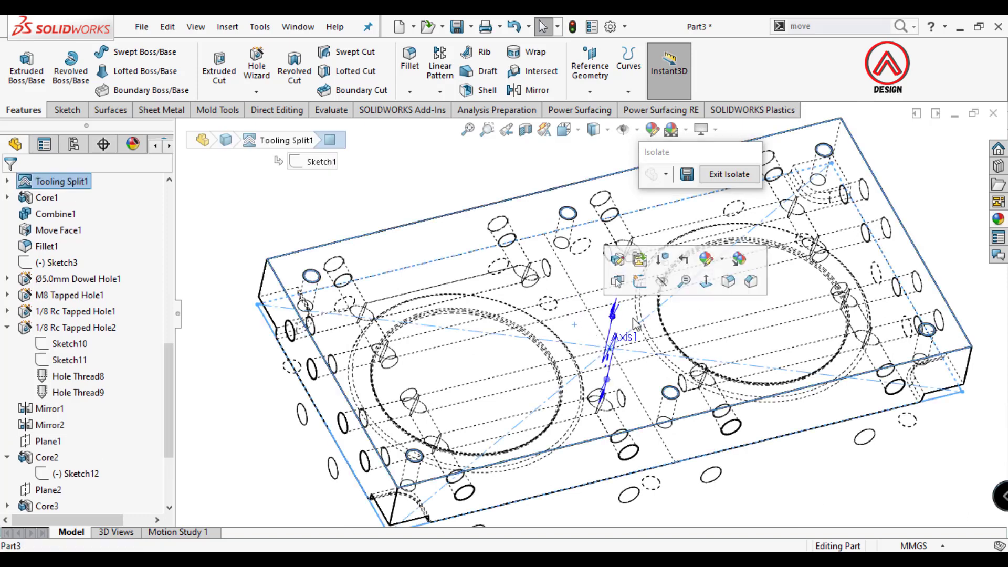
click(616, 275)
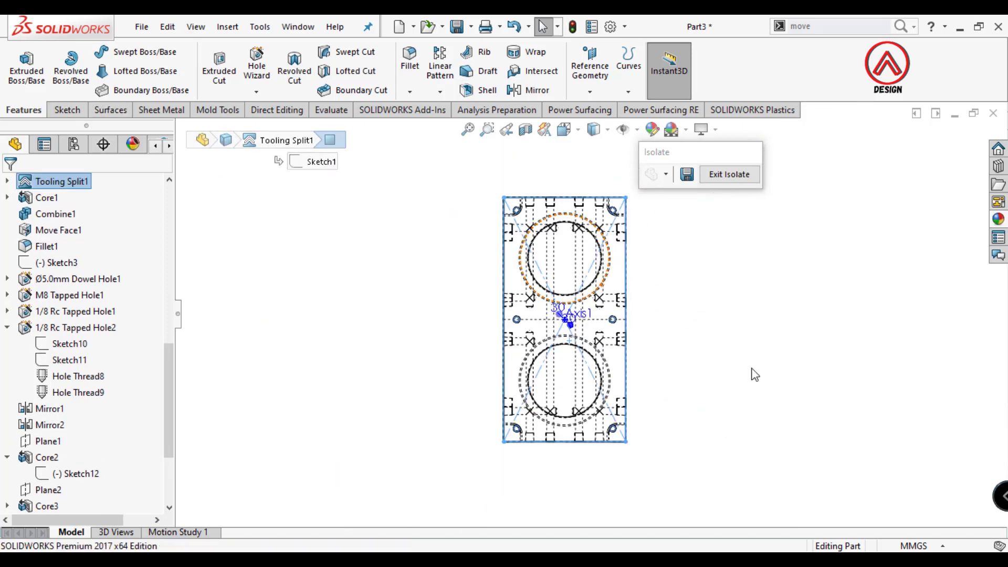
click(801, 316)
scroll(567, 342, down, 2)
click(561, 296)
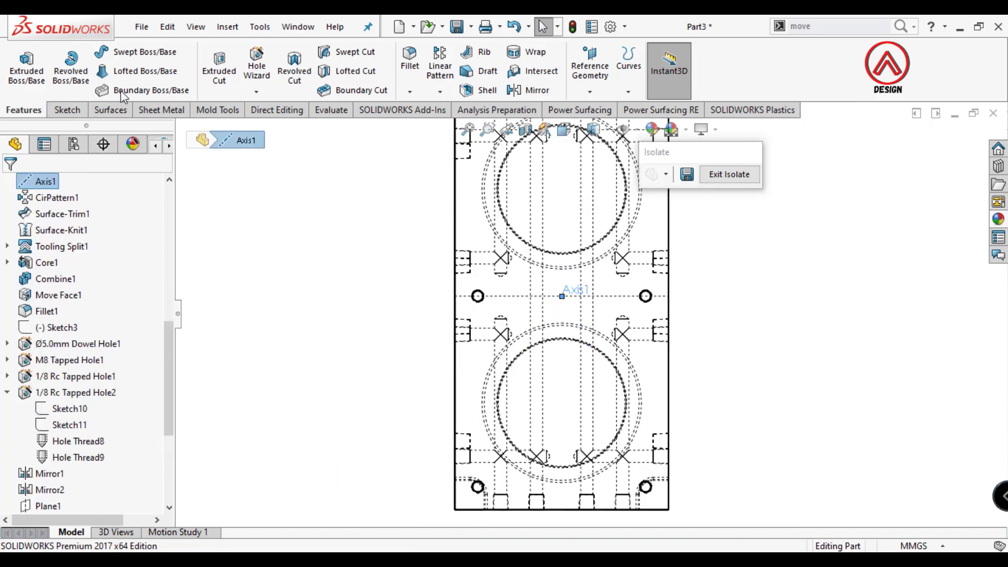
Start a circle sketch on the face, abandon it, and view normal to the sketch.
click(67, 110)
click(21, 60)
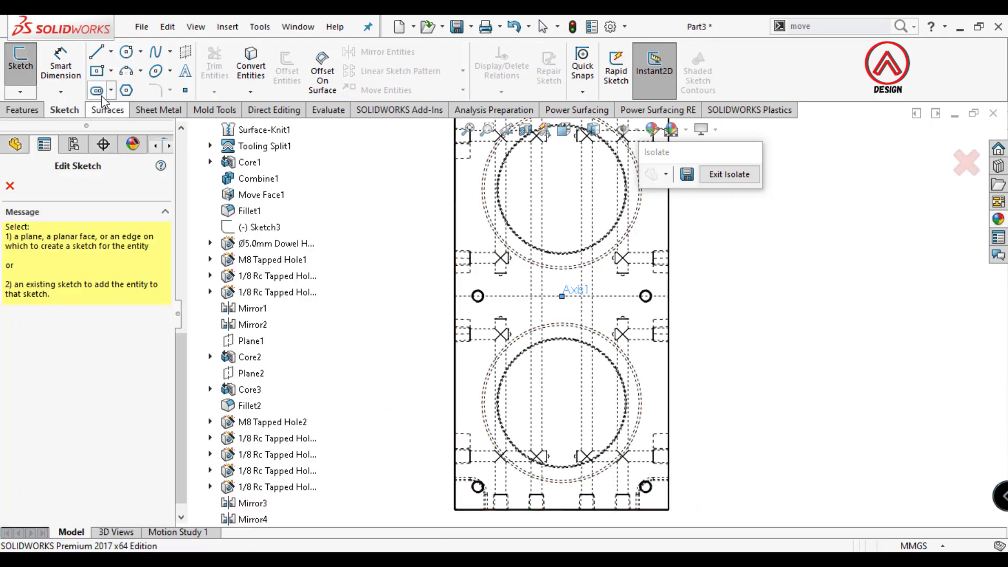
click(130, 52)
click(574, 288)
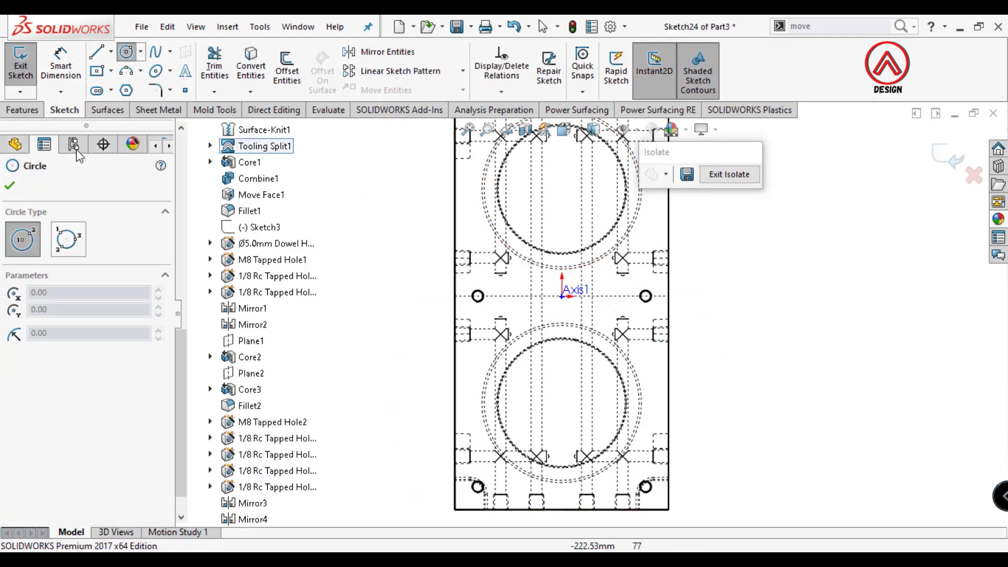
scroll(609, 349, down, 3)
key(Escape)
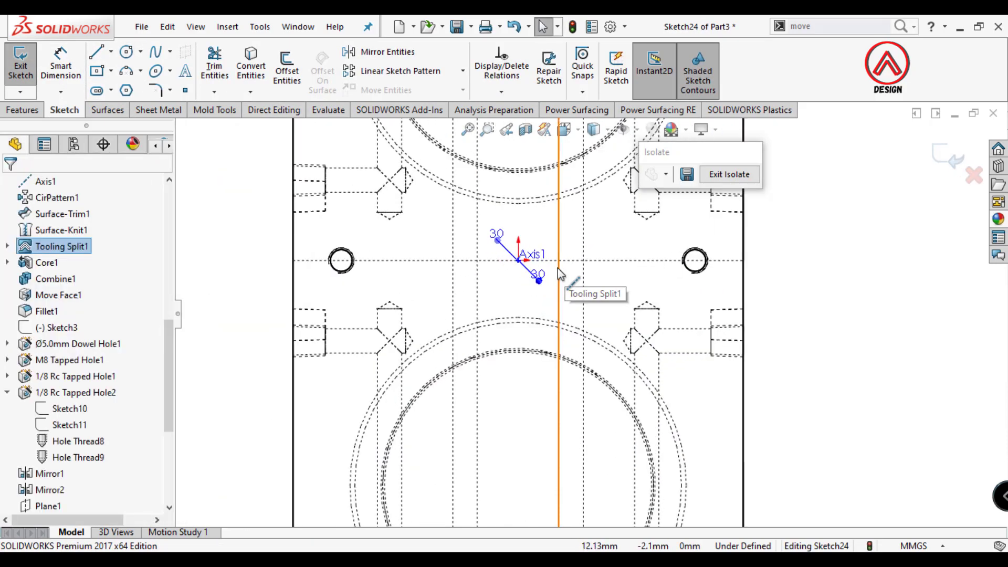
scroll(617, 358, up, 2)
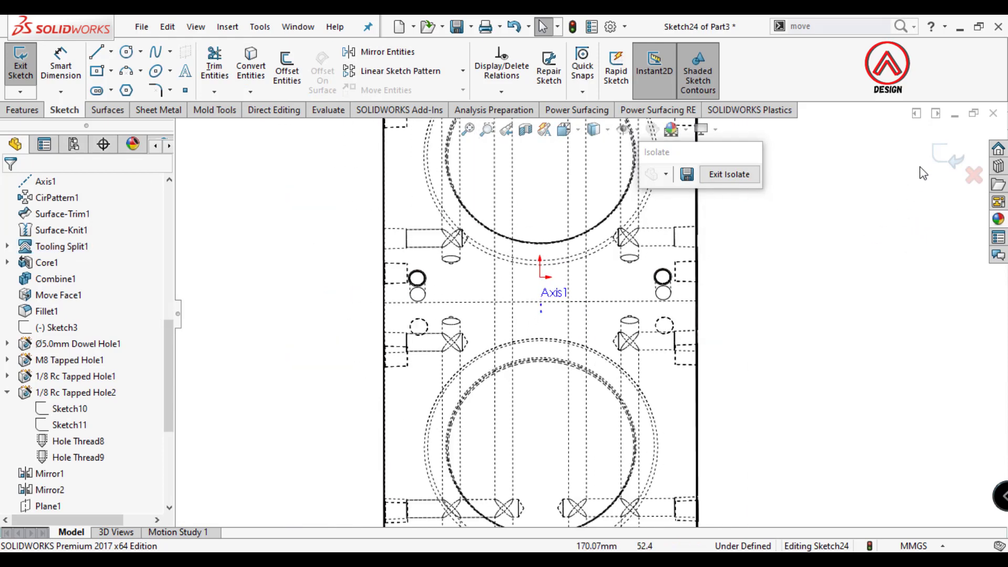
click(945, 155)
click(740, 233)
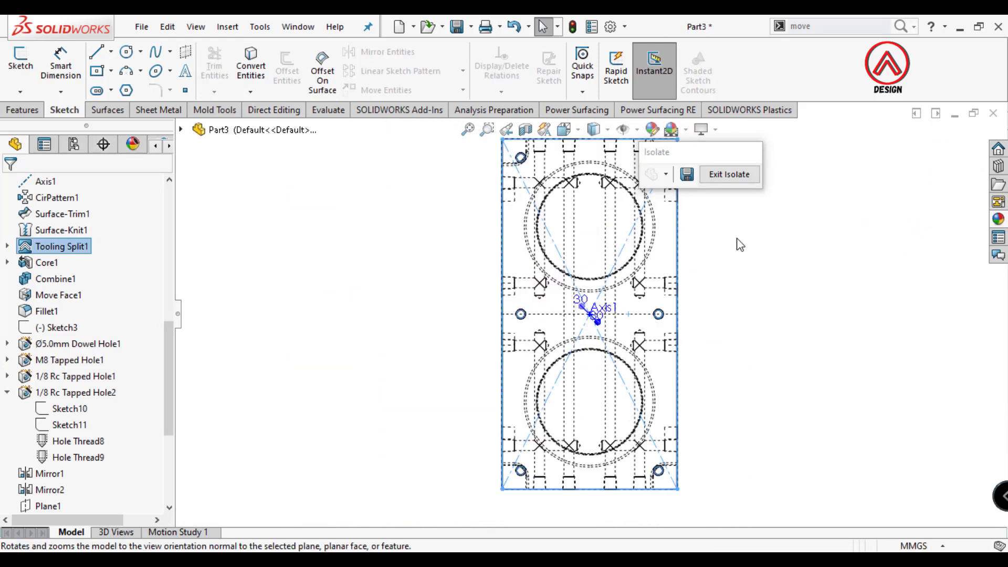
Sketch a circle centred on the origin and dimension it to Ø16 mm.
click(21, 72)
click(126, 51)
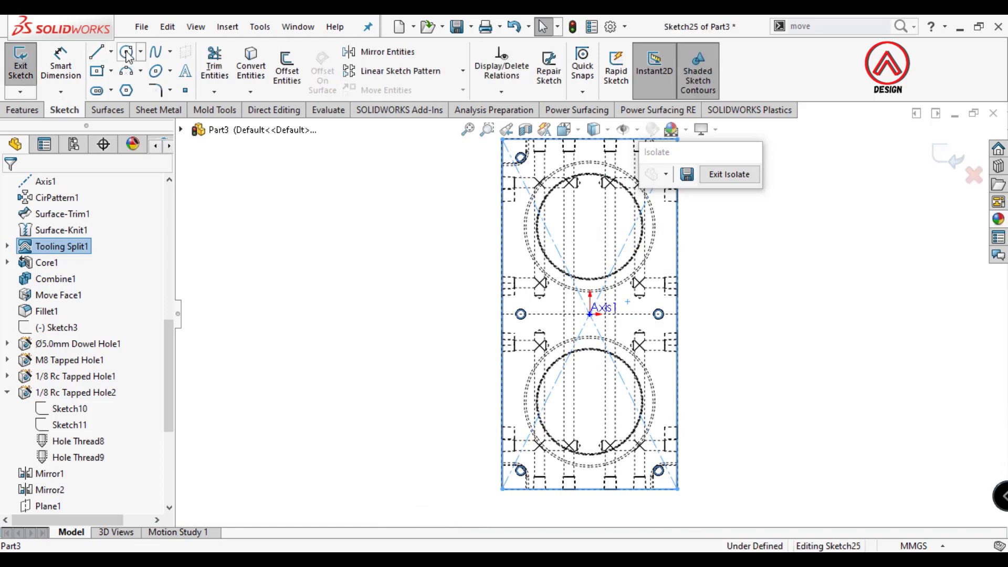
scroll(594, 304, up, 5)
click(583, 327)
click(614, 307)
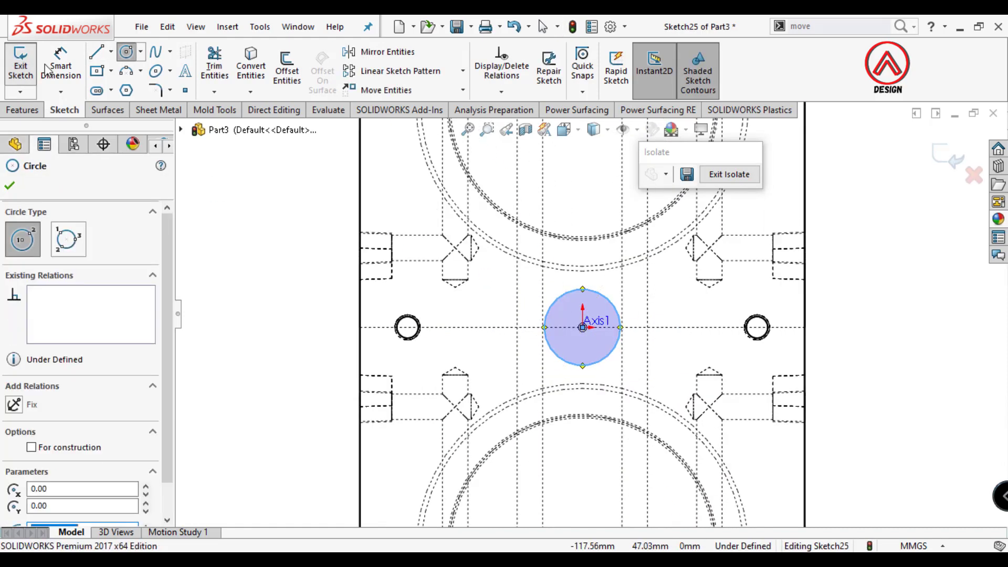
click(61, 66)
click(617, 310)
click(671, 282)
text(16)
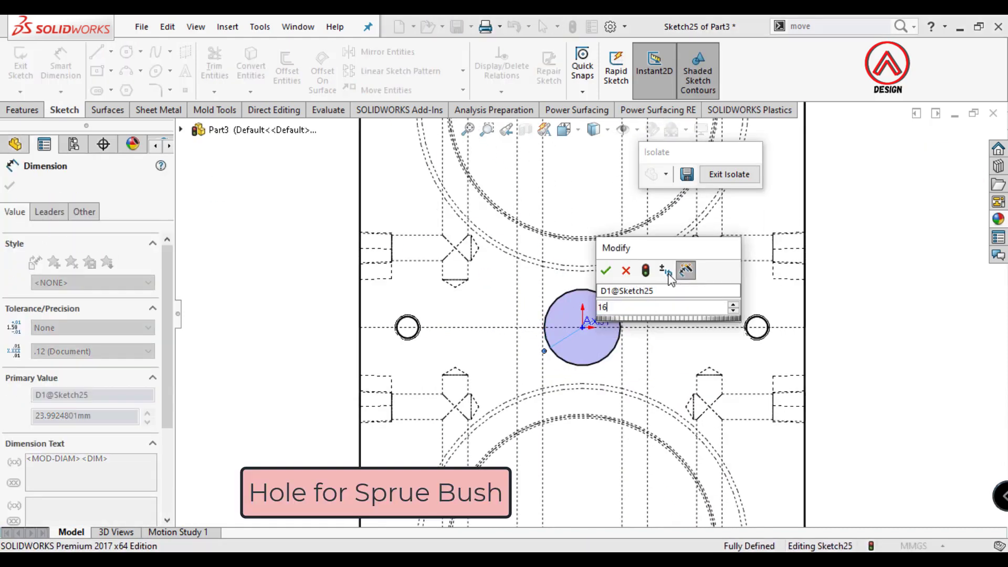
key(Return)
Extrude-cut the Ø16 circle Through All and display the model shaded.
click(24, 110)
click(218, 70)
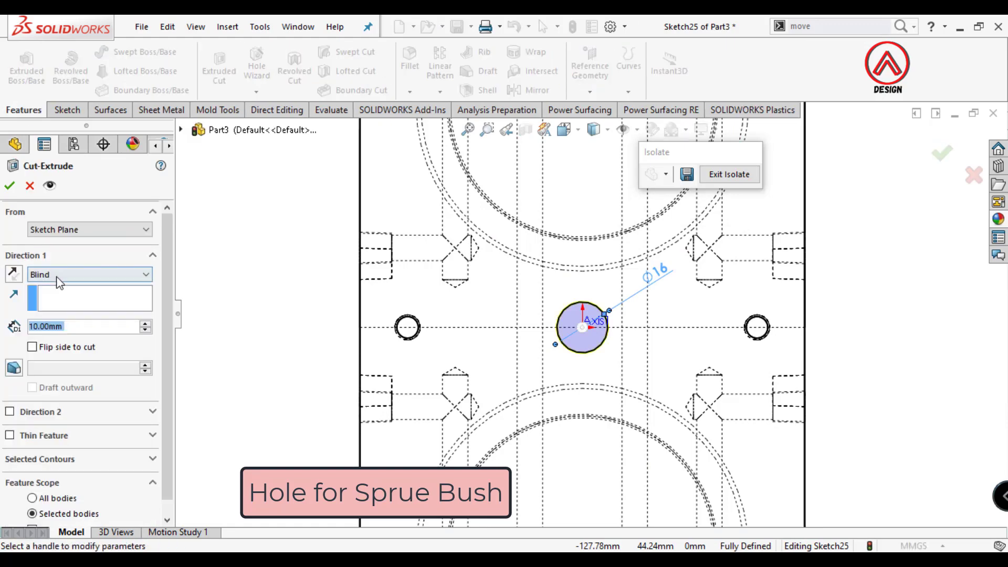
click(97, 274)
click(53, 298)
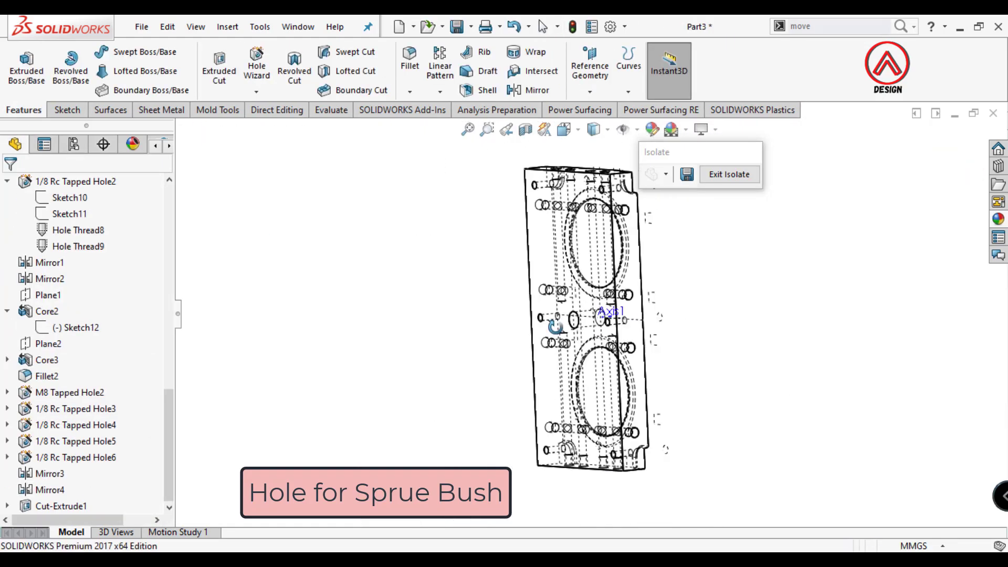
click(593, 129)
click(595, 148)
Orbit the plate, view the parting face normal, and select the lower half's parting face.
middle_drag(743, 355, 504, 330)
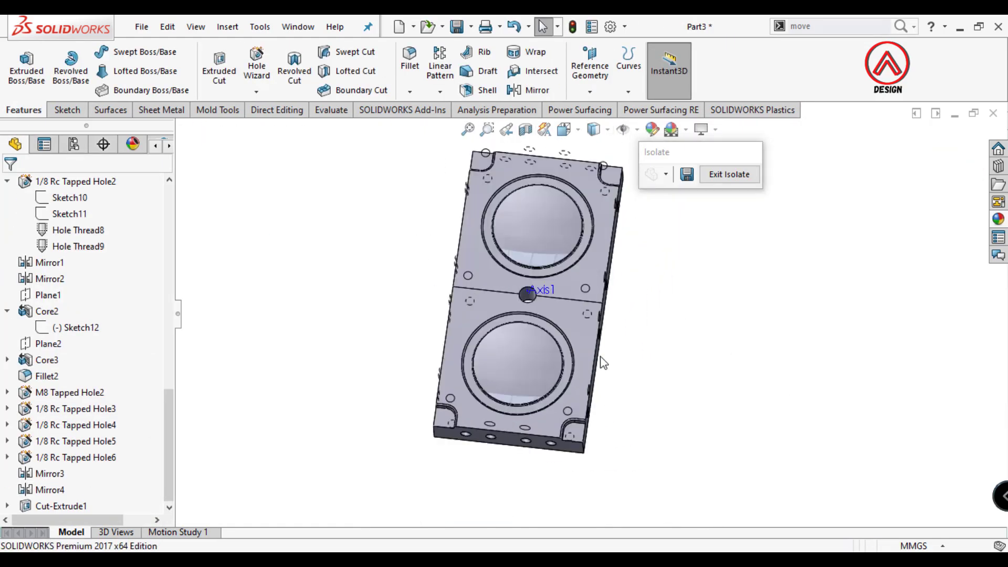
scroll(547, 292, down, 3)
scroll(547, 292, down, 3)
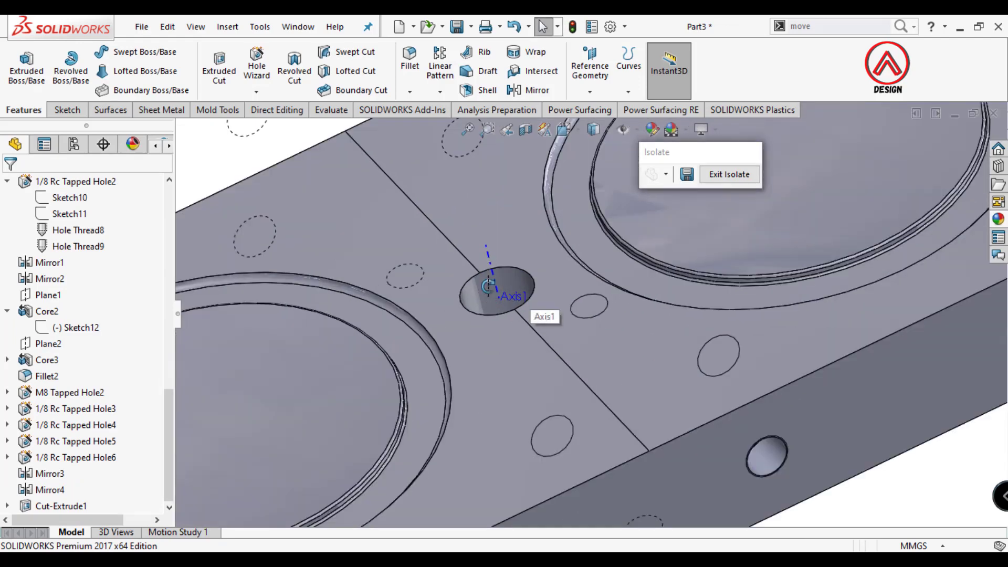
click(503, 329)
click(602, 314)
scroll(540, 344, down, 3)
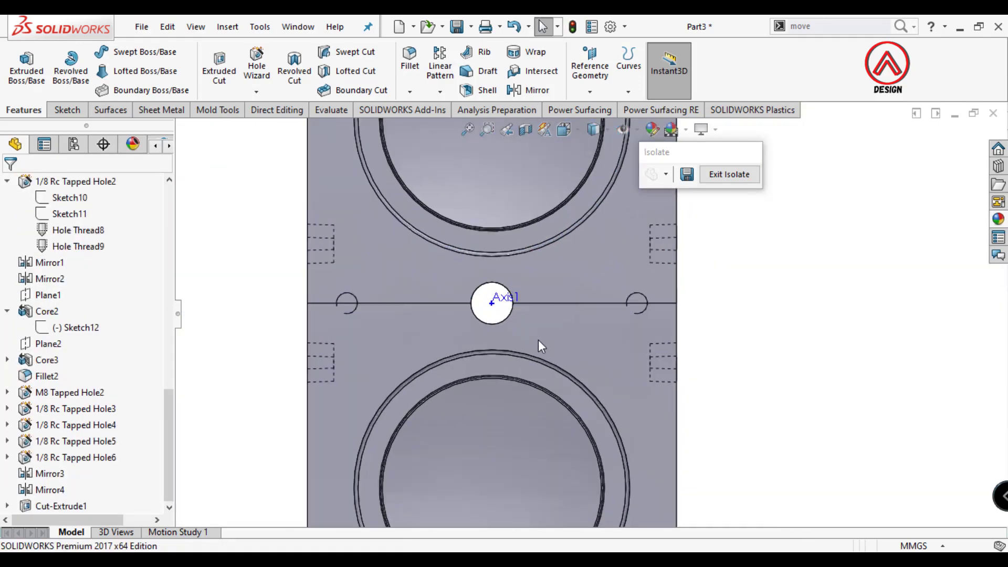
click(558, 329)
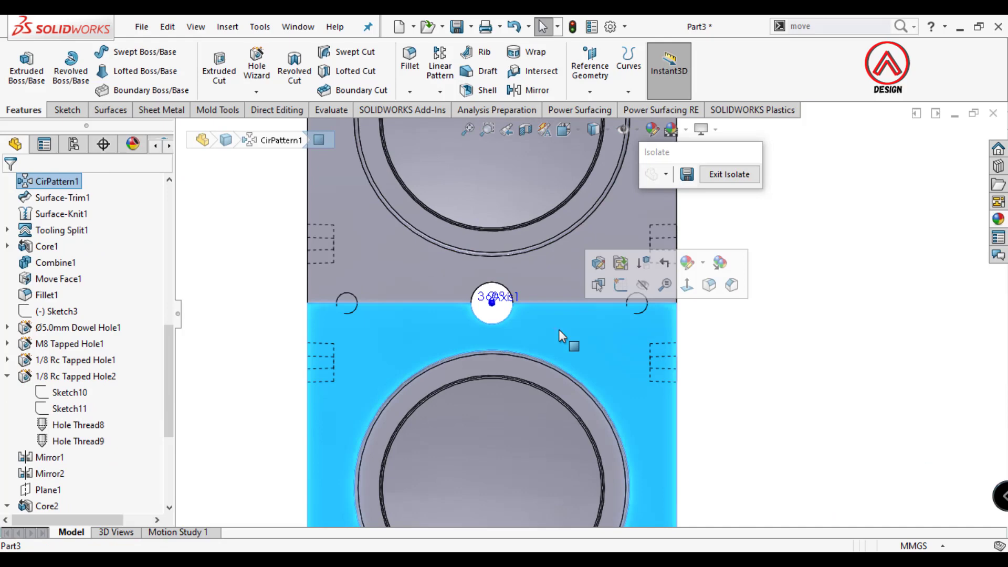
Sketch a straight slot from the centre axis with a 4 mm end radius.
click(64, 109)
click(20, 65)
click(96, 91)
scroll(496, 323, down, 2)
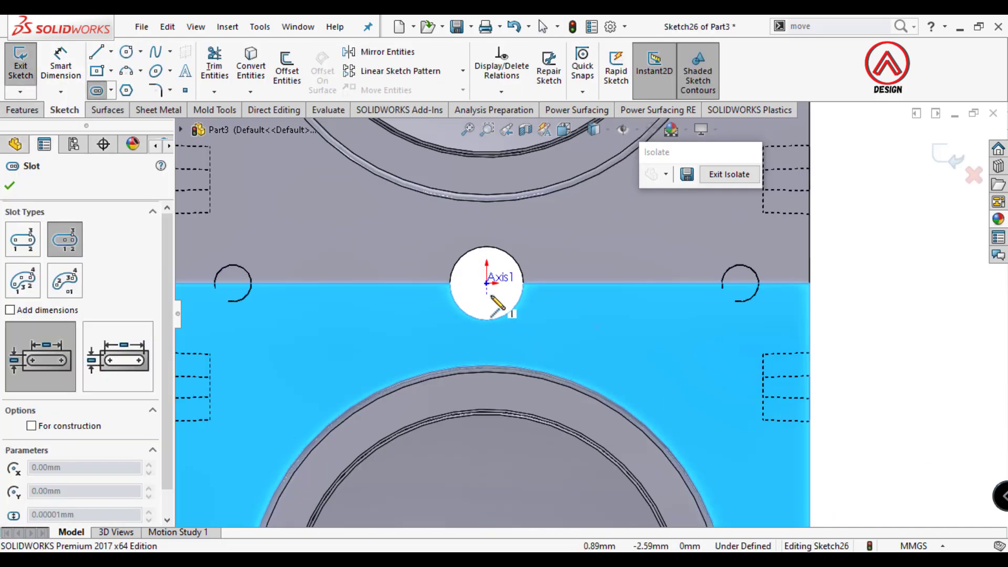
click(488, 284)
click(487, 226)
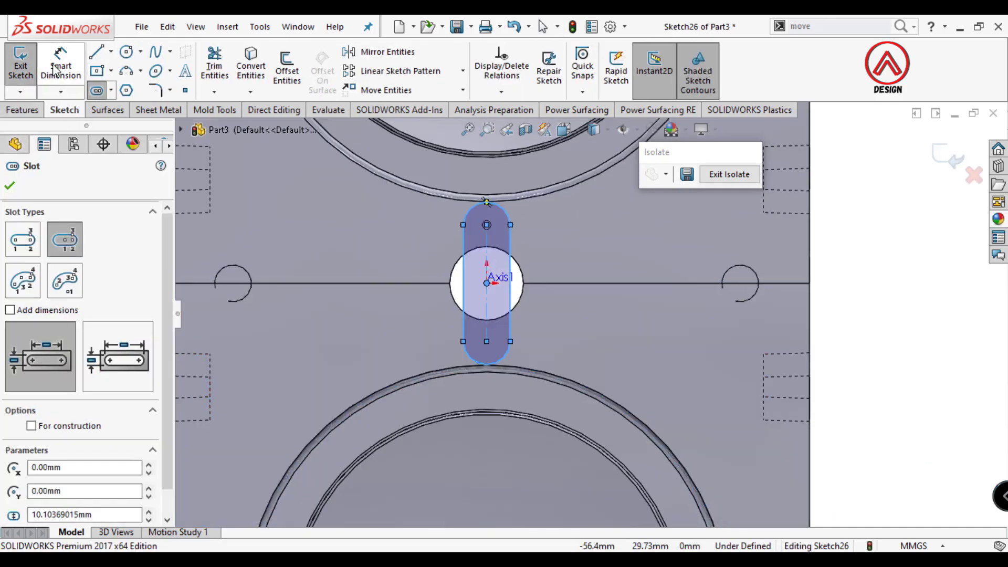
click(508, 205)
click(534, 171)
text(4)
key(Return)
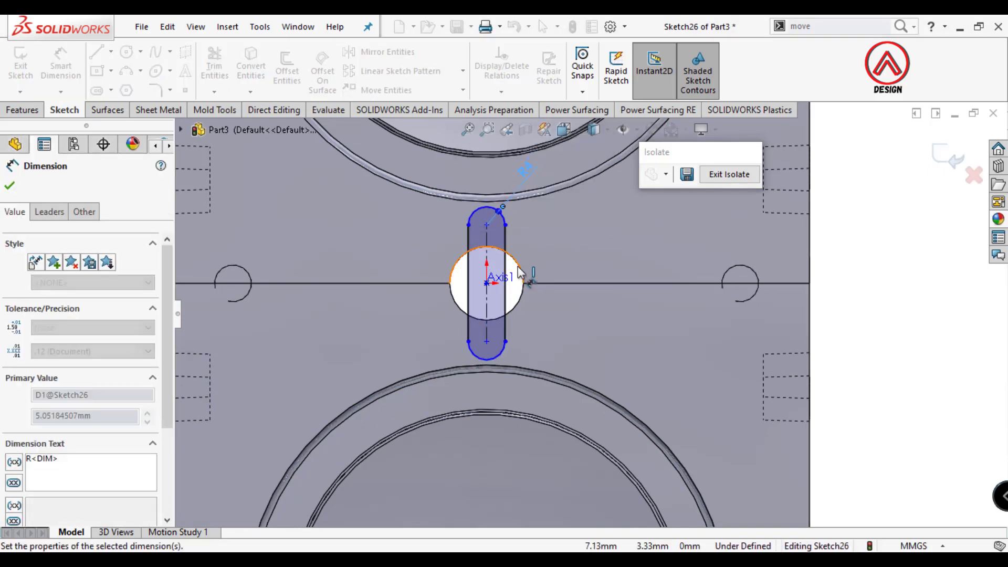
Dimension the slot's arc centres 24 mm apart.
click(486, 224)
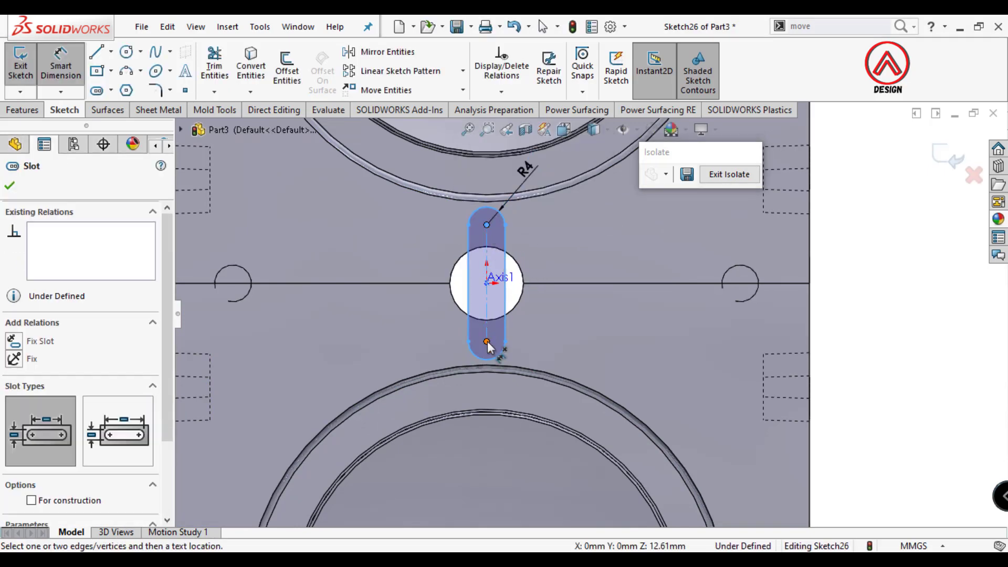
click(488, 342)
click(602, 317)
text(24)
key(Return)
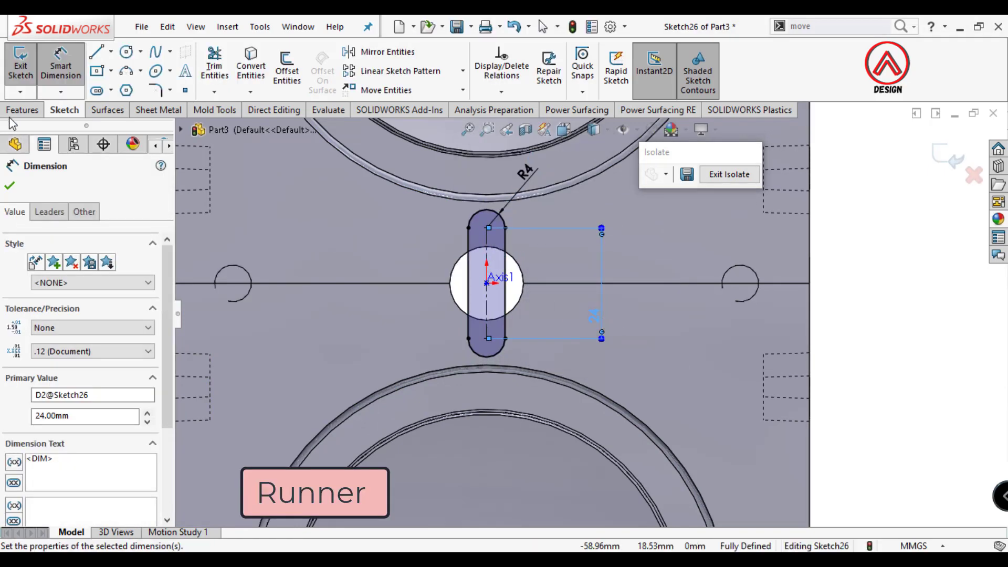
Extrude-cut the slot 8 mm with a Mid Plane end condition.
click(22, 110)
click(219, 71)
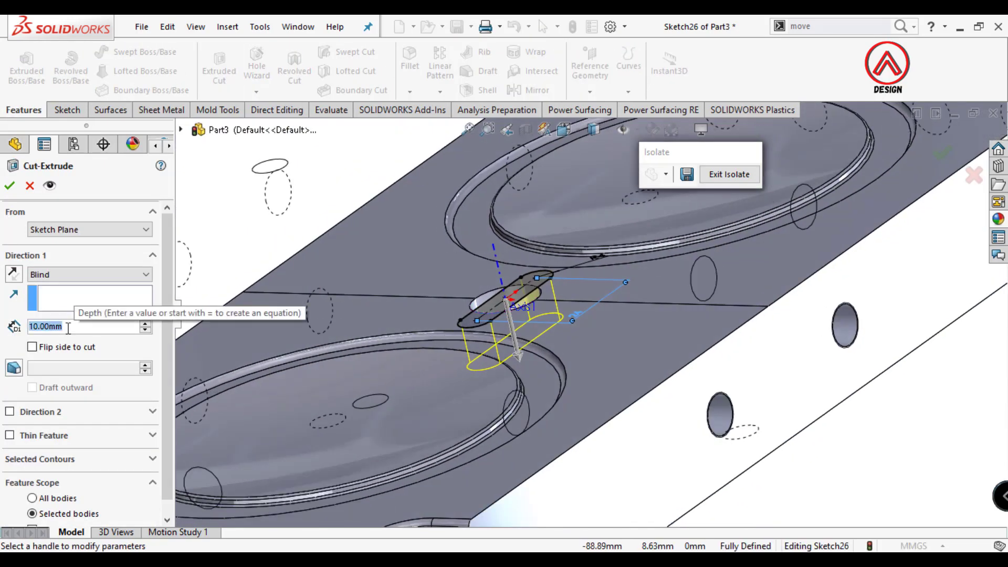
text(8)
key(Return)
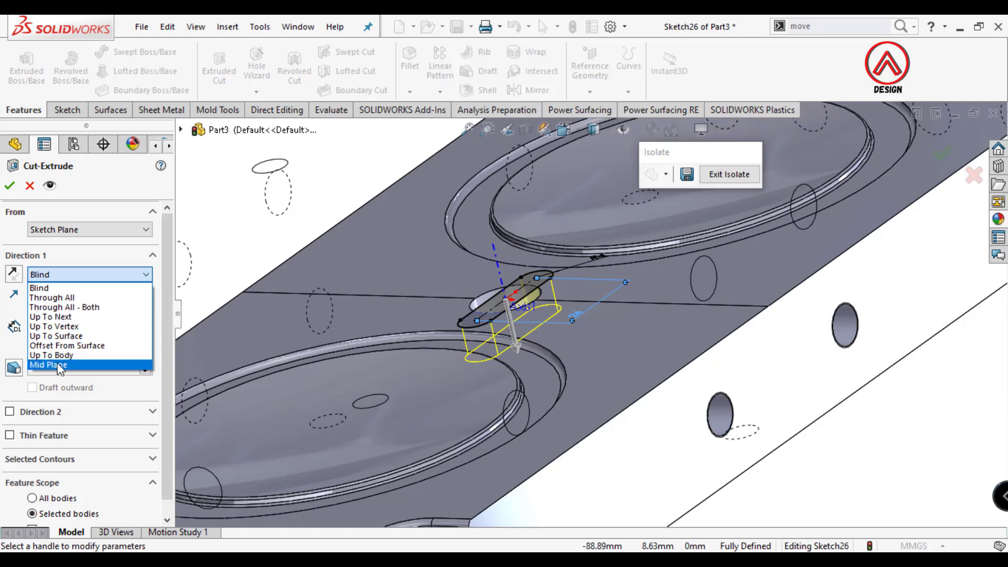
click(49, 361)
middle_drag(561, 351, 532, 317)
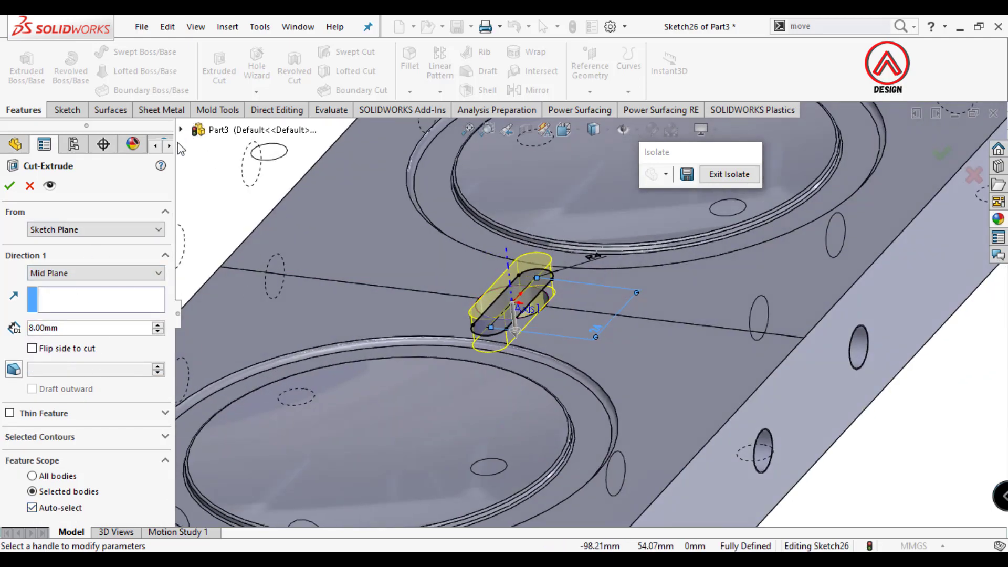
Limit the runner cut to the Cut-Extrude1 and Core3[1] bodies and confirm it.
click(180, 129)
key(f)
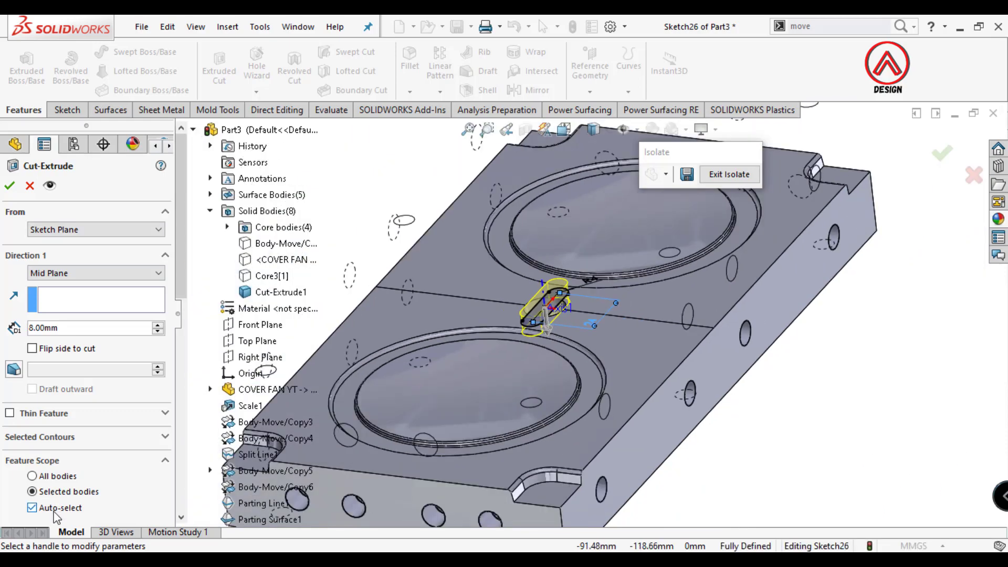
click(54, 509)
click(278, 292)
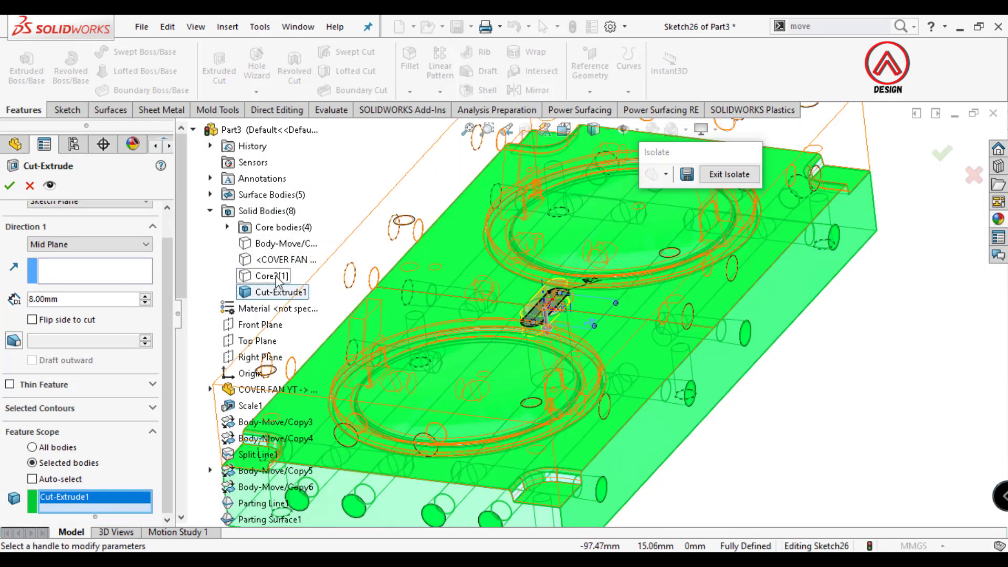
click(278, 276)
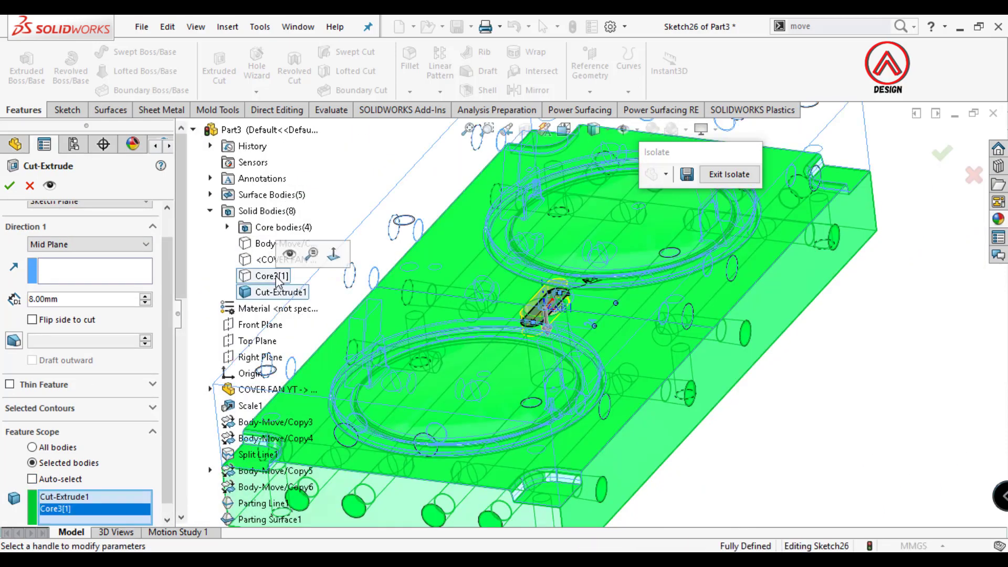
click(9, 186)
scroll(627, 298, down, 5)
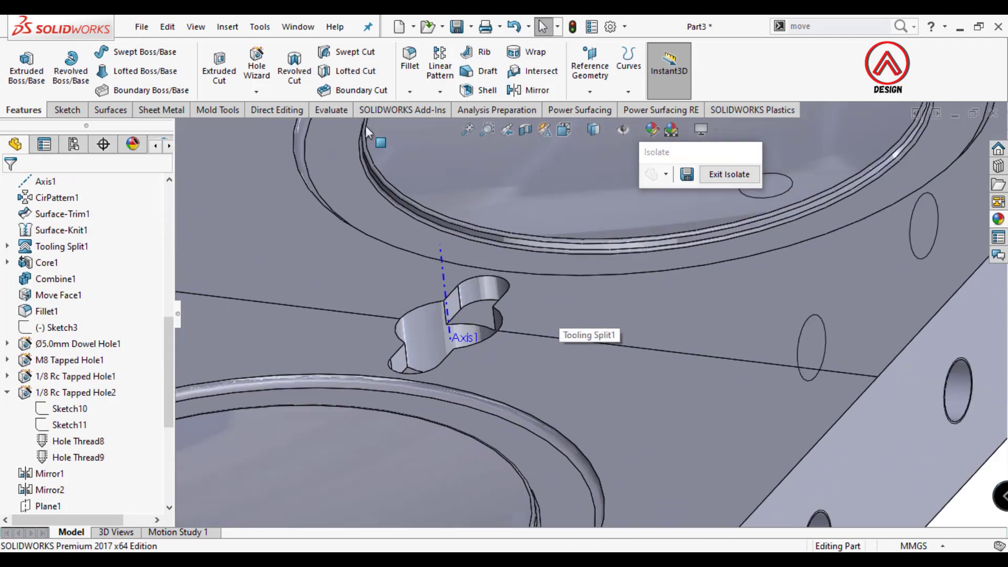
Apply a 4 mm fillet to both end edges of the runner slot.
text(4)
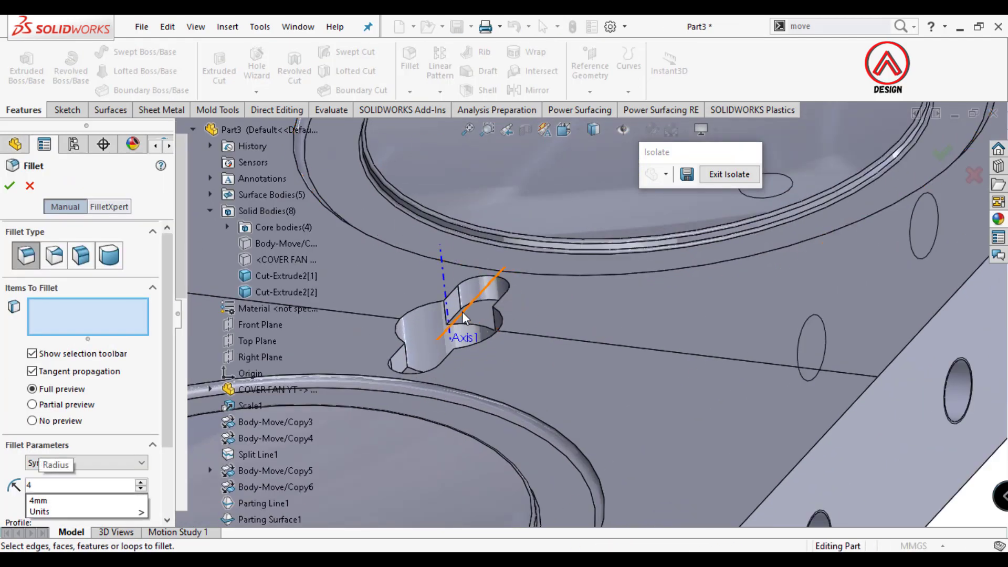
click(461, 317)
middle_drag(449, 363, 431, 323)
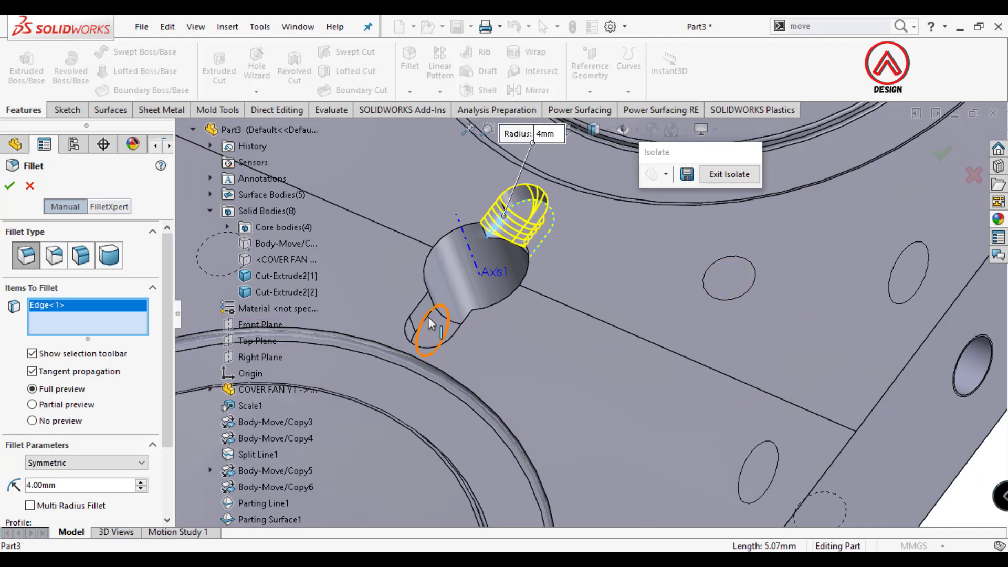
scroll(418, 340, down, 3)
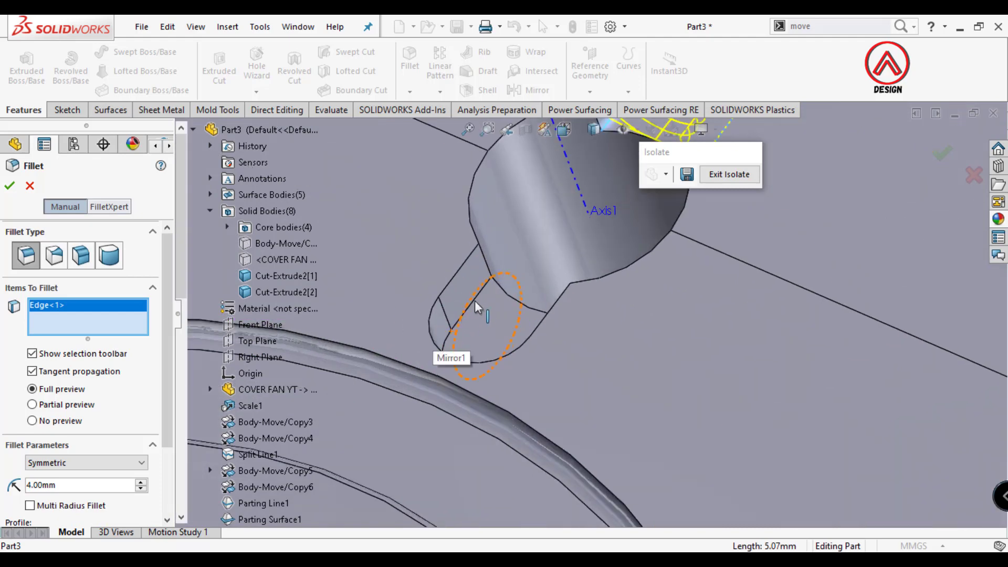
middle_drag(417, 340, 400, 304)
scroll(396, 306, up, 2)
click(401, 291)
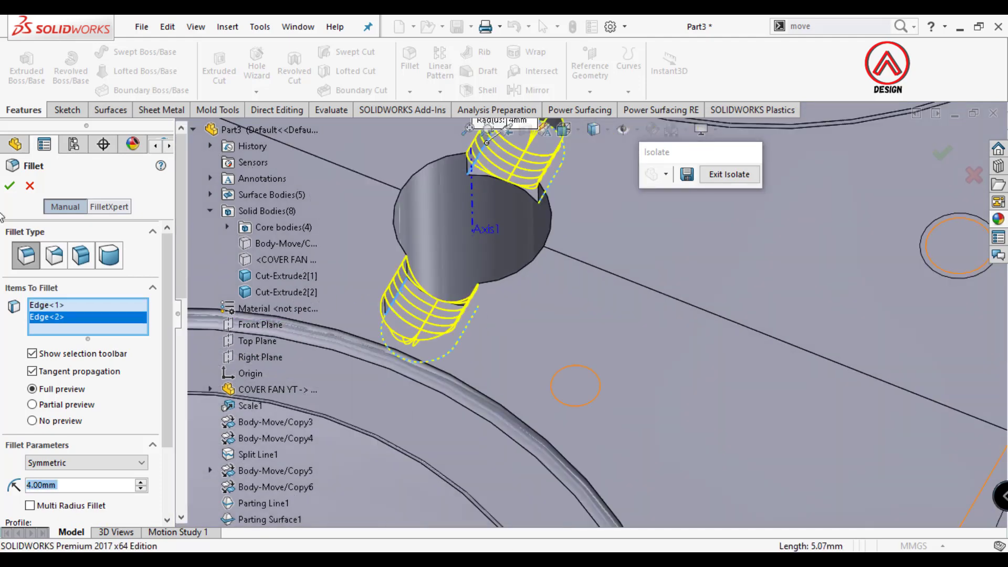
scroll(672, 331, up, 5)
scroll(672, 331, up, 5)
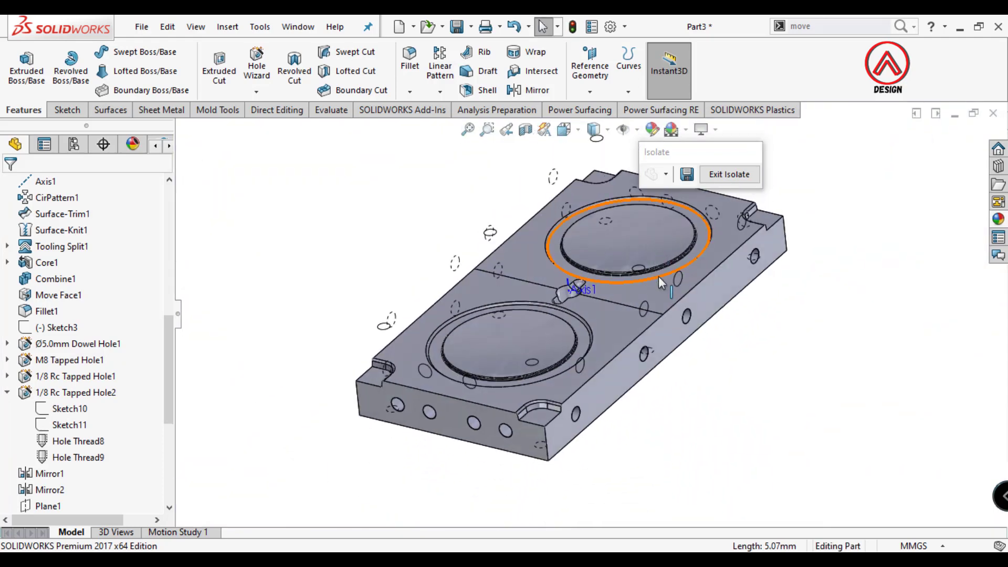
Chamfer eight outer edges of the isolated core plate at 1 mm × 45°.
click(411, 129)
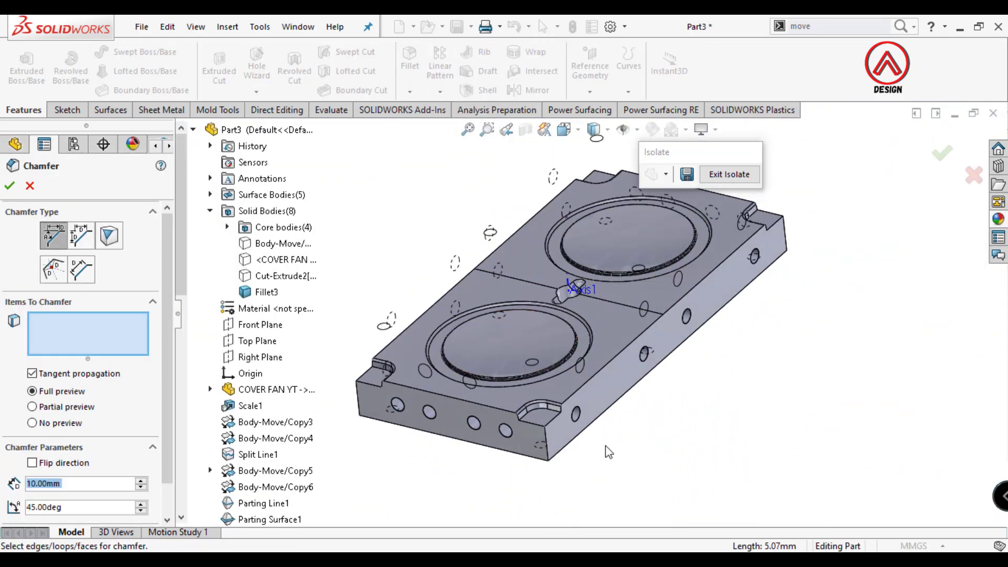
text(1)
click(605, 417)
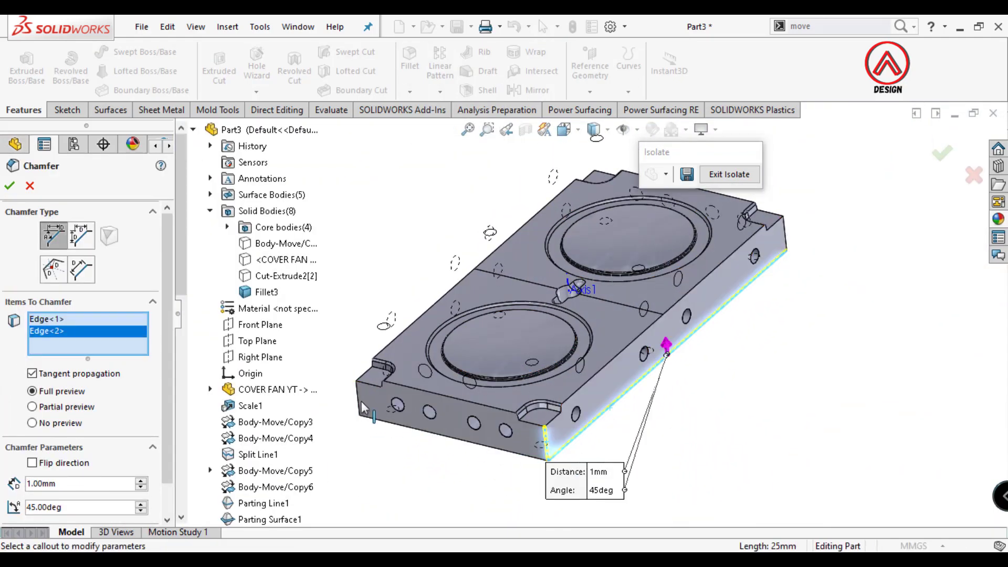
click(358, 406)
middle_drag(370, 334, 440, 311)
scroll(440, 311, down, 3)
click(406, 312)
click(441, 246)
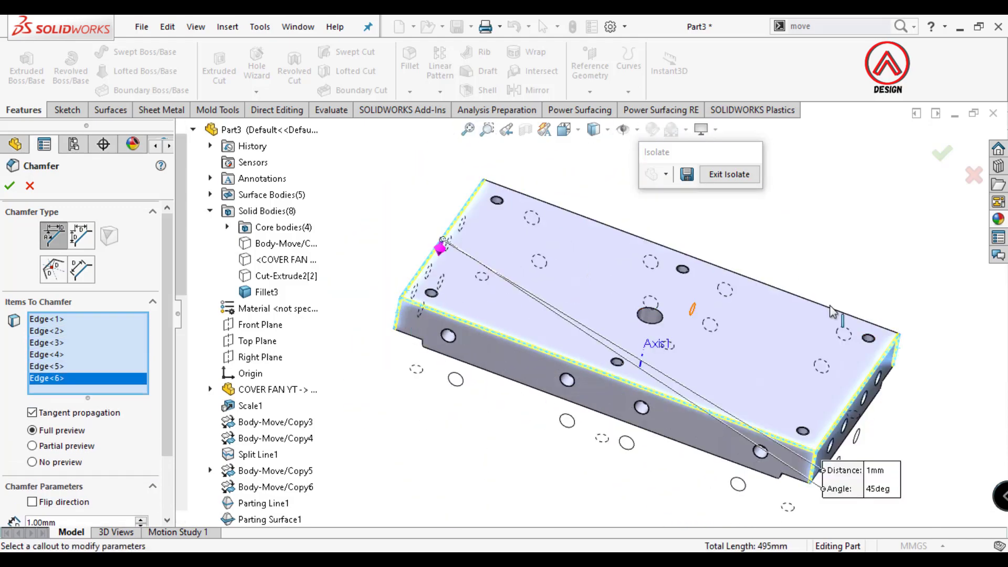
click(856, 321)
middle_drag(855, 321, 919, 355)
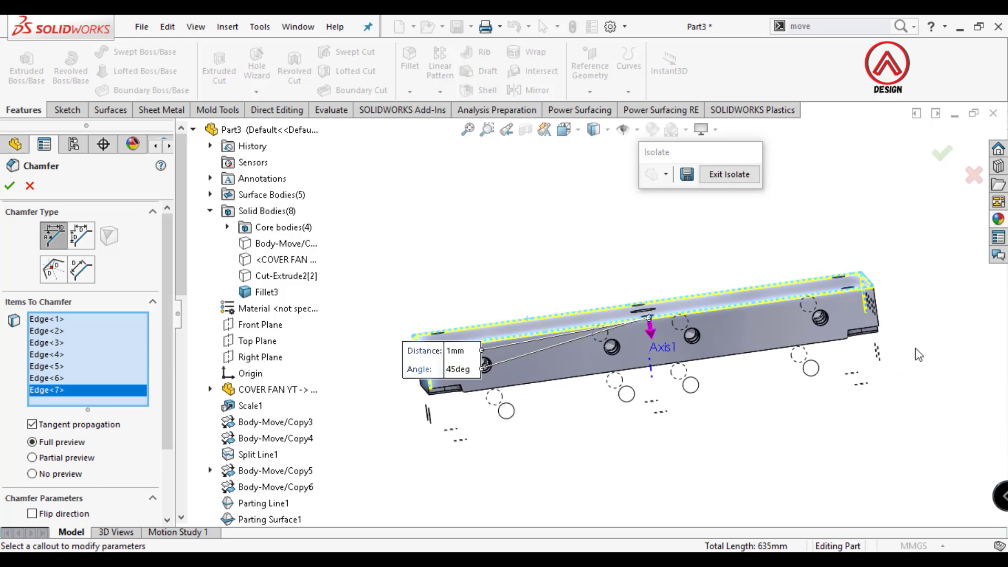
click(885, 325)
middle_drag(885, 325, 855, 402)
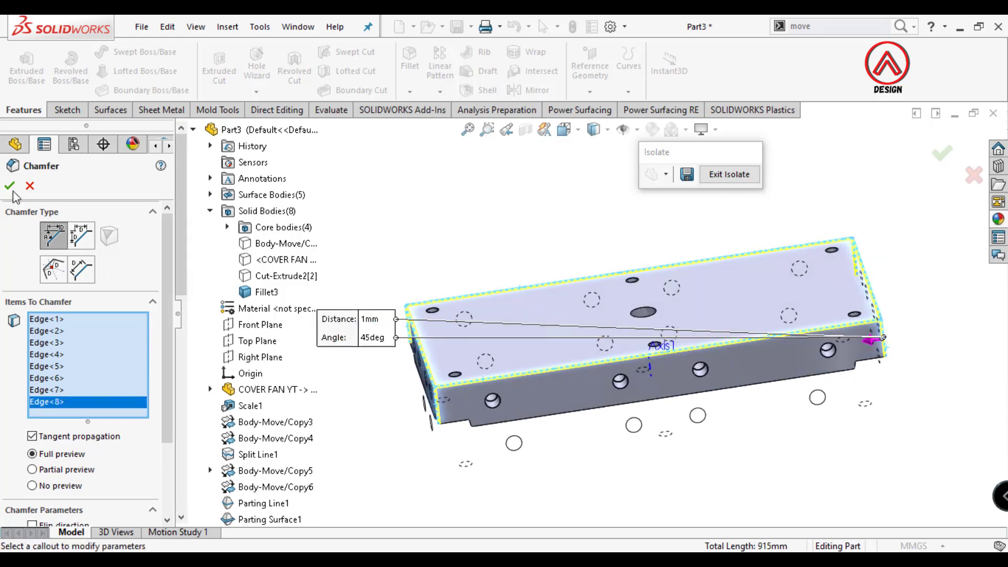
click(10, 186)
middle_drag(527, 220, 607, 144)
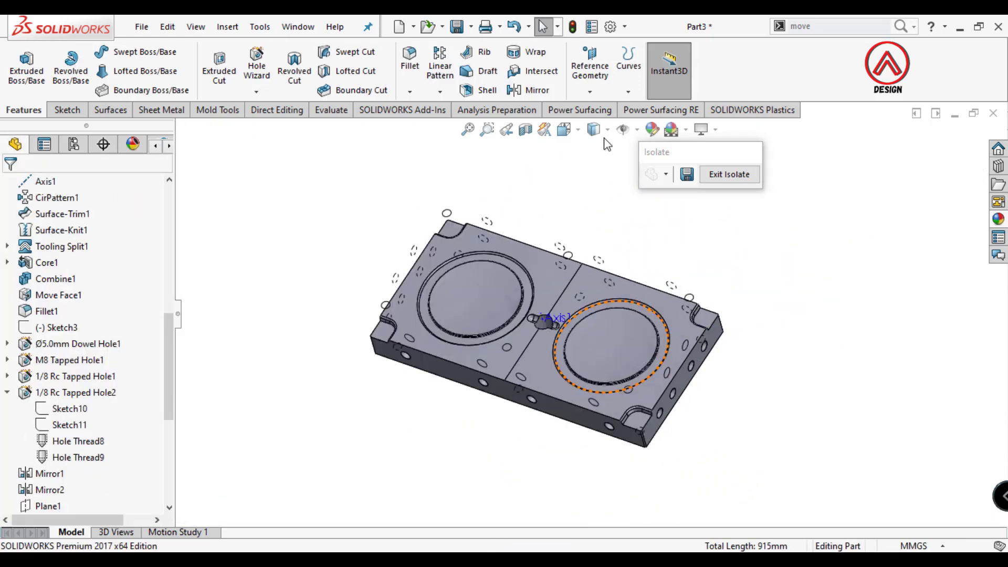
Switch to Hidden Lines Visible, back to Shaded With Edges, and exit isolate.
click(595, 212)
middle_drag(570, 194, 565, 271)
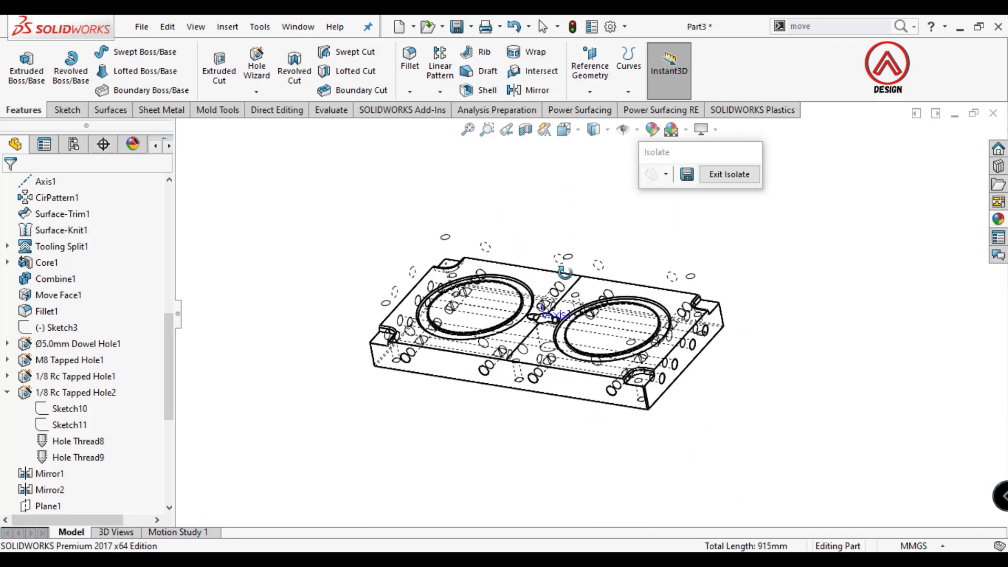
click(595, 134)
click(597, 160)
click(729, 174)
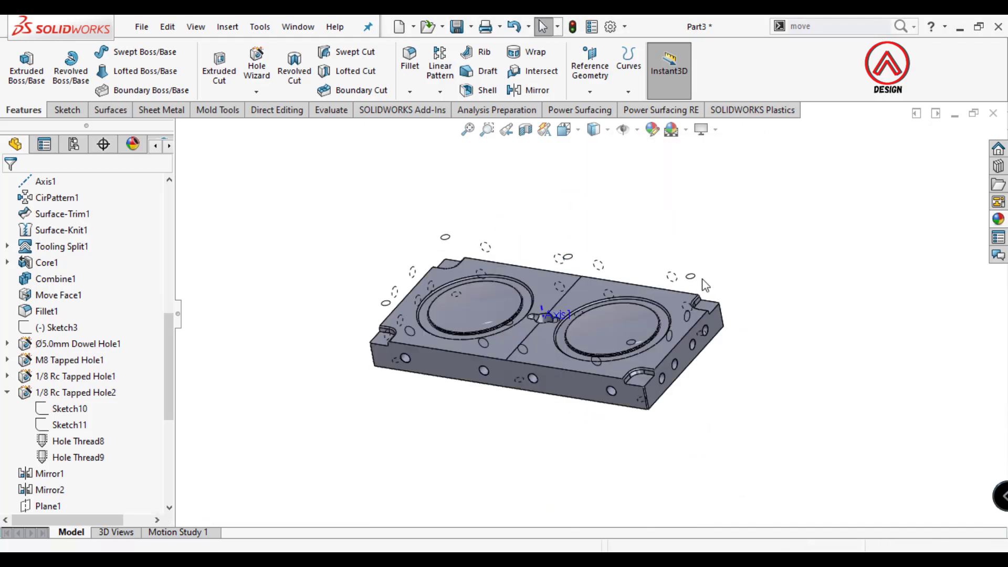
Select the lower plate body of the block and isolate it.
mouse_move(682, 189)
middle_down()
mouse_move(619, 198)
mouse_move(594, 458)
middle_up()
scroll(525, 314, down, 2)
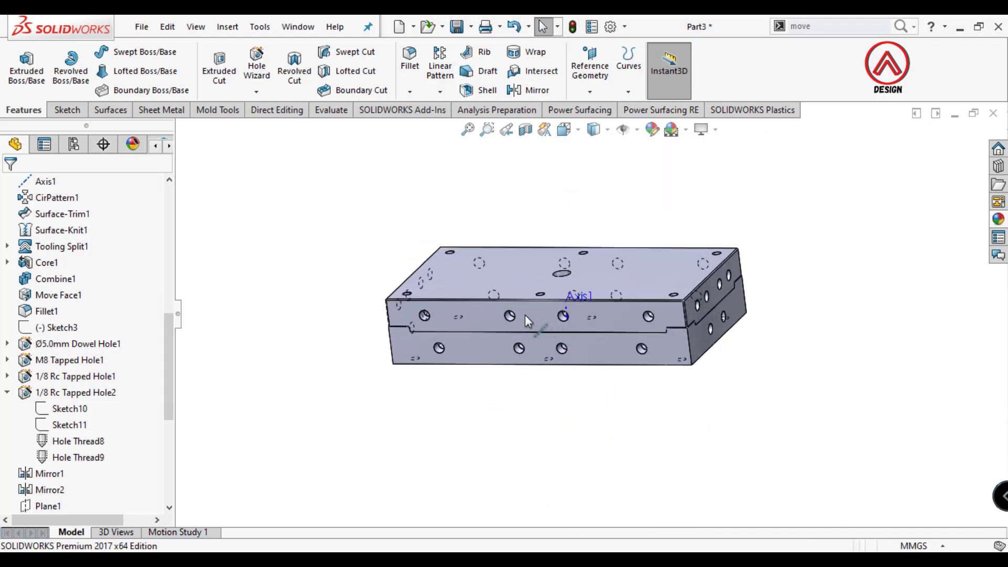
click(538, 314)
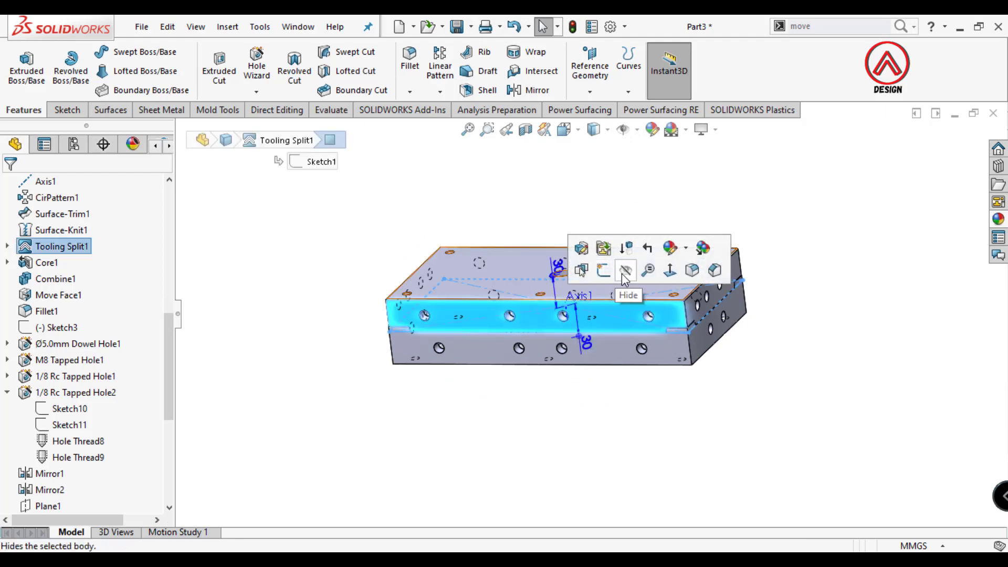
right_click(609, 352)
click(645, 509)
middle_drag(572, 432, 613, 397)
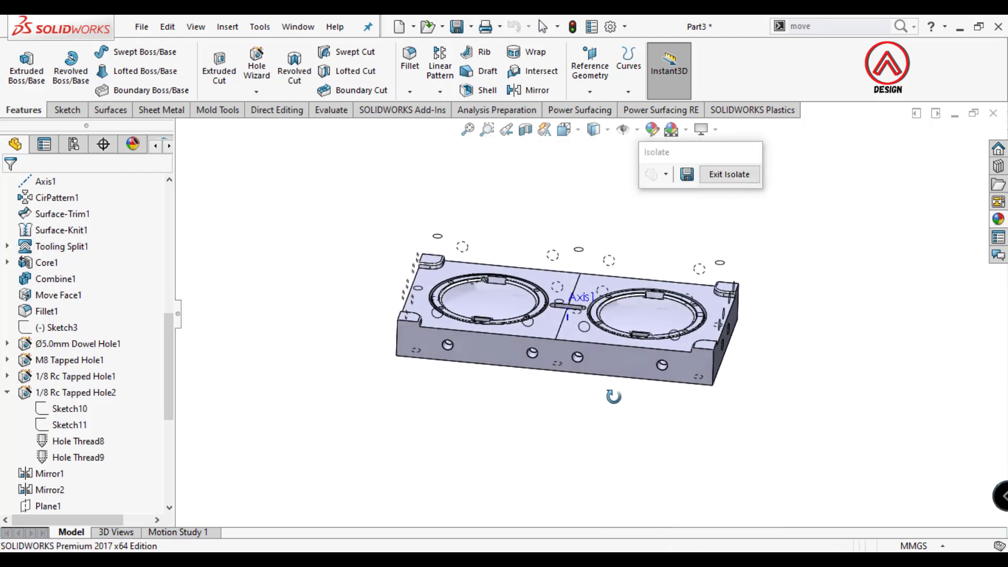
click(409, 91)
Chamfer the isolated lower plate's eight outer edges at 1 mm × 45°.
click(438, 126)
click(392, 338)
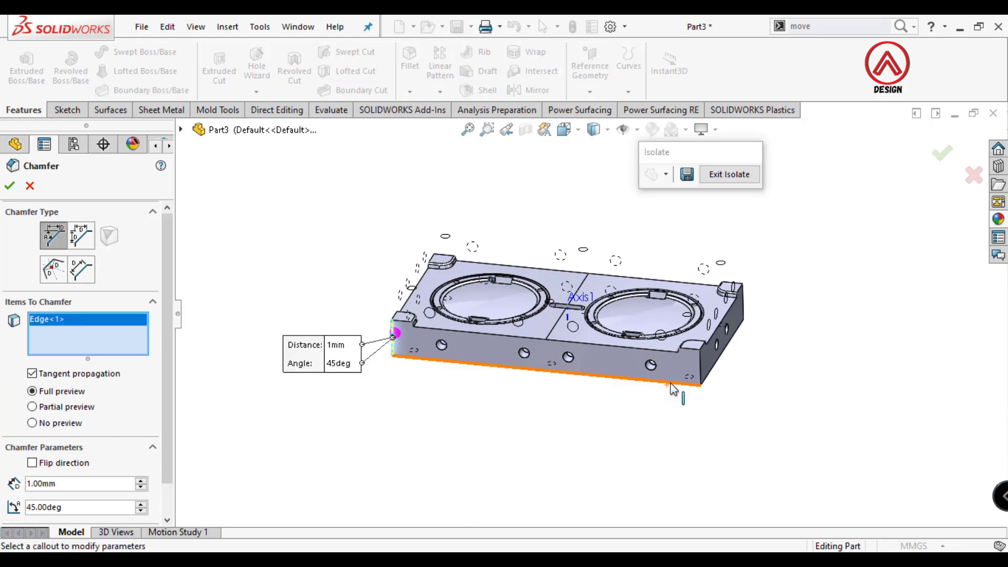
click(701, 373)
click(645, 379)
click(699, 376)
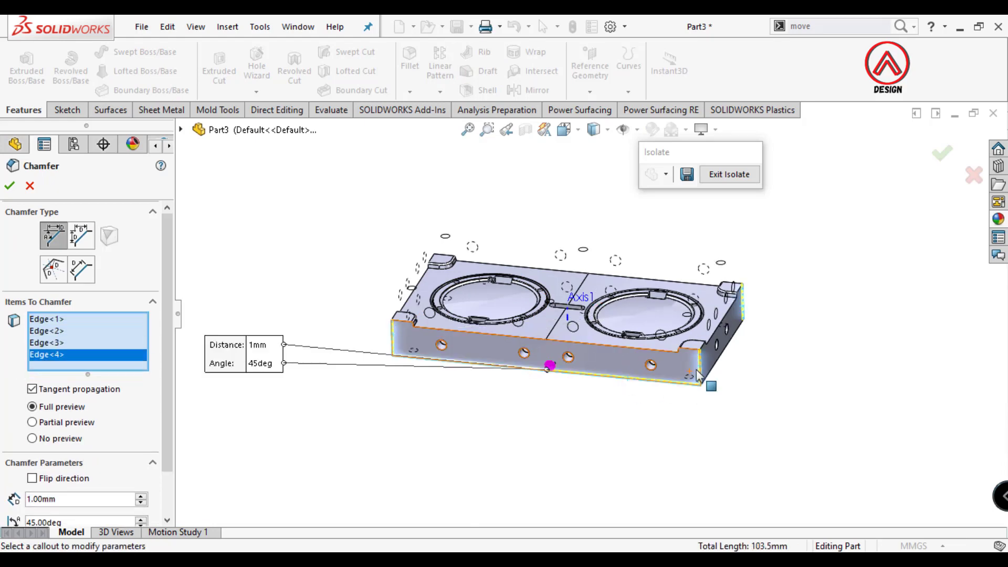
click(712, 375)
middle_drag(713, 376, 525, 421)
click(725, 315)
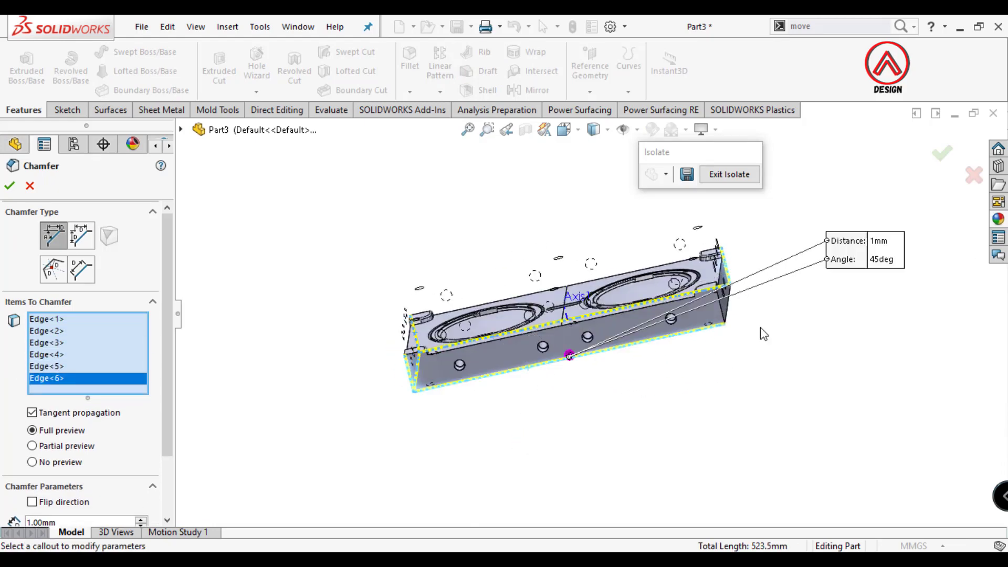
click(726, 315)
middle_drag(691, 382, 630, 408)
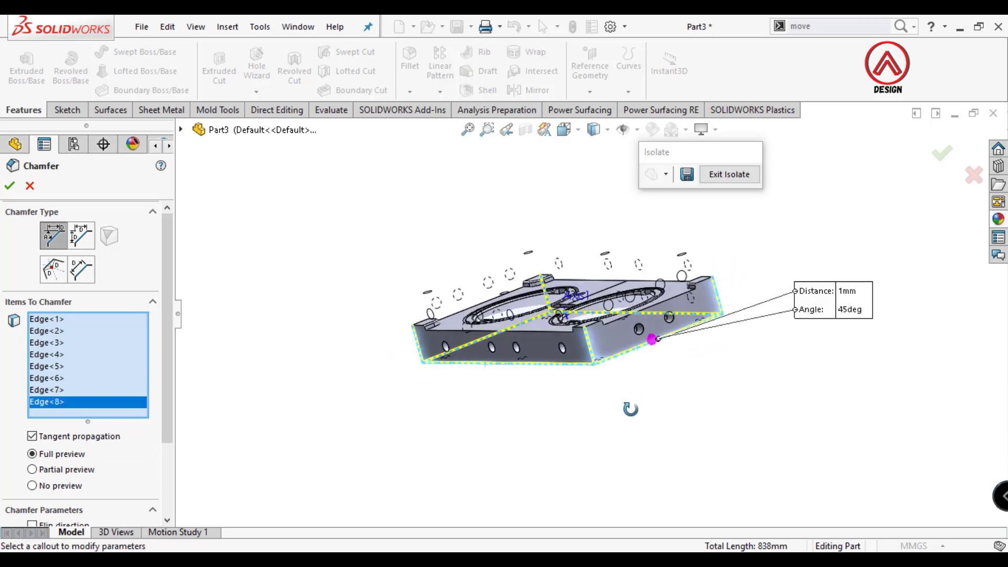
click(10, 186)
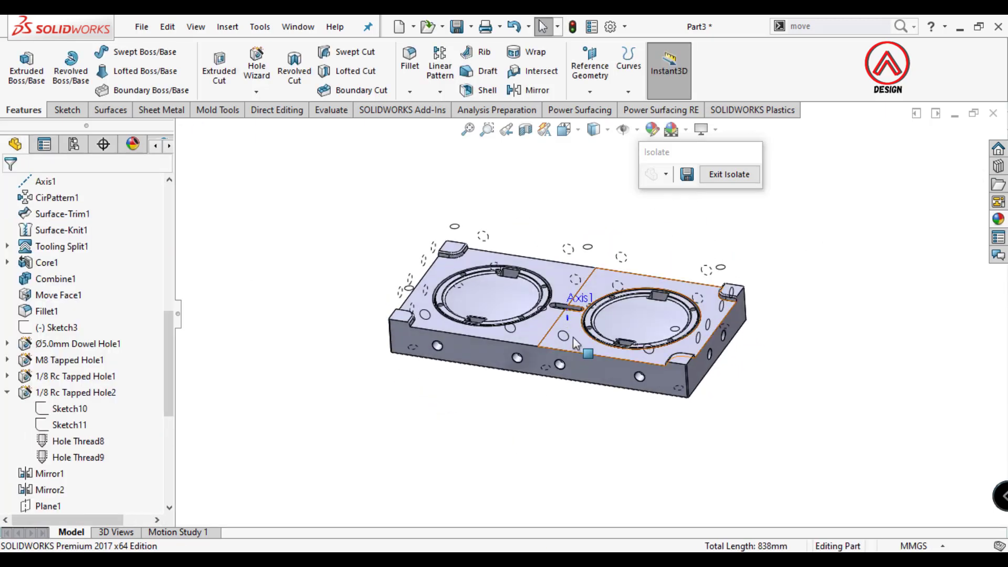
Orbit and zoom the mold block to view its underside with the four rectangular slots.
middle_drag(572, 336, 665, 187)
scroll(85, 204, up, 3)
scroll(85, 205, up, 3)
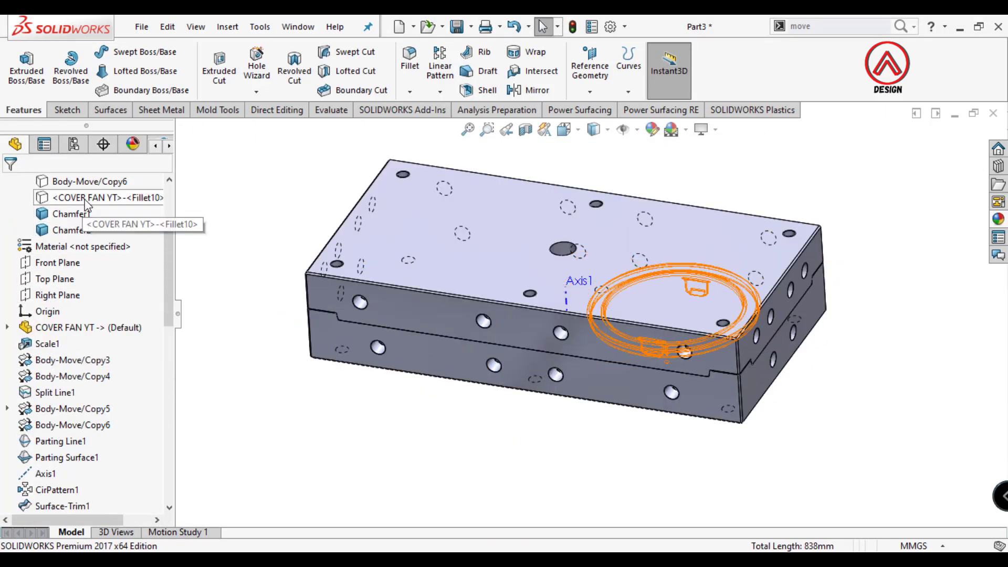
scroll(83, 200, up, 2)
middle_drag(513, 405, 382, 150)
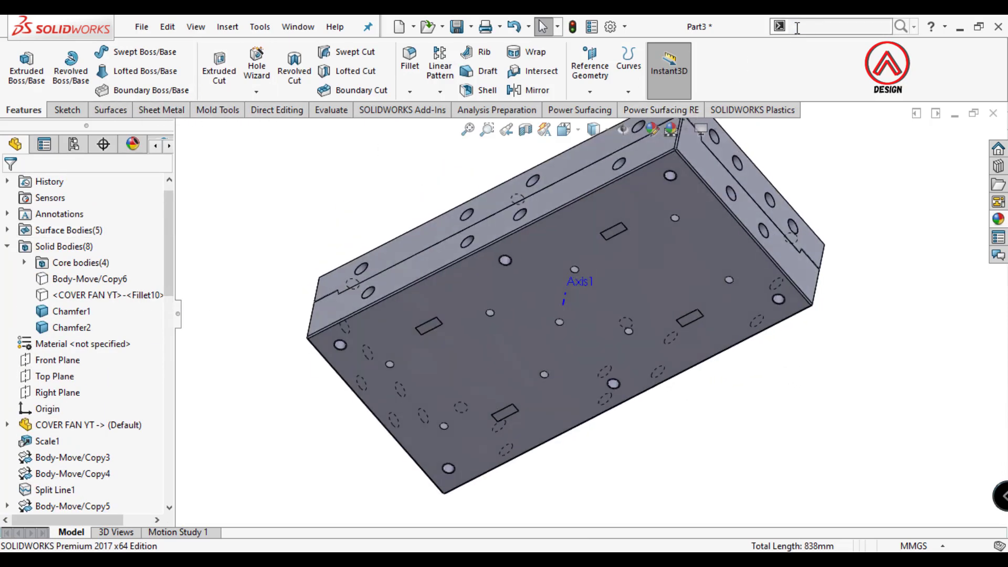
Move the four underside slot faces out 70 mm, excluding the Chamfer2 body, to form legs.
text(mov)
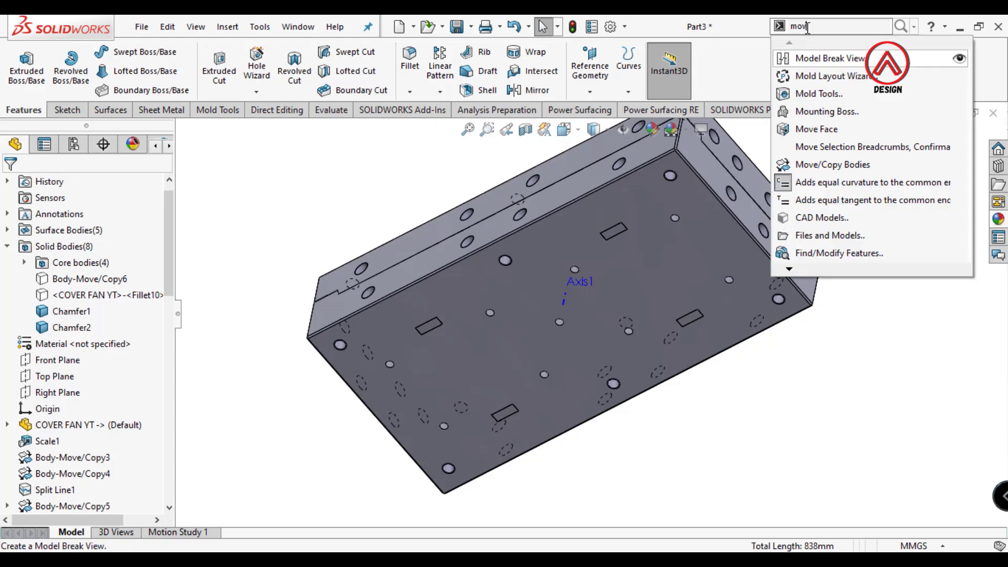
text(e)
click(829, 62)
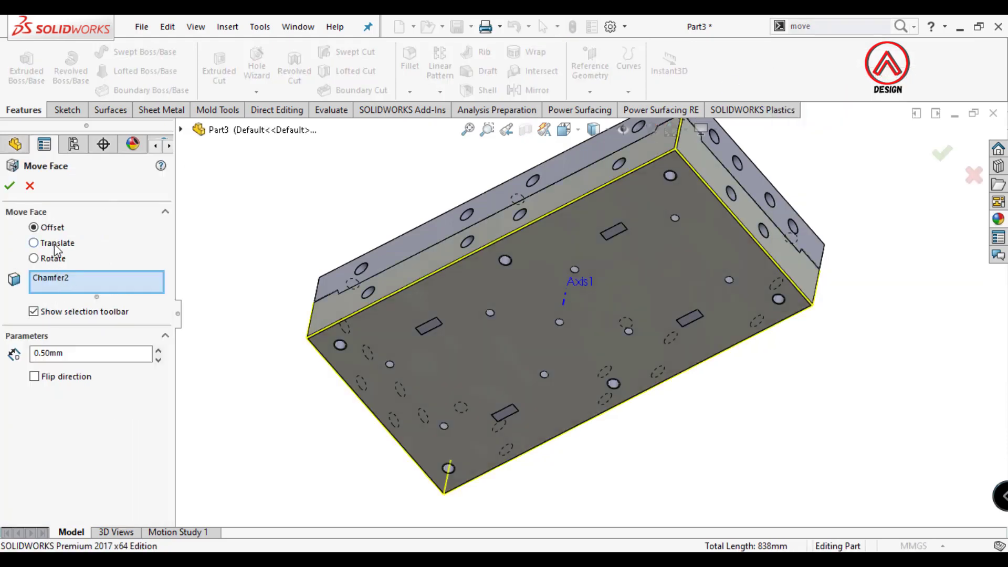
click(65, 279)
click(109, 308)
click(429, 327)
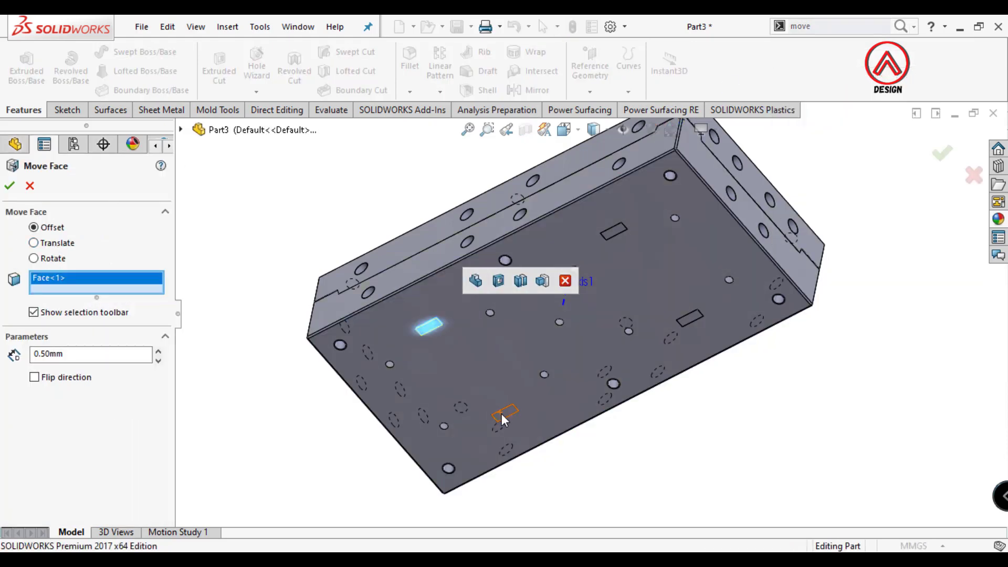
click(505, 413)
click(614, 232)
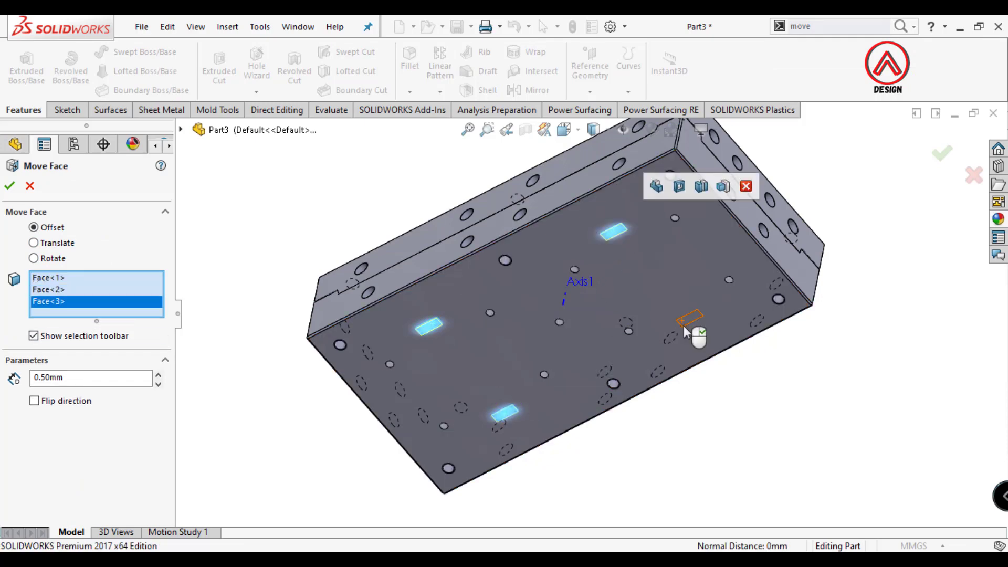
click(690, 326)
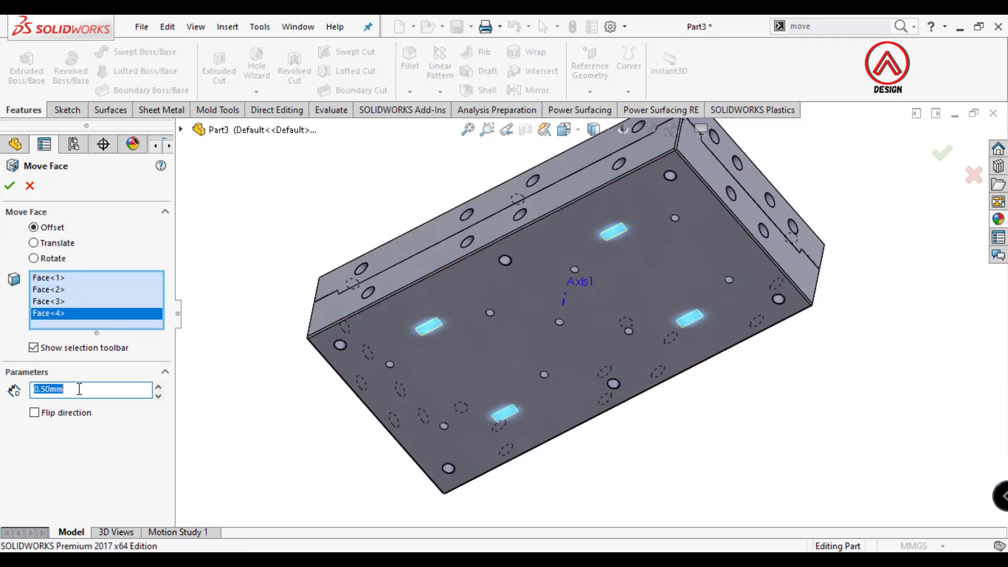
click(91, 390)
text(70)
key(Return)
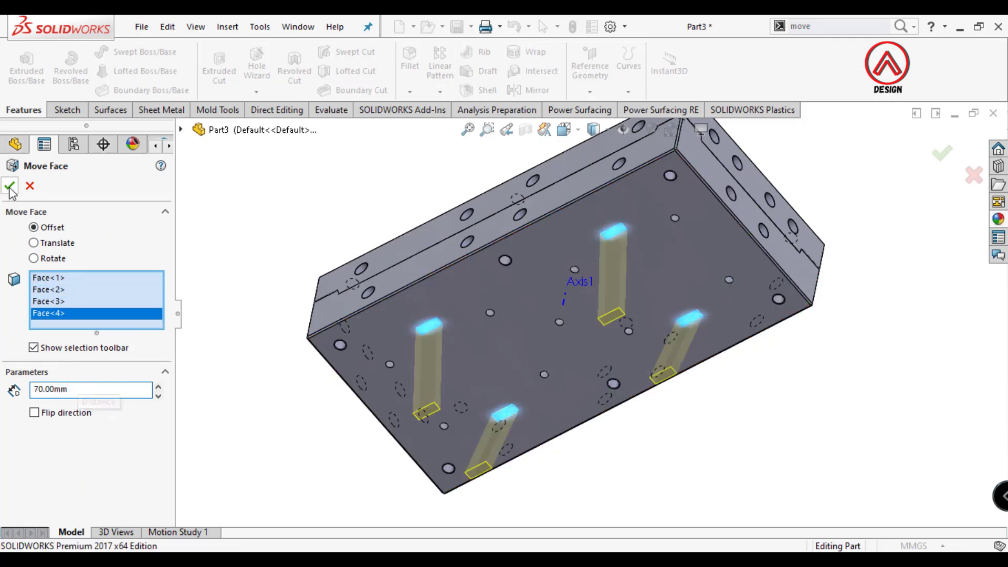
click(9, 186)
mouse_move(575, 249)
middle_down()
mouse_move(666, 323)
mouse_move(614, 301)
middle_up()
scroll(483, 294, down, 3)
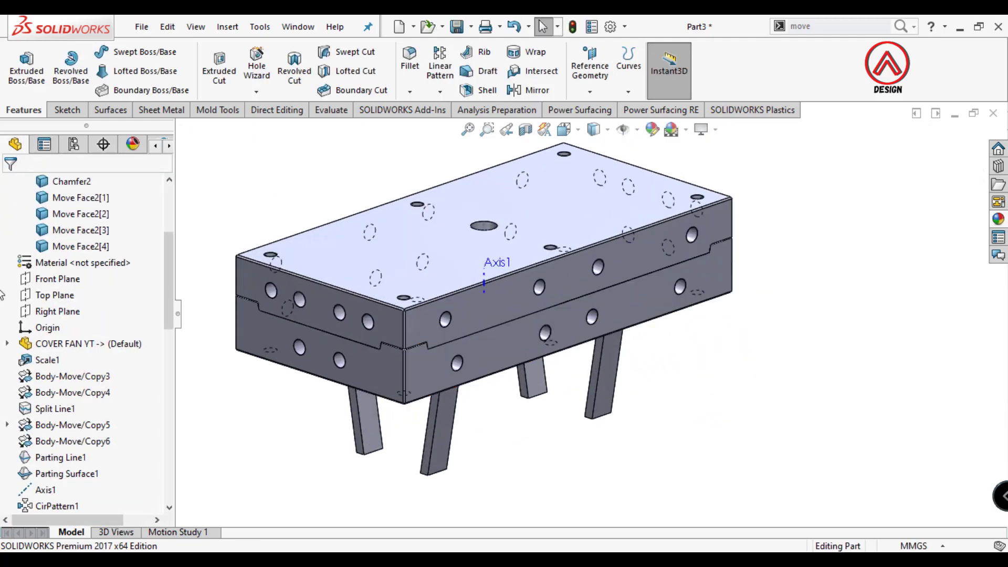
Make the top plate's Chamfer1 body transparent.
click(354, 285)
click(244, 224)
drag(166, 338, 166, 290)
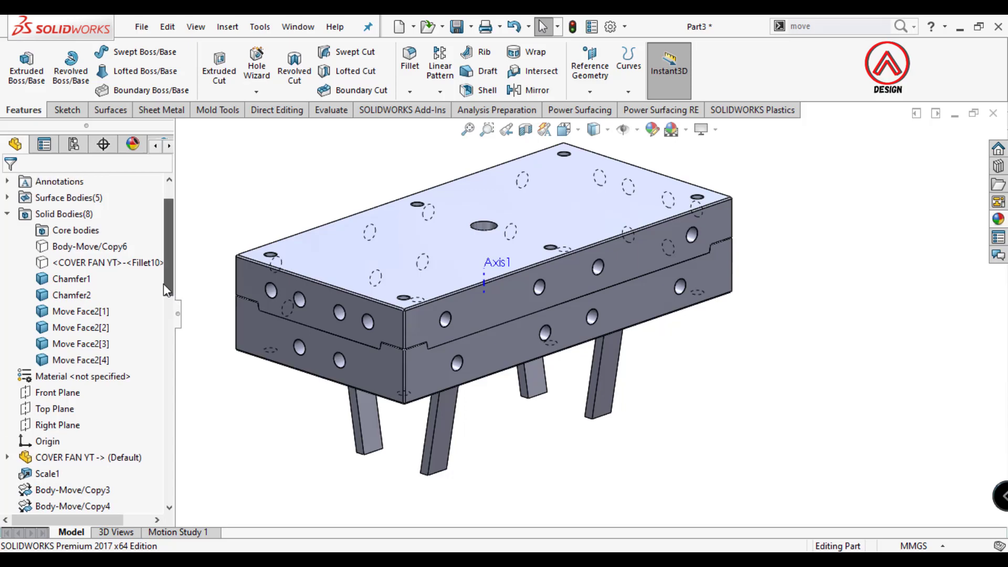
click(309, 259)
scroll(65, 313, up, 4)
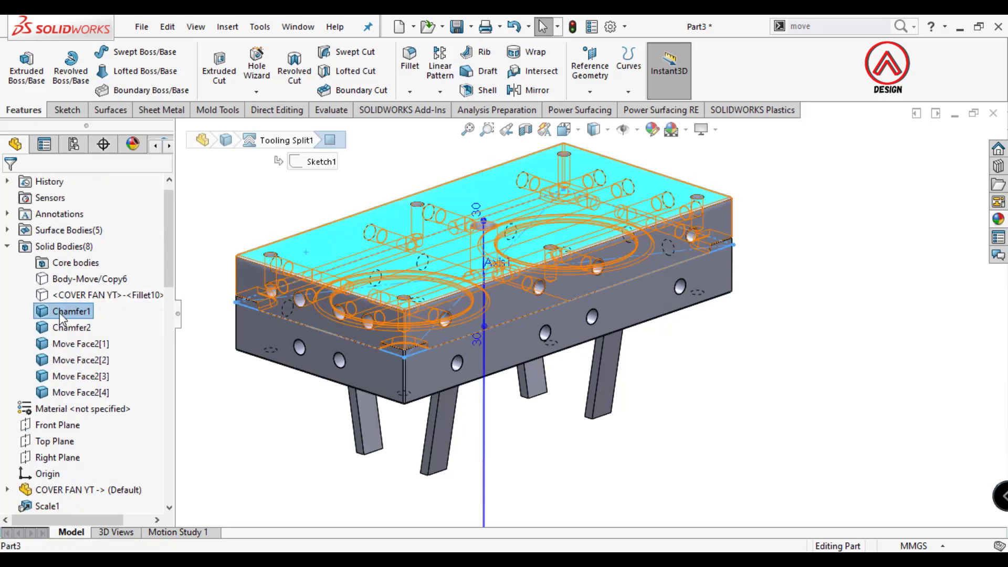
right_click(61, 317)
click(125, 466)
Make the lower Chamfer2 body transparent and inspect the see-through block's interior.
middle_drag(367, 325, 457, 350)
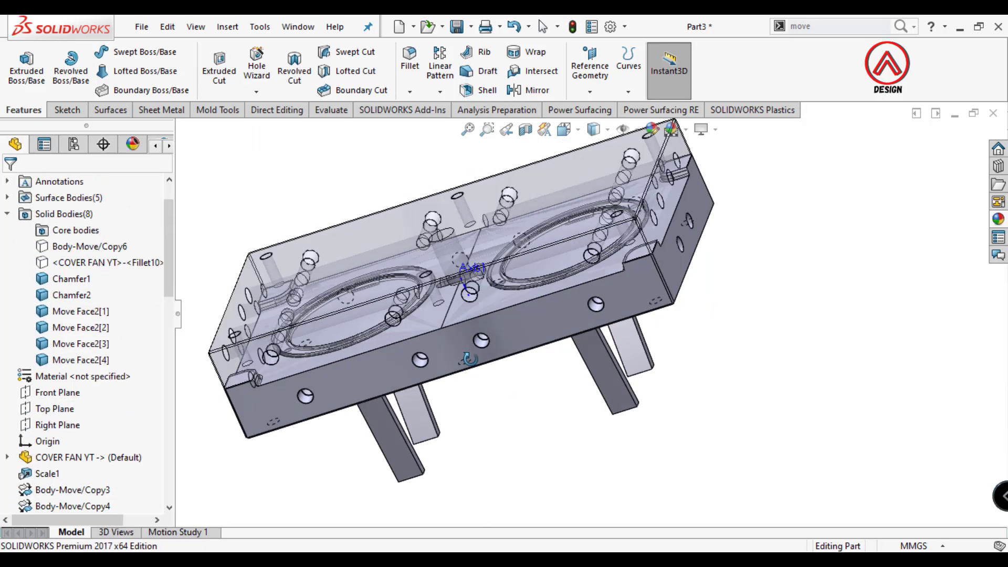
click(455, 344)
scroll(87, 326, up, 3)
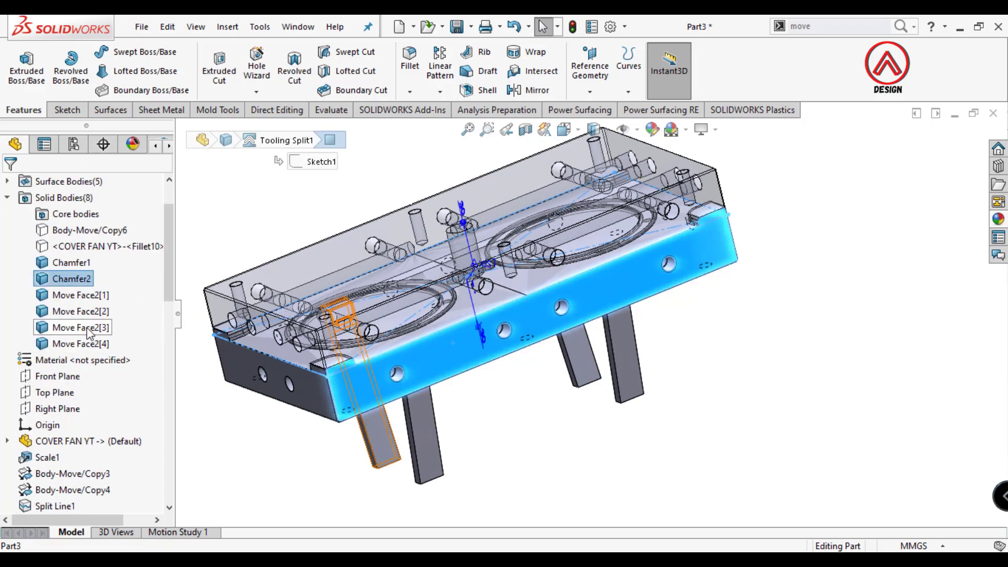
right_click(76, 279)
click(137, 432)
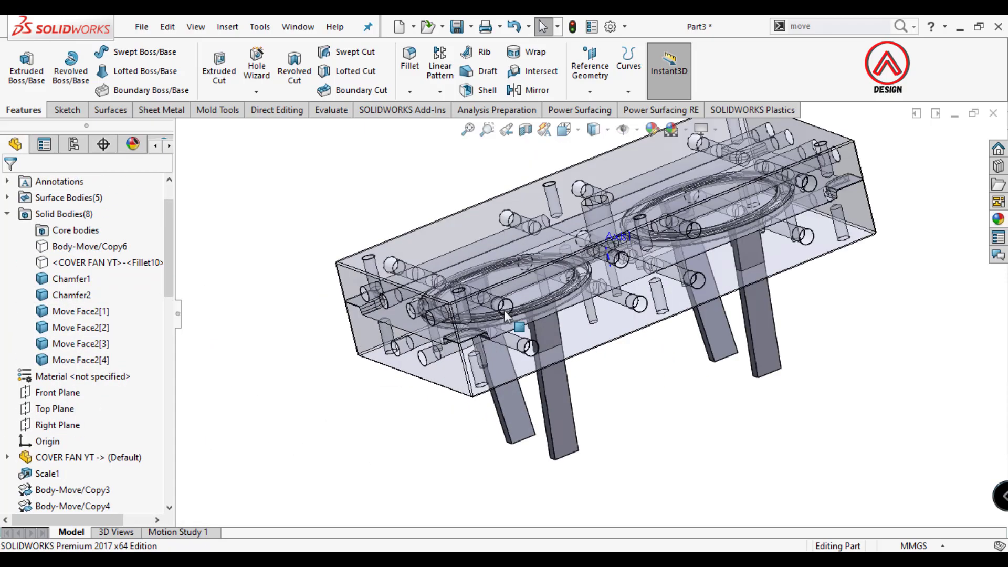
mouse_move(504, 310)
middle_down()
mouse_move(584, 311)
mouse_move(508, 251)
middle_up()
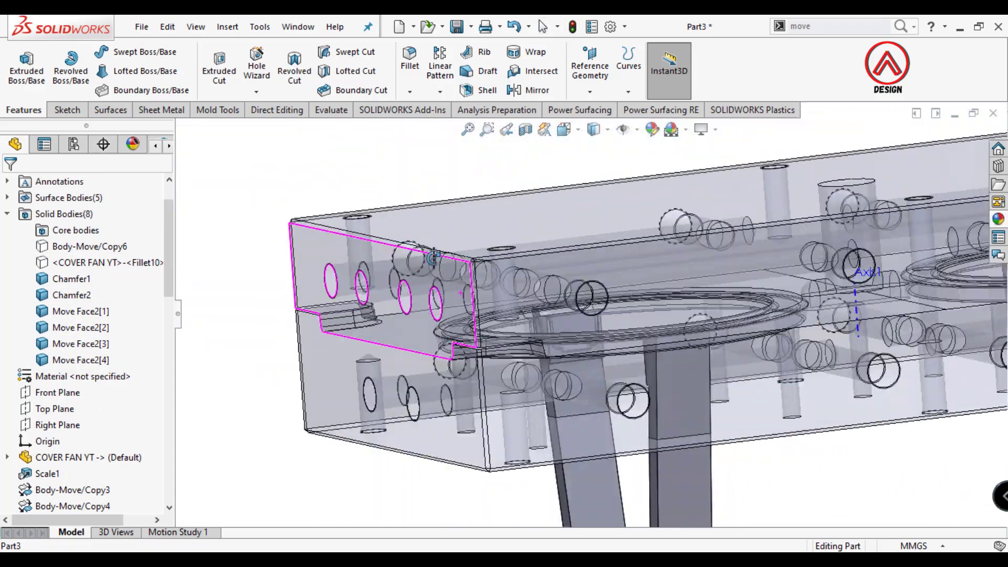
scroll(508, 250, down, 3)
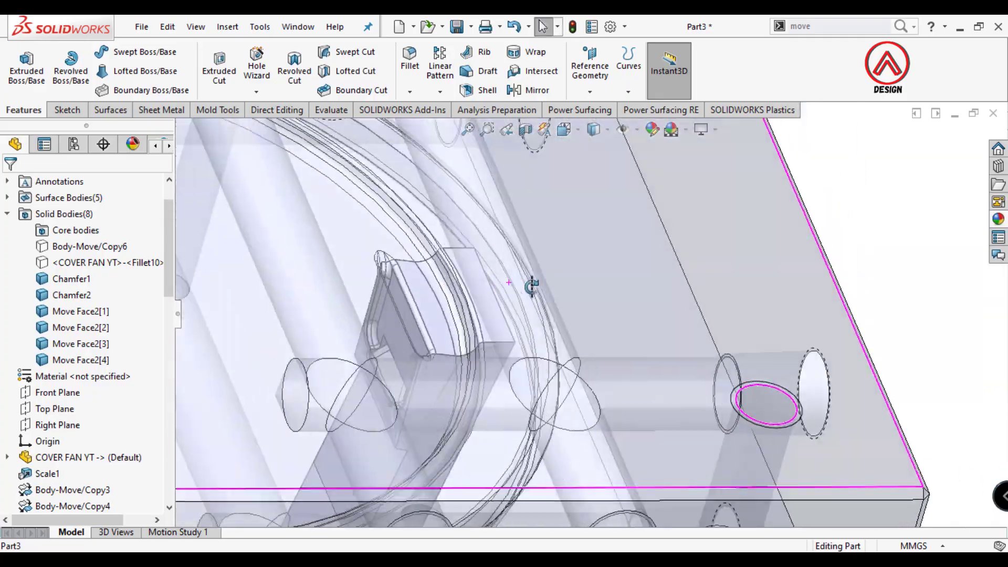
scroll(647, 326, up, 3)
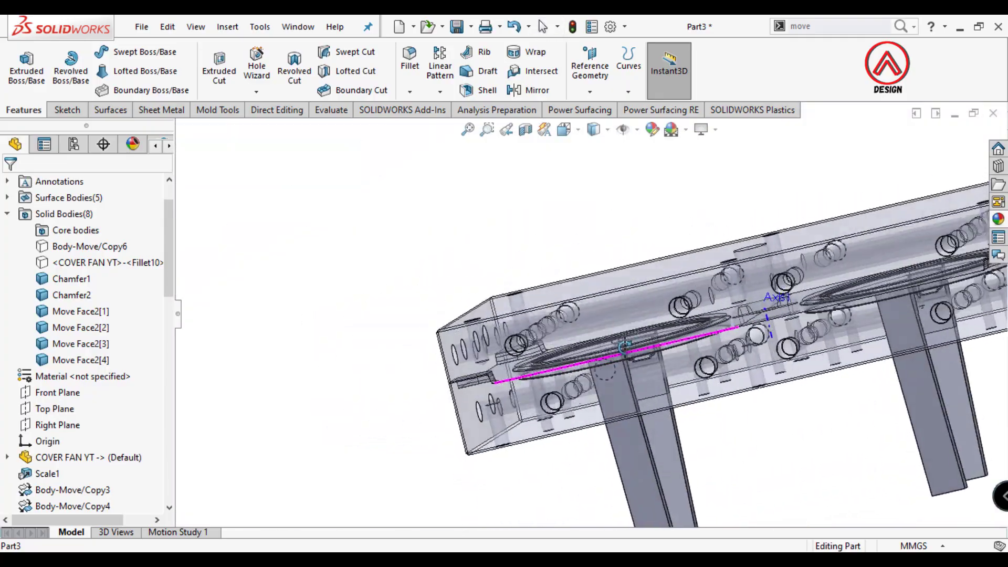